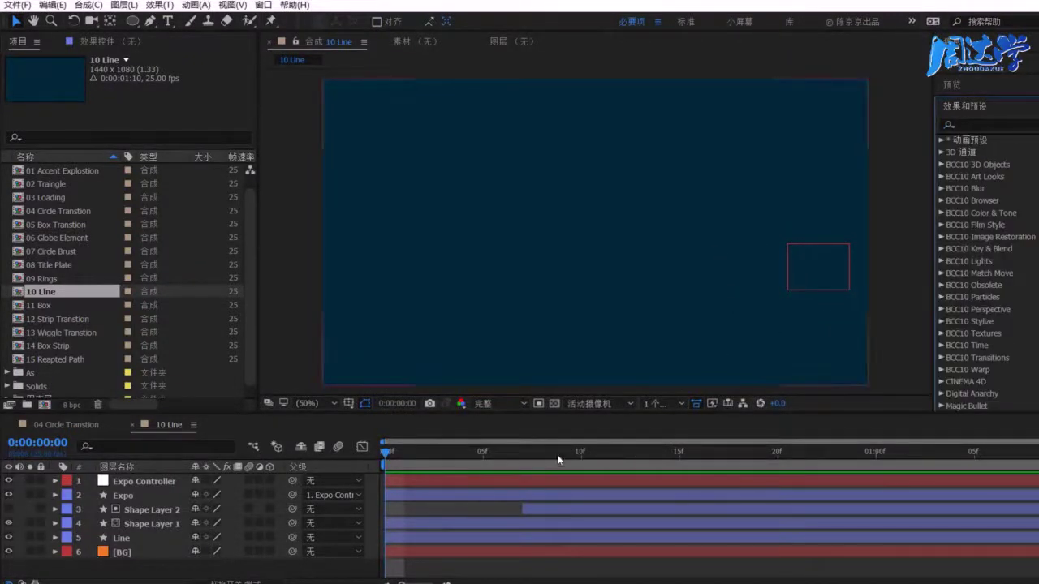
Step: Play the 10 Line draw-on animation in a maximized viewer, then close the 04 Circle Transtion timeline
{"action": "left_click", "coordinate": [994, 110]}
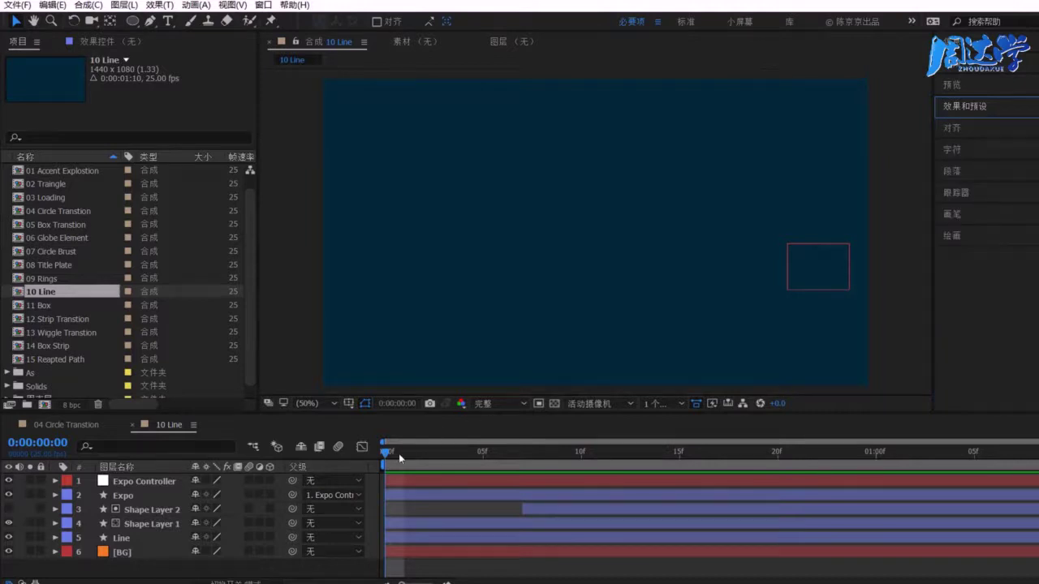
{"action": "key", "text": "grave"}
{"action": "key", "text": "space"}
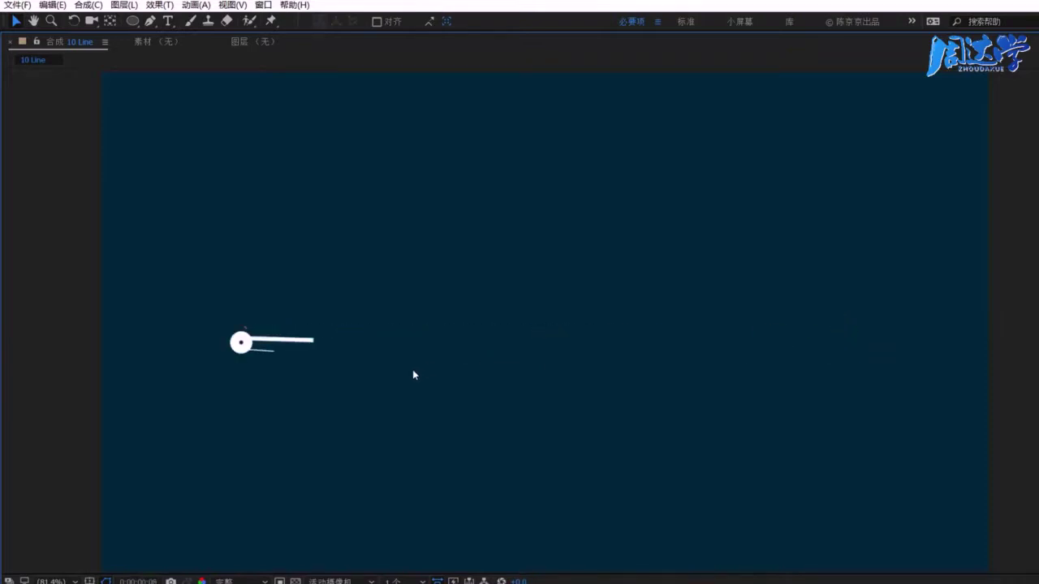
{"action": "key", "text": "space"}
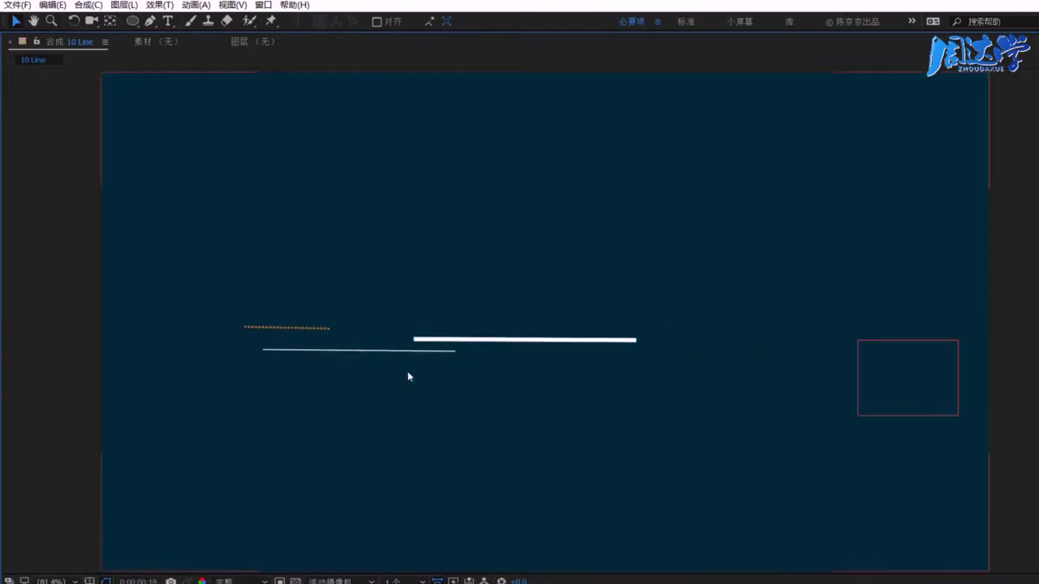
{"action": "key", "text": "grave"}
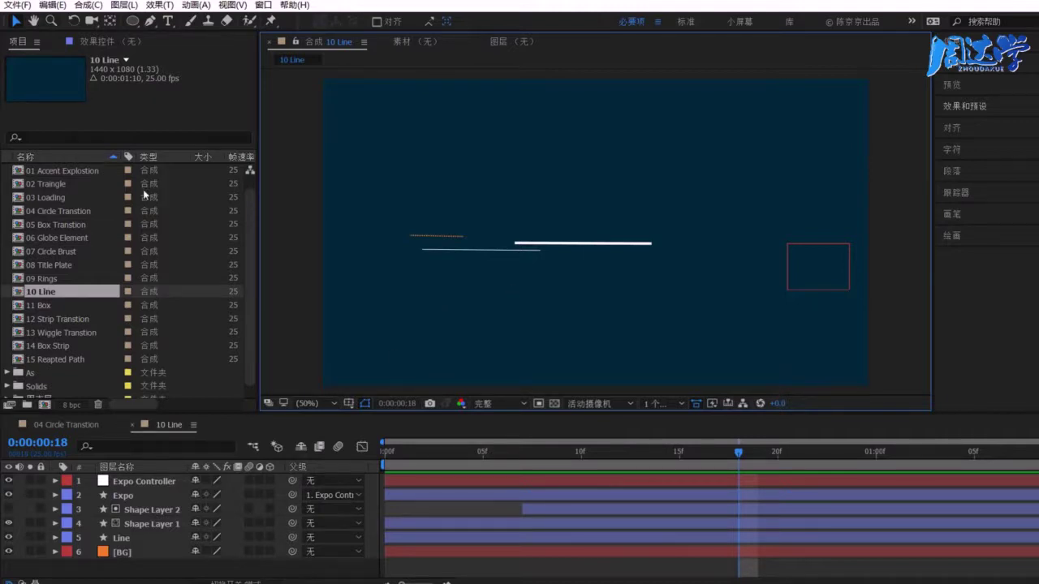
{"action": "left_click", "coordinate": [11, 424]}
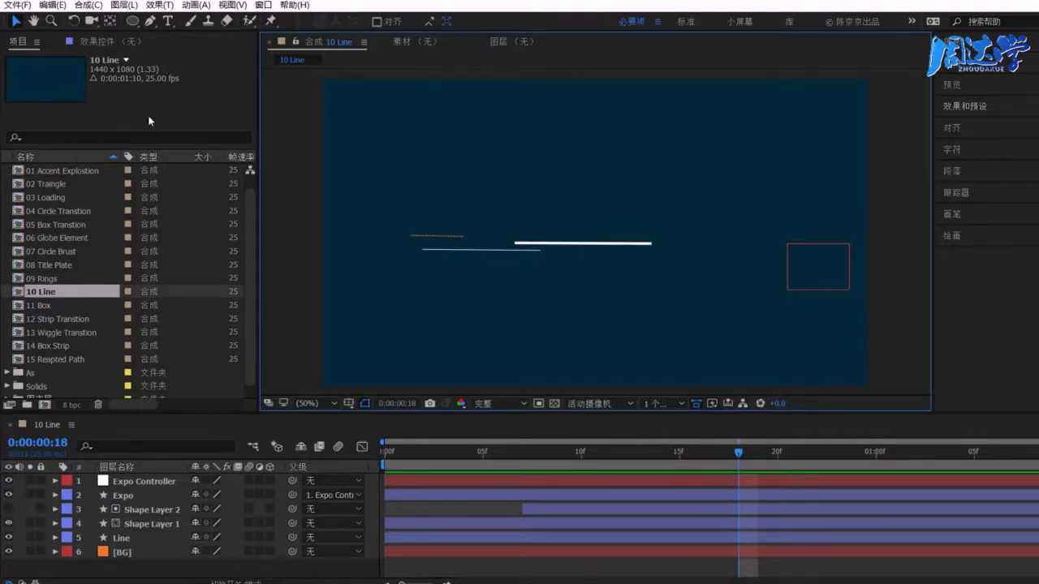
Step: Create composition 合成 1 with a light-blue 3691AF background colour
{"action": "left_click", "coordinate": [88, 5]}
{"action": "left_click", "coordinate": [122, 19]}
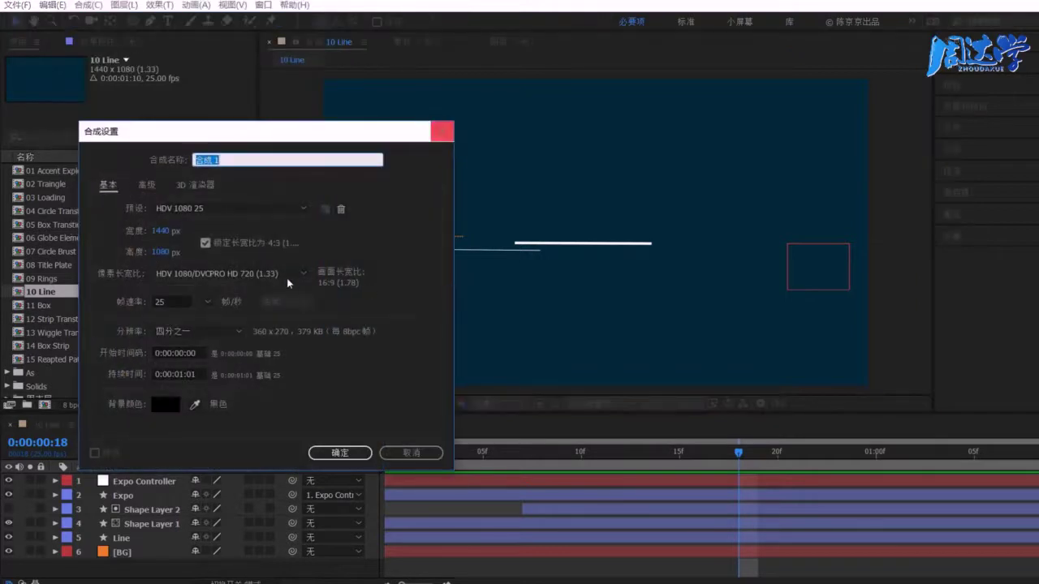
{"action": "left_click", "coordinate": [170, 401]}
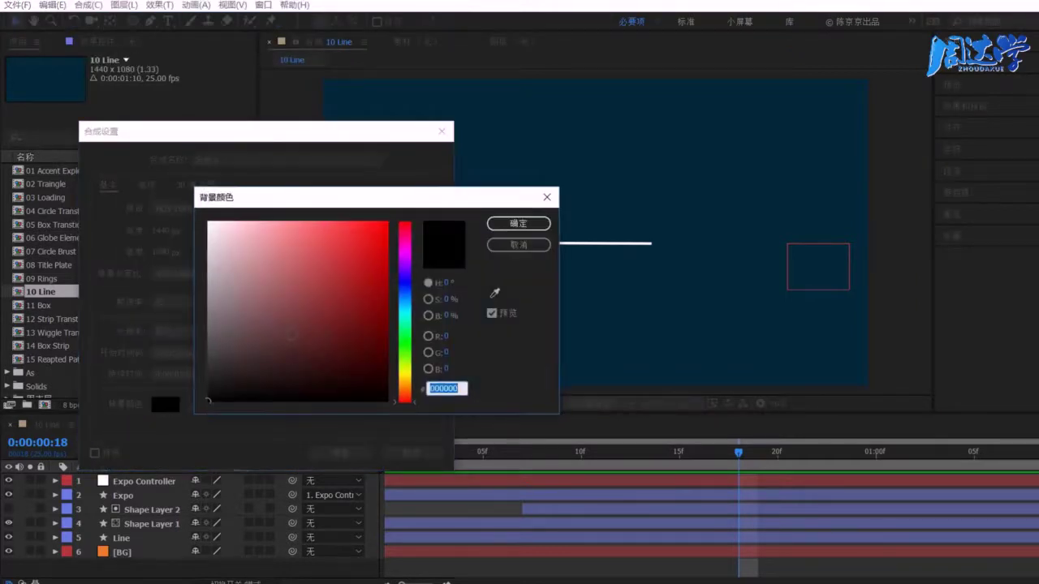
{"action": "left_click_drag", "start_coordinate": [414, 295], "coordinate": [414, 304]}
{"action": "left_click_drag", "start_coordinate": [343, 248], "coordinate": [330, 274]}
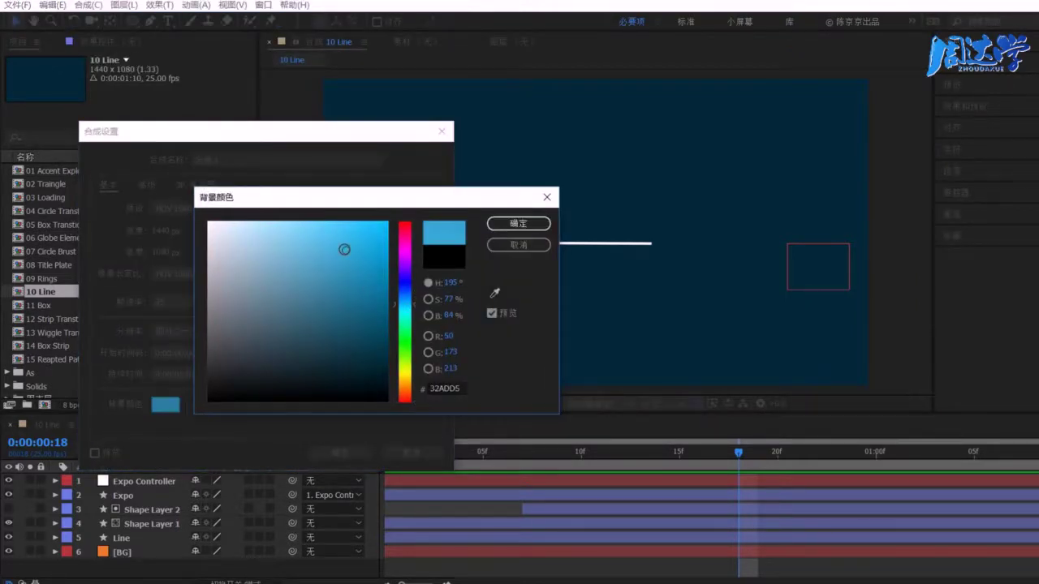
{"action": "left_click", "coordinate": [511, 226]}
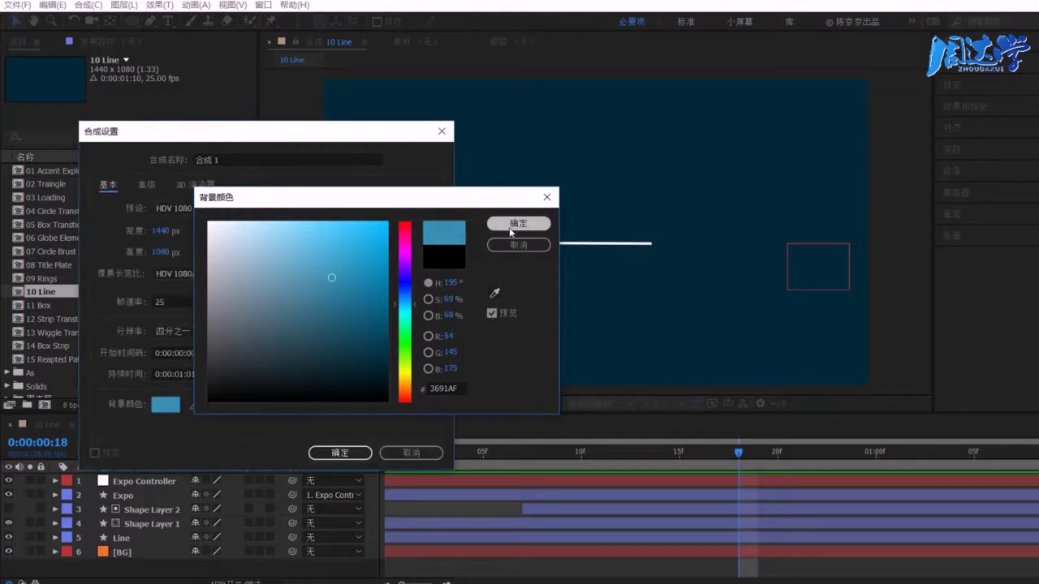
{"action": "left_click", "coordinate": [338, 453]}
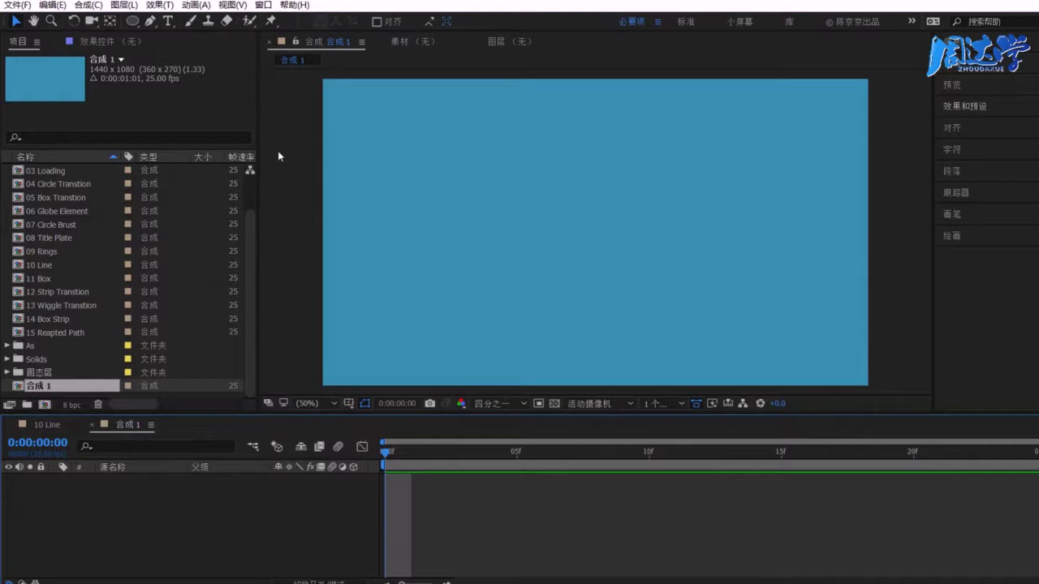
Step: Draw a horizontal two-point Pen line across the middle of 合成 1
{"action": "left_click_drag", "start_coordinate": [151, 24], "coordinate": [194, 25]}
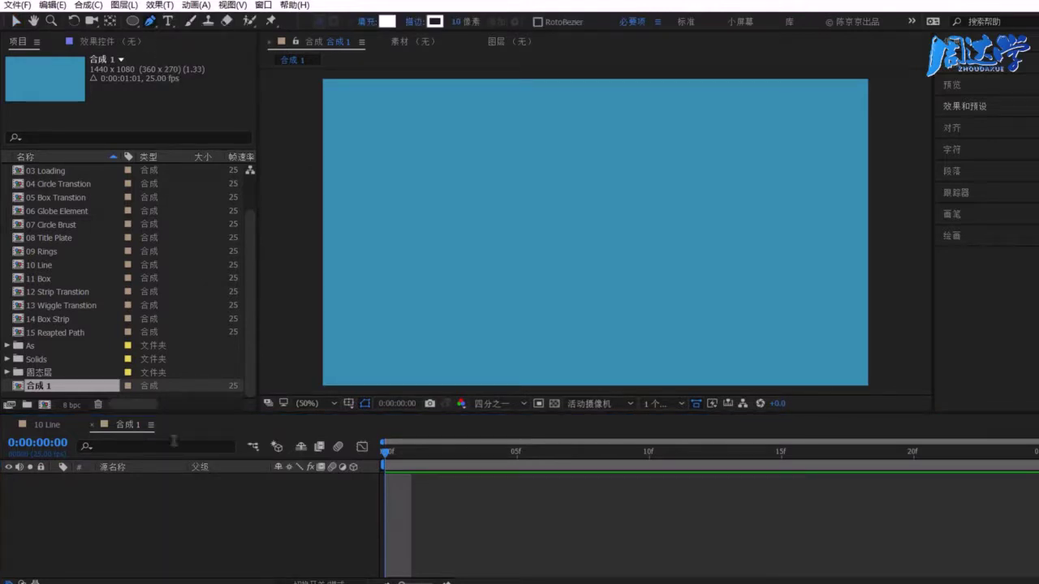
{"action": "left_click", "coordinate": [398, 247]}
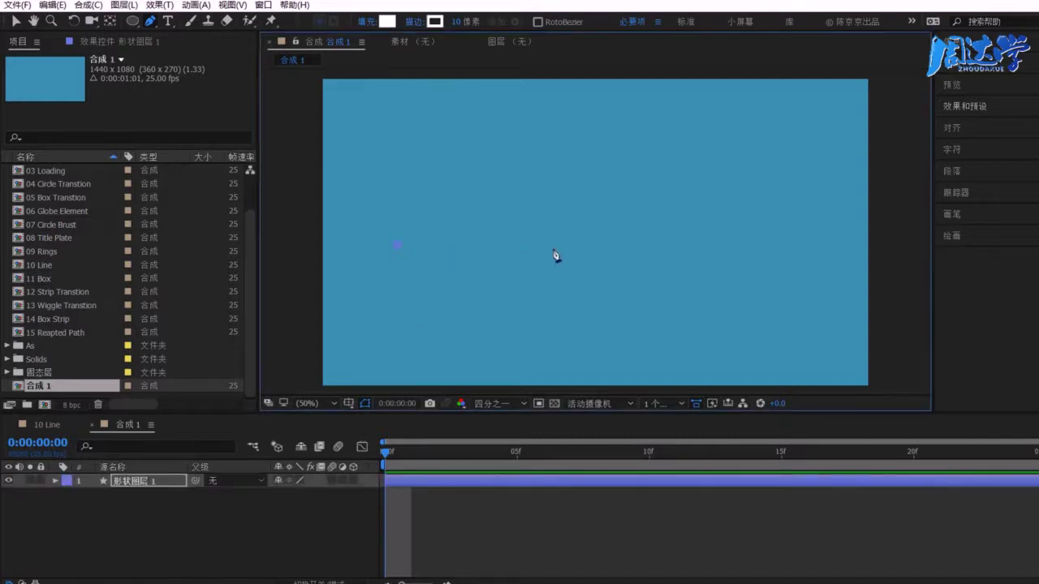
{"action": "left_click", "coordinate": [782, 245]}
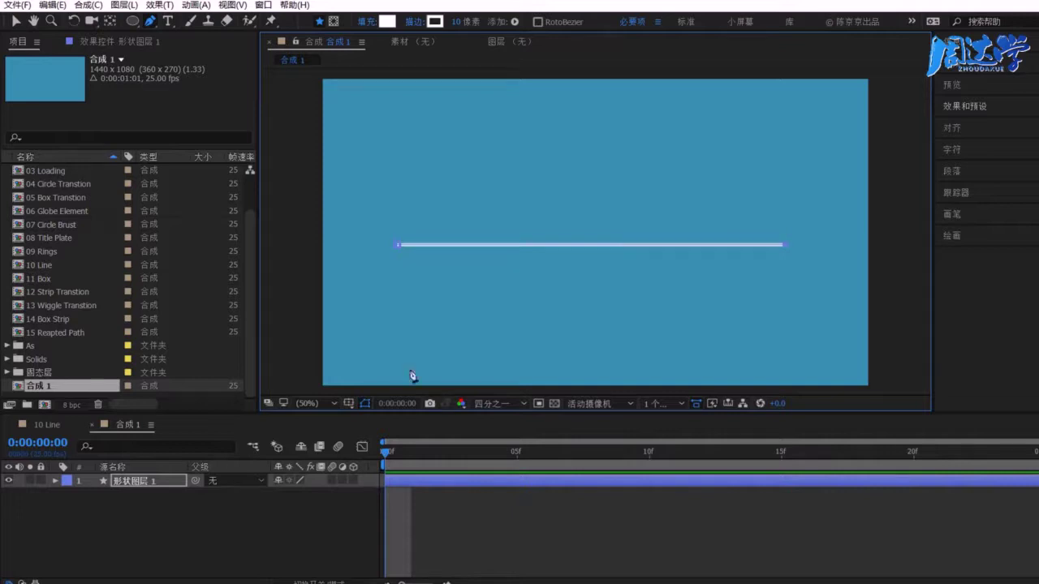
Step: Compare with the 10 Line comp, then return to 合成 1 and select the line's shape layer
{"action": "left_click", "coordinate": [140, 485]}
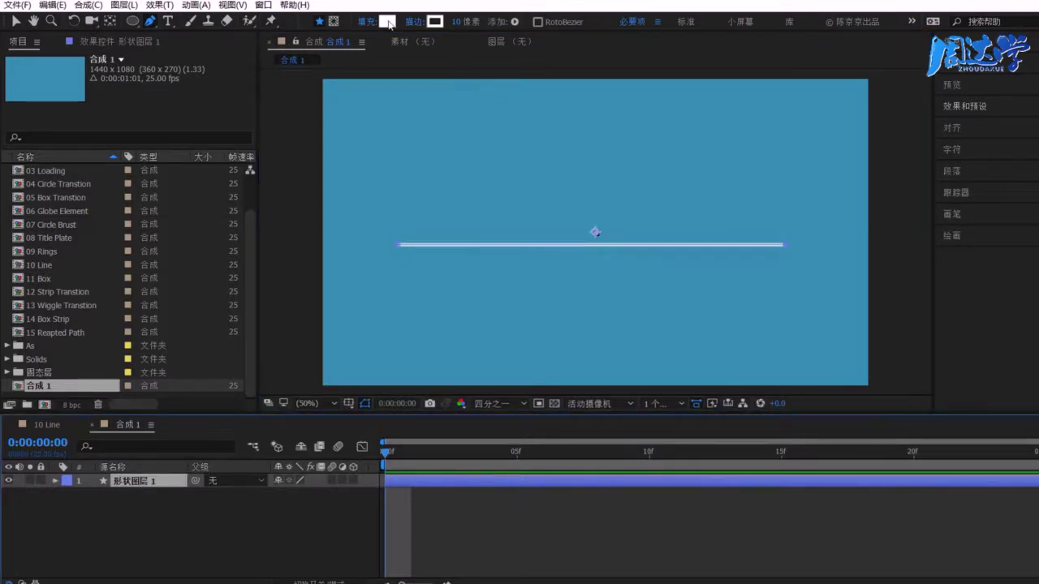
{"action": "left_click", "coordinate": [49, 425]}
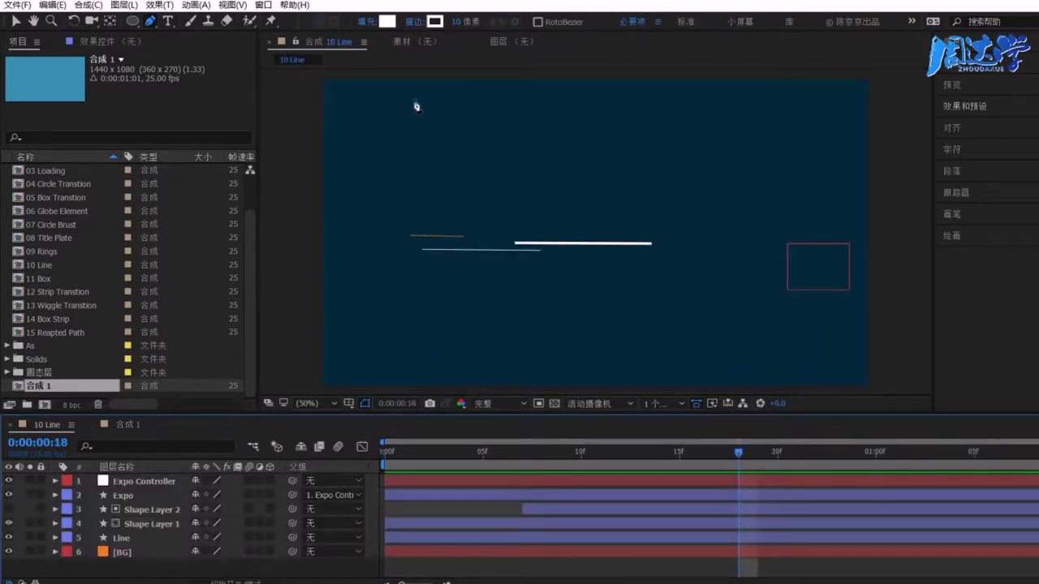
{"action": "left_click", "coordinate": [121, 425]}
{"action": "left_click", "coordinate": [15, 24]}
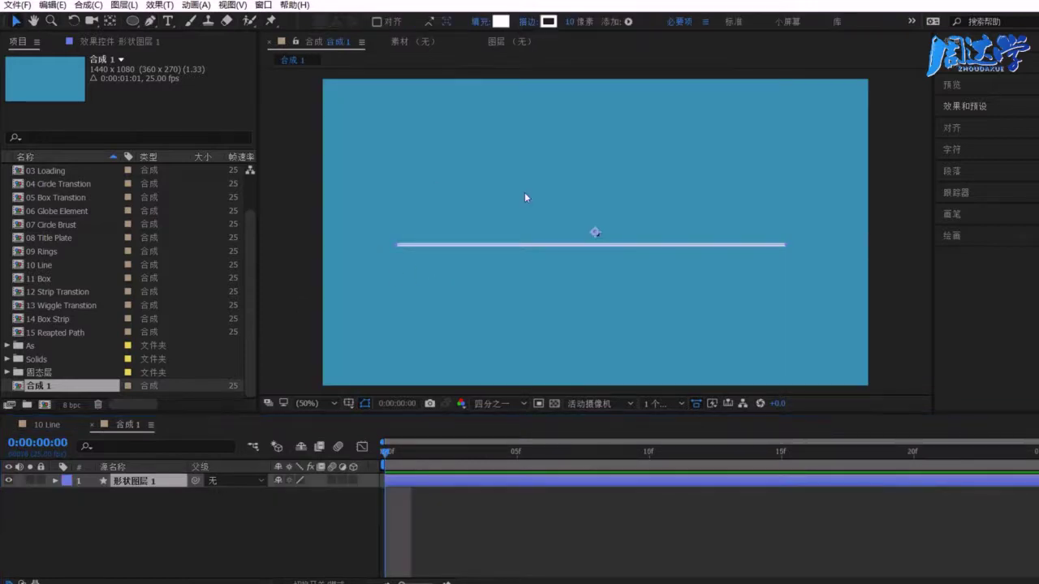
{"action": "left_click", "coordinate": [509, 251]}
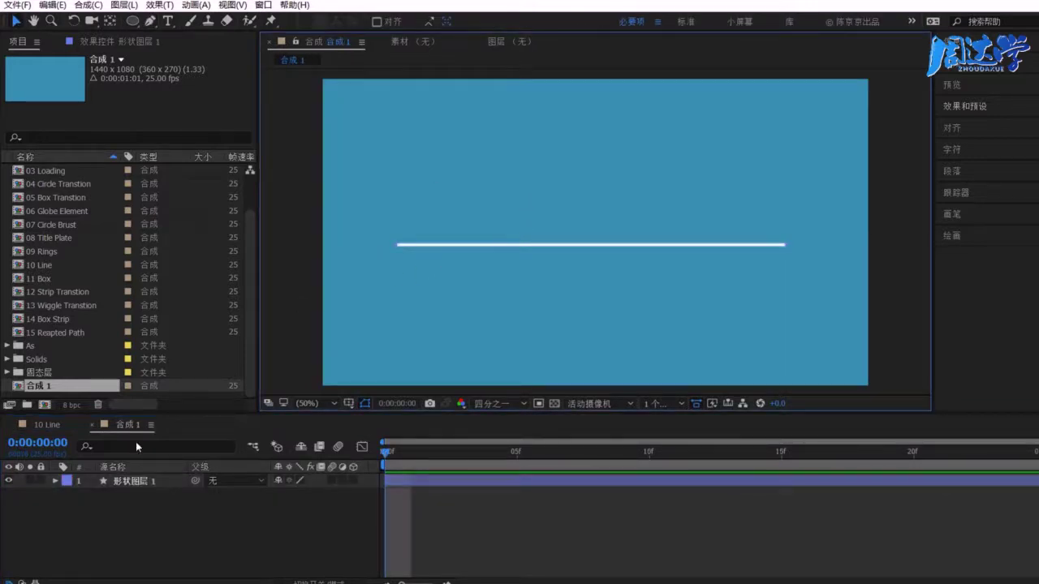
{"action": "left_click", "coordinate": [106, 482]}
Step: Expand the shape layer's contents to 形状 1 and turn off its Fill 1
{"action": "left_click", "coordinate": [56, 480]}
{"action": "left_click", "coordinate": [69, 495]}
{"action": "left_click", "coordinate": [83, 510]}
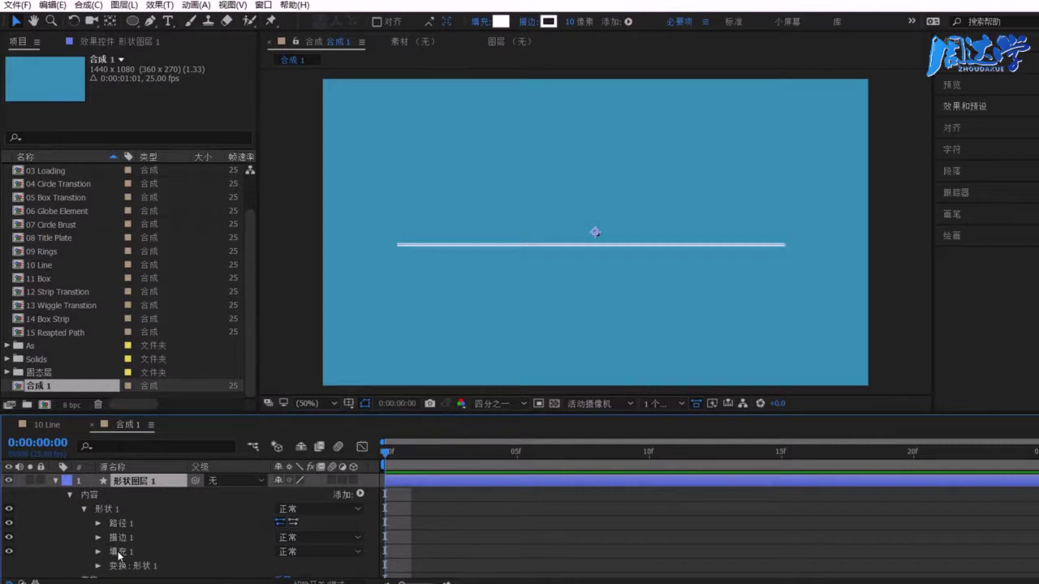
{"action": "left_click", "coordinate": [119, 552]}
{"action": "left_click", "coordinate": [9, 552]}
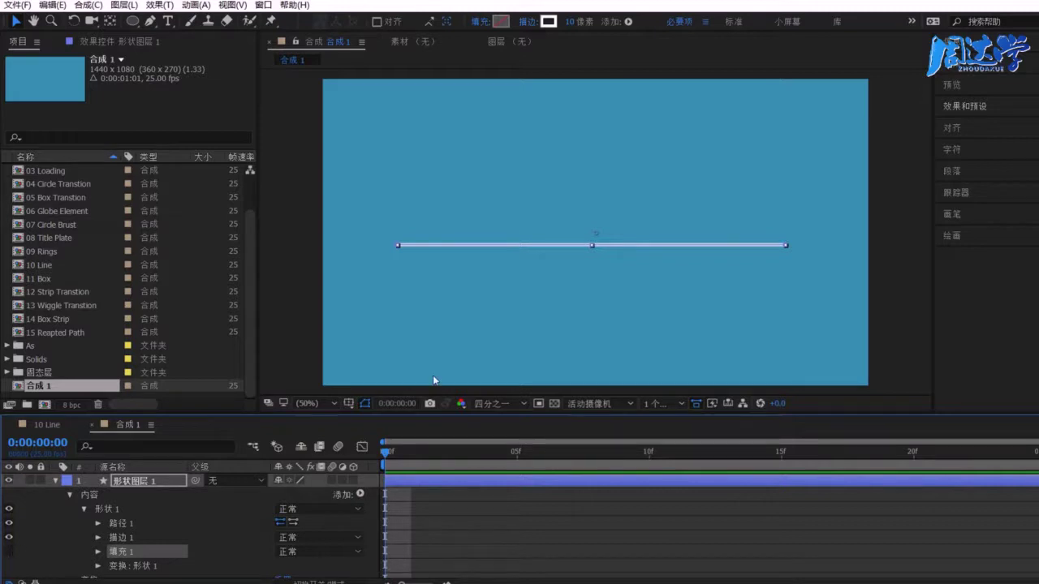
Step: Set the line's Stroke 1 width to 7 pixels
{"action": "left_click", "coordinate": [98, 538]}
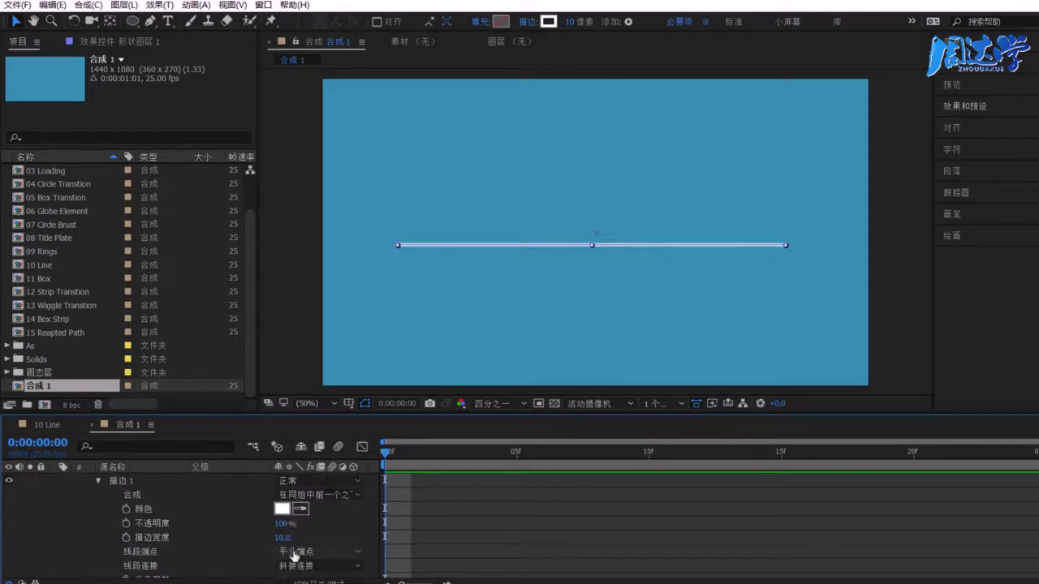
{"action": "mouse_move", "coordinate": [281, 538]}
{"action": "left_mouse_down"}
{"action": "mouse_move", "coordinate": [471, 547]}
{"action": "mouse_move", "coordinate": [334, 537]}
{"action": "left_mouse_up"}
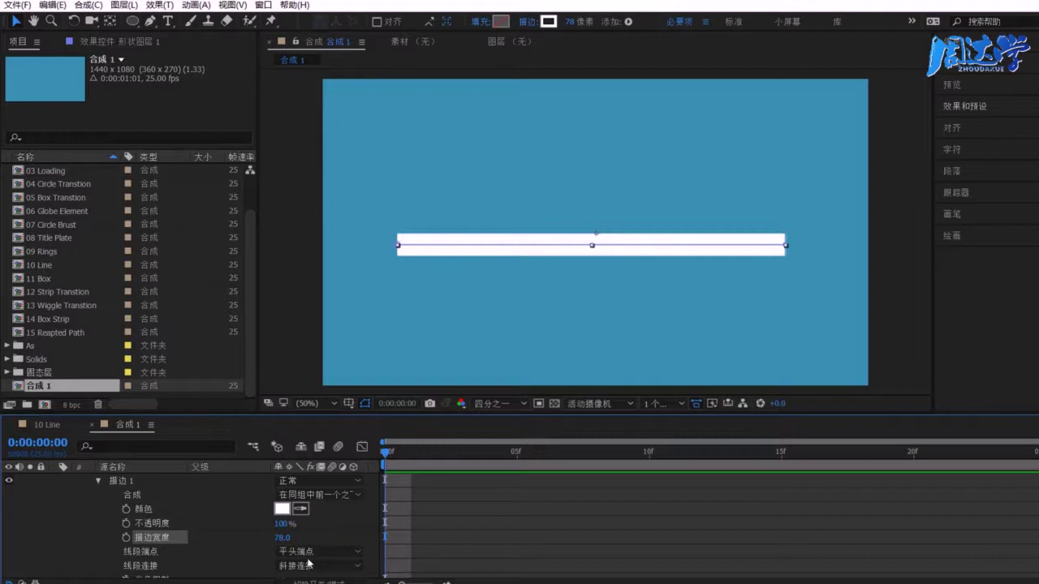
{"action": "left_click", "coordinate": [281, 538]}
{"action": "key", "text": "Tab"}
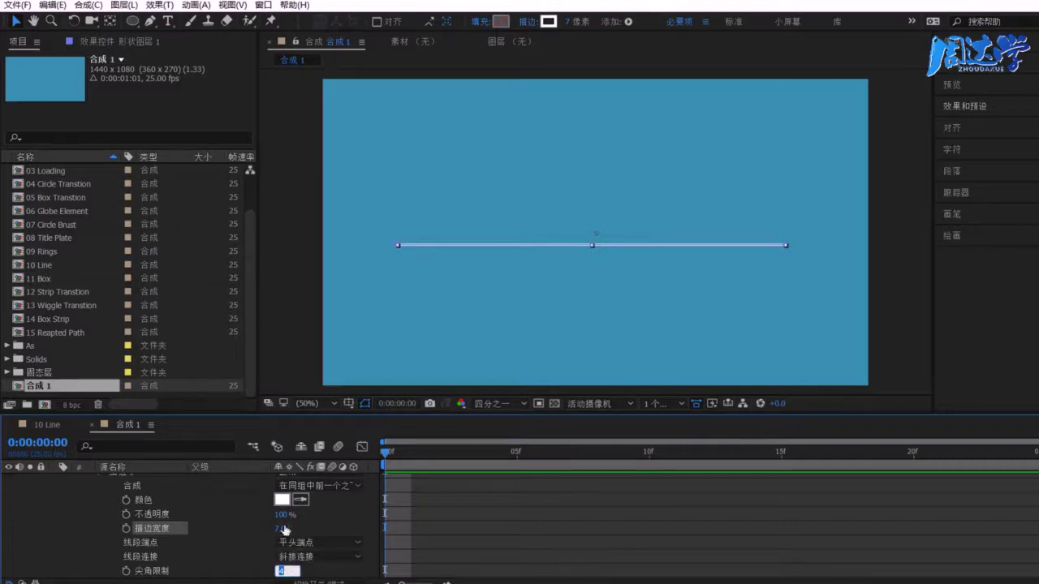
{"action": "left_click", "coordinate": [517, 349]}
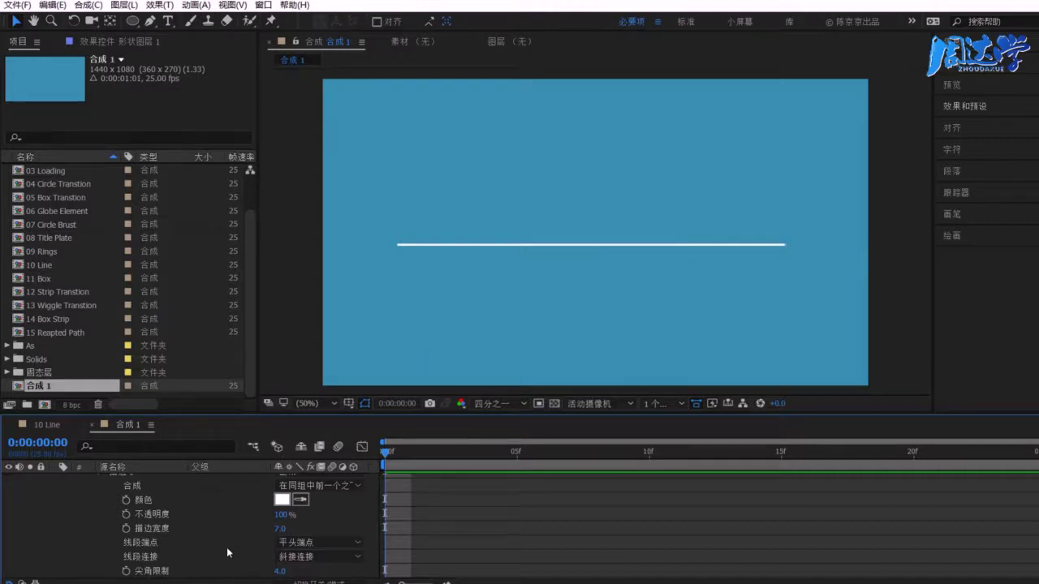
{"action": "scroll", "coordinate": [142, 519], "scroll_direction": "up", "scroll_amount": 3}
Step: Add a Trim Paths operator to the line's shape layer
{"action": "left_click", "coordinate": [70, 495]}
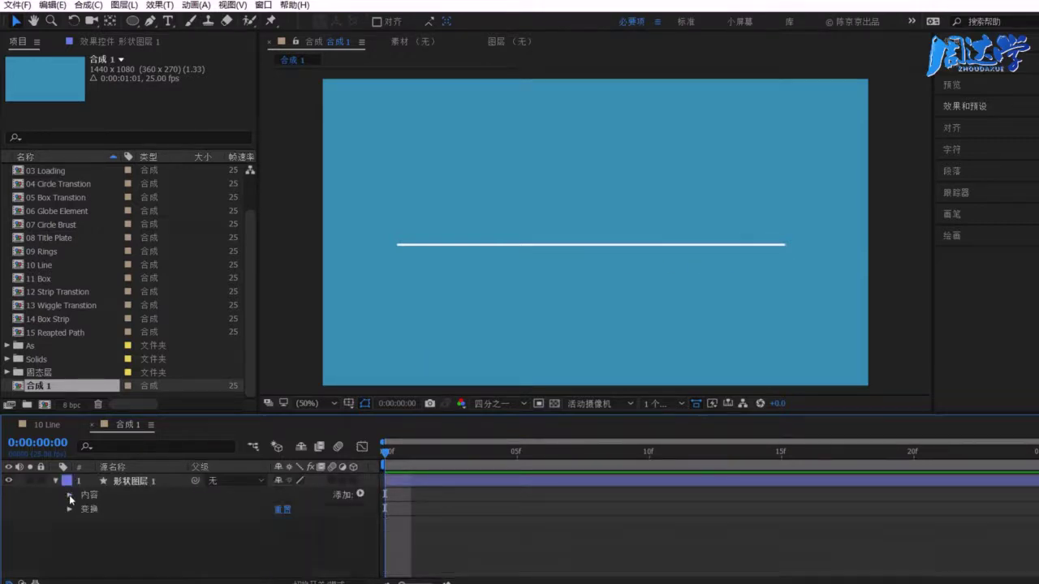
{"action": "left_click", "coordinate": [126, 483]}
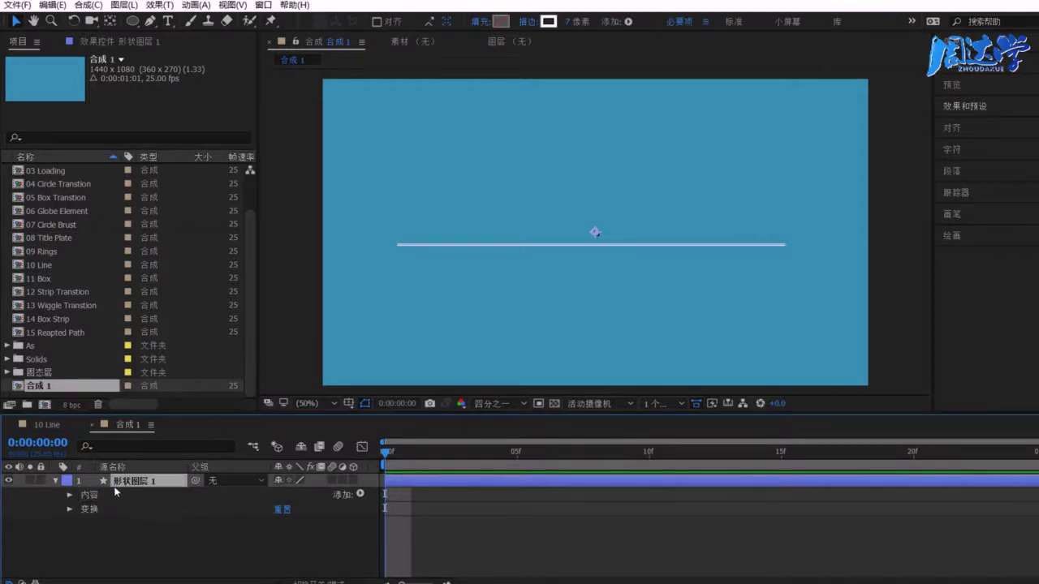
{"action": "left_click", "coordinate": [69, 496]}
{"action": "left_click", "coordinate": [68, 480]}
{"action": "left_click", "coordinate": [360, 495]}
{"action": "left_click", "coordinate": [324, 413]}
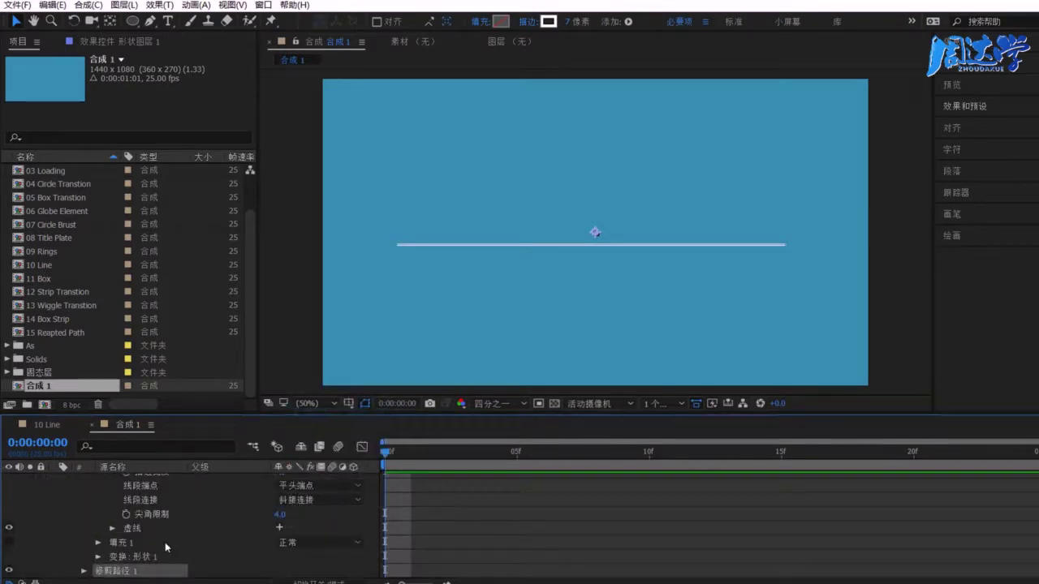
Step: Expand 修剪路径 1 to show Start, End and Offset, and step forward one frame
{"action": "scroll", "coordinate": [99, 525], "scroll_direction": "up", "scroll_amount": 3}
{"action": "left_click", "coordinate": [84, 510]}
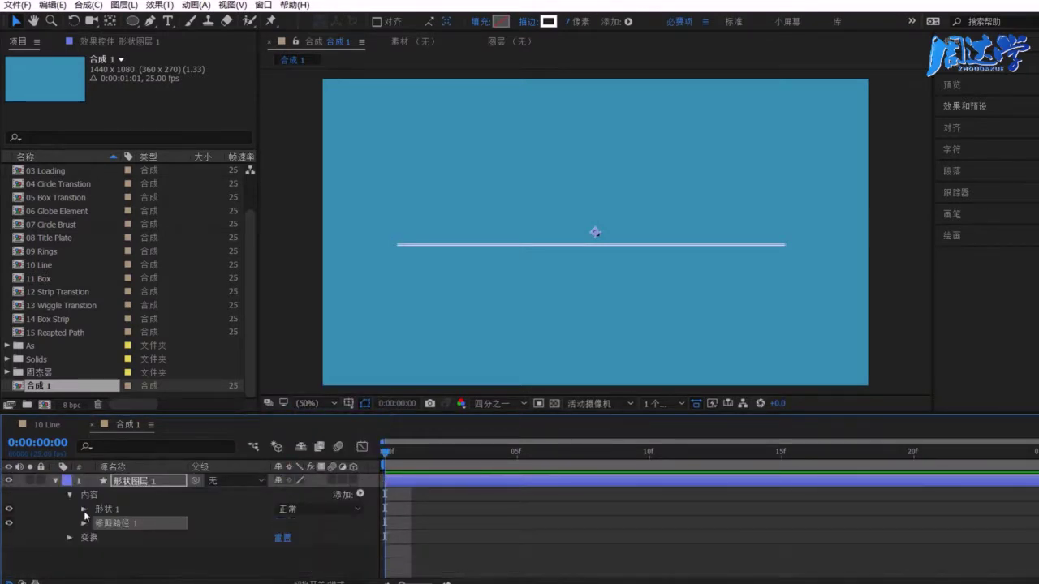
{"action": "left_click", "coordinate": [84, 523]}
{"action": "left_click", "coordinate": [426, 450]}
{"action": "key", "text": "Page_Down"}
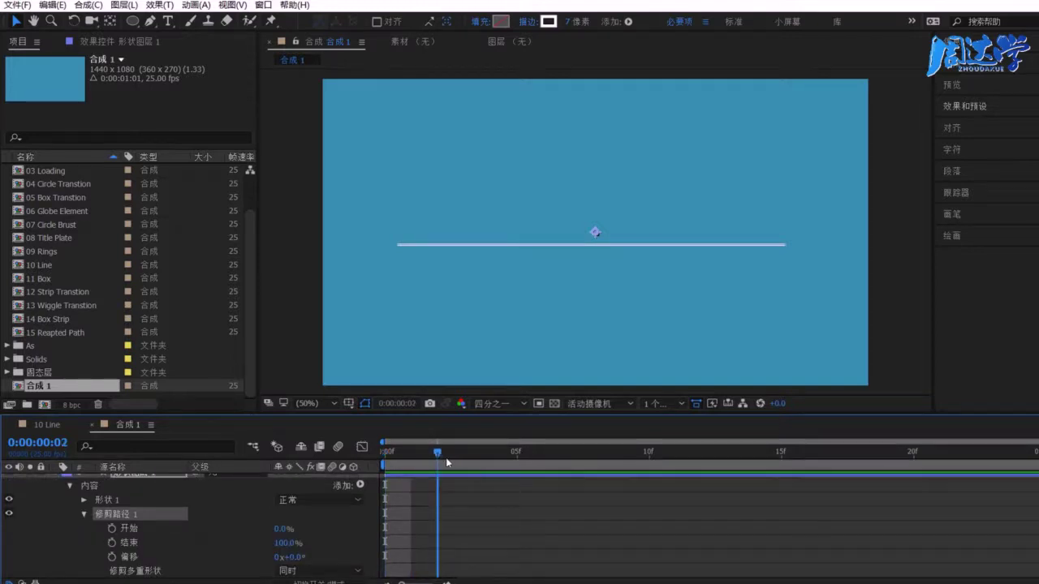
{"action": "left_click", "coordinate": [113, 543]}
{"action": "left_click_drag", "start_coordinate": [437, 454], "coordinate": [570, 455]}
{"action": "left_click_drag", "start_coordinate": [288, 543], "coordinate": [208, 540]}
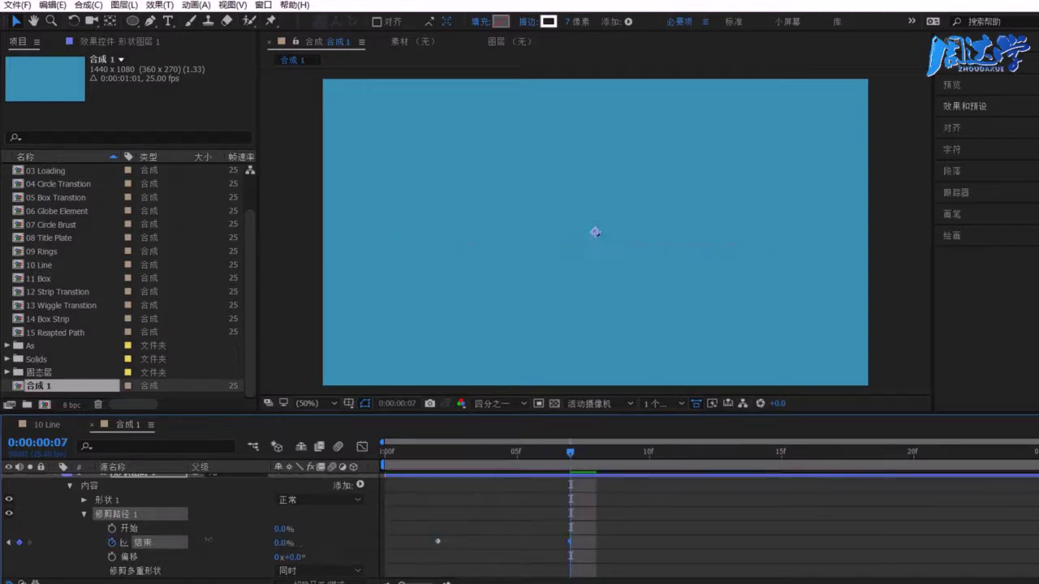
{"action": "mouse_move", "coordinate": [397, 451]}
{"action": "left_mouse_down"}
{"action": "mouse_move", "coordinate": [540, 472]}
{"action": "mouse_move", "coordinate": [439, 474]}
{"action": "left_mouse_up"}
{"action": "key", "text": "k"}
{"action": "key", "text": "j"}
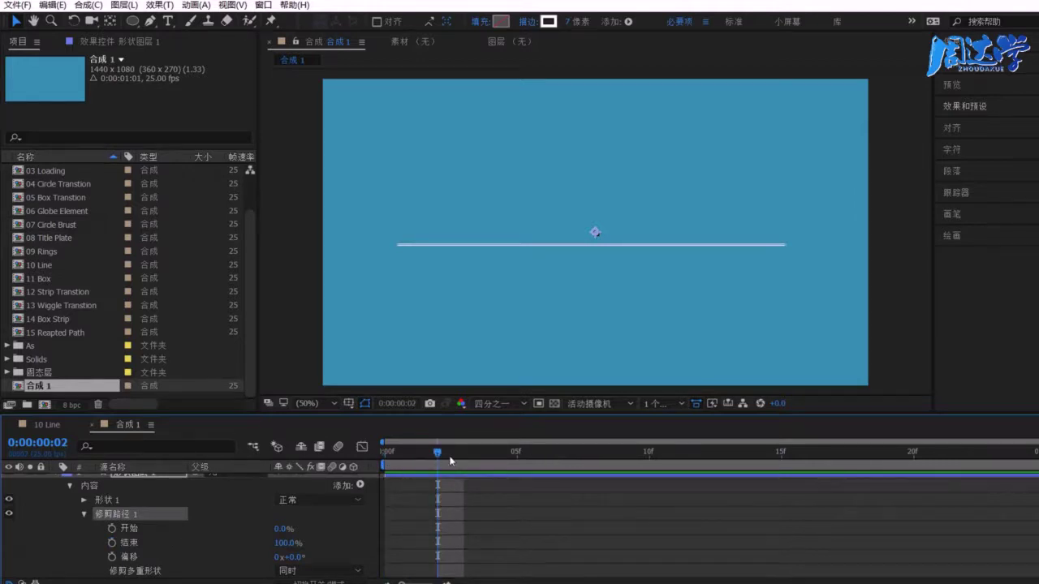
{"action": "left_click", "coordinate": [47, 425]}
{"action": "mouse_move", "coordinate": [485, 448]}
{"action": "left_mouse_down"}
{"action": "mouse_move", "coordinate": [419, 457]}
{"action": "mouse_move", "coordinate": [803, 465]}
{"action": "left_mouse_up"}
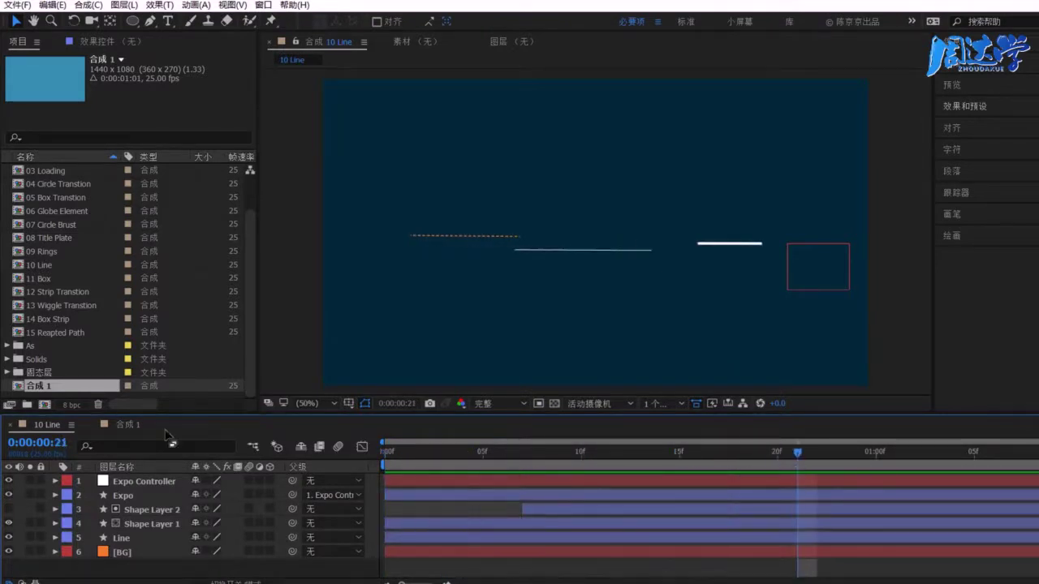
{"action": "left_click", "coordinate": [126, 425]}
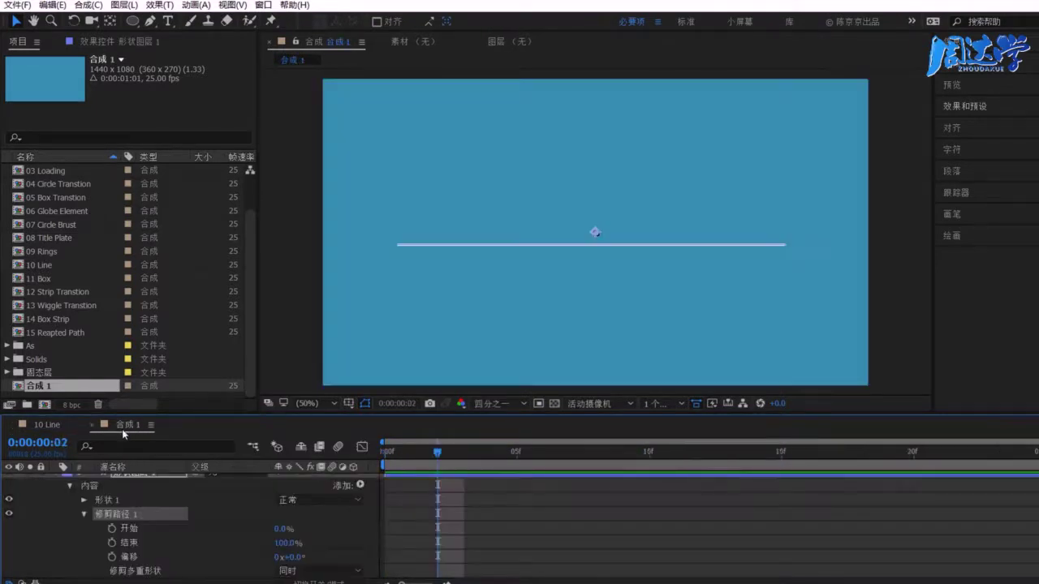
Step: Keyframe Trim Paths Start from 0% to 100% and adjust its keyframe timing
{"action": "left_click", "coordinate": [128, 529]}
{"action": "left_click", "coordinate": [202, 529]}
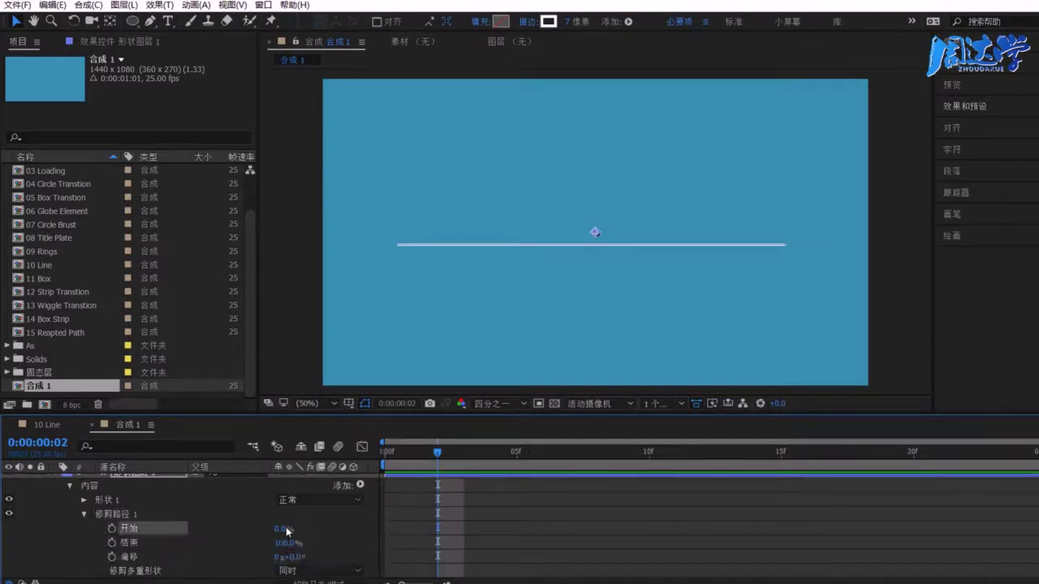
{"action": "left_click", "coordinate": [226, 528]}
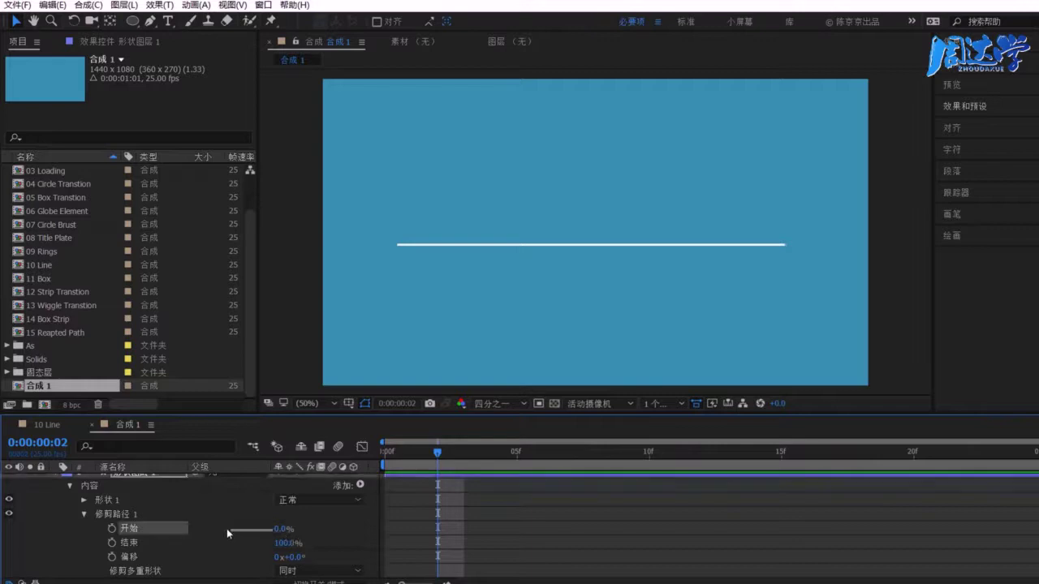
{"action": "left_click_drag", "start_coordinate": [266, 528], "coordinate": [349, 534]}
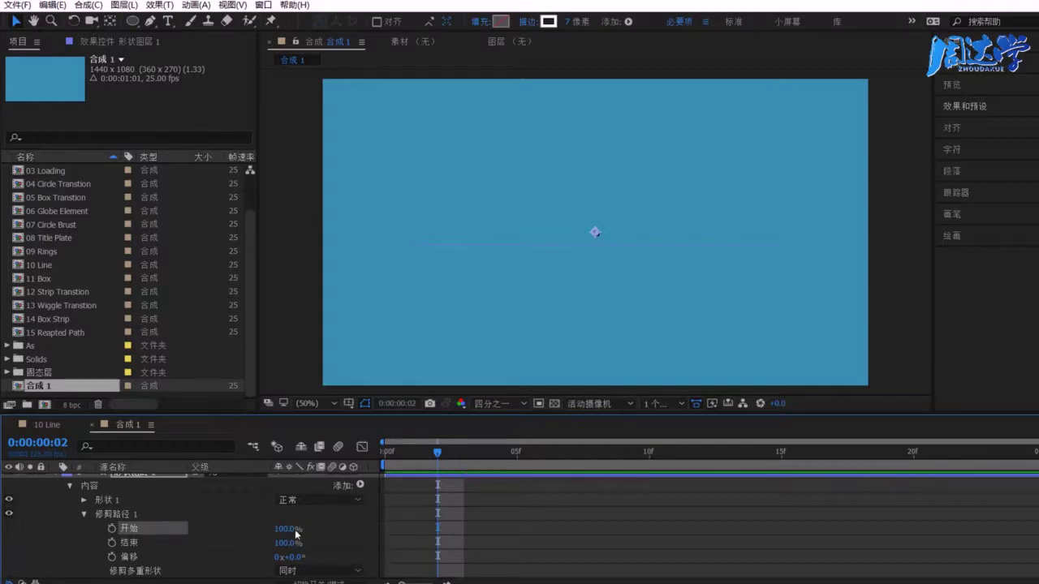
{"action": "left_click", "coordinate": [112, 528]}
{"action": "left_click_drag", "start_coordinate": [437, 455], "coordinate": [543, 453]}
{"action": "left_click_drag", "start_coordinate": [289, 528], "coordinate": [264, 530]}
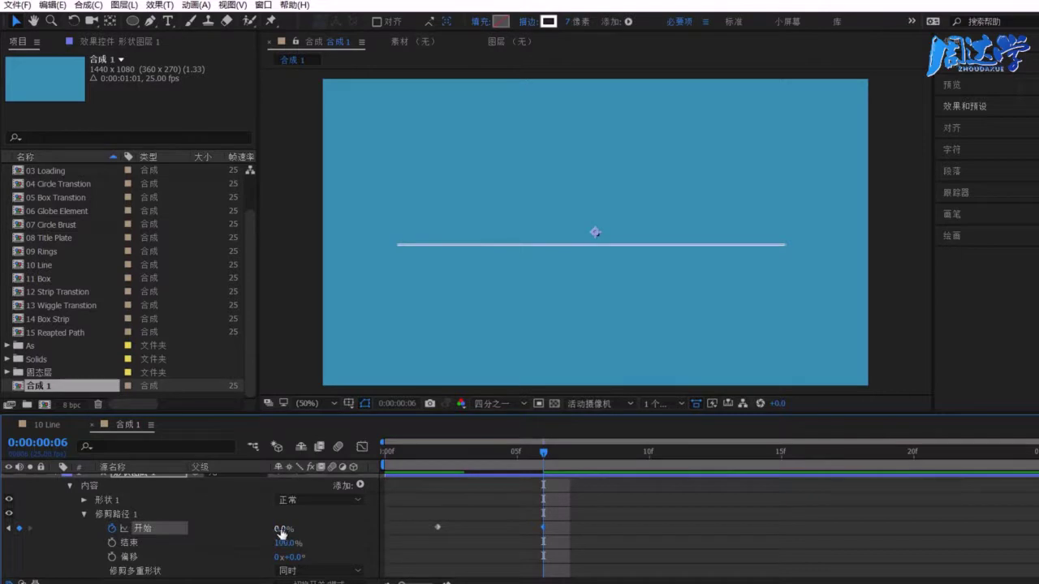
{"action": "left_click_drag", "start_coordinate": [443, 468], "coordinate": [540, 467]}
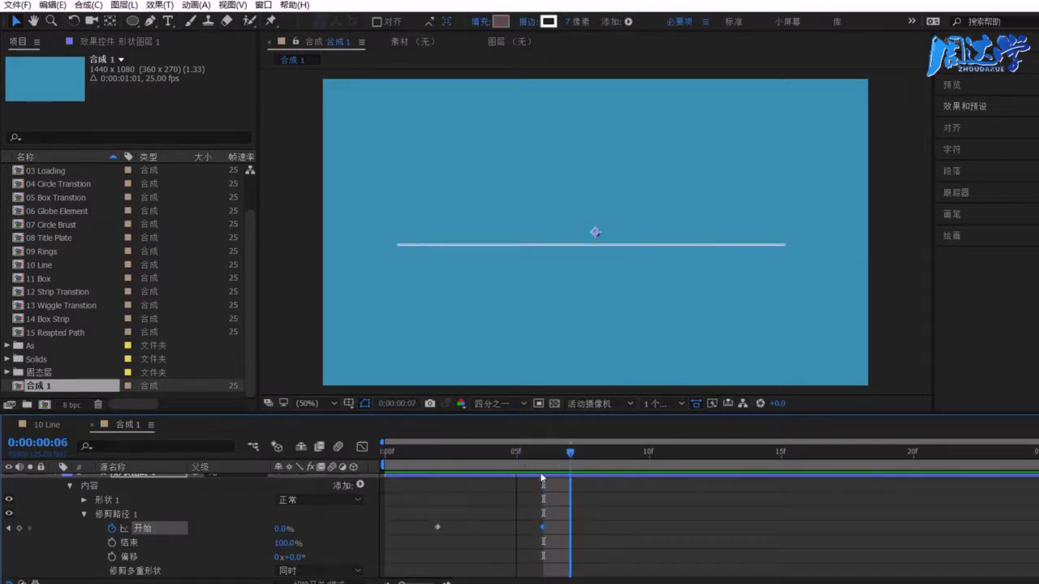
{"action": "key", "text": "Page_Up"}
{"action": "left_click_drag", "start_coordinate": [436, 532], "coordinate": [622, 528]}
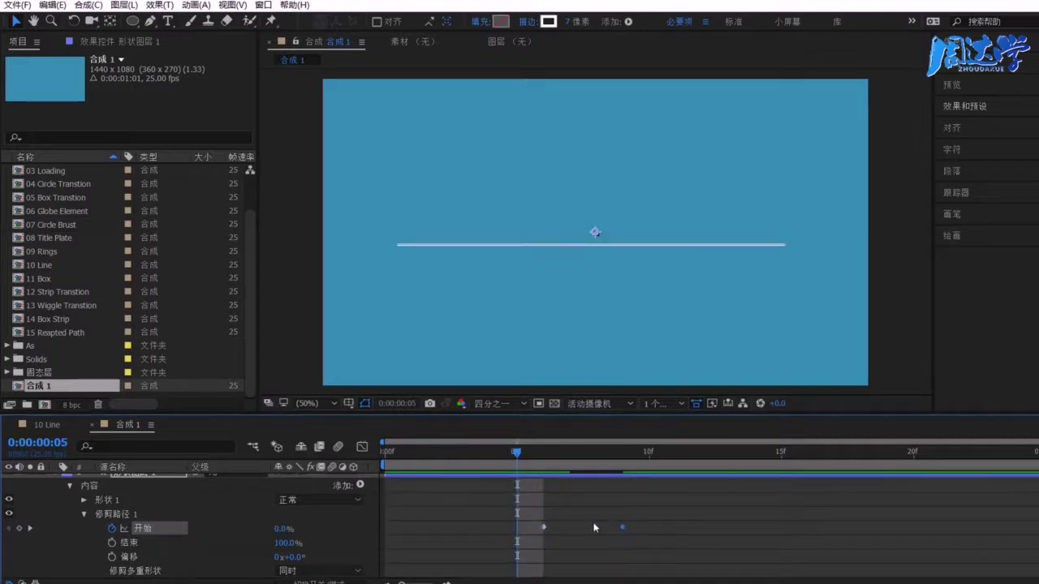
{"action": "left_click", "coordinate": [580, 461]}
{"action": "left_click_drag", "start_coordinate": [579, 460], "coordinate": [615, 466]}
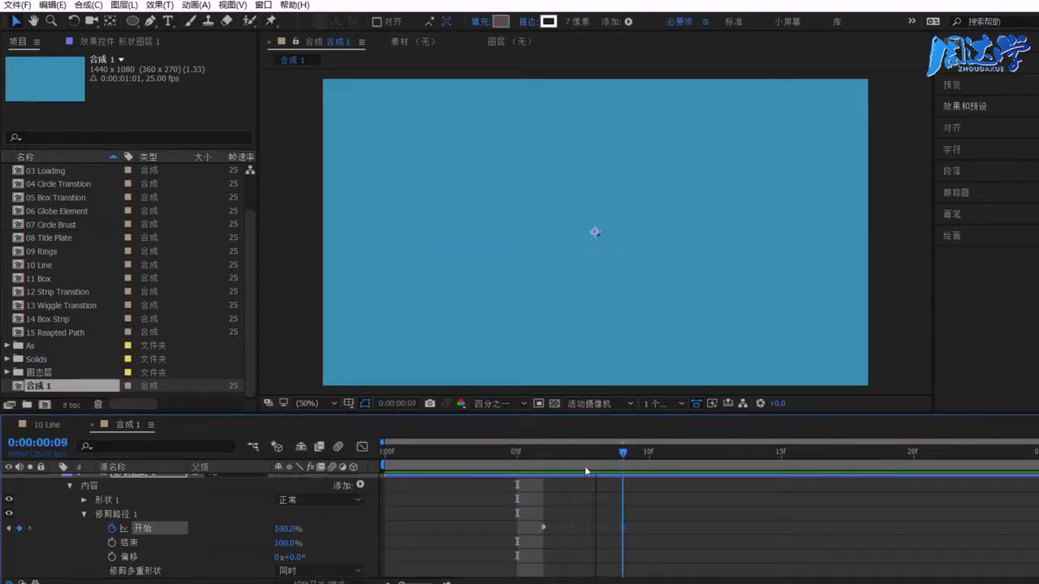
{"action": "left_click", "coordinate": [571, 467]}
{"action": "left_click_drag", "start_coordinate": [536, 532], "coordinate": [482, 528]}
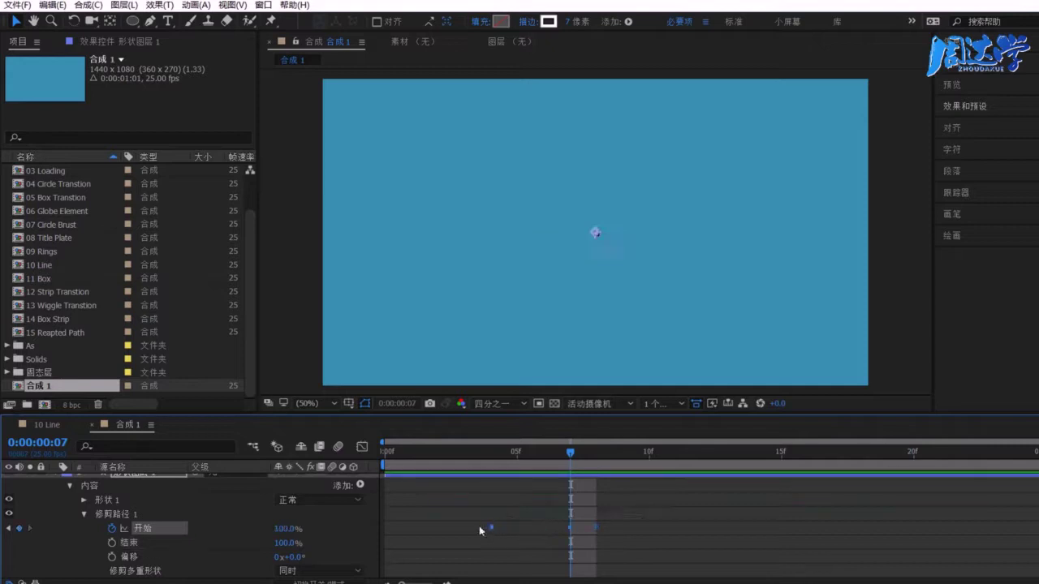
Step: Keyframe Trim Paths End 0% to 100% and shift both Start and End keyframes toward frame 1
{"action": "left_click", "coordinate": [112, 543]}
{"action": "left_click", "coordinate": [456, 459]}
{"action": "left_click", "coordinate": [523, 514]}
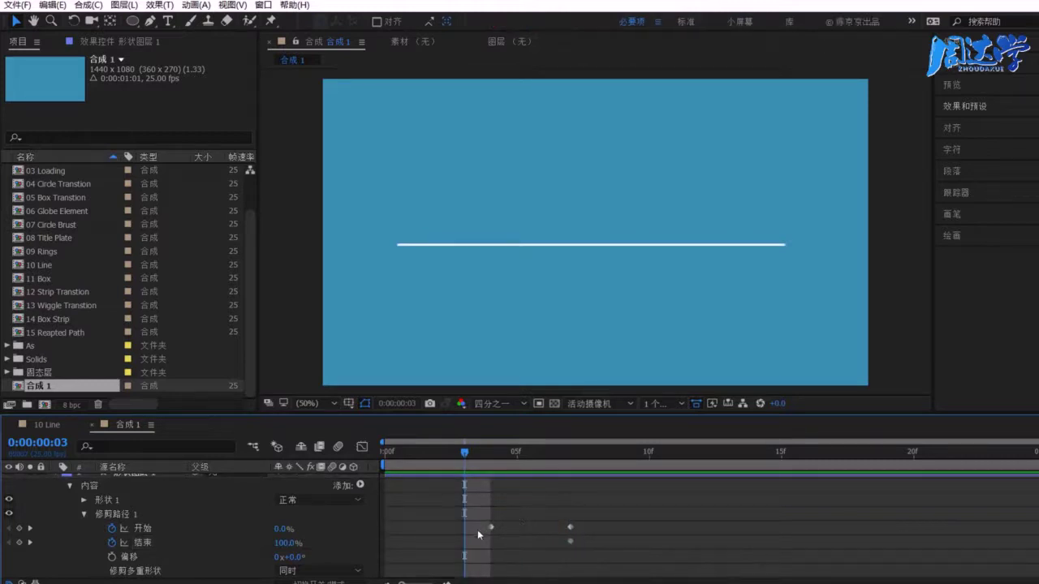
{"action": "left_click", "coordinate": [569, 541]}
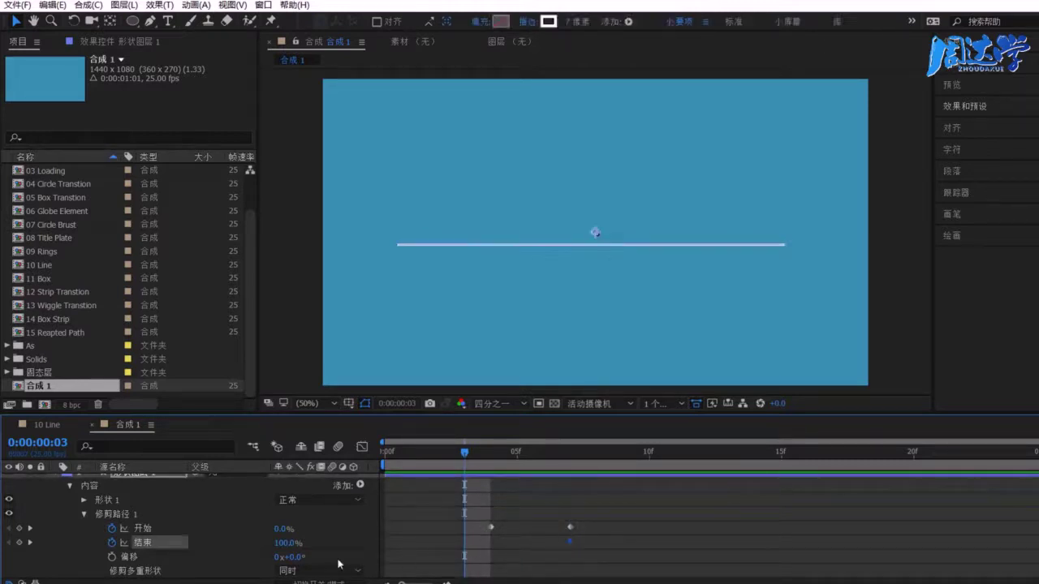
{"action": "left_click_drag", "start_coordinate": [289, 542], "coordinate": [208, 538]}
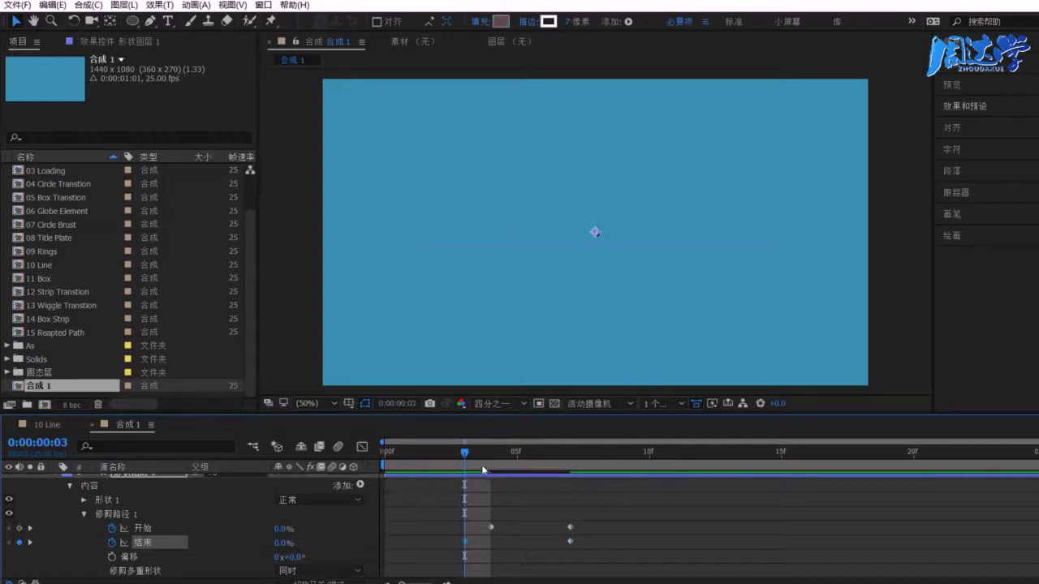
{"action": "left_click_drag", "start_coordinate": [471, 456], "coordinate": [569, 457]}
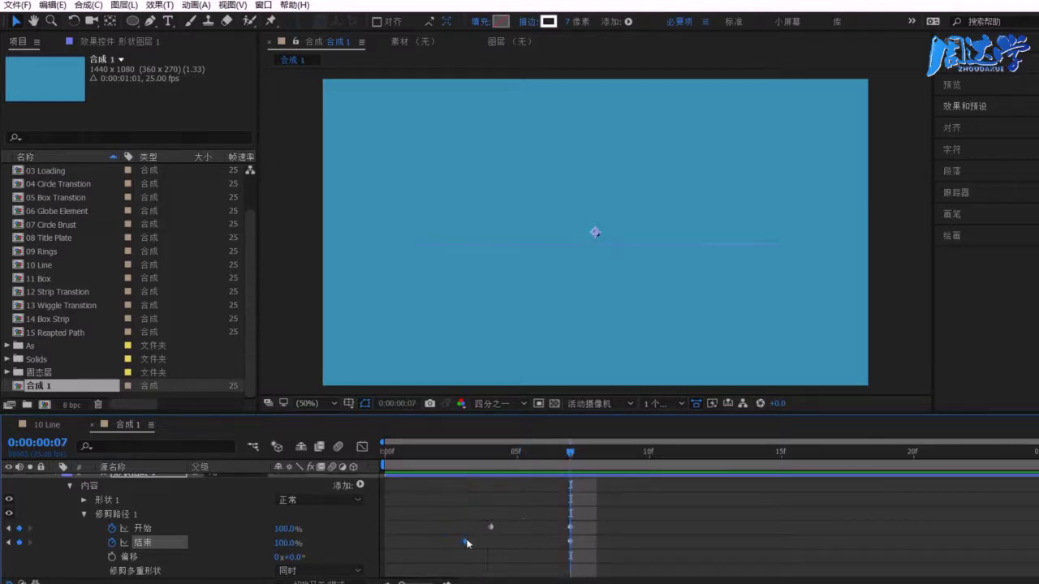
{"action": "left_click_drag", "start_coordinate": [464, 543], "coordinate": [413, 542]}
{"action": "left_click_drag", "start_coordinate": [489, 527], "coordinate": [412, 527]}
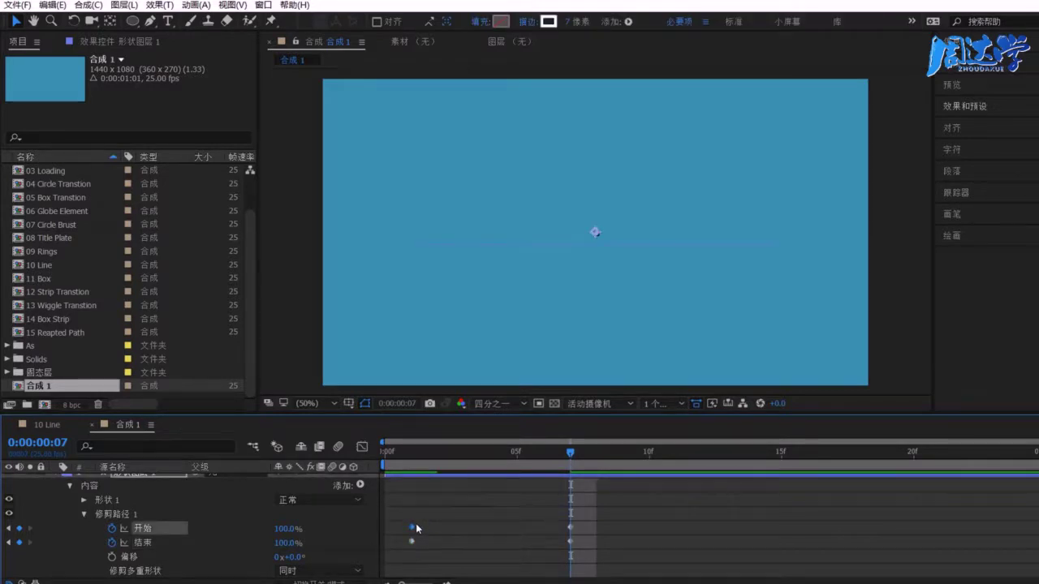
Step: Inspect the 10 Line comp's Line layer Start and Scale keyframes, scrubbing its first 10 frames
{"action": "left_click", "coordinate": [46, 424]}
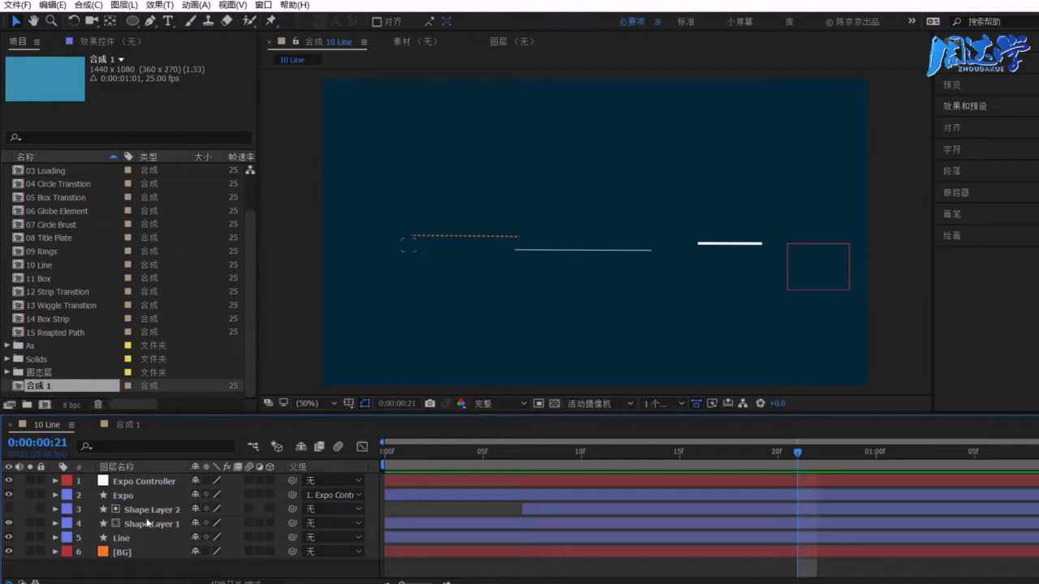
{"action": "left_click", "coordinate": [708, 244]}
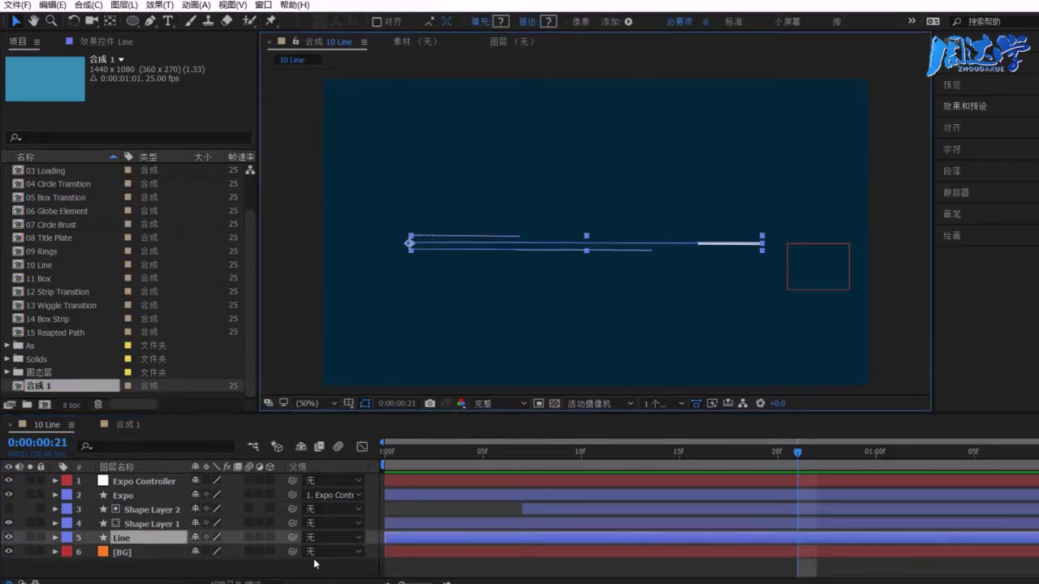
{"action": "key", "text": "u"}
{"action": "scroll", "coordinate": [508, 510], "scroll_direction": "down", "scroll_amount": 2}
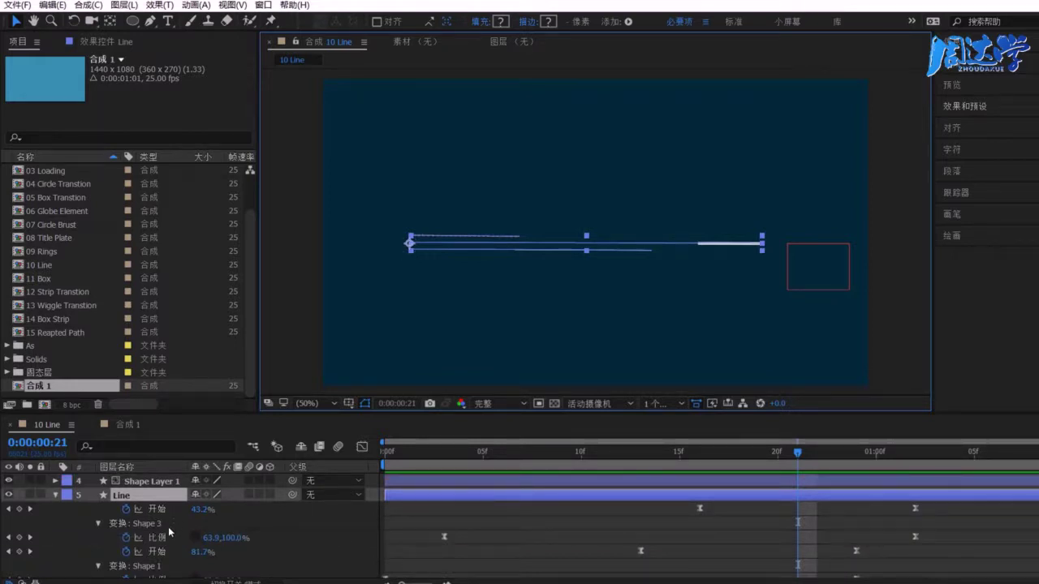
{"action": "left_click", "coordinate": [156, 552]}
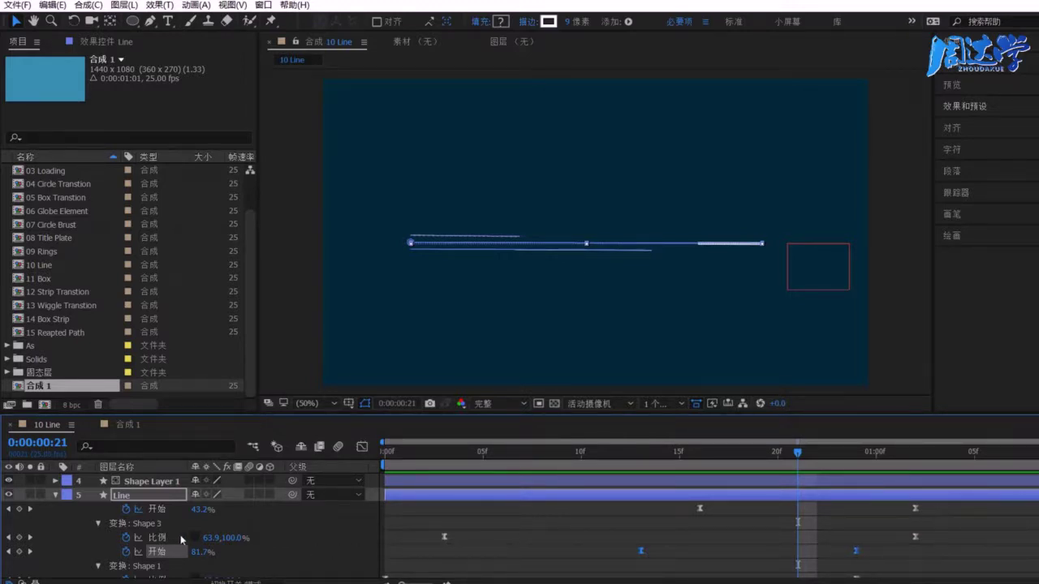
{"action": "left_click", "coordinate": [155, 538]}
{"action": "mouse_move", "coordinate": [482, 462]}
{"action": "left_mouse_down"}
{"action": "mouse_move", "coordinate": [562, 462]}
{"action": "mouse_move", "coordinate": [517, 484]}
{"action": "left_mouse_up"}
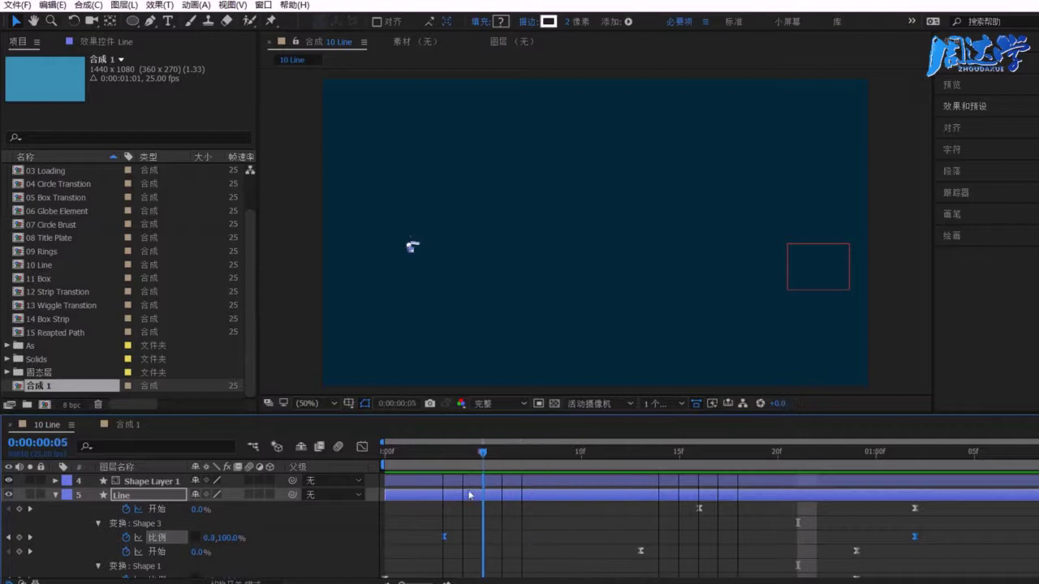
{"action": "left_click_drag", "start_coordinate": [517, 485], "coordinate": [581, 485]}
Step: Back in 合成 1, move 修剪路径 1 inside the line's shape group
{"action": "left_click", "coordinate": [137, 424]}
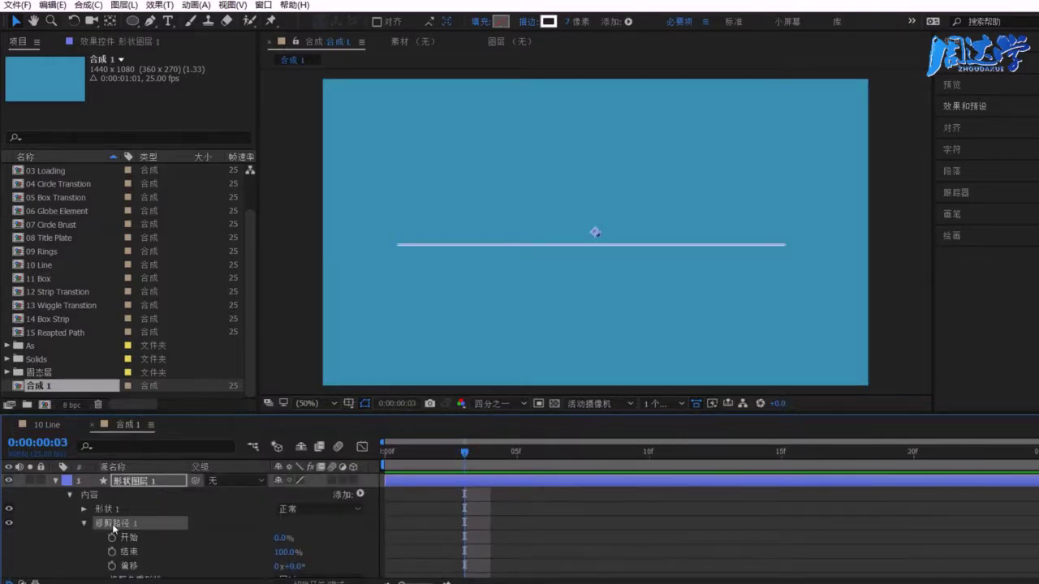
{"action": "left_click", "coordinate": [85, 523]}
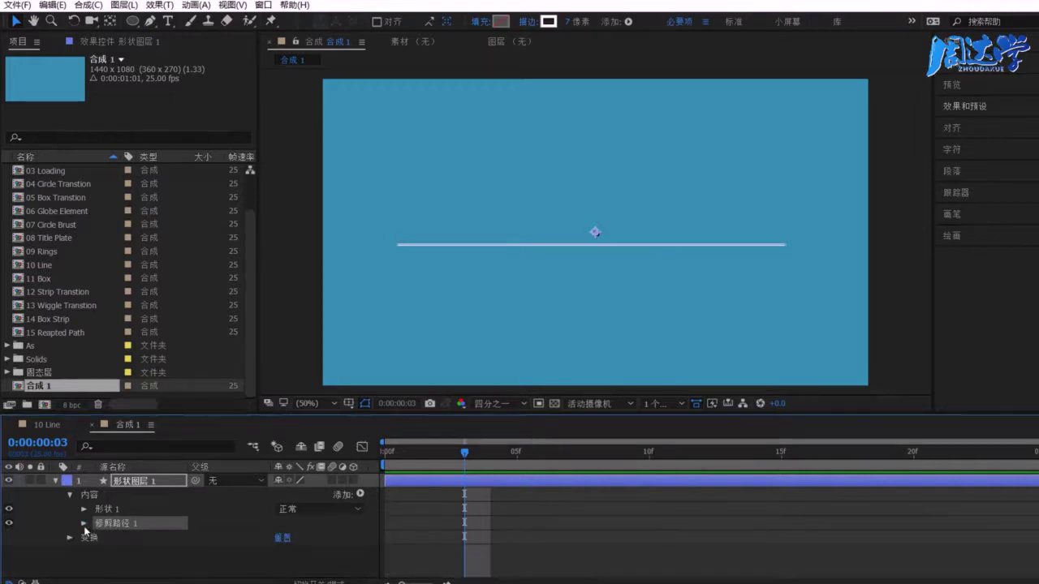
{"action": "key", "text": "grave"}
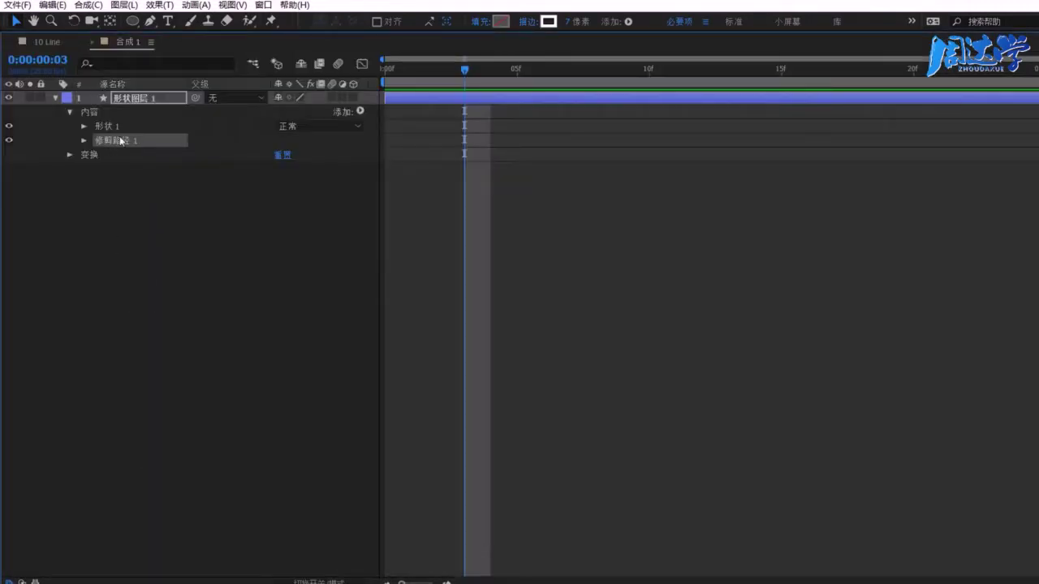
{"action": "left_click", "coordinate": [85, 128]}
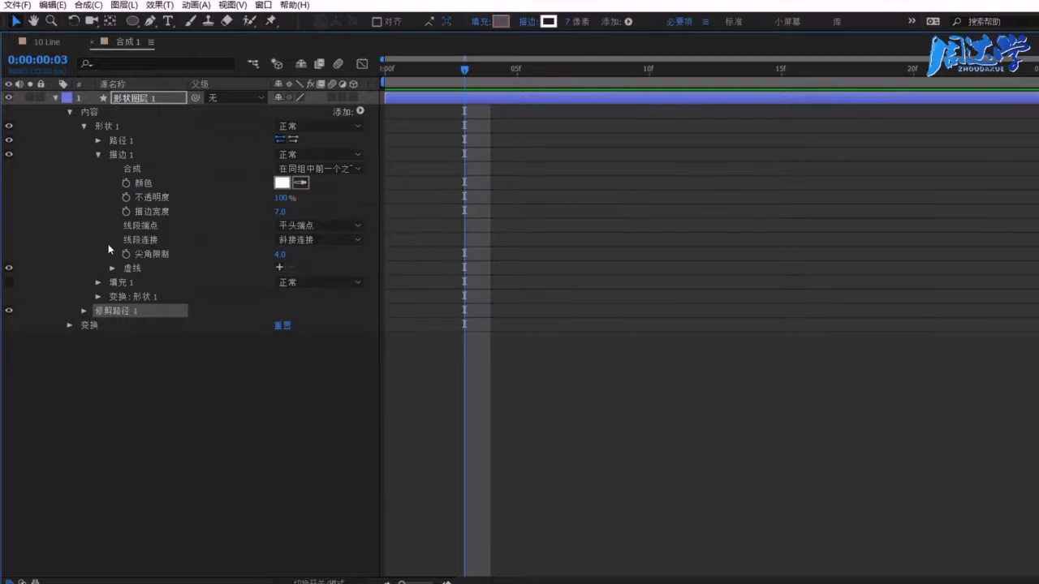
{"action": "left_click", "coordinate": [98, 155]}
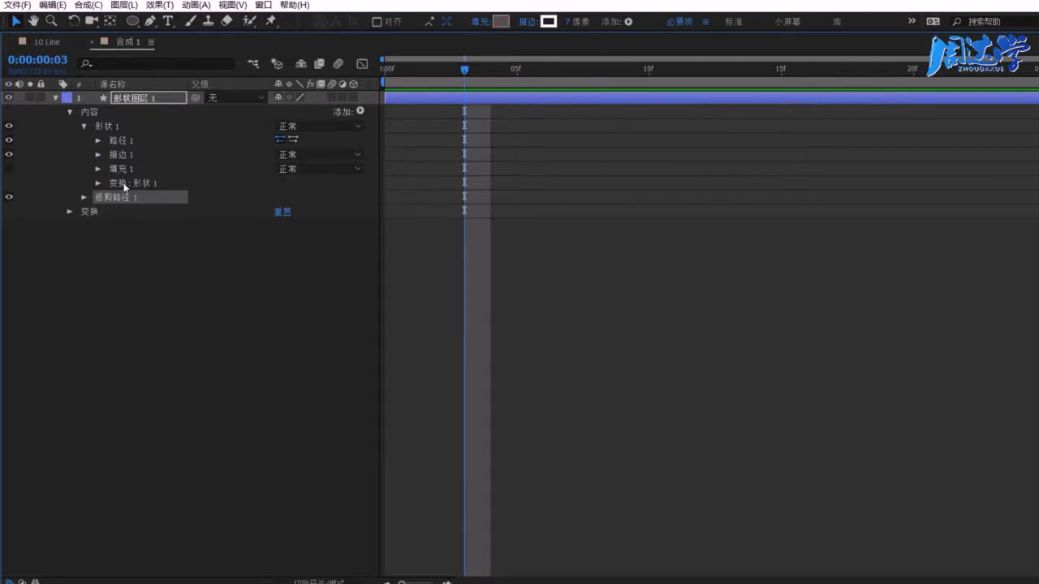
{"action": "mouse_move", "coordinate": [124, 187]}
{"action": "left_mouse_down"}
{"action": "mouse_move", "coordinate": [130, 147]}
{"action": "mouse_move", "coordinate": [139, 177]}
{"action": "left_mouse_up"}
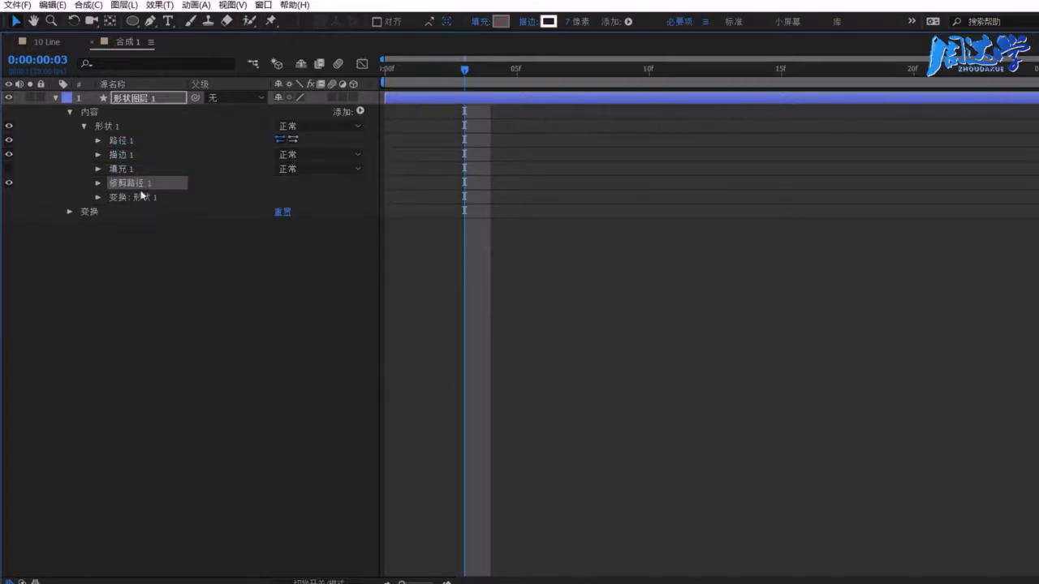
Step: Rename the shape group to 直线 and expand it to show the trim Start, End and Offset
{"action": "left_click", "coordinate": [83, 126]}
{"action": "left_click", "coordinate": [107, 123]}
{"action": "right_click", "coordinate": [106, 126]}
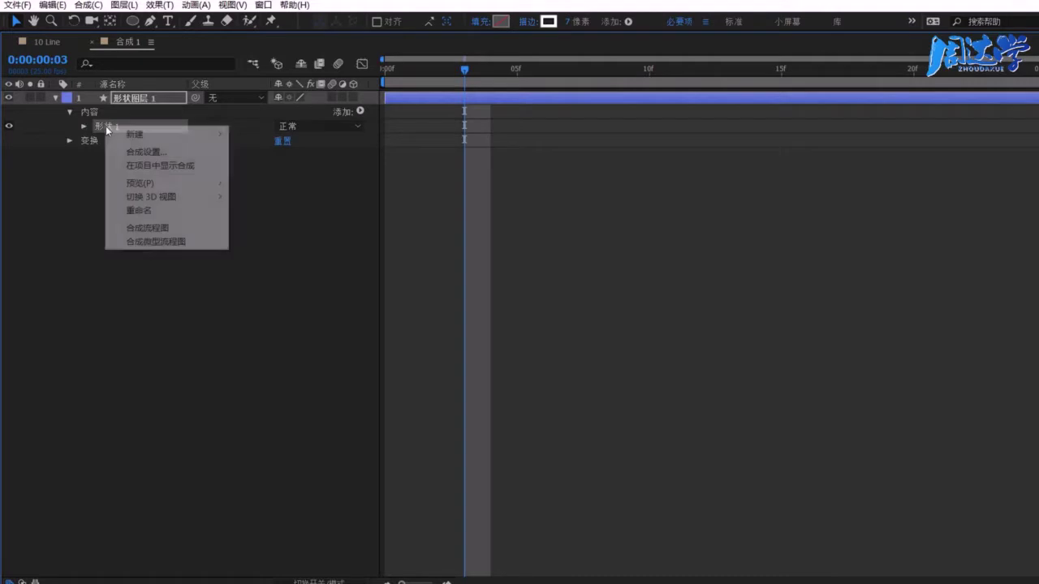
{"action": "left_click", "coordinate": [188, 211]}
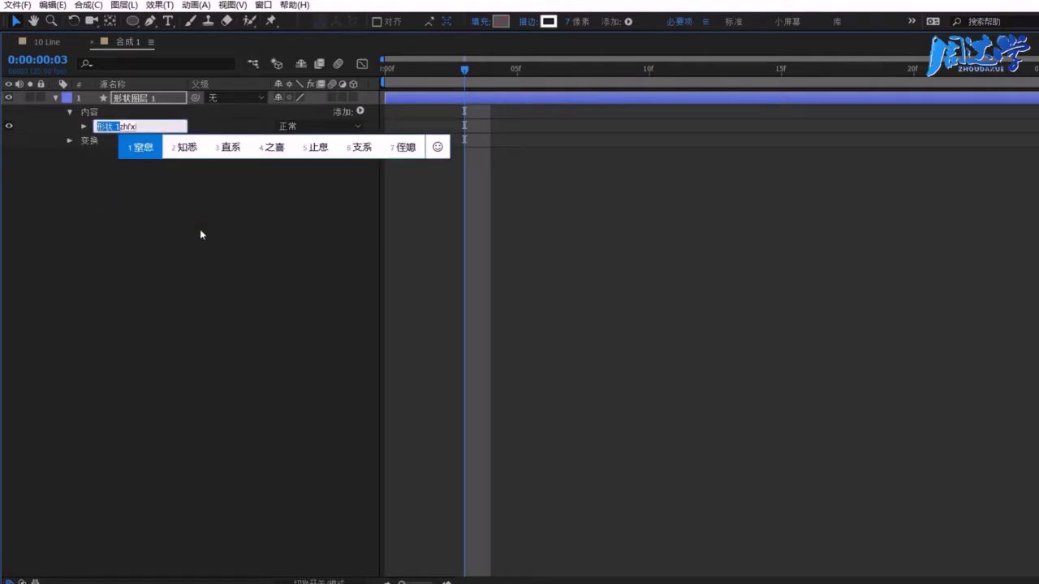
{"action": "type", "text": "直线"}
{"action": "key", "text": "Return"}
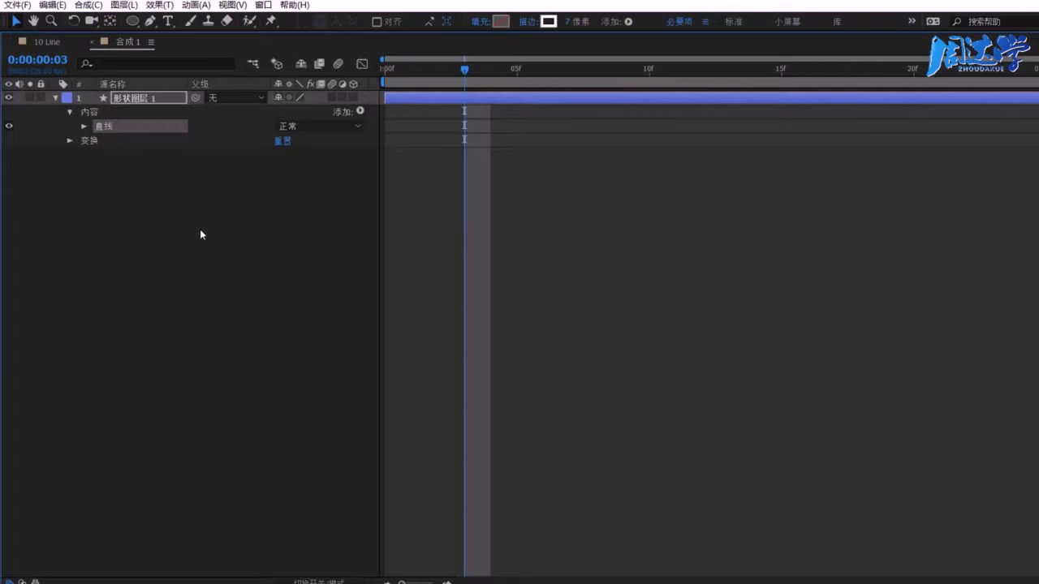
{"action": "left_click", "coordinate": [84, 126]}
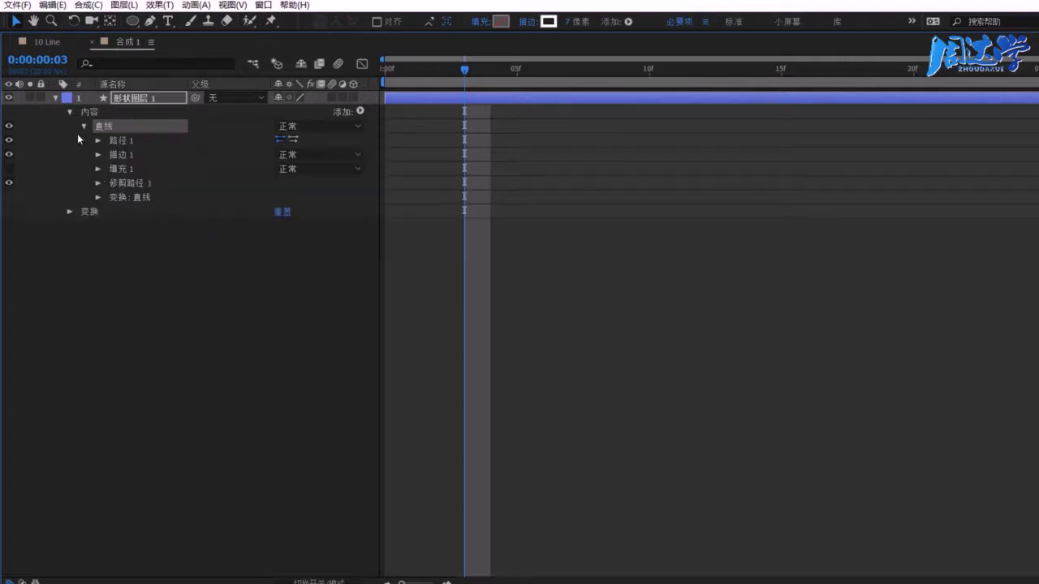
{"action": "left_click", "coordinate": [98, 183]}
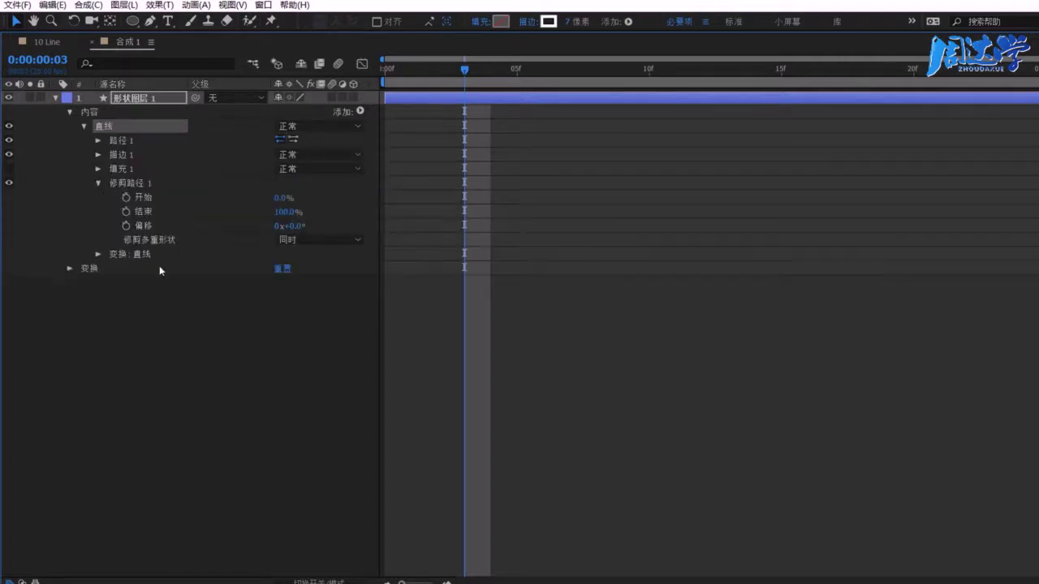
Step: Keyframe Trim Paths End at 0% on frame 0
{"action": "key", "text": "grave"}
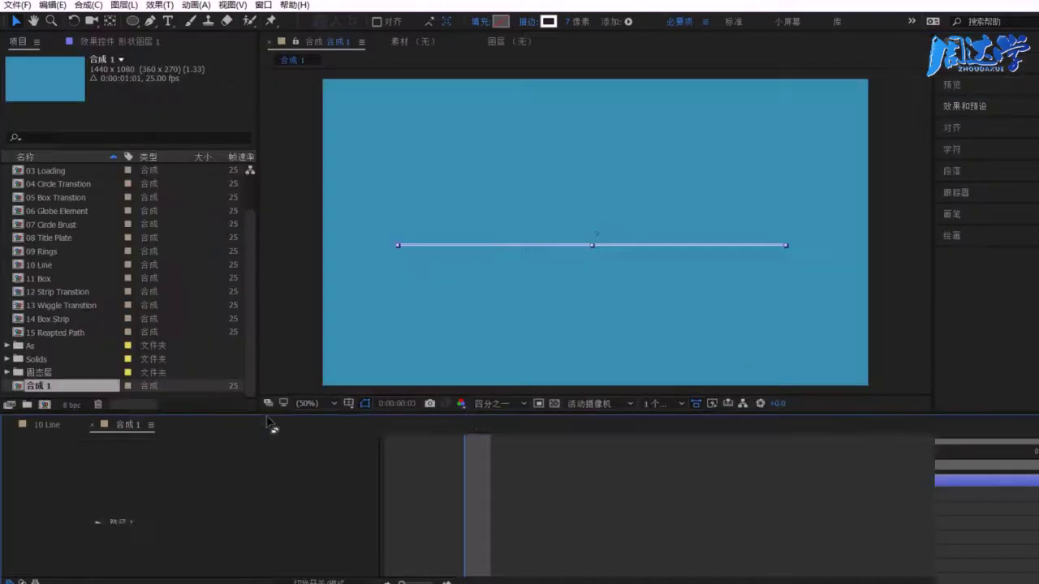
{"action": "left_click_drag", "start_coordinate": [440, 453], "coordinate": [382, 454]}
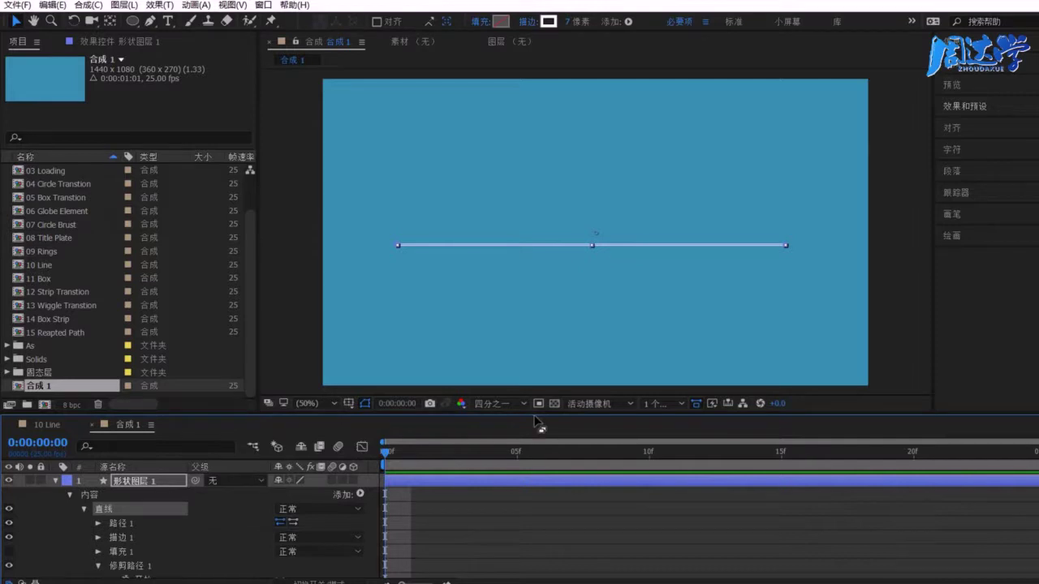
{"action": "mouse_move", "coordinate": [539, 416]}
{"action": "left_mouse_down"}
{"action": "mouse_move", "coordinate": [540, 343]}
{"action": "mouse_move", "coordinate": [542, 360]}
{"action": "left_mouse_up"}
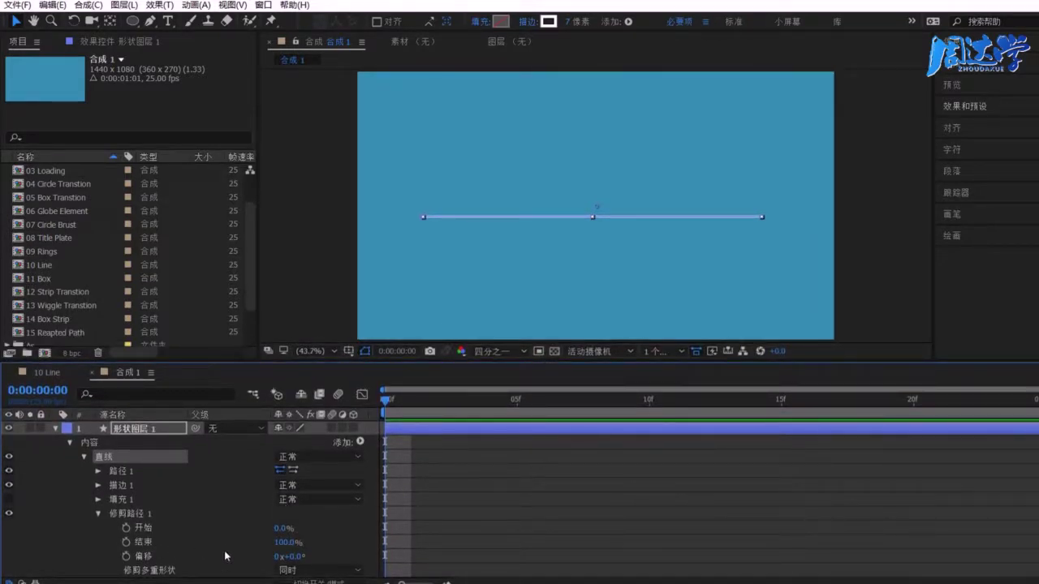
{"action": "mouse_move", "coordinate": [288, 542]}
{"action": "left_mouse_down"}
{"action": "mouse_move", "coordinate": [219, 539]}
{"action": "mouse_move", "coordinate": [393, 499]}
{"action": "left_mouse_up"}
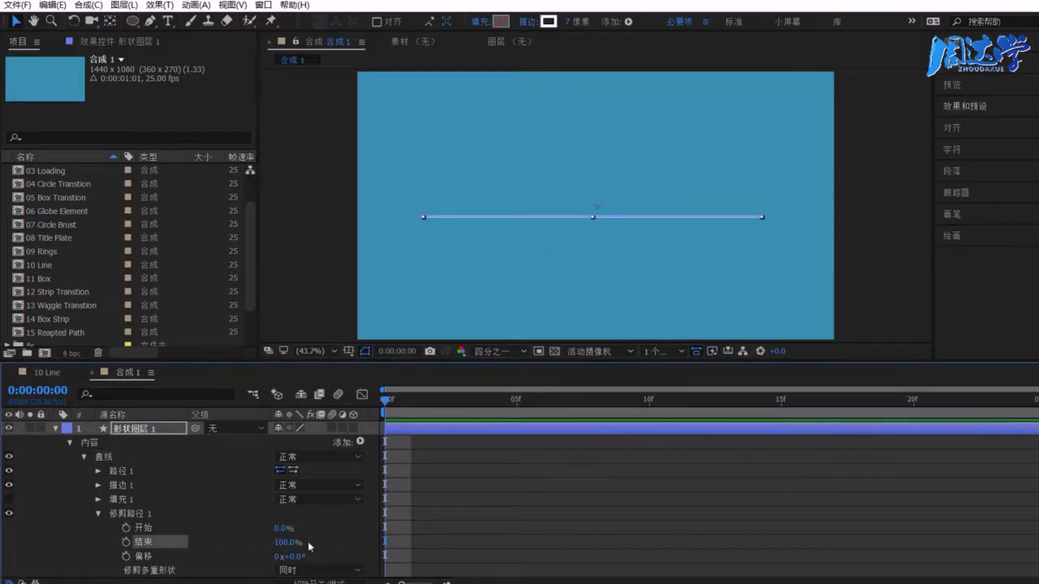
{"action": "left_click_drag", "start_coordinate": [298, 544], "coordinate": [121, 545]}
{"action": "left_click", "coordinate": [125, 542]}
Step: Set Trim Paths End to 100% at frame 10 and preview the line drawing on
{"action": "left_click_drag", "start_coordinate": [392, 400], "coordinate": [648, 400]}
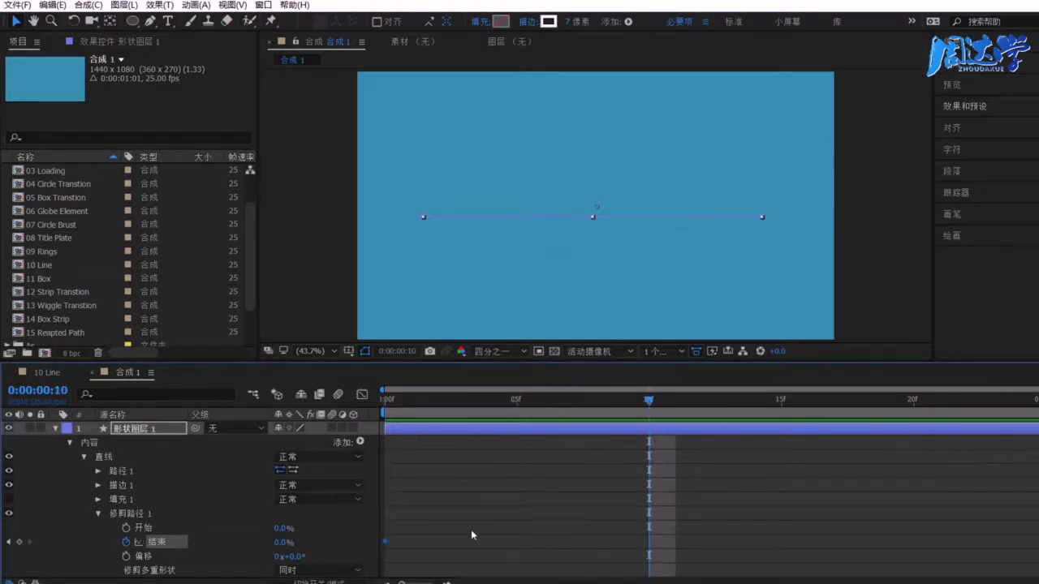
{"action": "left_click", "coordinate": [447, 581]}
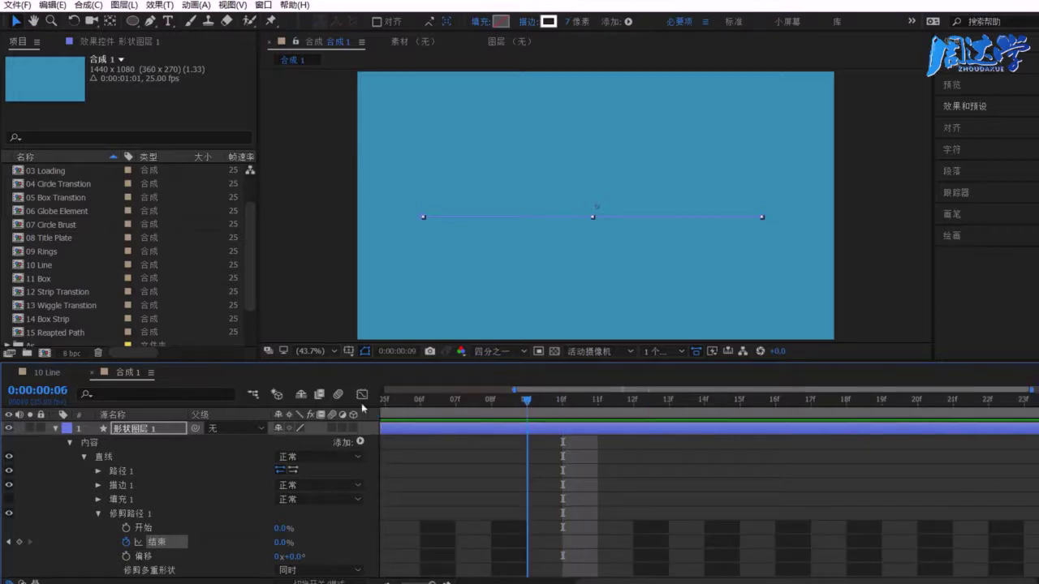
{"action": "key", "text": "Home"}
{"action": "mouse_move", "coordinate": [400, 413]}
{"action": "left_mouse_down"}
{"action": "mouse_move", "coordinate": [682, 429]}
{"action": "mouse_move", "coordinate": [737, 420]}
{"action": "left_mouse_up"}
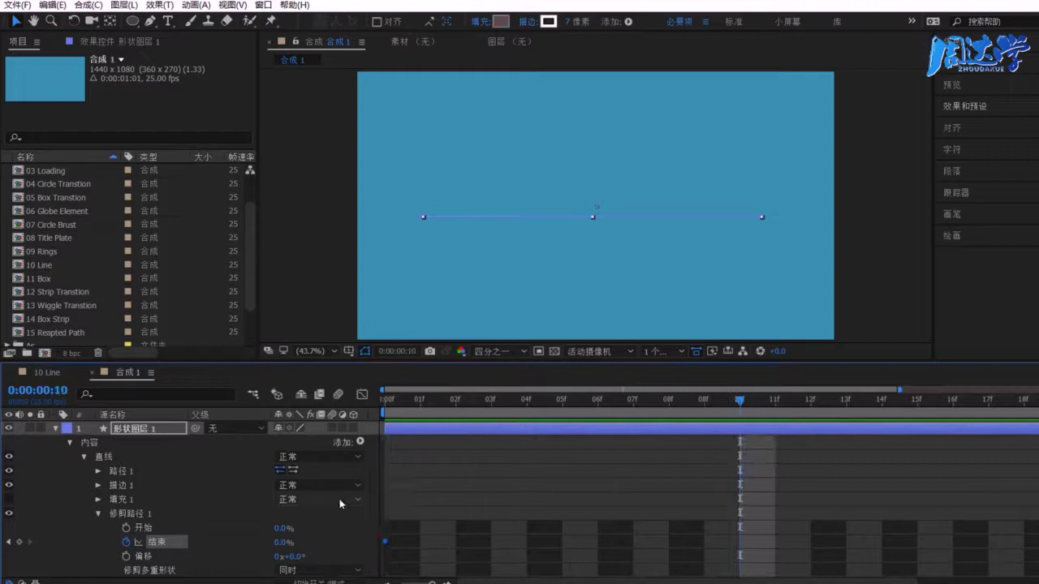
{"action": "left_click_drag", "start_coordinate": [278, 547], "coordinate": [587, 439]}
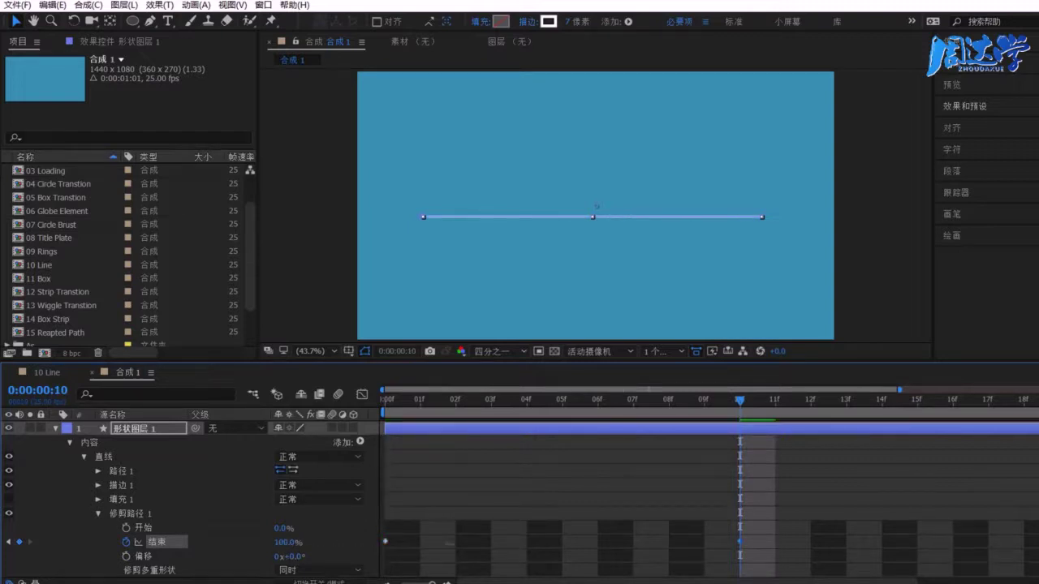
{"action": "key", "text": "space"}
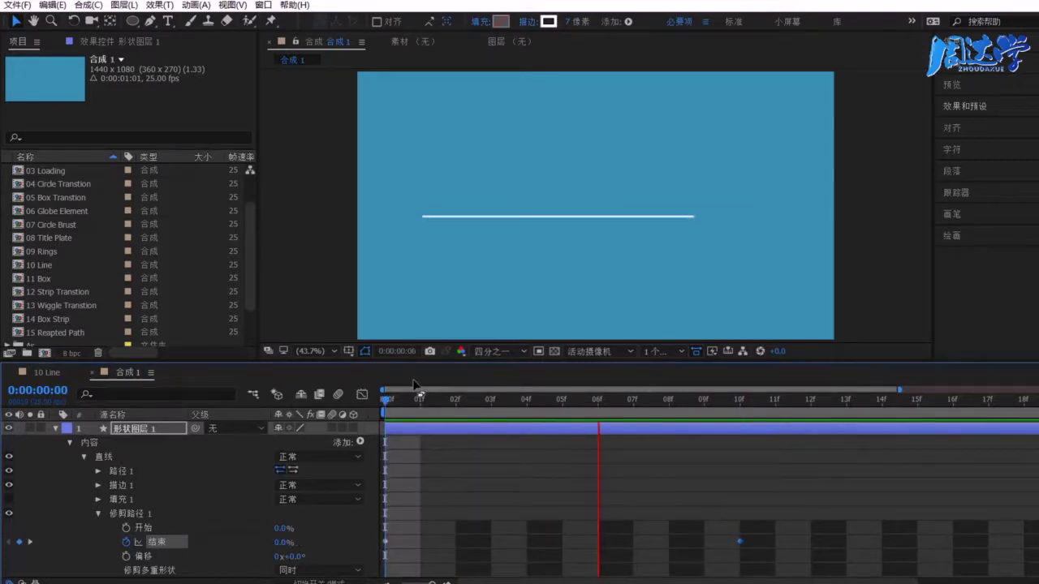
{"action": "left_click", "coordinate": [156, 541]}
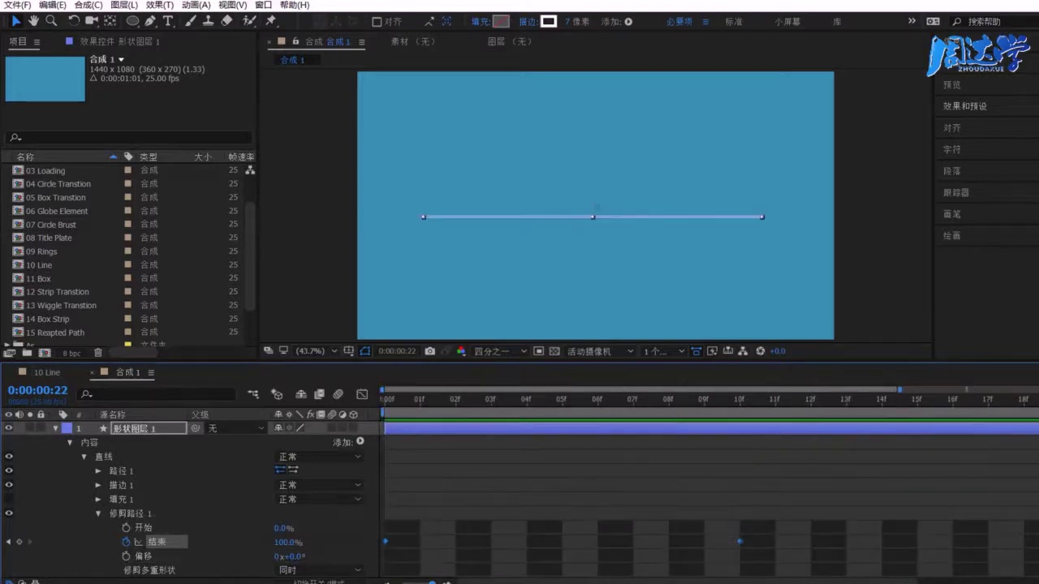
Step: Apply Easy Ease to the Trim Paths End keyframes and play back the draw-on
{"action": "right_click", "coordinate": [387, 548]}
{"action": "mouse_move", "coordinate": [438, 532]}
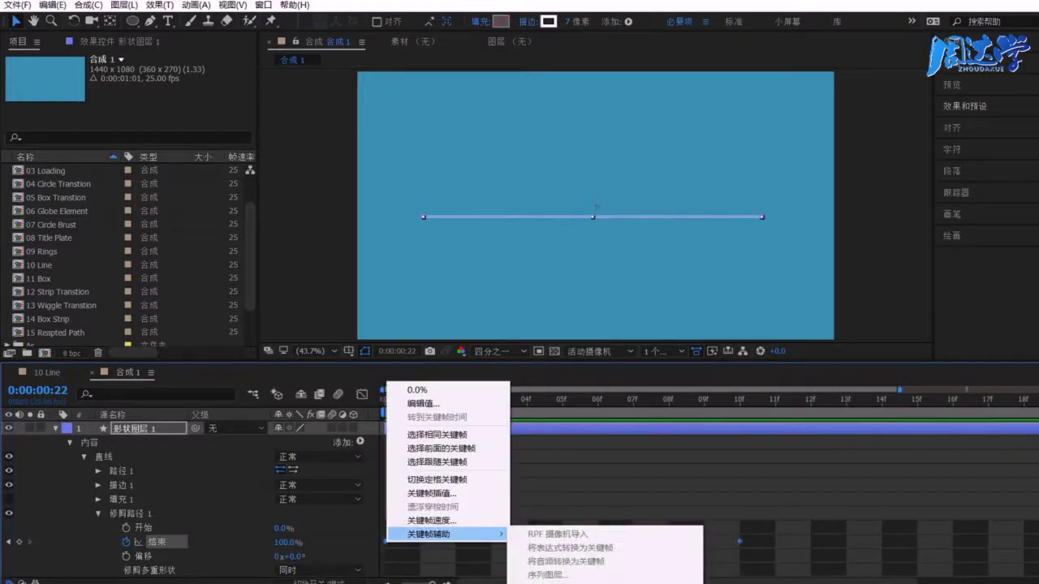
{"action": "left_click", "coordinate": [568, 579]}
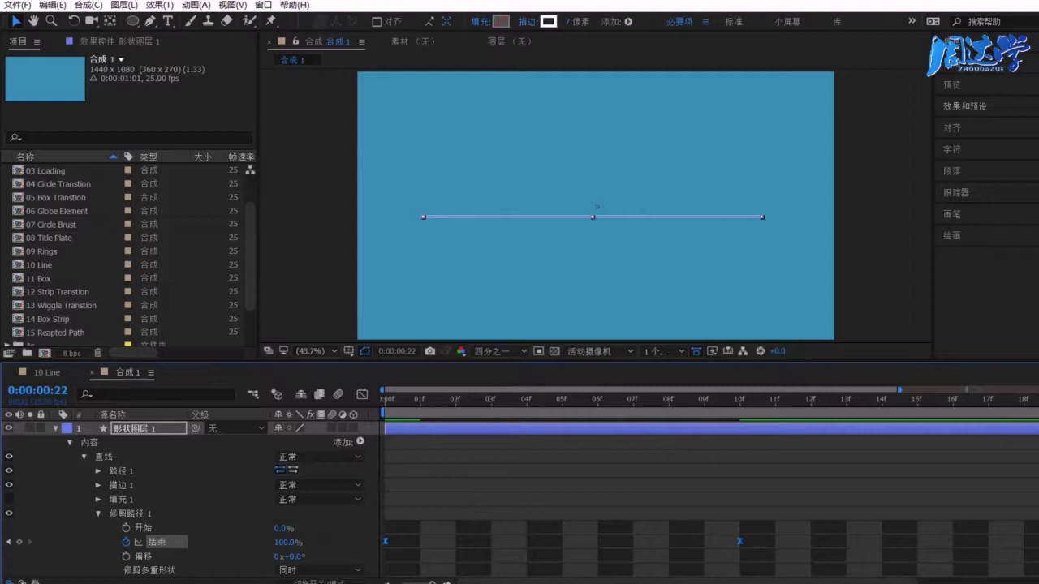
{"action": "key", "text": "minus"}
{"action": "key", "text": "space"}
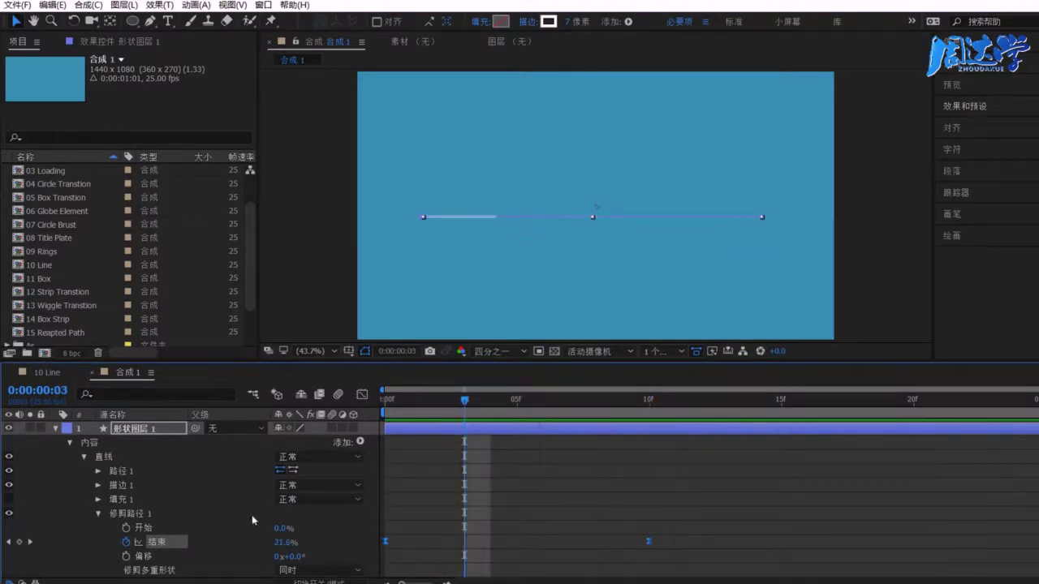
Step: Keyframe Trim Paths Start 0% at frame 5 to 100% at frame 10, Easy Ease them, and preview
{"action": "left_click", "coordinate": [126, 528]}
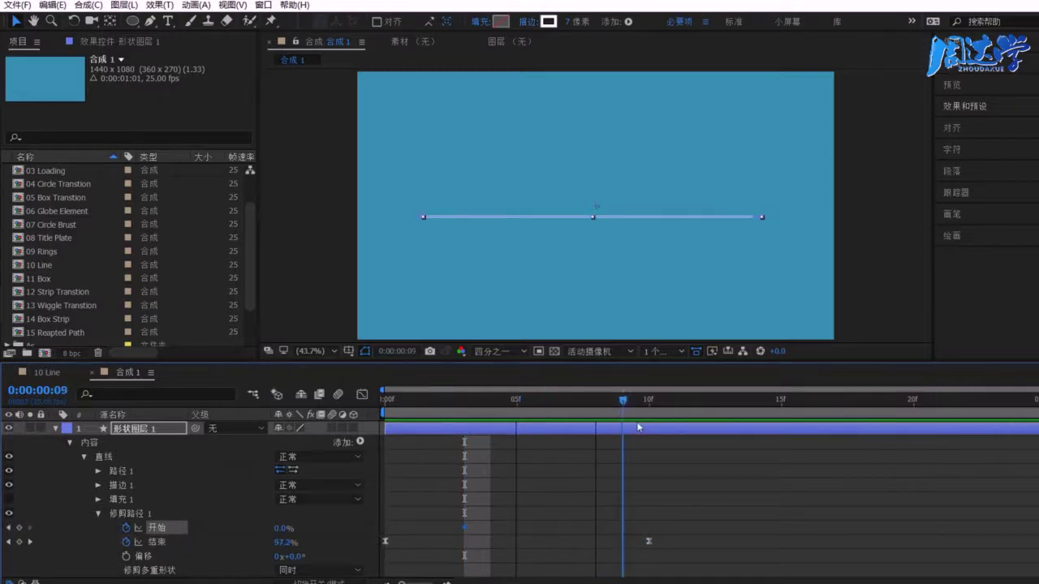
{"action": "left_click_drag", "start_coordinate": [468, 406], "coordinate": [648, 400]}
{"action": "left_click_drag", "start_coordinate": [284, 528], "coordinate": [638, 481]}
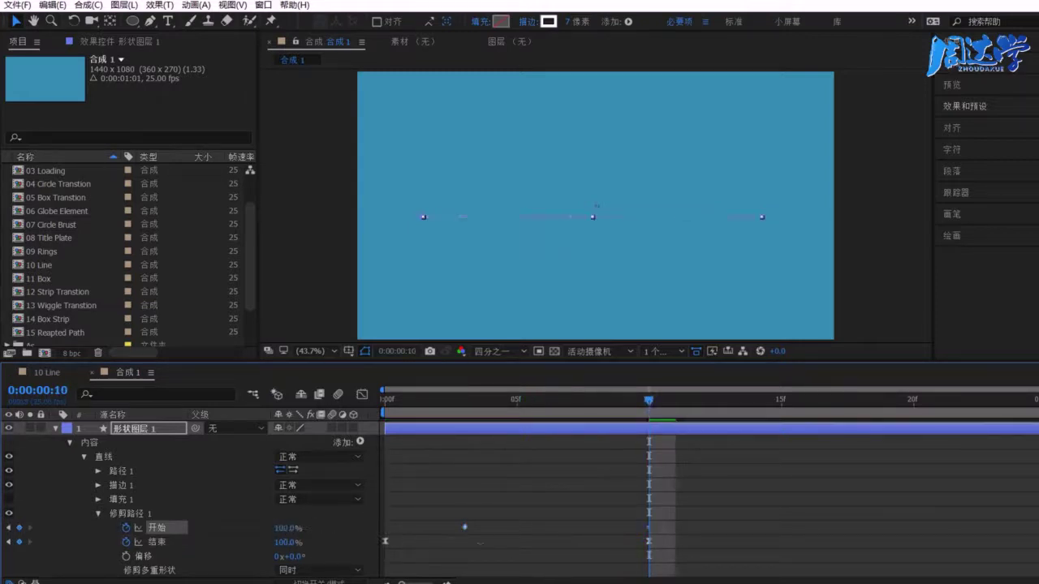
{"action": "left_click_drag", "start_coordinate": [640, 411], "coordinate": [497, 420]}
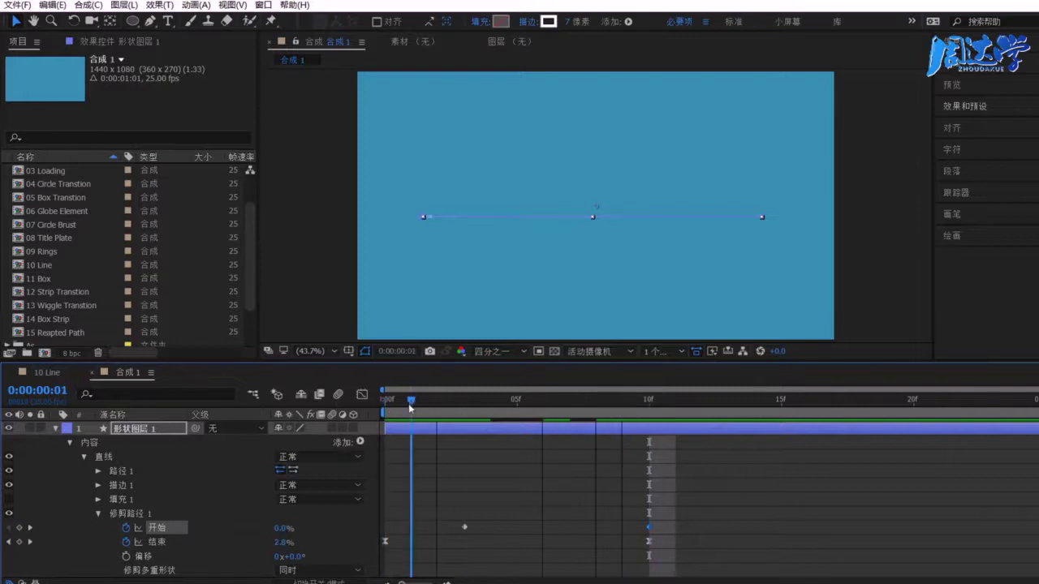
{"action": "left_click_drag", "start_coordinate": [464, 528], "coordinate": [517, 528]}
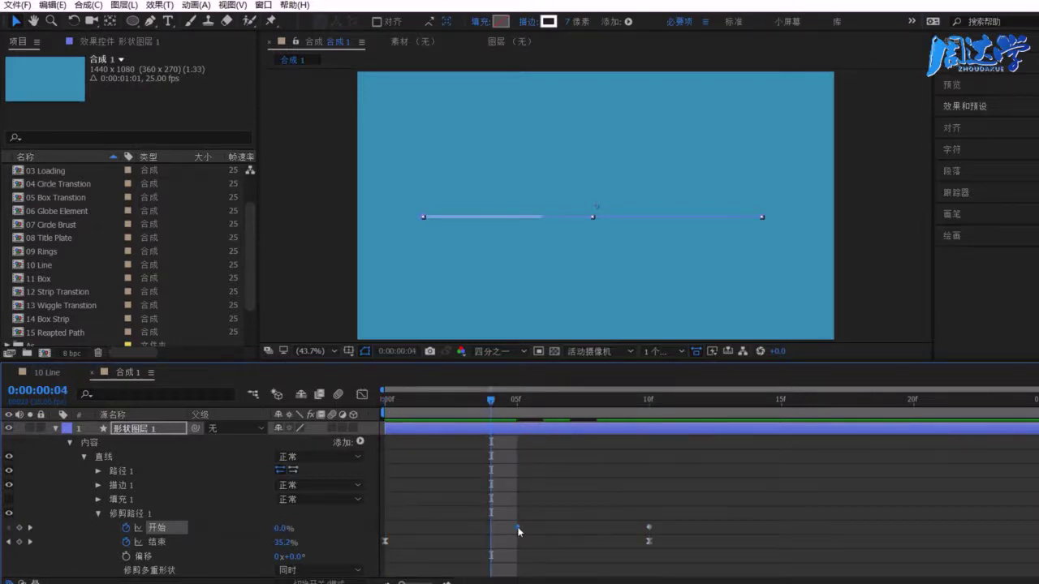
{"action": "left_click_drag", "start_coordinate": [612, 514], "coordinate": [679, 570]}
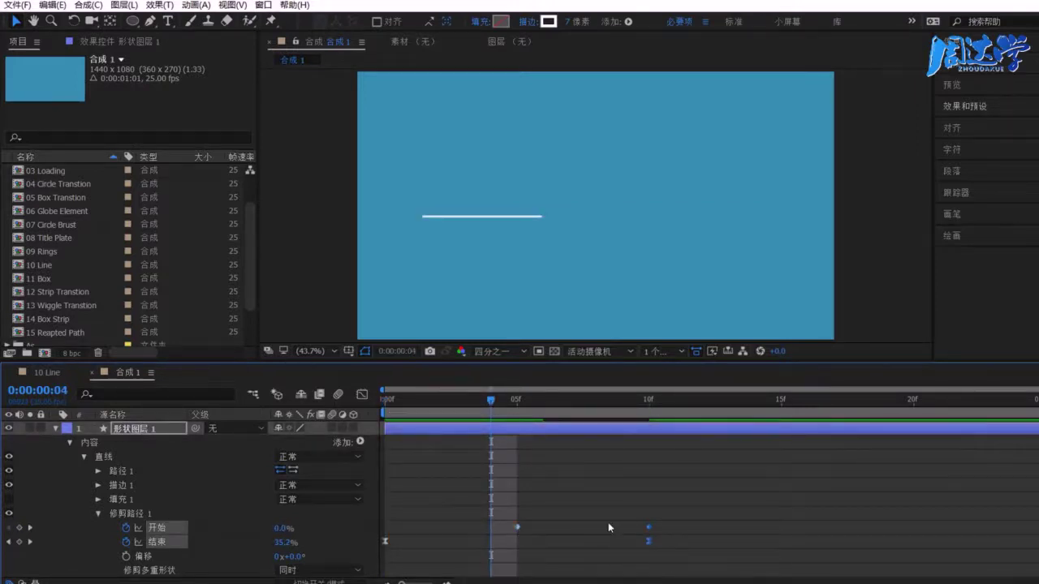
{"action": "left_click_drag", "start_coordinate": [487, 493], "coordinate": [651, 533]}
{"action": "right_click", "coordinate": [650, 529]}
{"action": "mouse_move", "coordinate": [714, 519]}
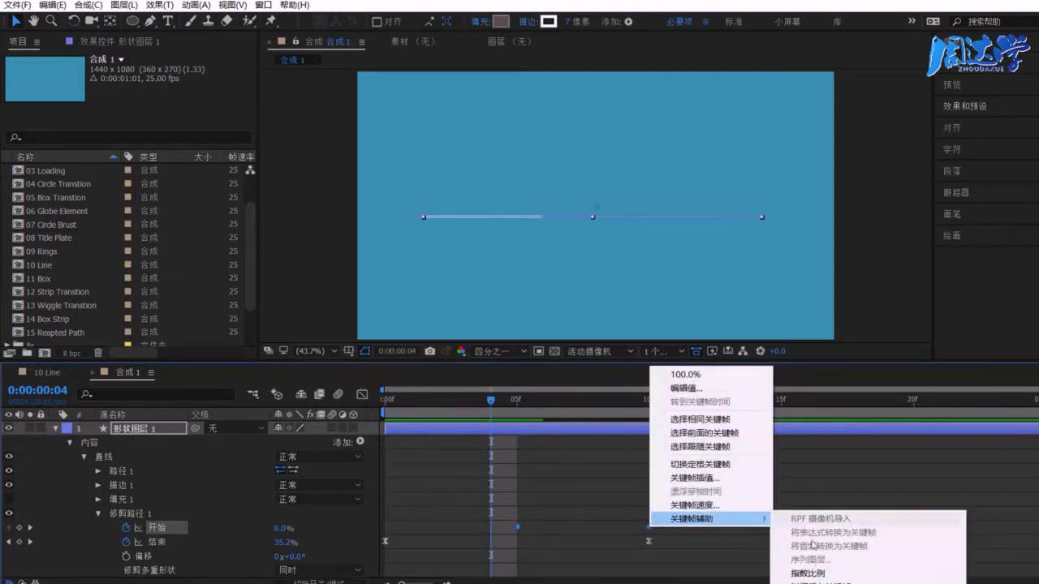
{"action": "left_click", "coordinate": [819, 519]}
{"action": "key", "text": "space"}
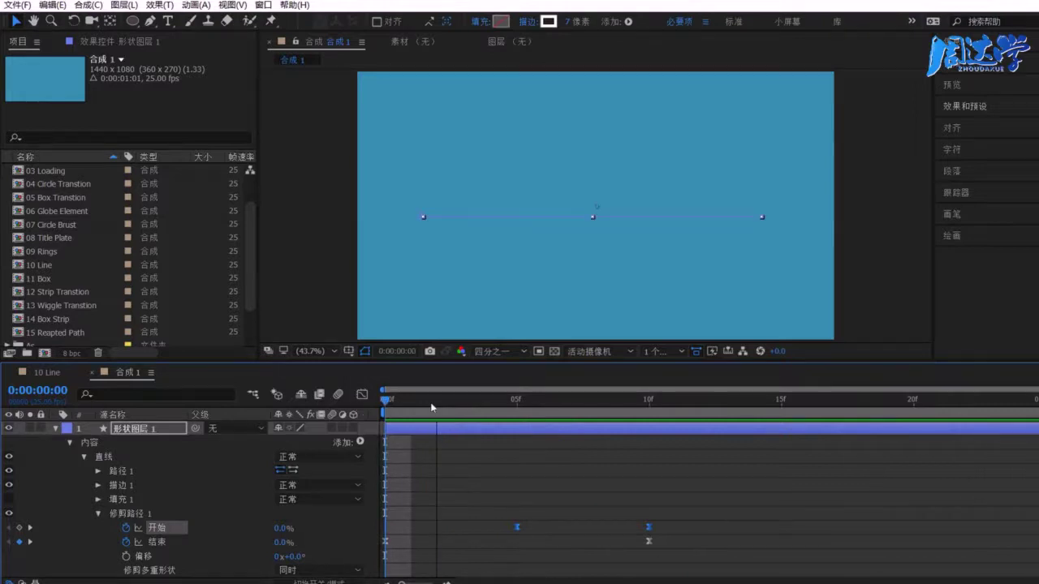
Step: Return to frame 0 and set a Scale keyframe on the 直线 group's Transform
{"action": "key", "text": "space"}
{"action": "key", "text": "Page_Down"}
{"action": "key", "text": "Page_Down"}
{"action": "key", "text": "Page_Down"}
{"action": "key", "text": "Page_Up"}
{"action": "key", "text": "Page_Down"}
{"action": "key", "text": "Page_Up"}
{"action": "key", "text": "Page_Up"}
{"action": "key", "text": "Page_Up"}
{"action": "left_click", "coordinate": [124, 516]}
{"action": "left_click", "coordinate": [98, 514]}
{"action": "left_click", "coordinate": [126, 527]}
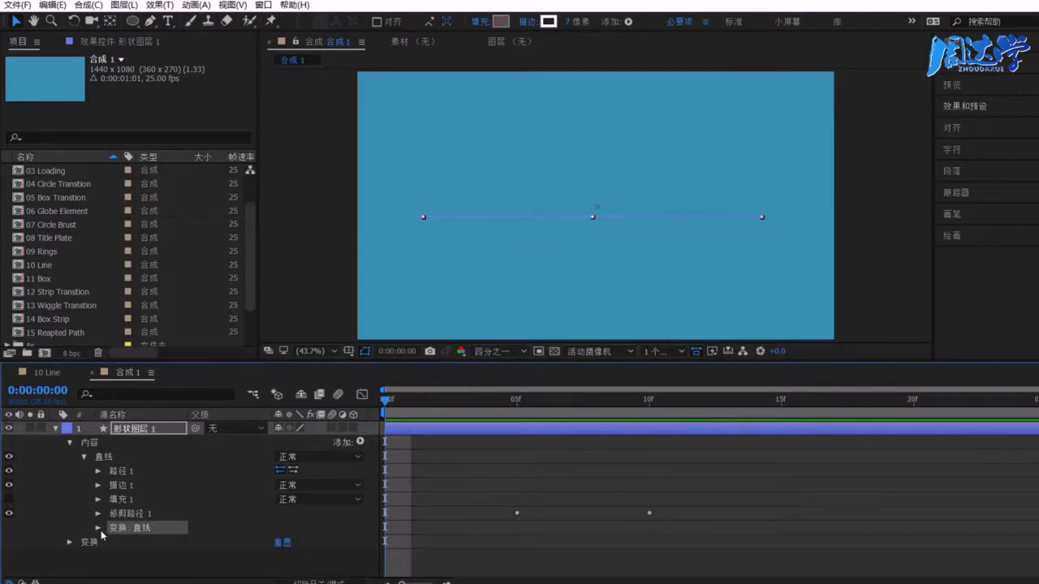
{"action": "left_click", "coordinate": [99, 528]}
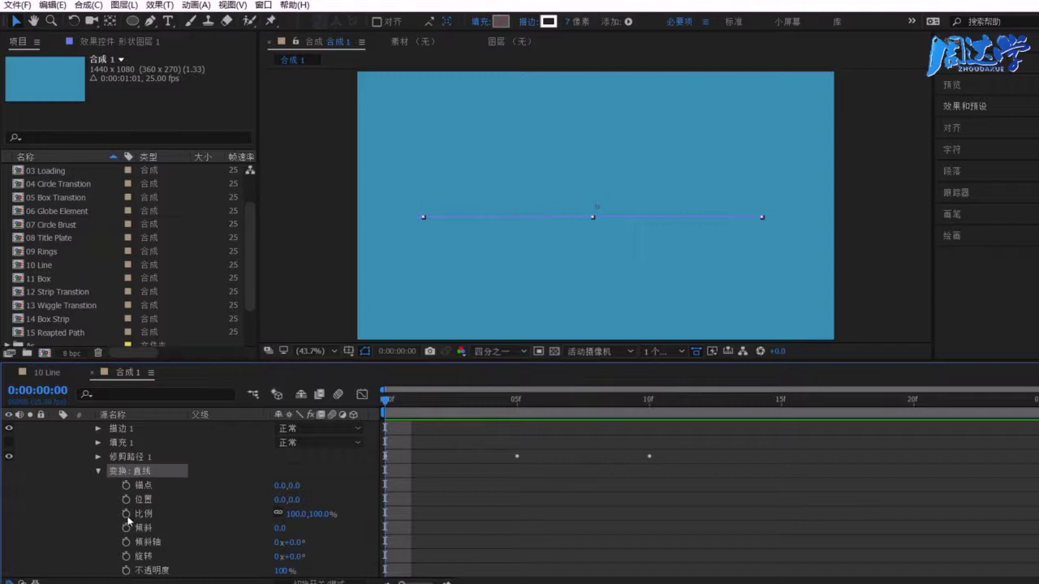
{"action": "left_click", "coordinate": [125, 514]}
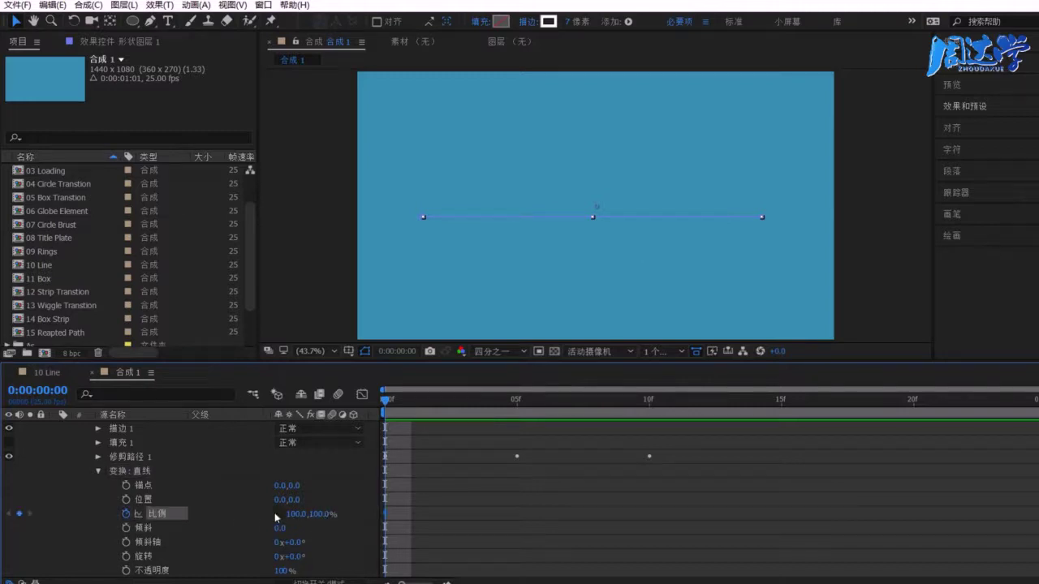
Step: Move the line's anchor point to its left end with the Pan Behind tool
{"action": "key", "text": "Page_Down"}
{"action": "key", "text": "Page_Down"}
{"action": "key", "text": "Page_Down"}
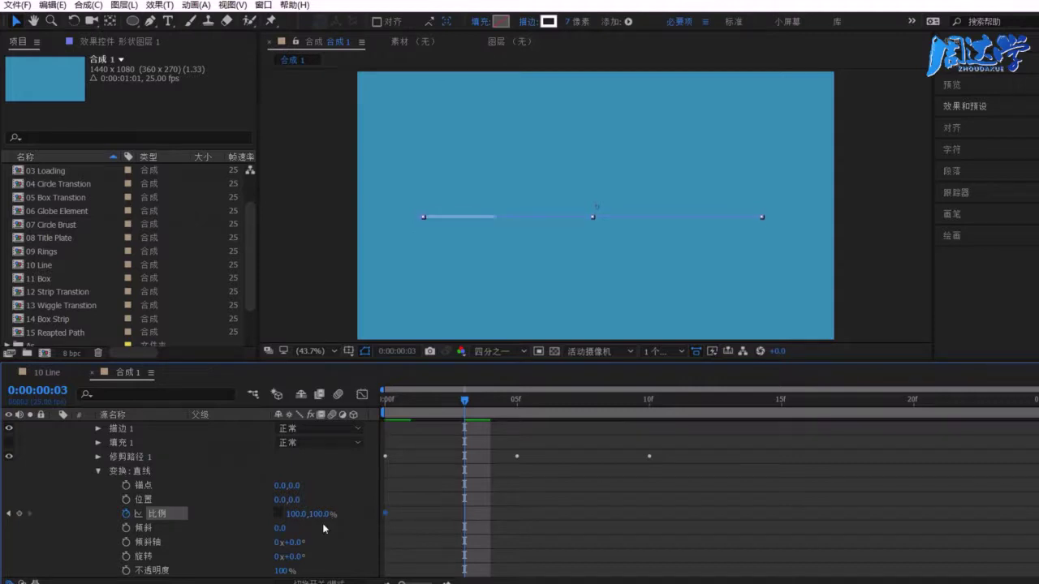
{"action": "mouse_move", "coordinate": [290, 513]}
{"action": "left_mouse_down"}
{"action": "mouse_move", "coordinate": [264, 513]}
{"action": "mouse_move", "coordinate": [373, 379]}
{"action": "left_mouse_up"}
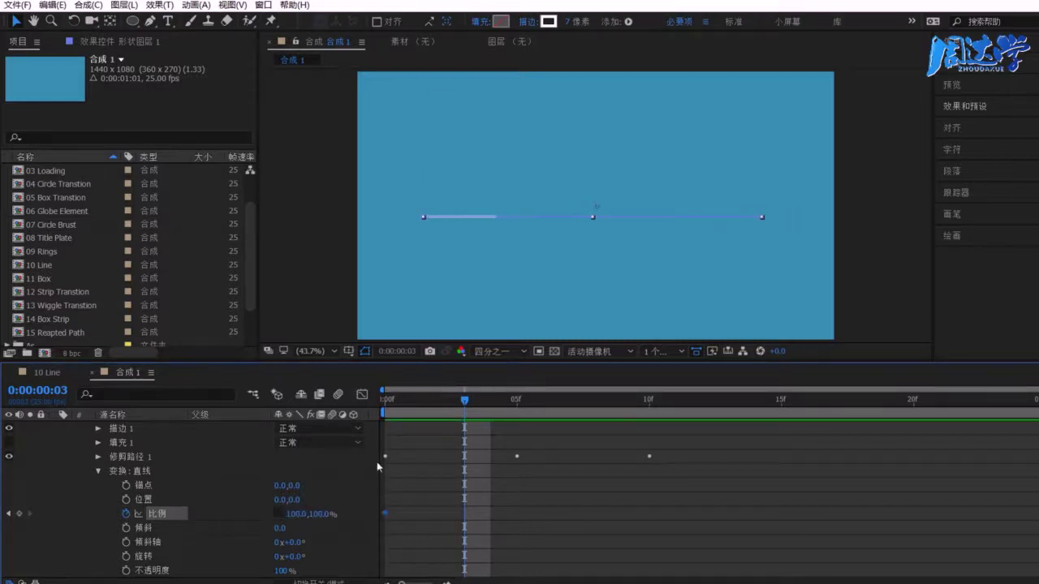
{"action": "left_click", "coordinate": [110, 20]}
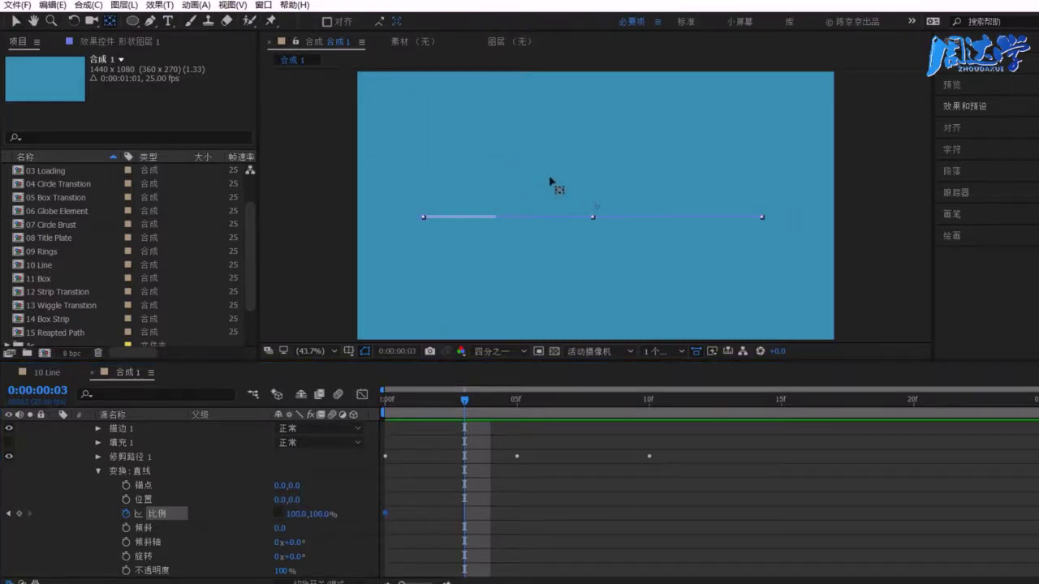
{"action": "left_click", "coordinate": [588, 213]}
{"action": "left_click_drag", "start_coordinate": [588, 213], "coordinate": [423, 217]}
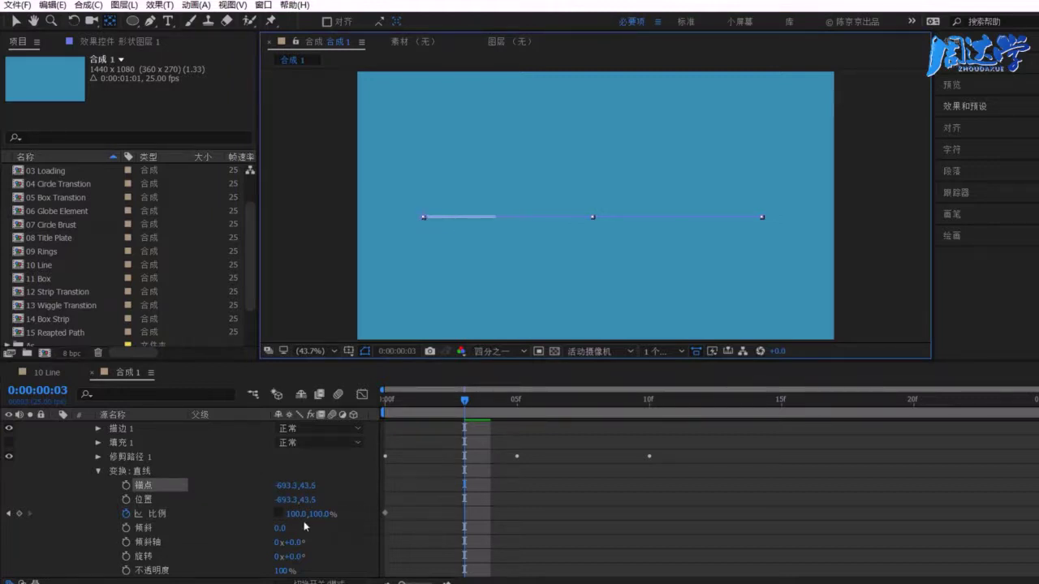
{"action": "left_click_drag", "start_coordinate": [298, 514], "coordinate": [304, 513]}
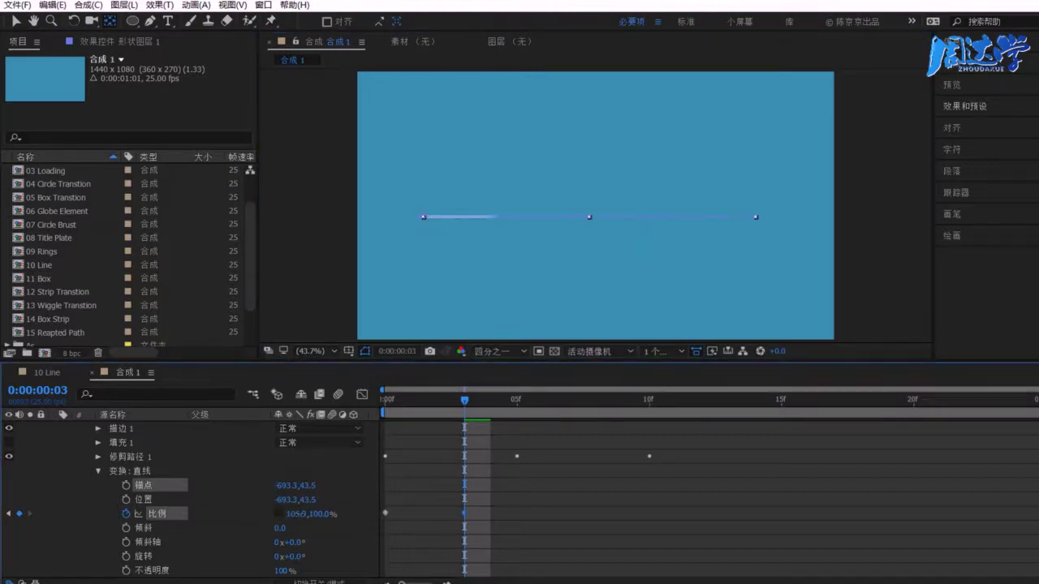
{"action": "key", "text": "ctrl+z"}
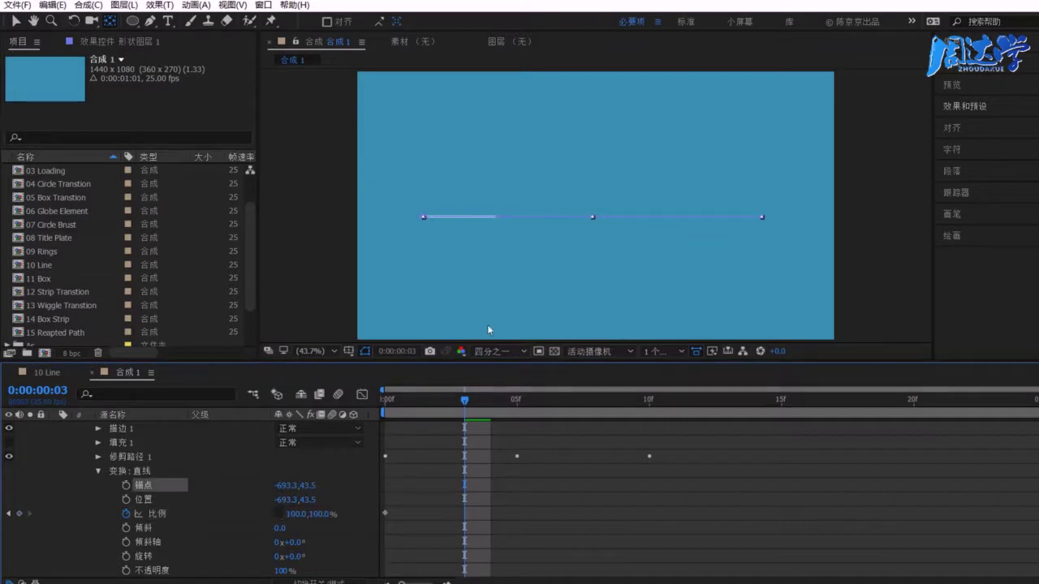
Step: Key the line's Scale width at 100% on frame 3 and 50% on frame 0
{"action": "left_click_drag", "start_coordinate": [465, 401], "coordinate": [374, 406]}
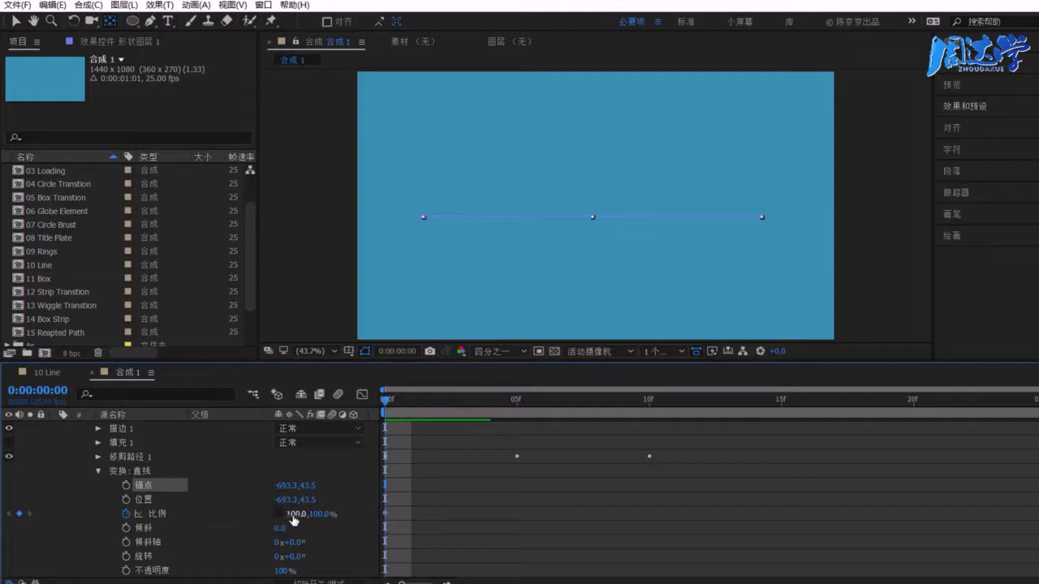
{"action": "left_click_drag", "start_coordinate": [413, 401], "coordinate": [474, 409]}
{"action": "left_click_drag", "start_coordinate": [308, 513], "coordinate": [276, 514]}
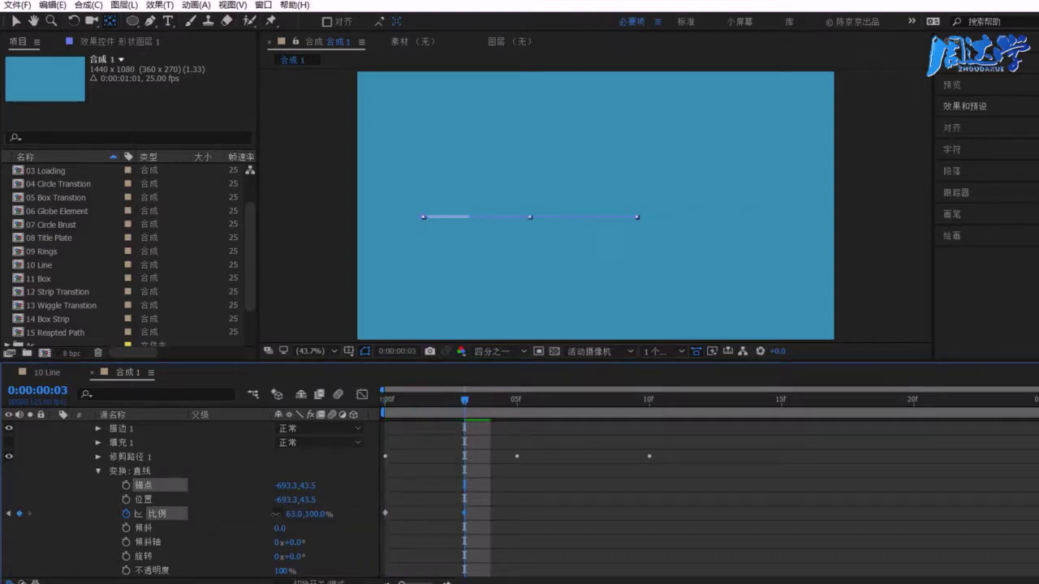
{"action": "left_click", "coordinate": [297, 514]}
{"action": "type", "text": "100"}
{"action": "key", "text": "Return"}
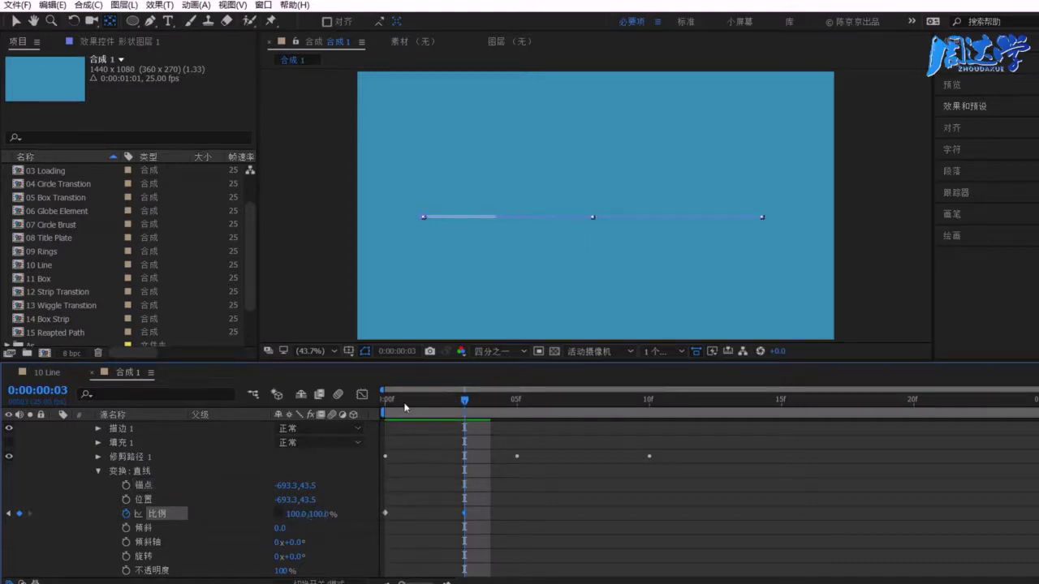
{"action": "left_click", "coordinate": [386, 401]}
{"action": "left_click", "coordinate": [297, 515]}
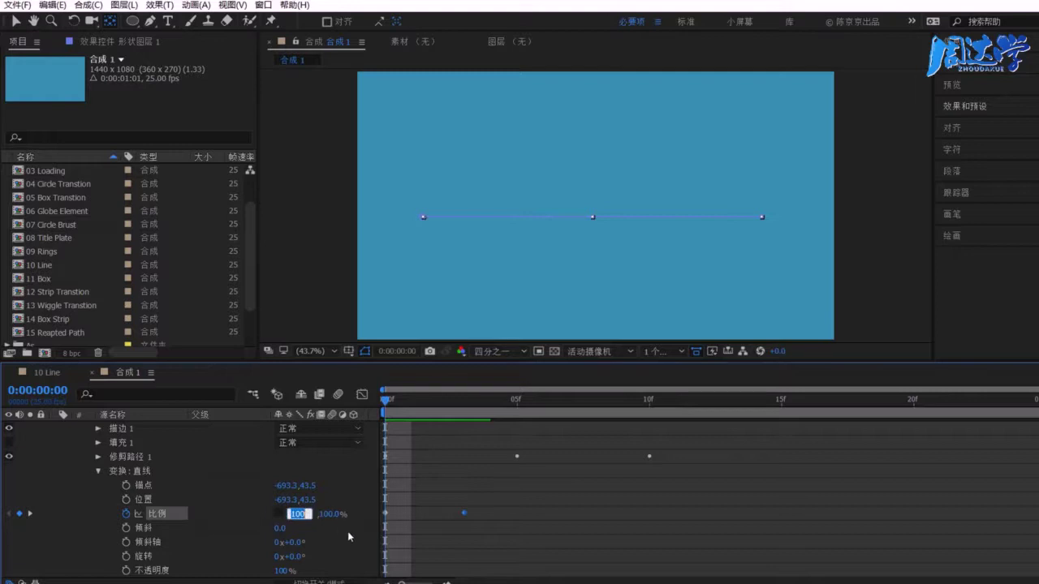
{"action": "type", "text": "50"}
{"action": "key", "text": "Tab"}
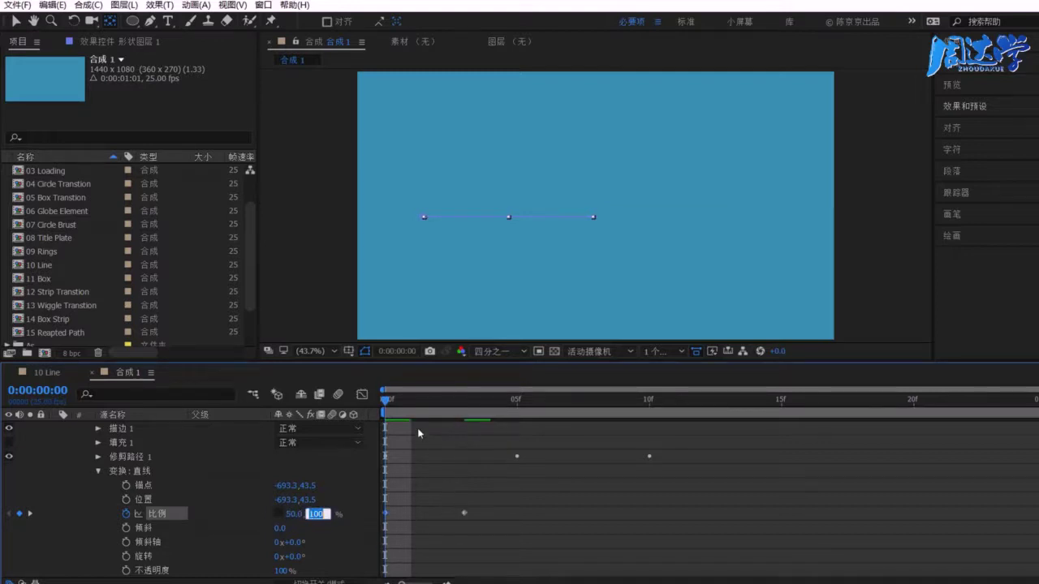
{"action": "mouse_move", "coordinate": [383, 404]}
{"action": "left_mouse_down"}
{"action": "mouse_move", "coordinate": [456, 415]}
{"action": "mouse_move", "coordinate": [369, 439]}
{"action": "left_mouse_up"}
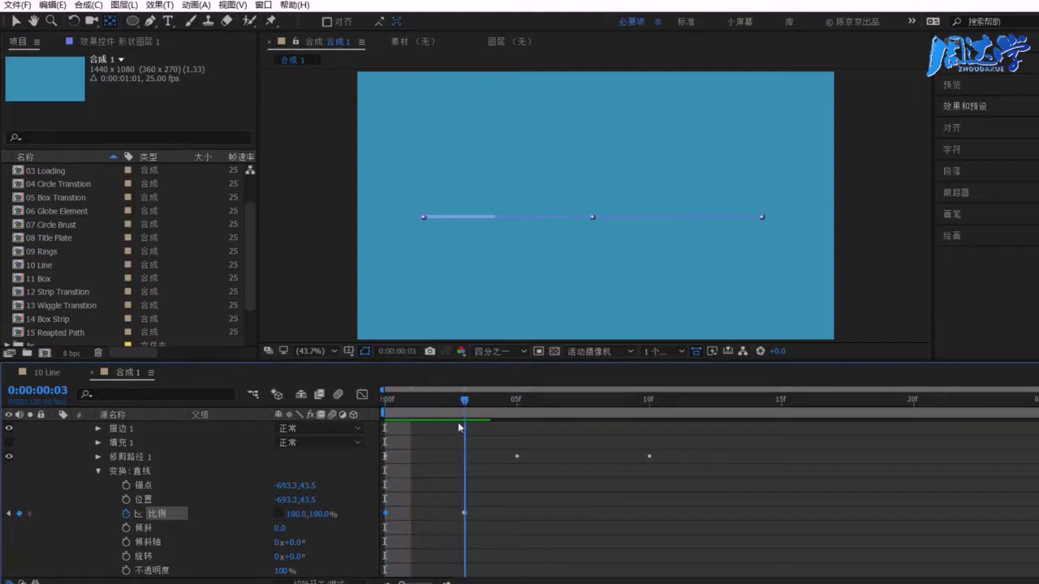
Step: Change the starting width to 33% and move the 100% keyframe to around frame 7
{"action": "left_click", "coordinate": [297, 514]}
{"action": "type", "text": "33"}
{"action": "key", "text": "Tab"}
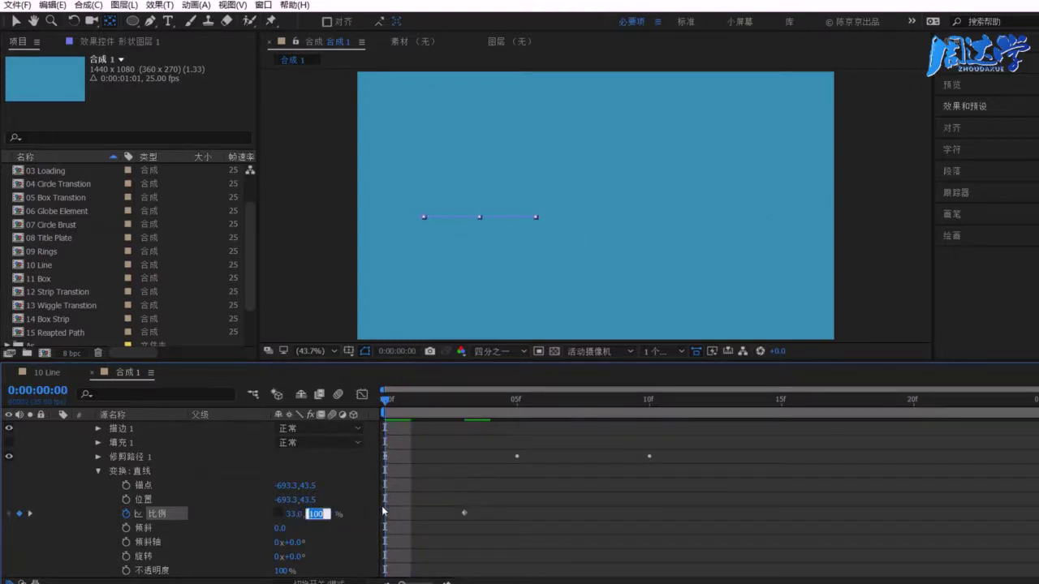
{"action": "left_click", "coordinate": [399, 404]}
{"action": "key", "text": "space"}
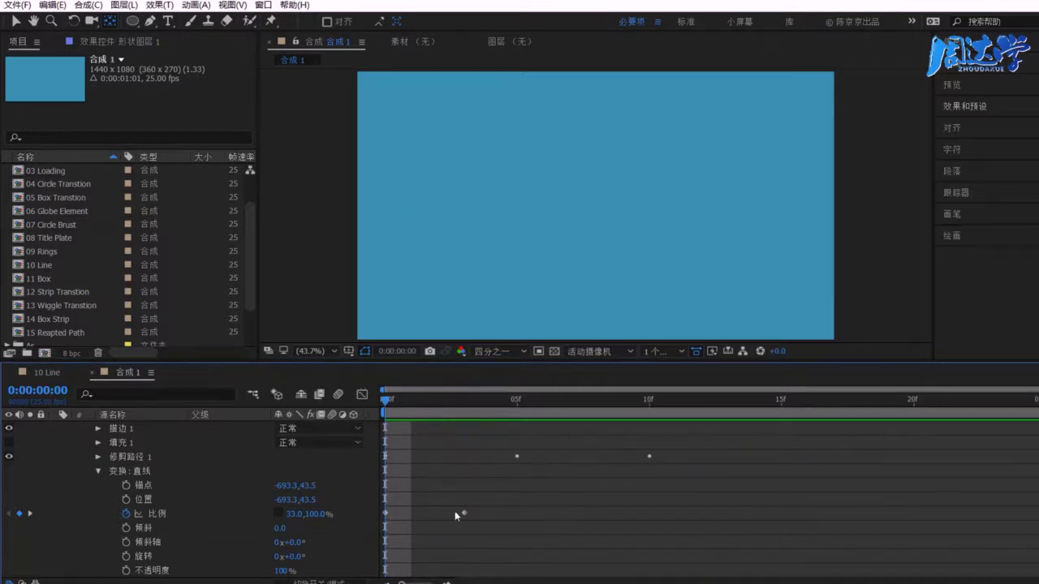
{"action": "left_click_drag", "start_coordinate": [462, 513], "coordinate": [570, 512]}
{"action": "key", "text": "space"}
{"action": "left_click", "coordinate": [422, 401]}
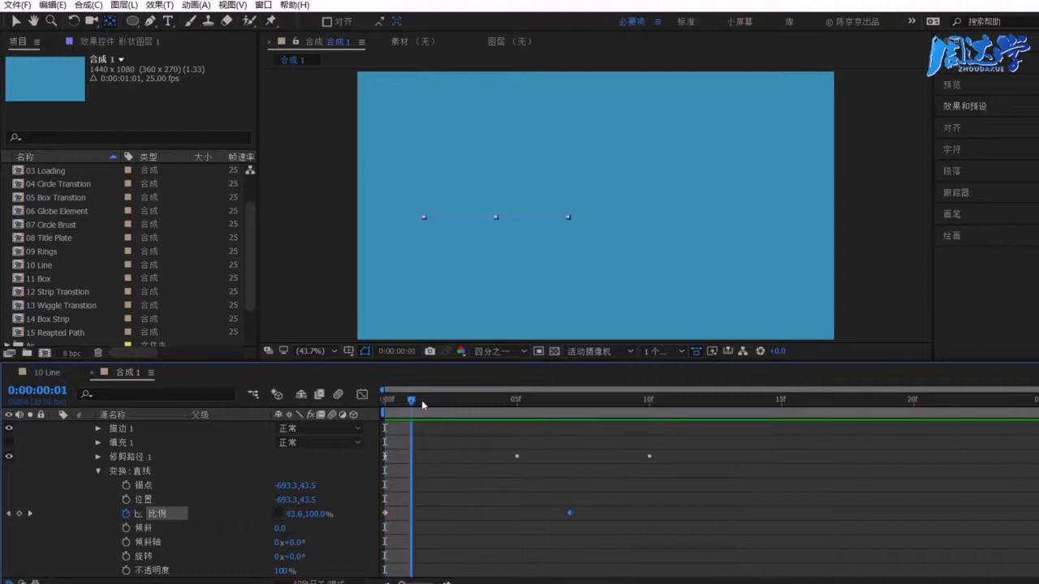
{"action": "left_click_drag", "start_coordinate": [422, 401], "coordinate": [966, 399]}
{"action": "scroll", "coordinate": [115, 451], "scroll_direction": "up", "scroll_amount": 2}
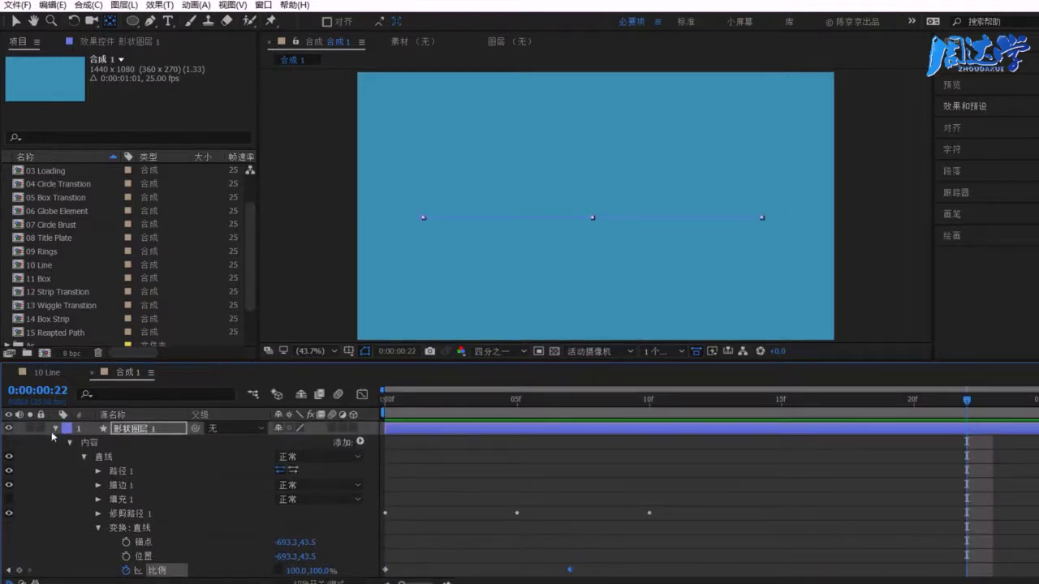
Step: Duplicate the line's shape layer with Ctrl+D
{"action": "left_click", "coordinate": [53, 430]}
{"action": "left_click", "coordinate": [130, 433]}
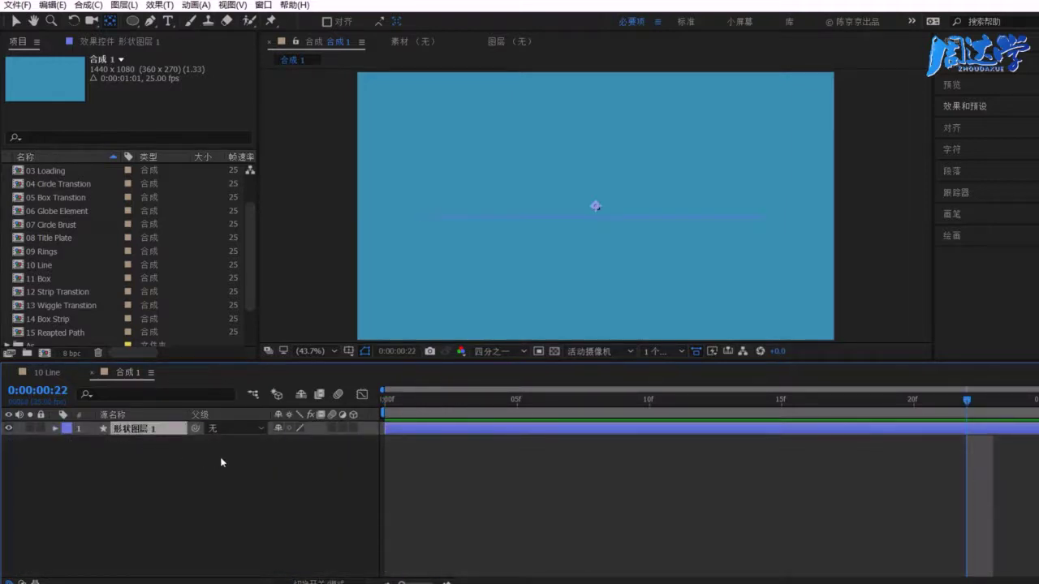
{"action": "key", "text": "ctrl+d"}
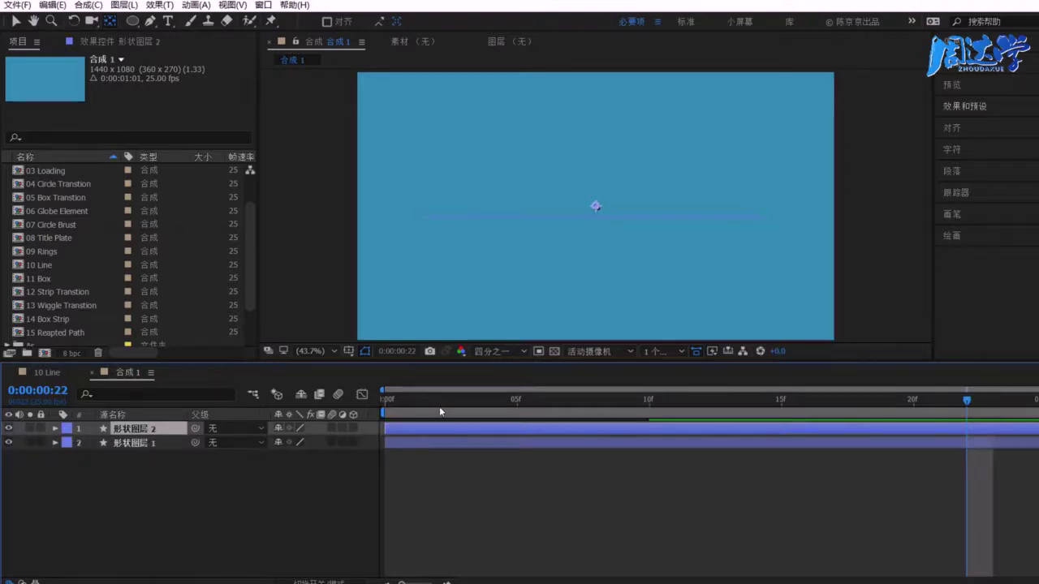
{"action": "left_click_drag", "start_coordinate": [434, 398], "coordinate": [569, 400]}
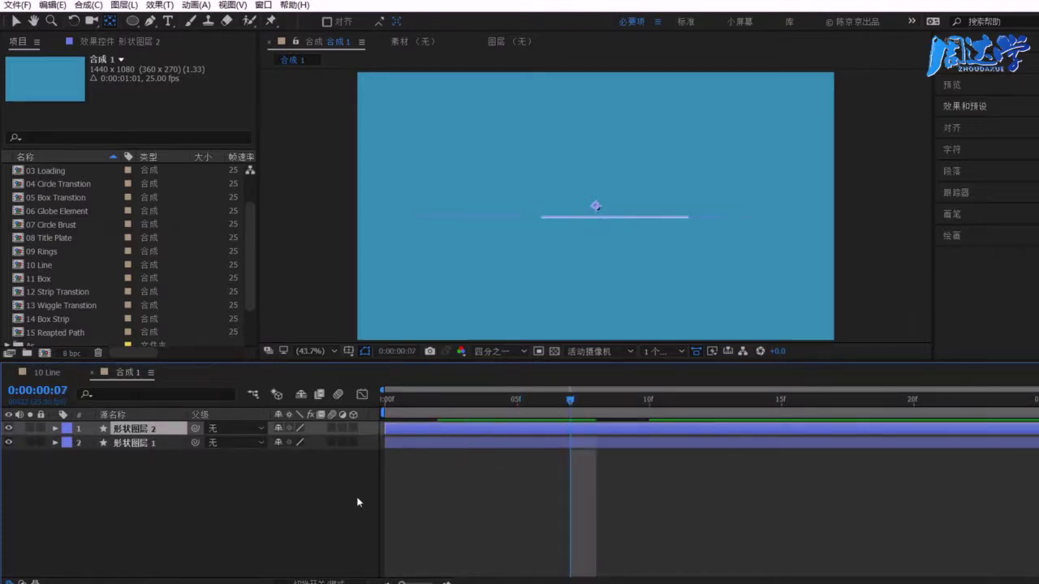
{"action": "left_click", "coordinate": [437, 401]}
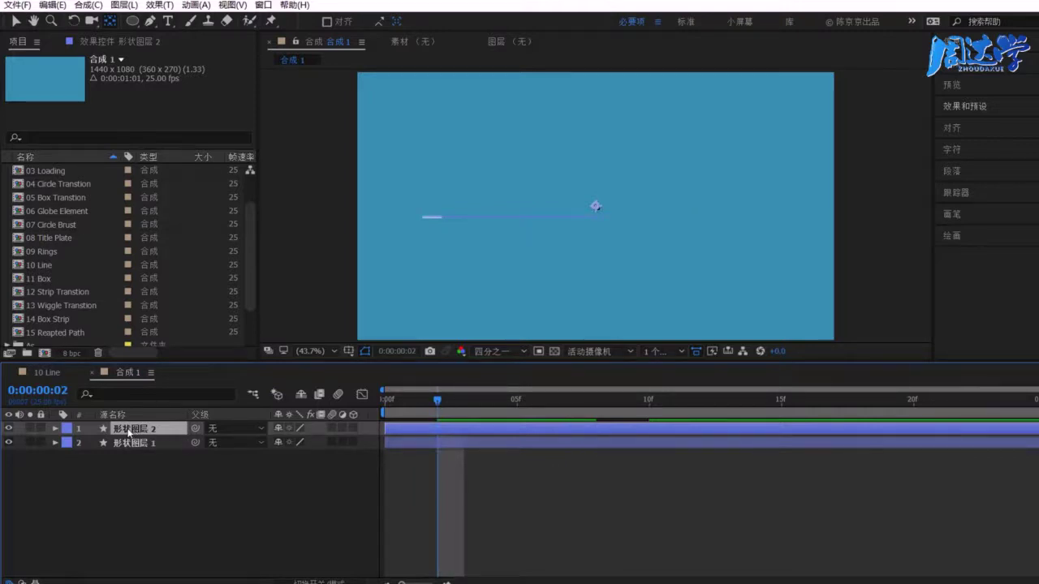
Step: Set the copy's Line group Position Y to 110.5, then collapse the layer
{"action": "left_click", "coordinate": [55, 428]}
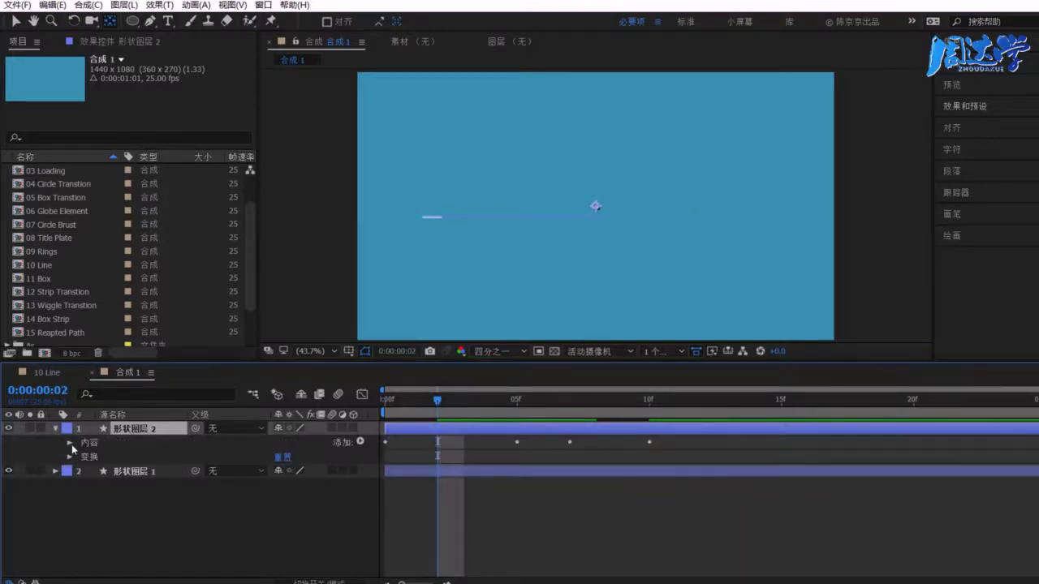
{"action": "left_click", "coordinate": [70, 442]}
{"action": "left_click", "coordinate": [84, 456]}
{"action": "left_click", "coordinate": [99, 471]}
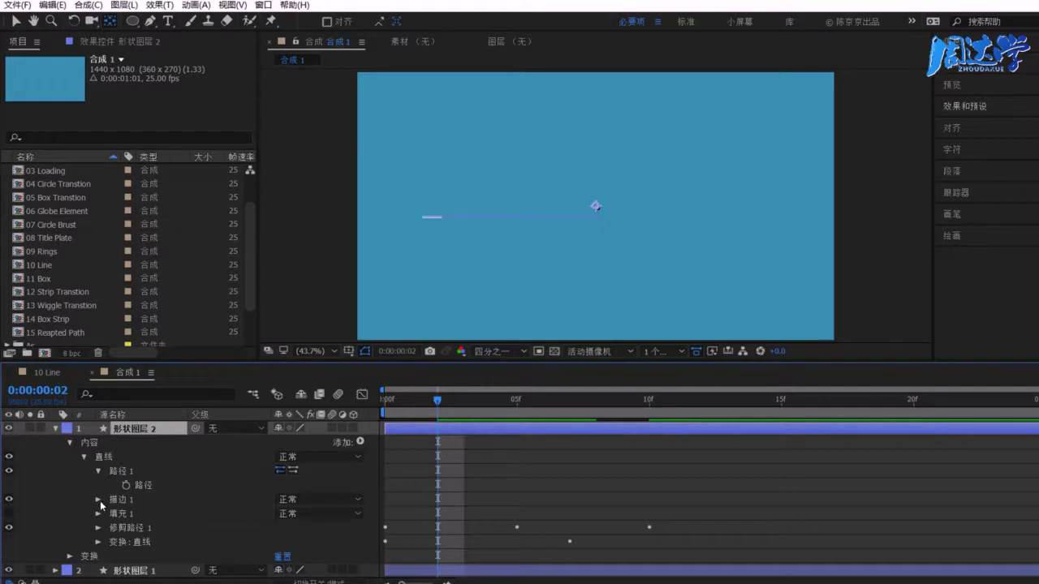
{"action": "left_click", "coordinate": [98, 542]}
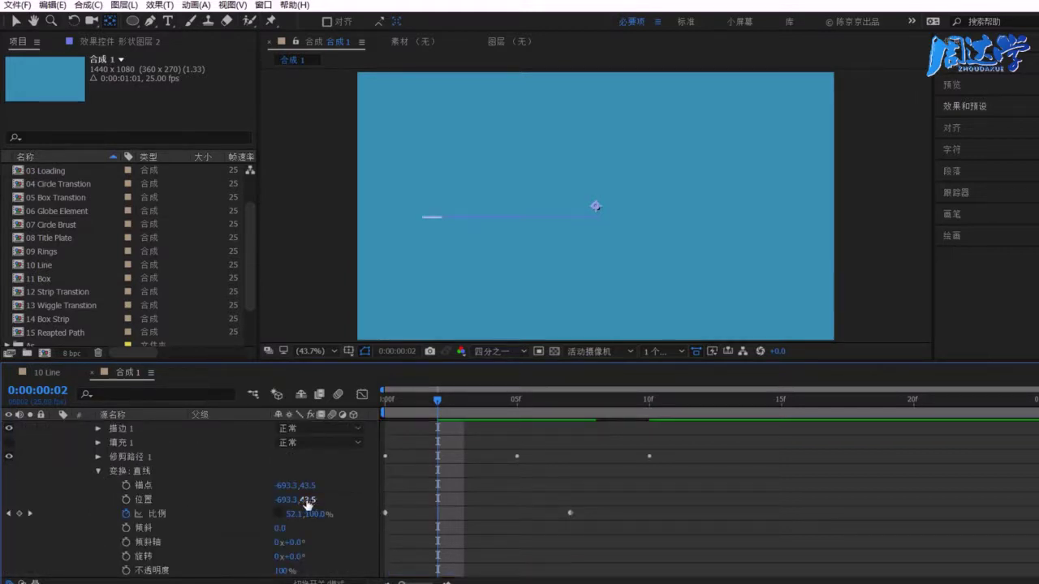
{"action": "left_click_drag", "start_coordinate": [310, 504], "coordinate": [284, 503]}
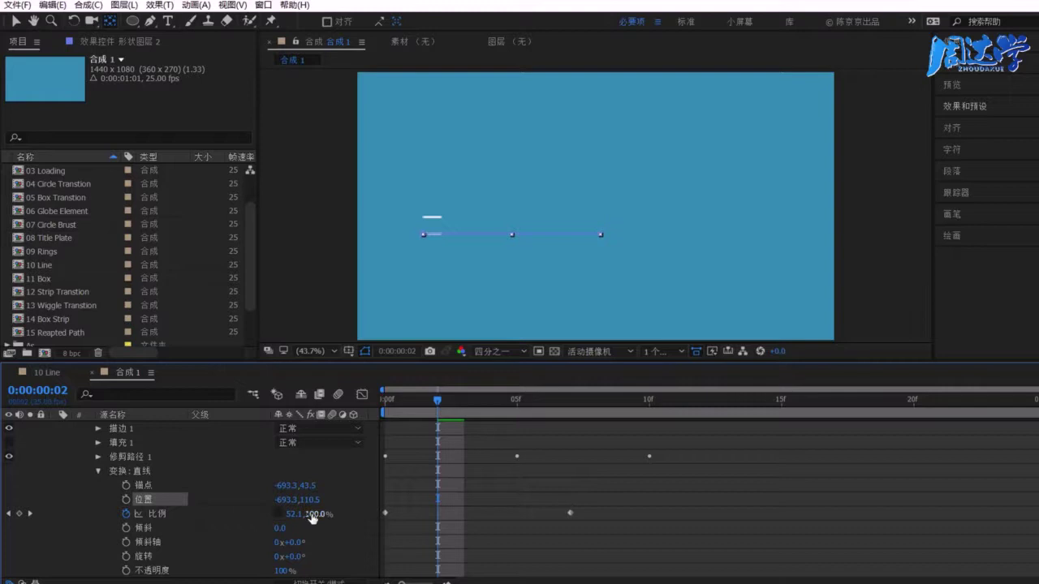
{"action": "scroll", "coordinate": [191, 516], "scroll_direction": "up", "scroll_amount": 1}
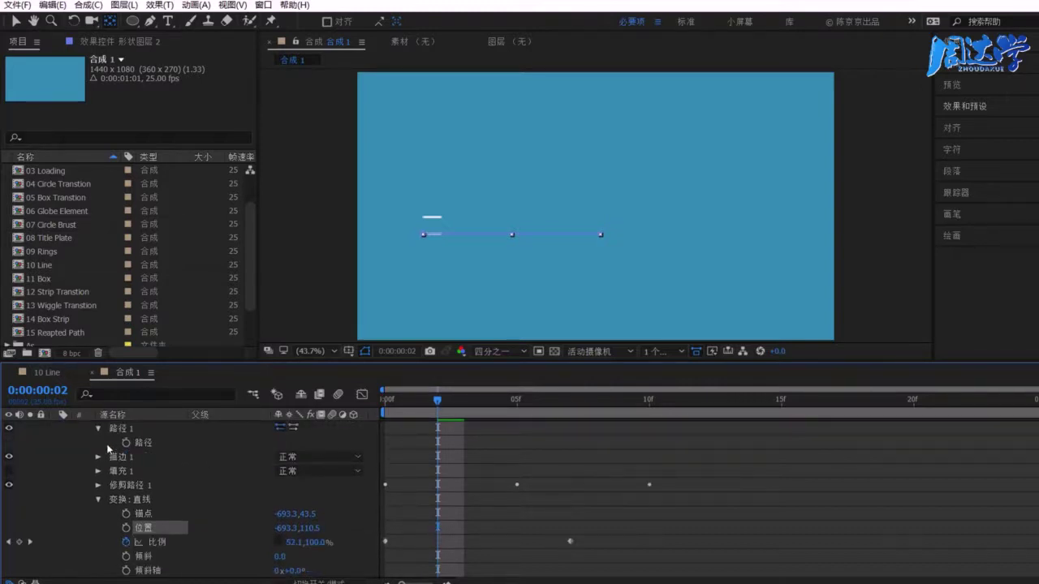
{"action": "scroll", "coordinate": [108, 448], "scroll_direction": "up", "scroll_amount": 2}
{"action": "left_click", "coordinate": [56, 428]}
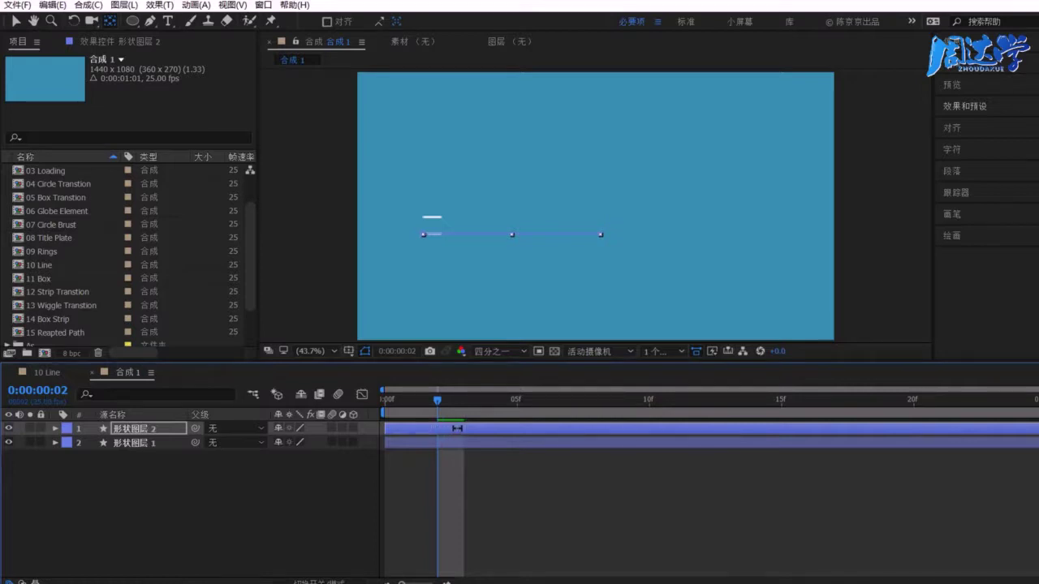
Step: Reselect the copied layer with the Selection tool and move the playhead forward
{"action": "left_click", "coordinate": [415, 458]}
{"action": "left_click", "coordinate": [414, 423]}
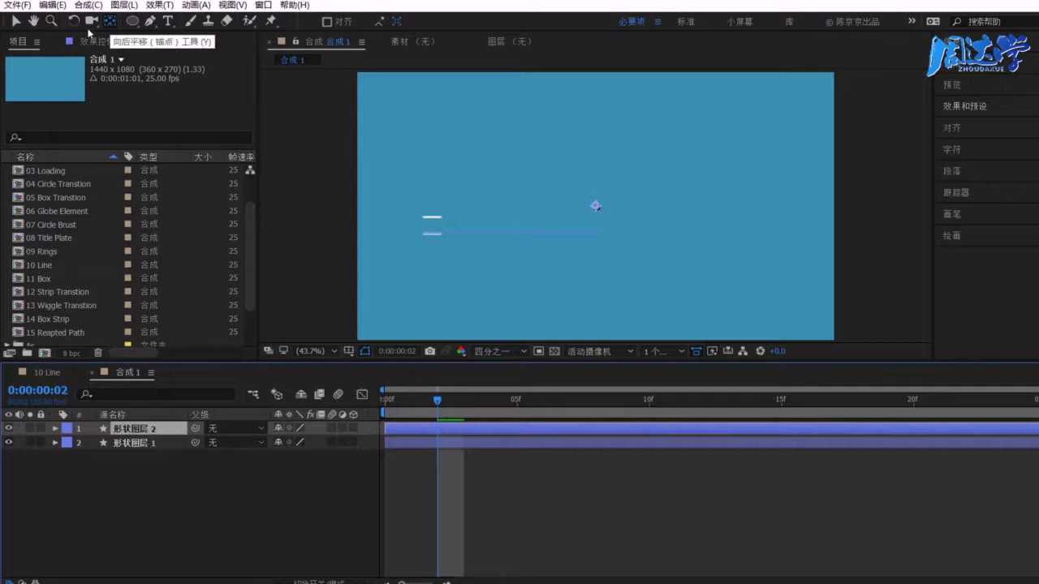
{"action": "left_click", "coordinate": [14, 20]}
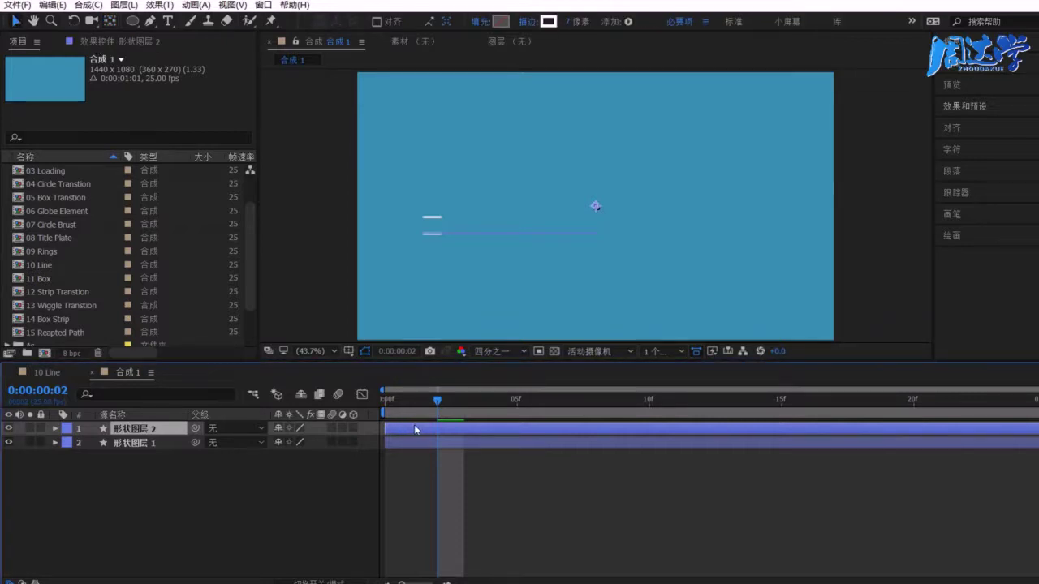
{"action": "left_click_drag", "start_coordinate": [380, 398], "coordinate": [577, 417]}
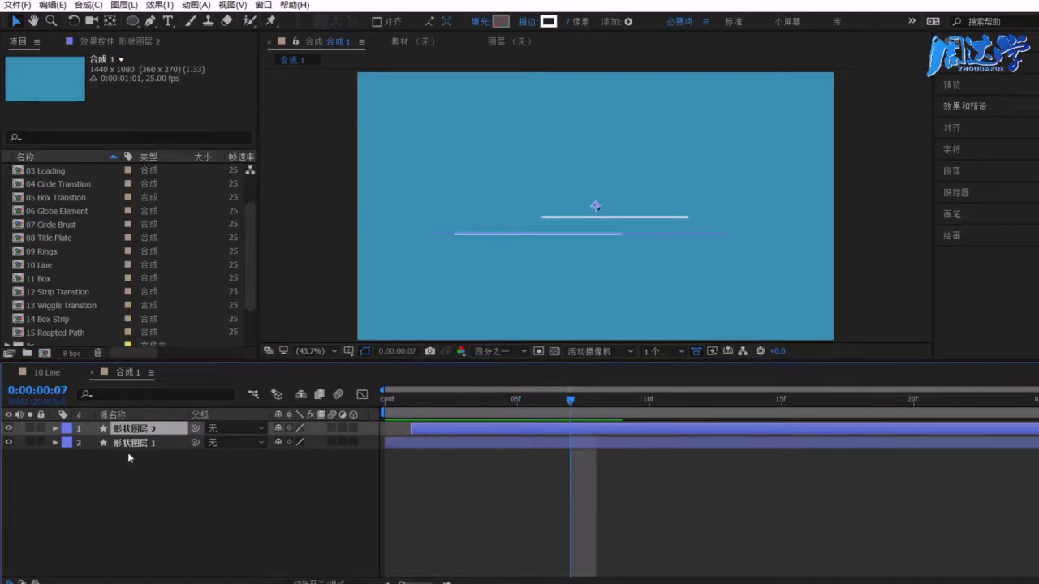
Step: Scrub the copied line's Trim Paths Offset to 0x+8.0°
{"action": "left_click", "coordinate": [55, 428]}
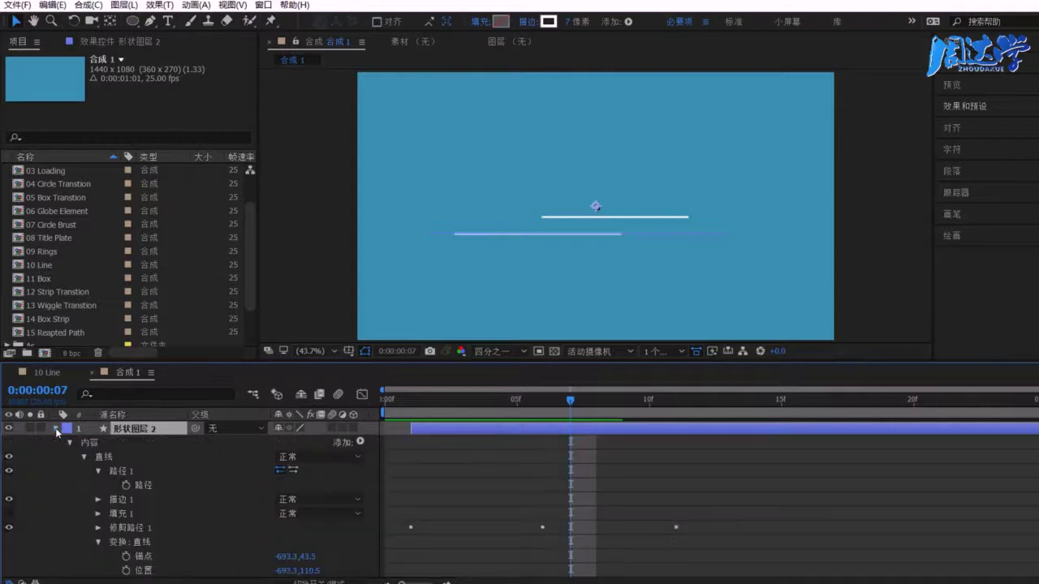
{"action": "left_click", "coordinate": [85, 457]}
{"action": "left_click", "coordinate": [83, 457]}
{"action": "scroll", "coordinate": [82, 458], "scroll_direction": "down", "scroll_amount": 2}
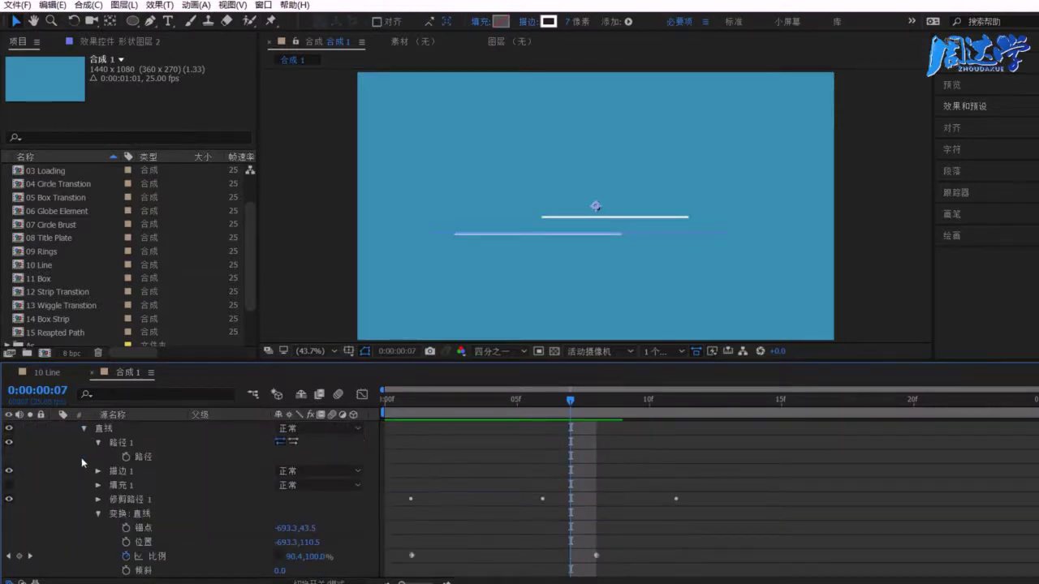
{"action": "left_click", "coordinate": [134, 516]}
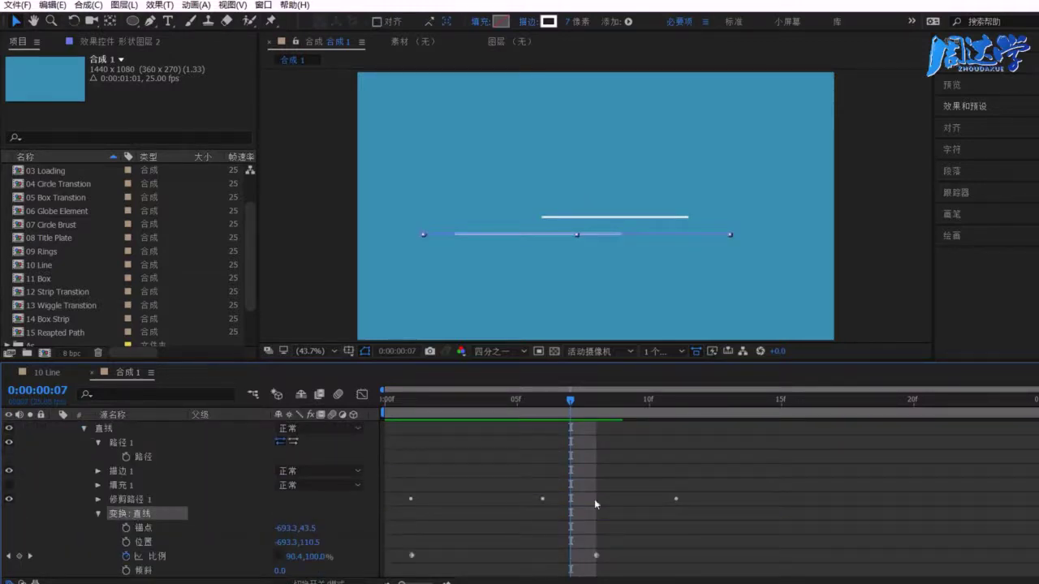
{"action": "left_click", "coordinate": [98, 499]}
{"action": "left_click_drag", "start_coordinate": [301, 546], "coordinate": [293, 542]}
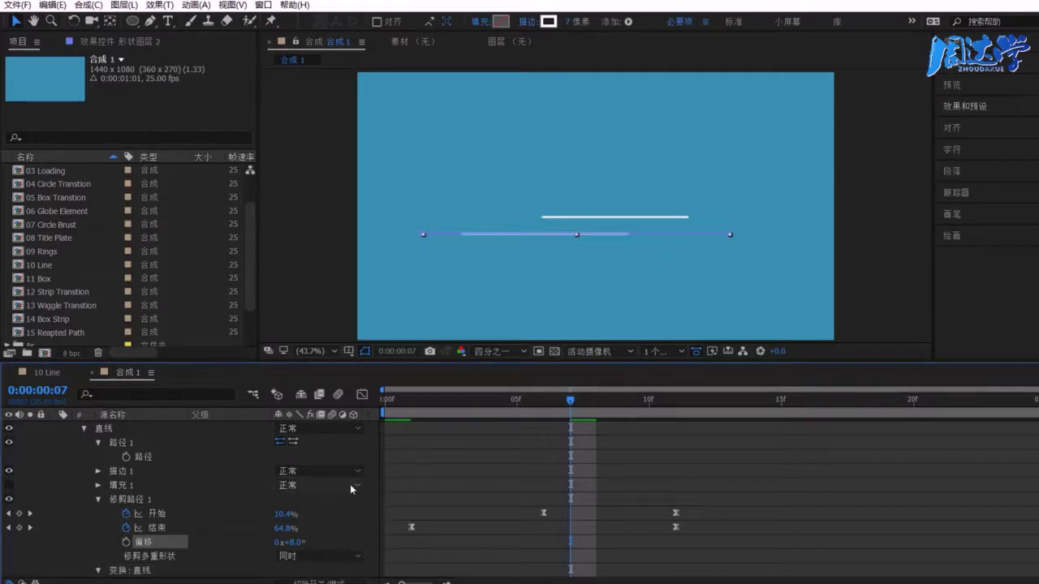
Step: Add dashes of length 20 to the lower line's stroke, then open the 10 Line comp
{"action": "left_click", "coordinate": [136, 501]}
{"action": "left_click", "coordinate": [122, 471]}
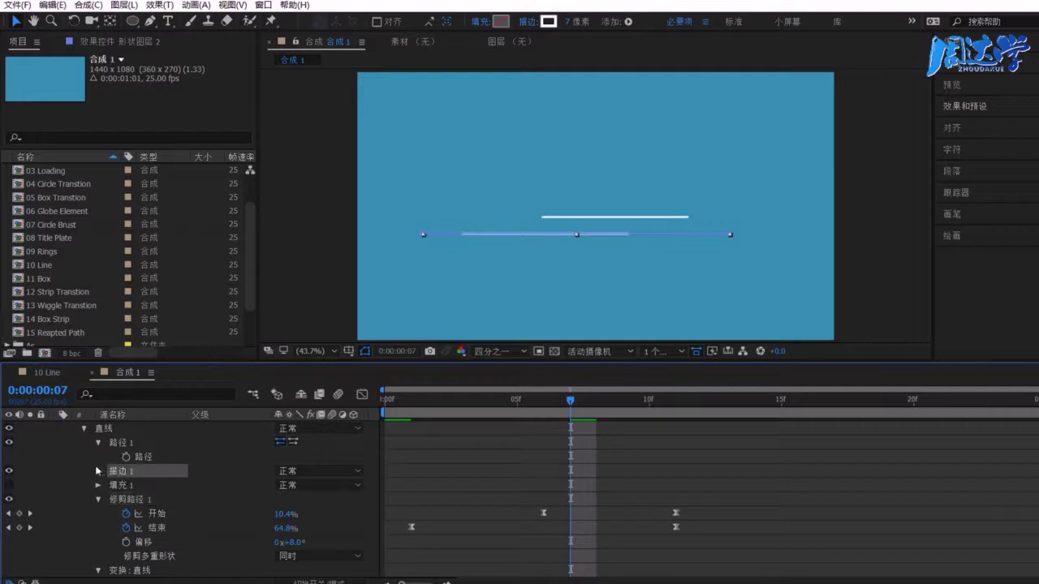
{"action": "left_click", "coordinate": [97, 471]}
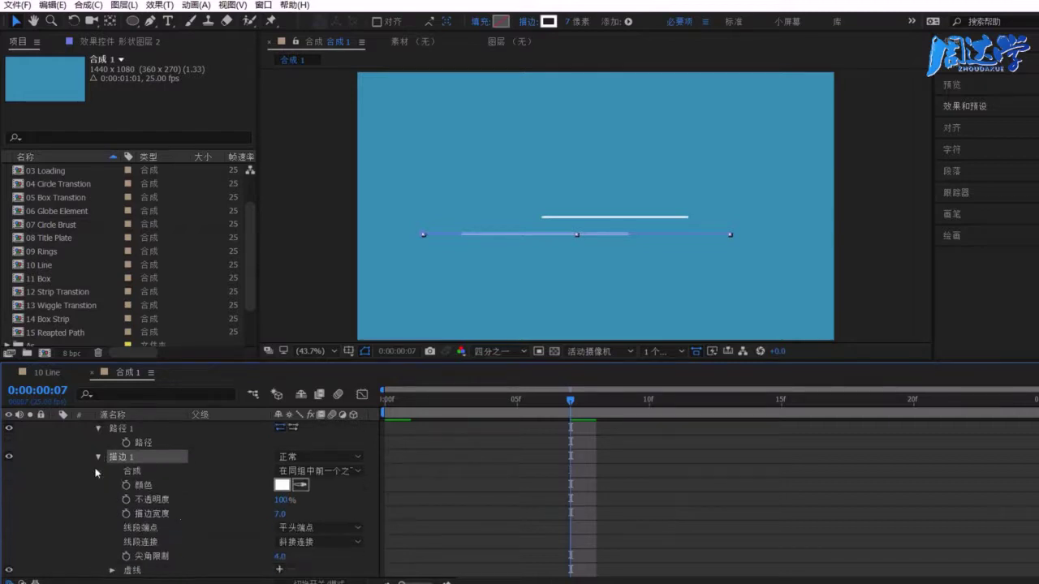
{"action": "left_click", "coordinate": [279, 569]}
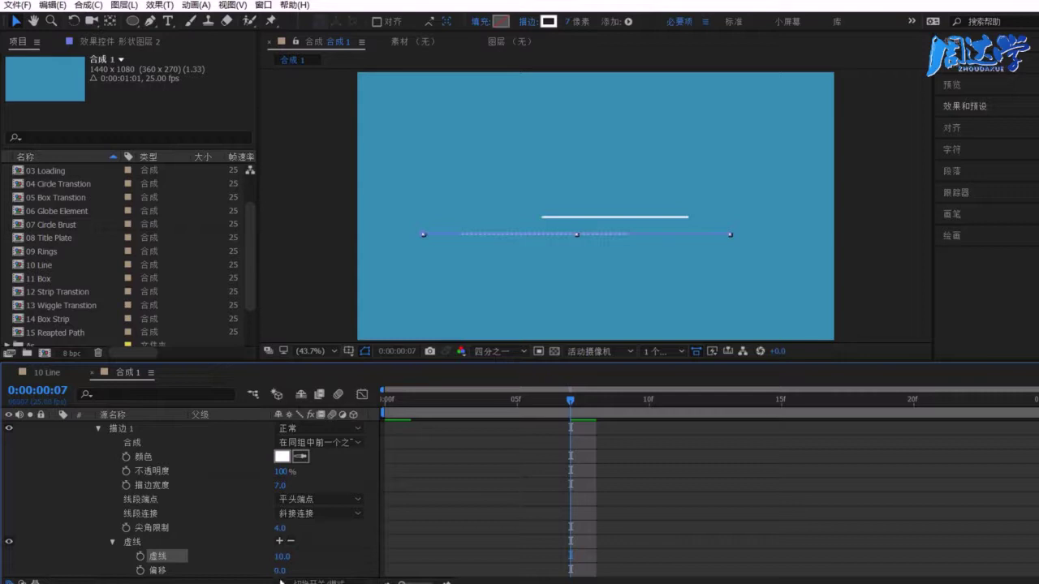
{"action": "left_click_drag", "start_coordinate": [281, 560], "coordinate": [285, 560]}
{"action": "left_click", "coordinate": [280, 557]}
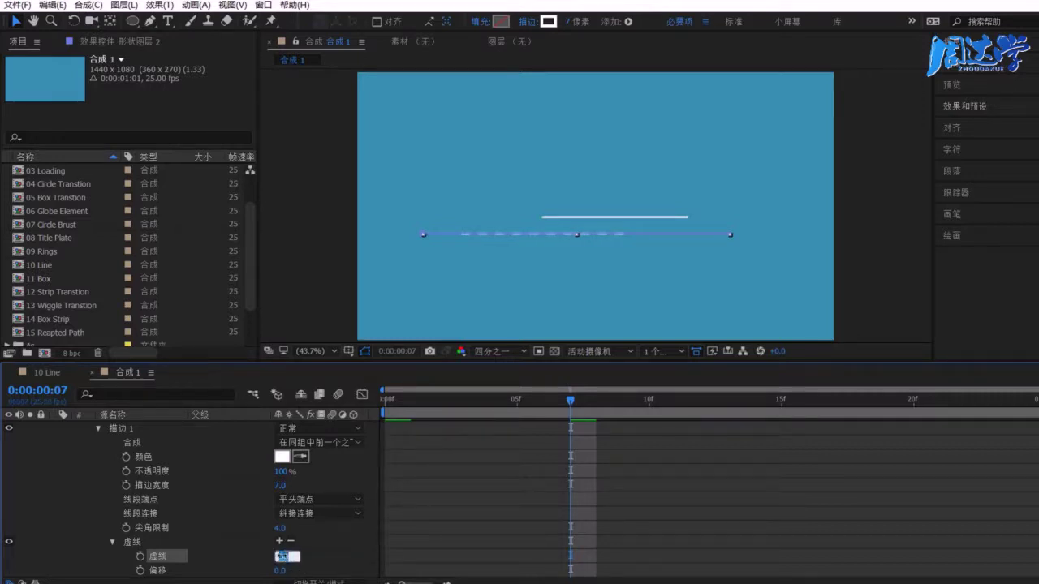
{"action": "type", "text": "20"}
{"action": "left_click", "coordinate": [316, 563]}
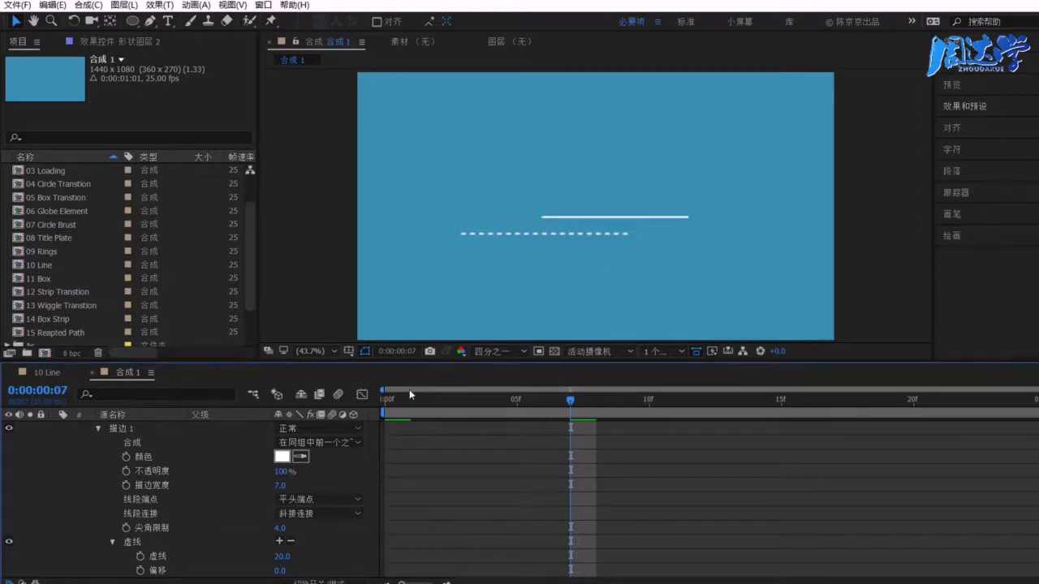
{"action": "left_click", "coordinate": [46, 373]}
Step: Maximize the timeline and collapse the reference's Shape 1, 2 and 3 groups
{"action": "left_click_drag", "start_coordinate": [412, 403], "coordinate": [621, 399]}
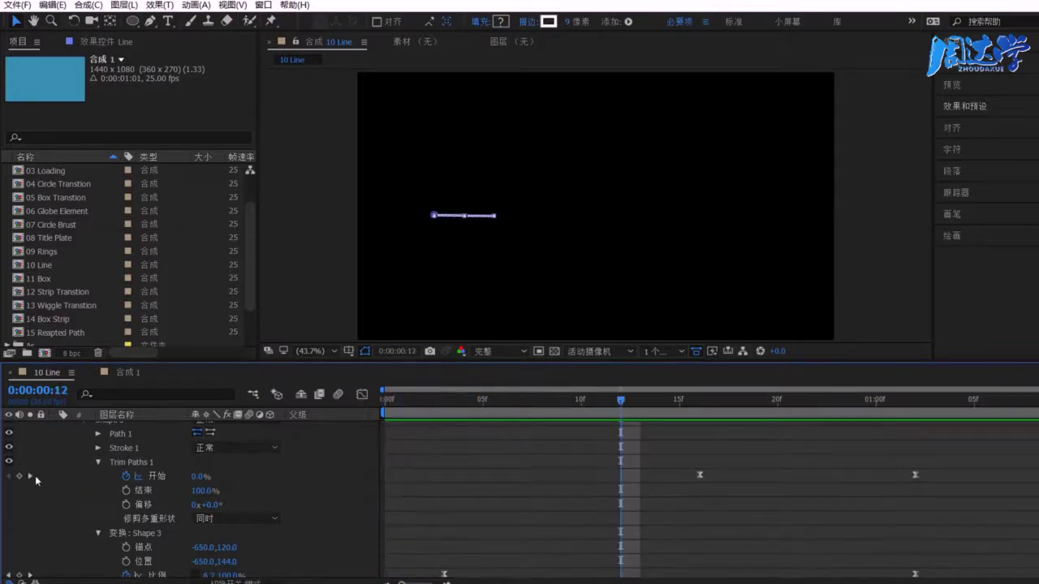
{"action": "key", "text": "grave"}
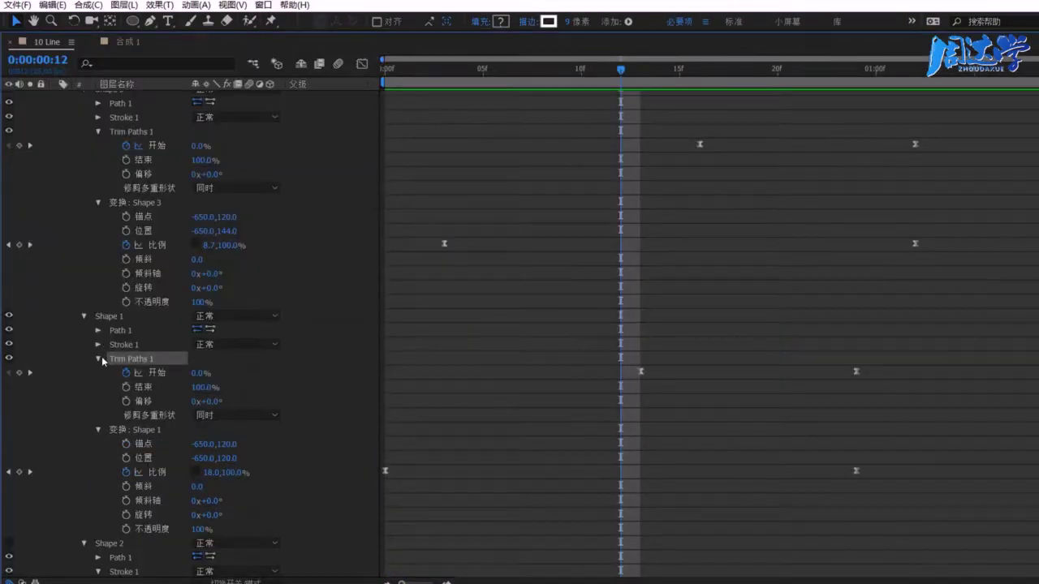
{"action": "left_click", "coordinate": [99, 359]}
{"action": "scroll", "coordinate": [98, 359], "scroll_direction": "up", "scroll_amount": 3}
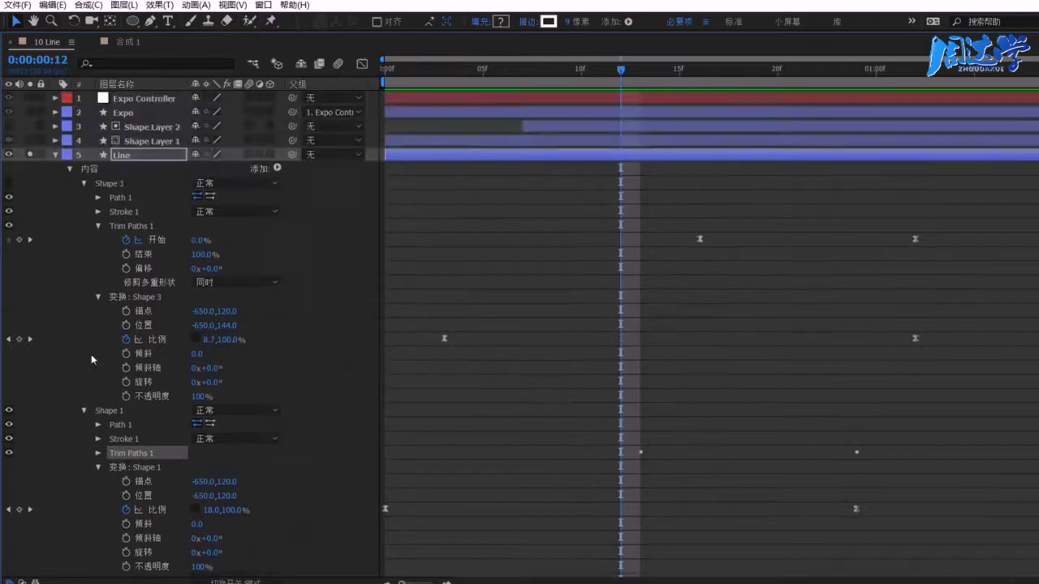
{"action": "left_click", "coordinate": [99, 227]}
{"action": "left_click", "coordinate": [97, 240]}
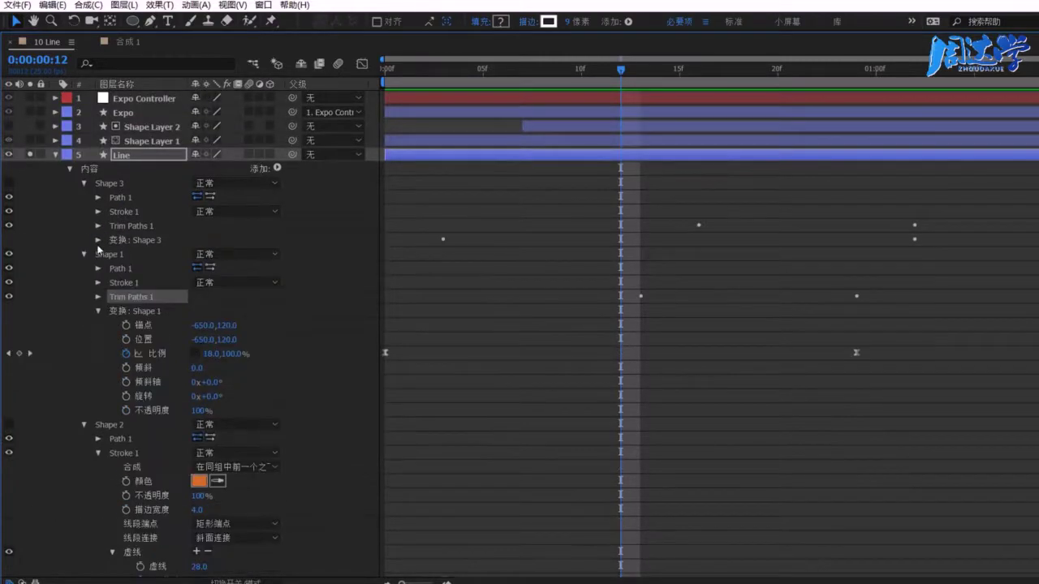
{"action": "left_click", "coordinate": [83, 255]}
{"action": "left_click", "coordinate": [84, 184]}
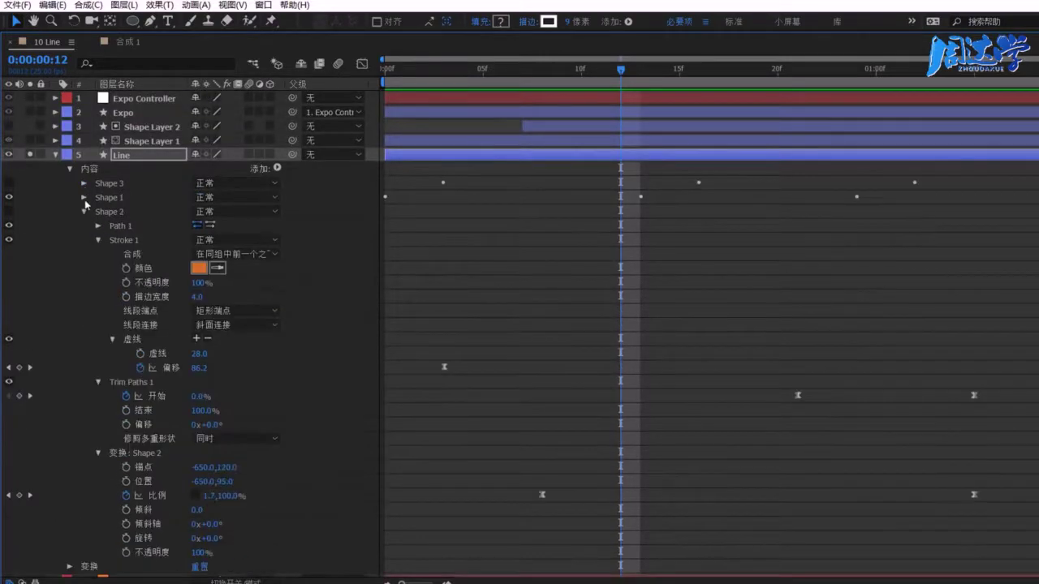
{"action": "left_click", "coordinate": [83, 212]}
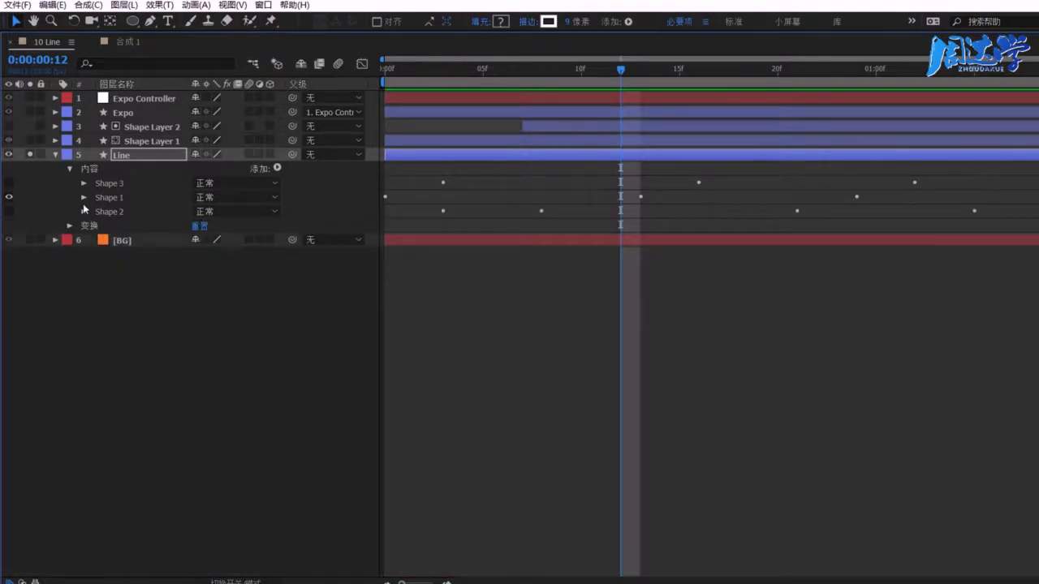
{"action": "left_click_drag", "start_coordinate": [9, 185], "coordinate": [9, 211]}
Step: Restore the layout, scrub the reference to frames 18 and 21, then return to 合成 1
{"action": "key", "text": "grave"}
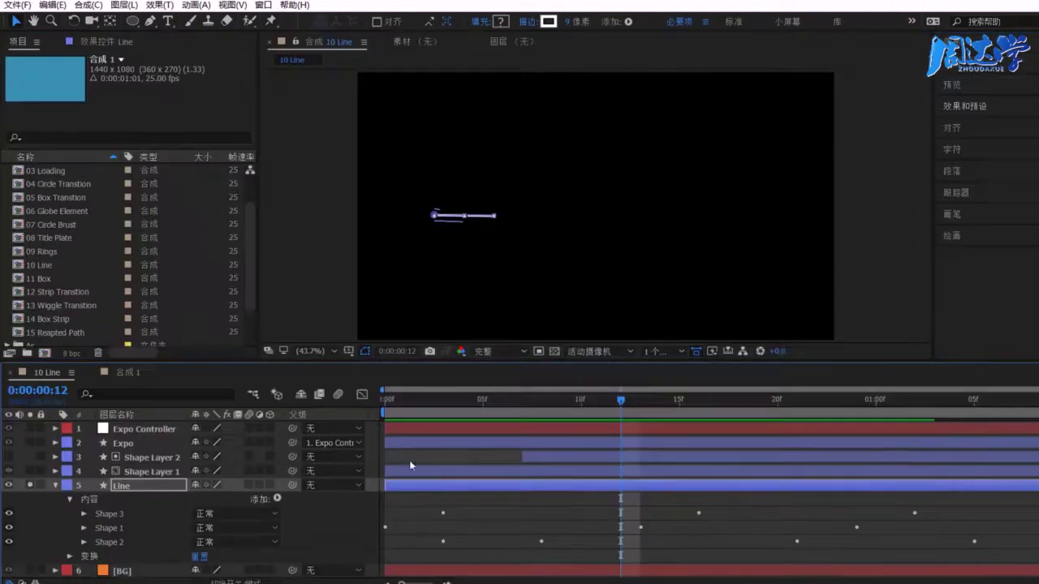
{"action": "left_click_drag", "start_coordinate": [460, 400], "coordinate": [794, 417]}
{"action": "left_click", "coordinate": [859, 225]}
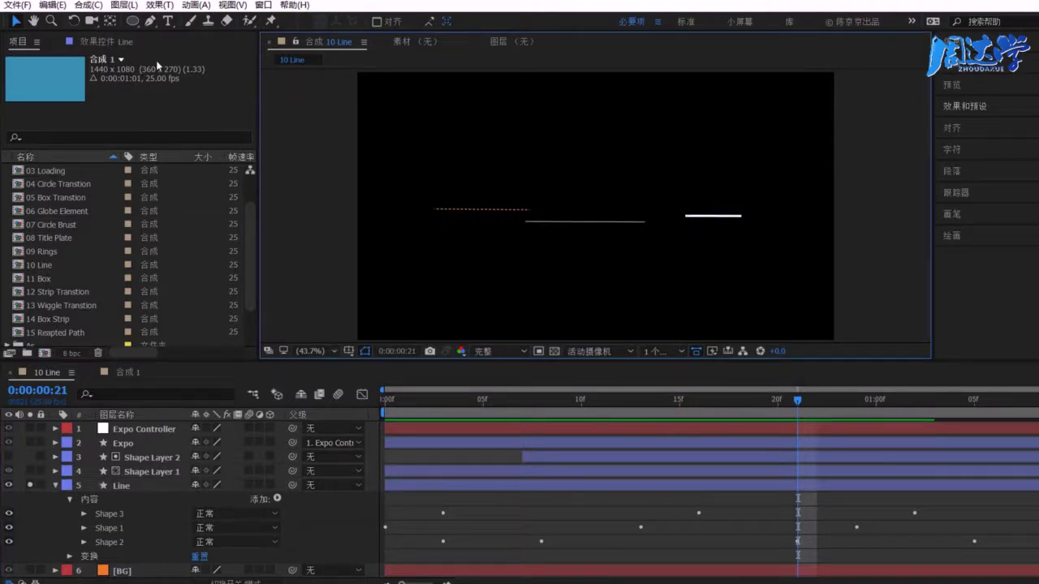
{"action": "left_click", "coordinate": [123, 371]}
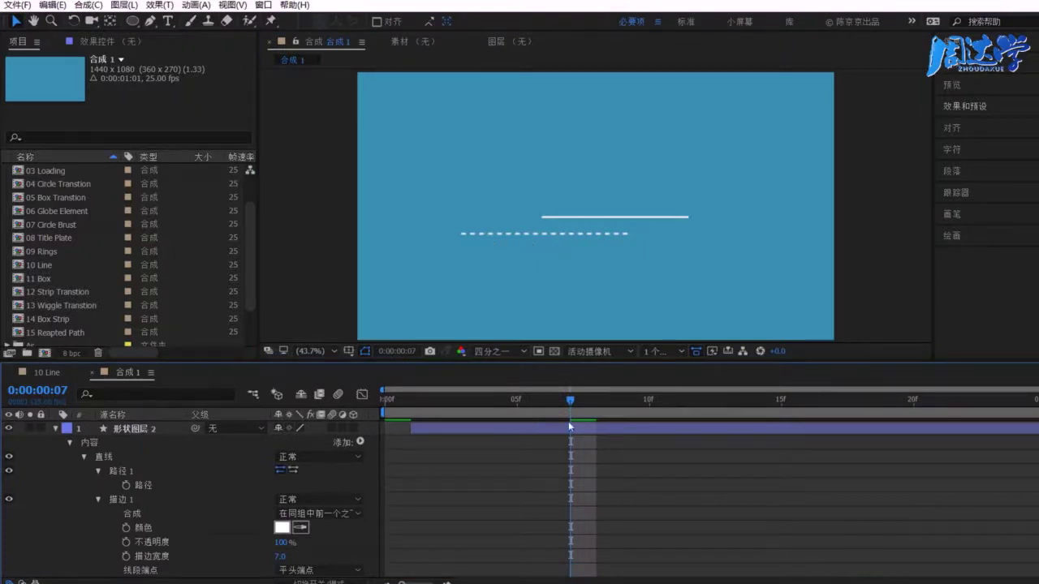
Step: Preview the lines around frame 7 and duplicate the dashed line layer
{"action": "left_click_drag", "start_coordinate": [527, 404], "coordinate": [583, 403]}
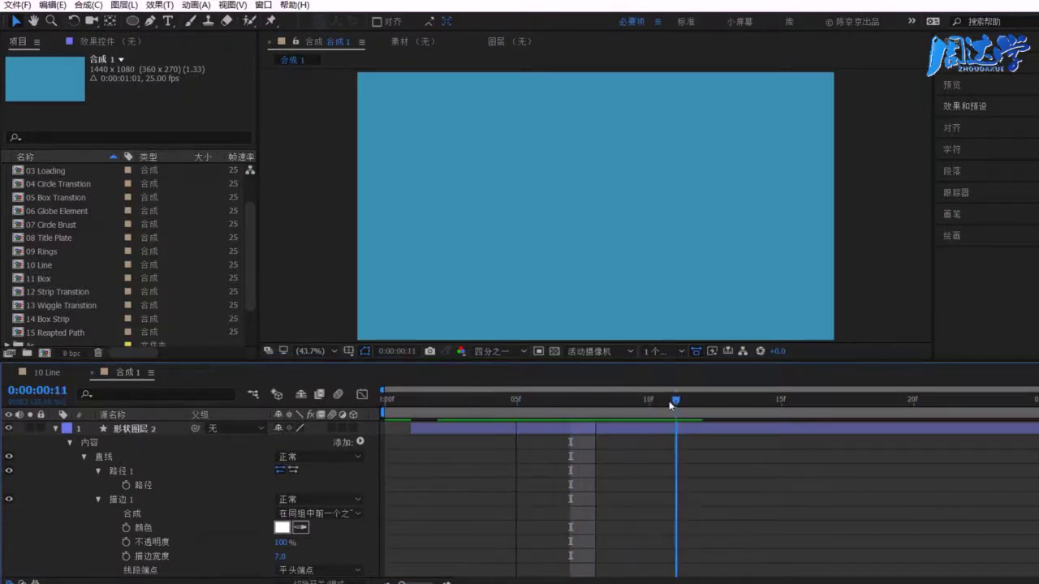
{"action": "mouse_move", "coordinate": [583, 404]}
{"action": "left_mouse_down"}
{"action": "mouse_move", "coordinate": [373, 403]}
{"action": "mouse_move", "coordinate": [570, 403]}
{"action": "left_mouse_up"}
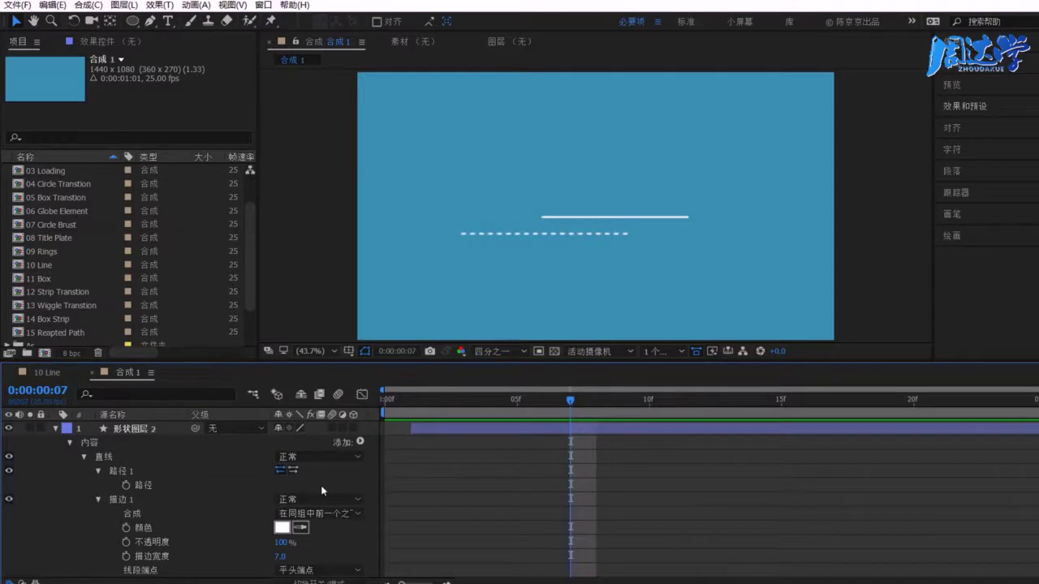
{"action": "left_click", "coordinate": [137, 432]}
{"action": "left_click", "coordinate": [55, 429]}
{"action": "key", "text": "ctrl+d"}
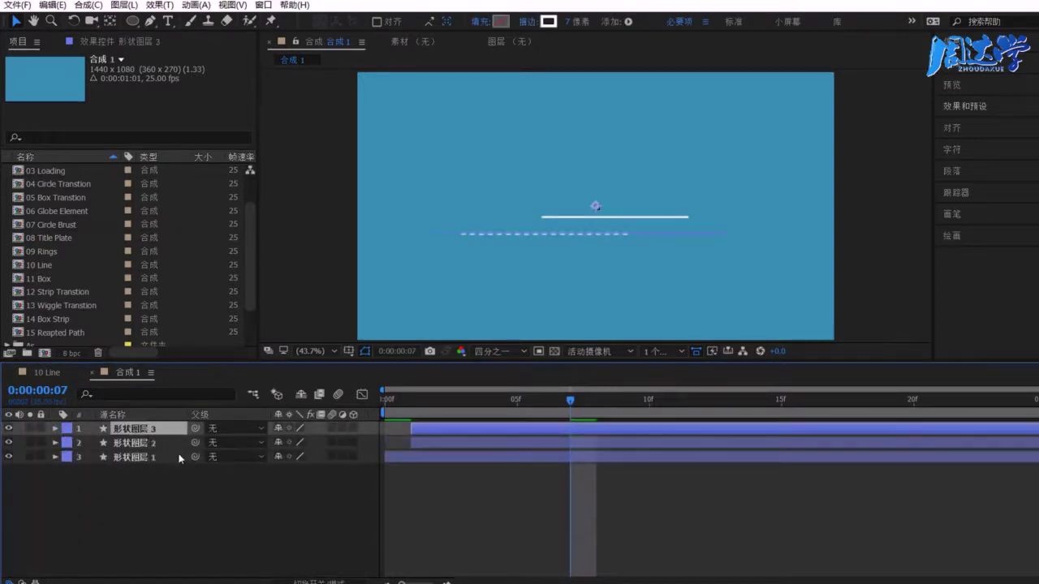
Step: Shift the copy's Trim Paths Offset to 0x+145.0°
{"action": "left_click", "coordinate": [55, 428]}
{"action": "left_click", "coordinate": [69, 443]}
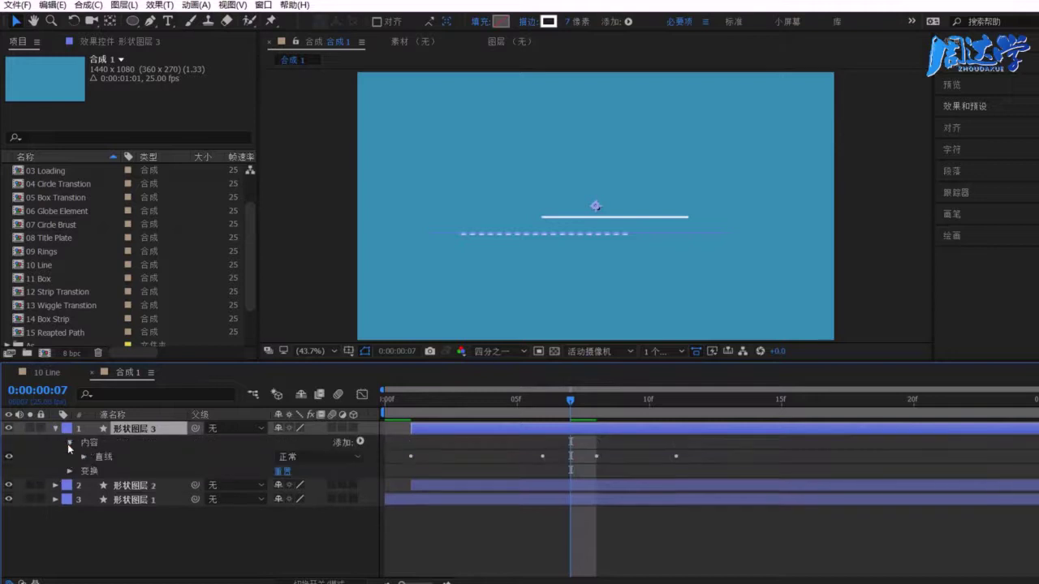
{"action": "left_click", "coordinate": [83, 457]}
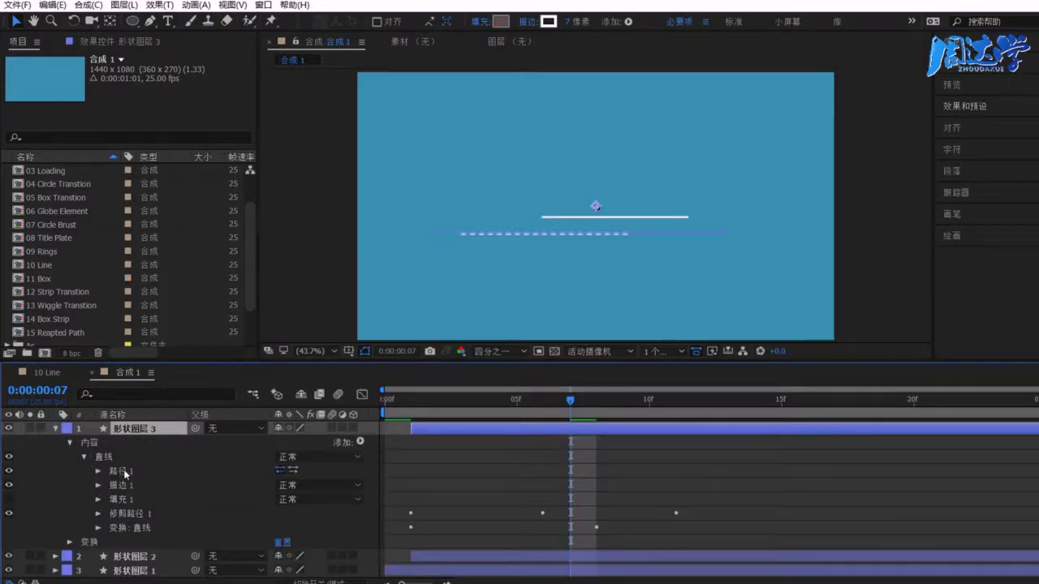
{"action": "left_click", "coordinate": [126, 473]}
{"action": "left_click", "coordinate": [125, 515]}
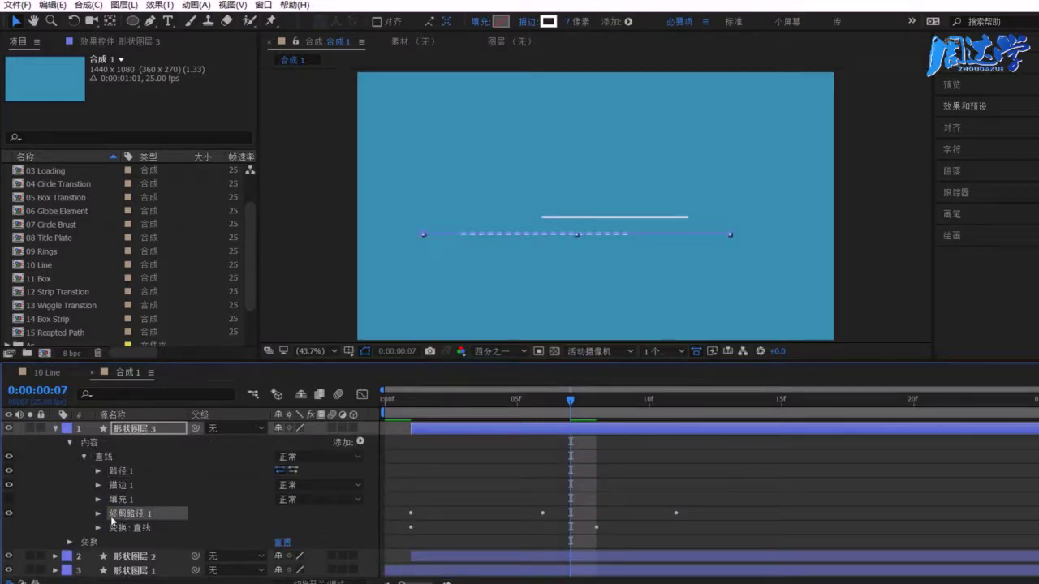
{"action": "left_click", "coordinate": [99, 514]}
{"action": "mouse_move", "coordinate": [297, 557]}
{"action": "left_mouse_down"}
{"action": "mouse_move", "coordinate": [280, 556]}
{"action": "mouse_move", "coordinate": [368, 562]}
{"action": "mouse_move", "coordinate": [185, 552]}
{"action": "left_mouse_up"}
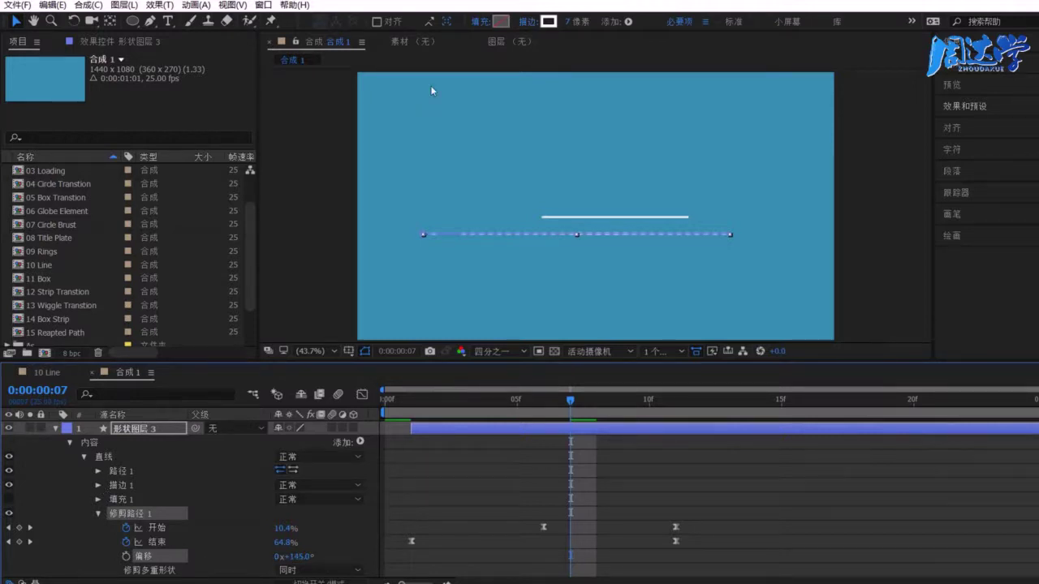
Step: Change the copy's stroke colour to yellow #EED826
{"action": "left_click", "coordinate": [548, 22]}
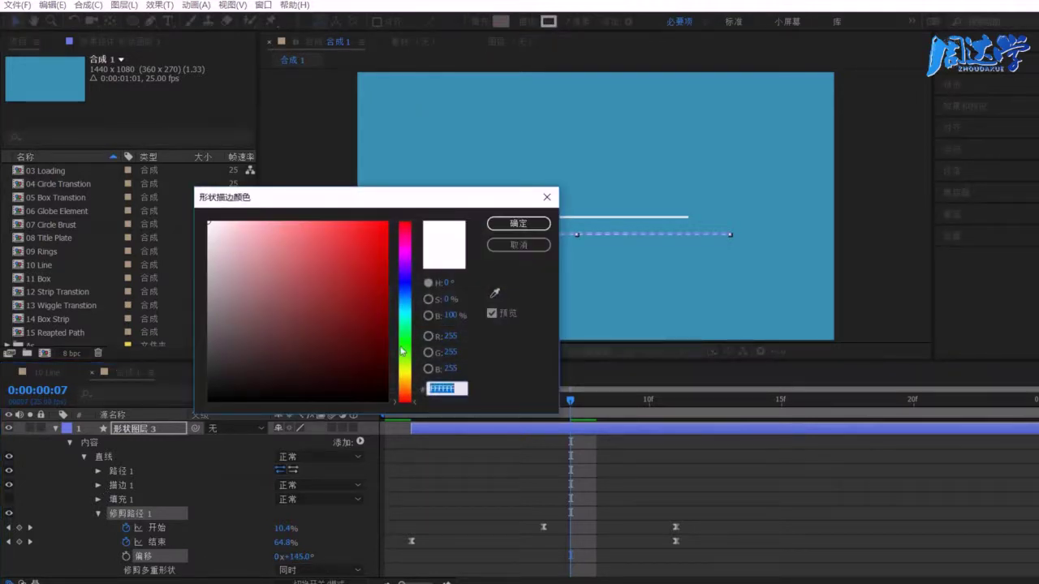
{"action": "left_click_drag", "start_coordinate": [401, 350], "coordinate": [403, 375]}
{"action": "left_click_drag", "start_coordinate": [362, 246], "coordinate": [358, 233]}
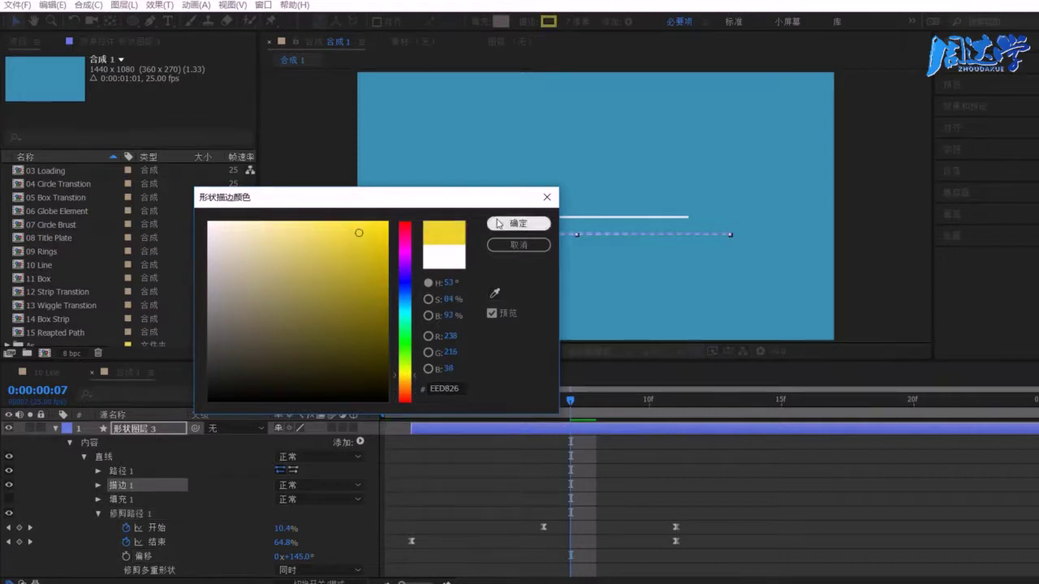
{"action": "left_click", "coordinate": [498, 223]}
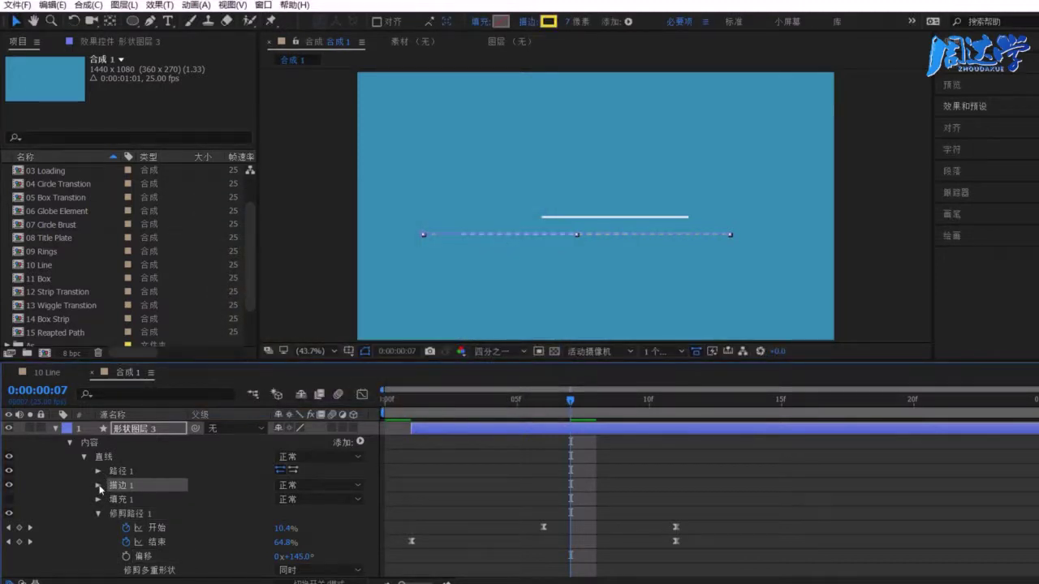
Step: Move the yellow copy above the white line and set its stroke width to 4
{"action": "left_click", "coordinate": [99, 514]}
{"action": "left_click", "coordinate": [98, 527]}
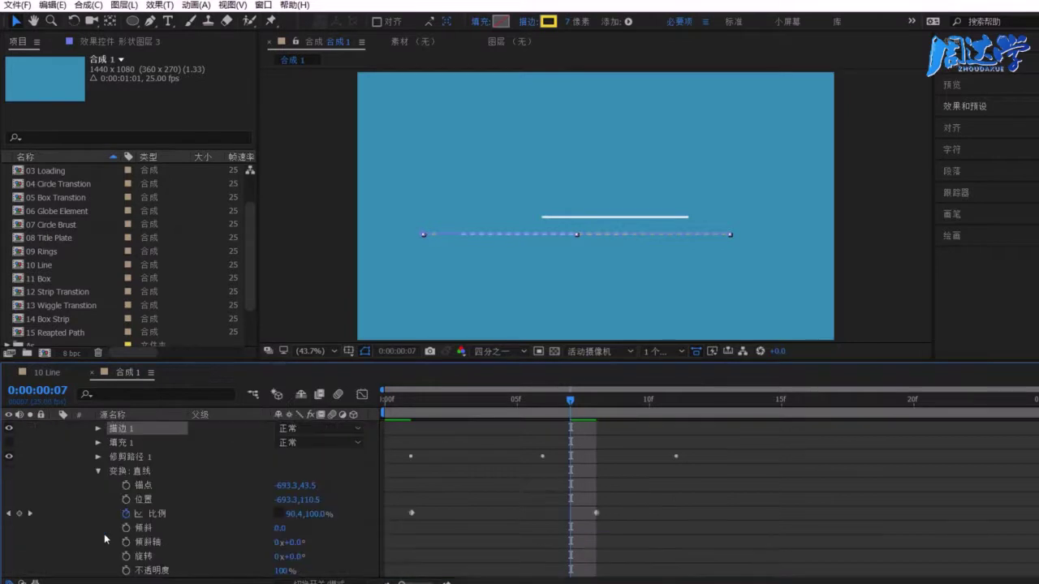
{"action": "mouse_move", "coordinate": [310, 500]}
{"action": "left_mouse_down"}
{"action": "mouse_move", "coordinate": [328, 509]}
{"action": "mouse_move", "coordinate": [209, 544]}
{"action": "left_mouse_up"}
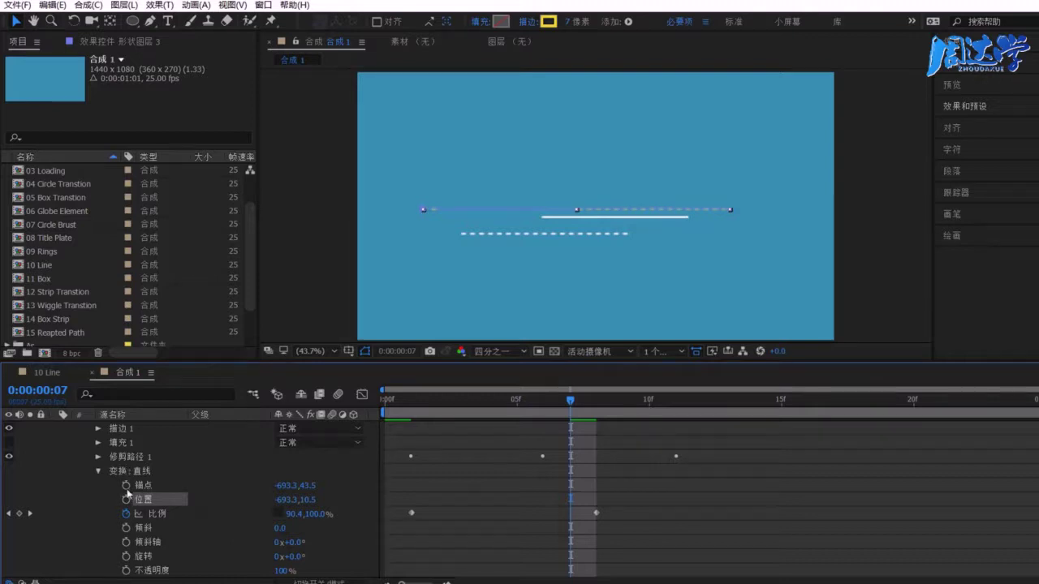
{"action": "left_click", "coordinate": [98, 429]}
{"action": "left_click", "coordinate": [284, 485]}
{"action": "type", "text": "4"}
{"action": "key", "text": "Return"}
Step: Preview the animation and set the yellow line layer's in point to frame 10
{"action": "left_click", "coordinate": [663, 254]}
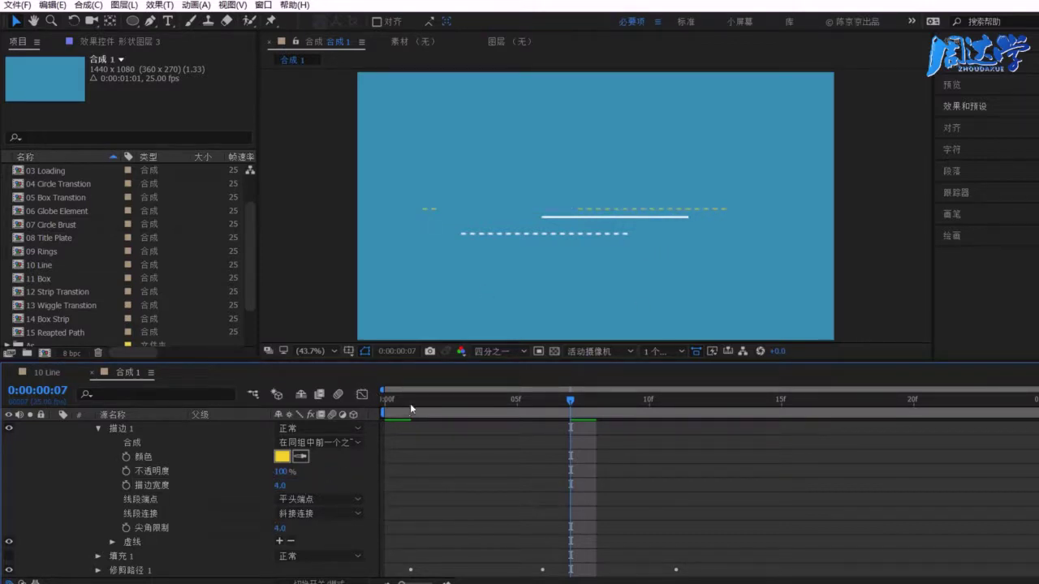
{"action": "left_click", "coordinate": [382, 401]}
{"action": "key", "text": "space"}
{"action": "left_click_drag", "start_coordinate": [458, 410], "coordinate": [446, 411]}
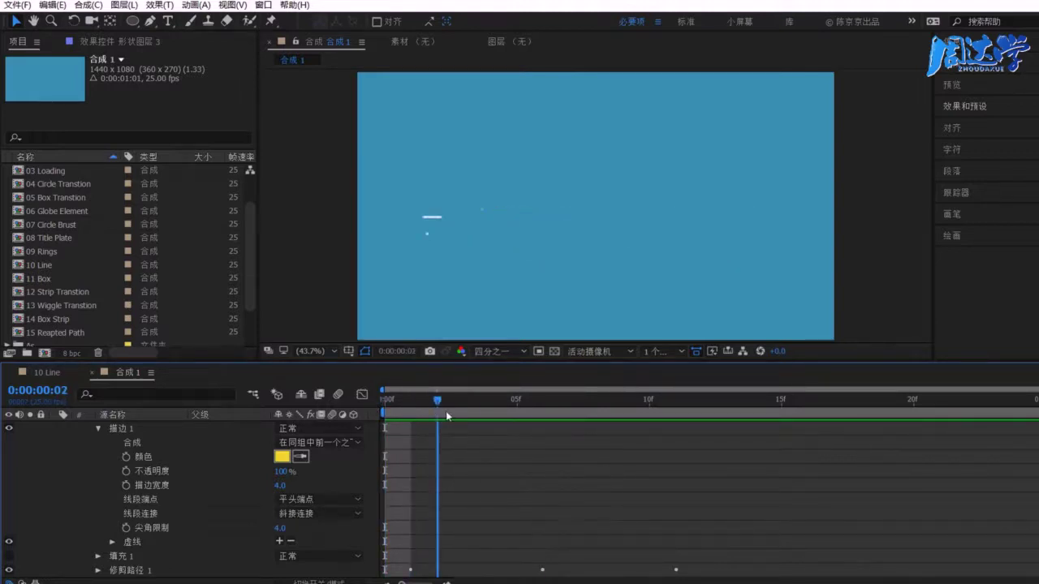
{"action": "key", "text": "bracketleft"}
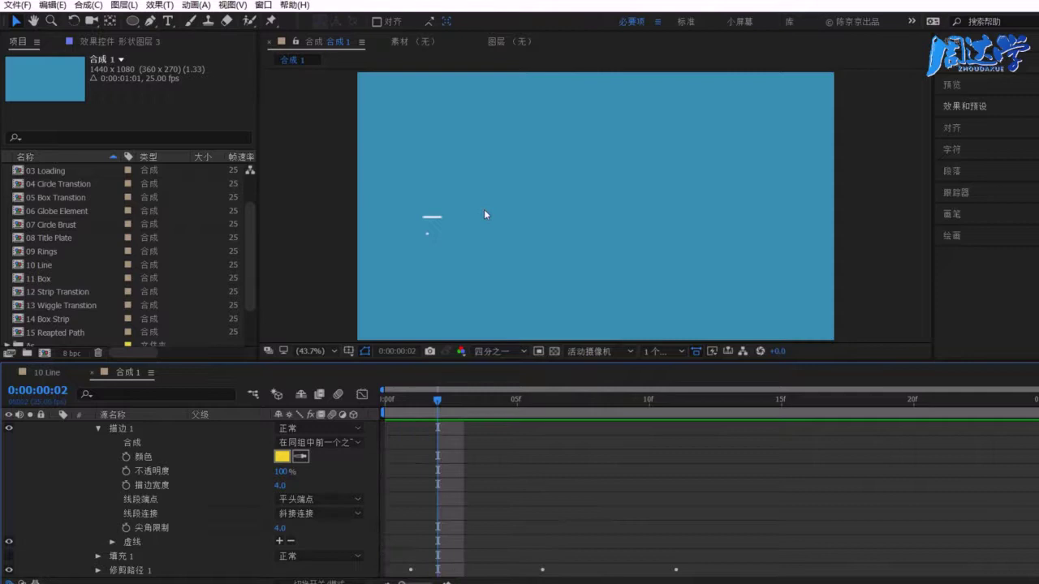
{"action": "mouse_move", "coordinate": [450, 399]}
{"action": "left_mouse_down"}
{"action": "mouse_move", "coordinate": [532, 406]}
{"action": "mouse_move", "coordinate": [475, 414]}
{"action": "mouse_move", "coordinate": [655, 437]}
{"action": "left_mouse_up"}
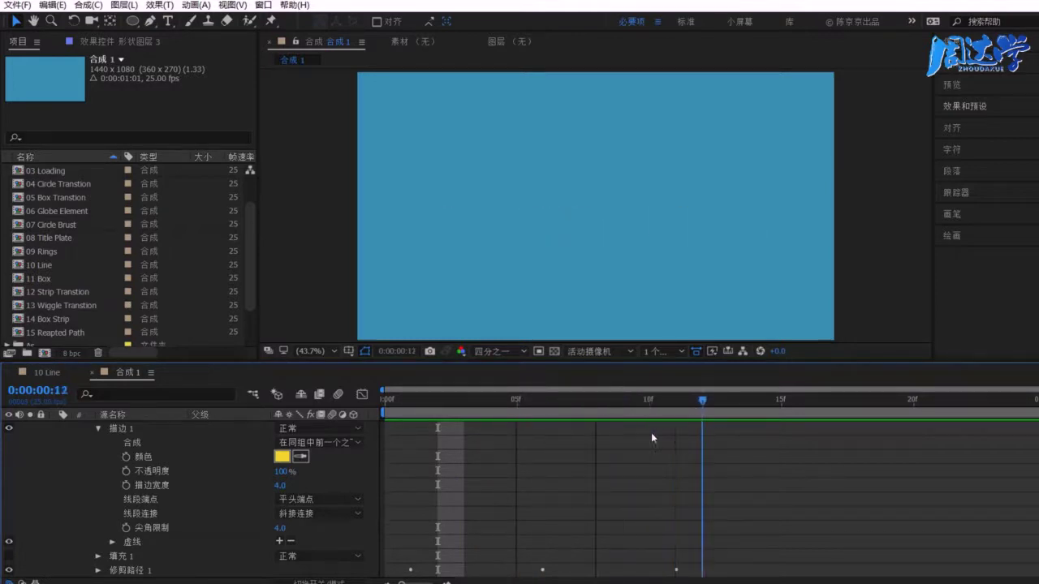
{"action": "key", "text": "bracketleft"}
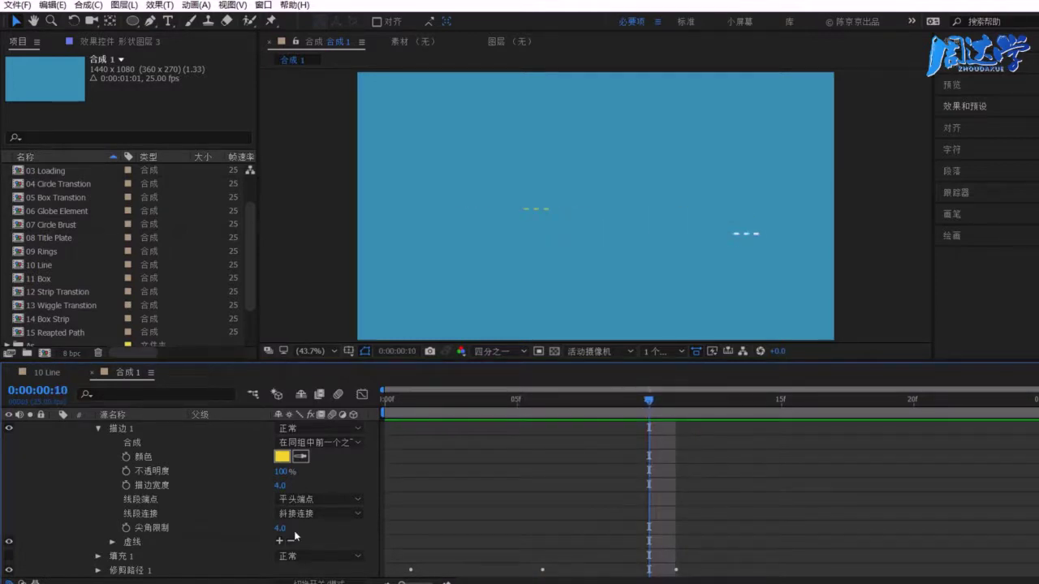
Step: Set the yellow line's Trim Paths Offset to about 0x+5.0° and preview it
{"action": "left_click", "coordinate": [99, 427]}
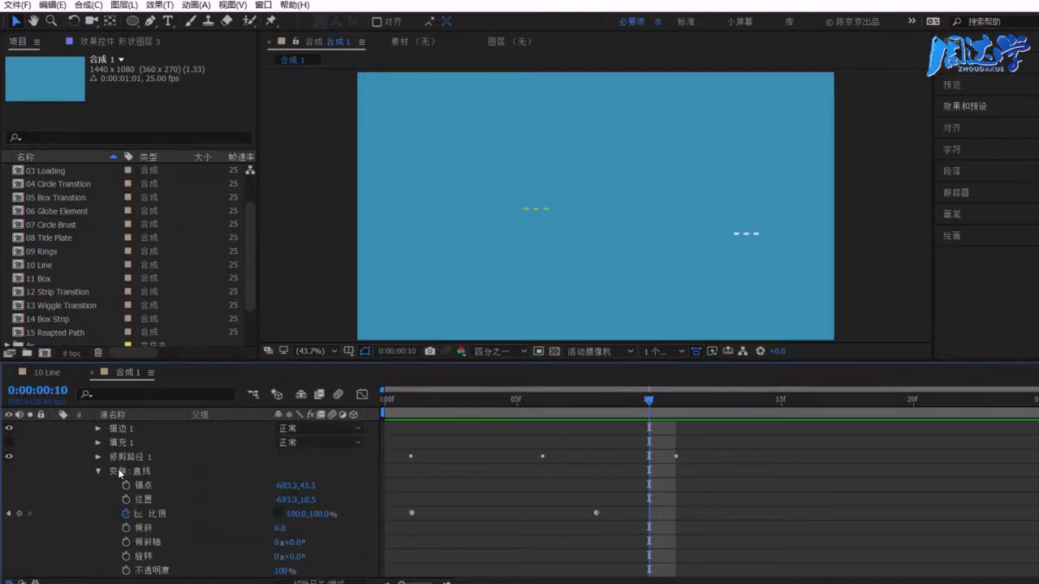
{"action": "left_click", "coordinate": [122, 457]}
{"action": "left_click", "coordinate": [98, 457]}
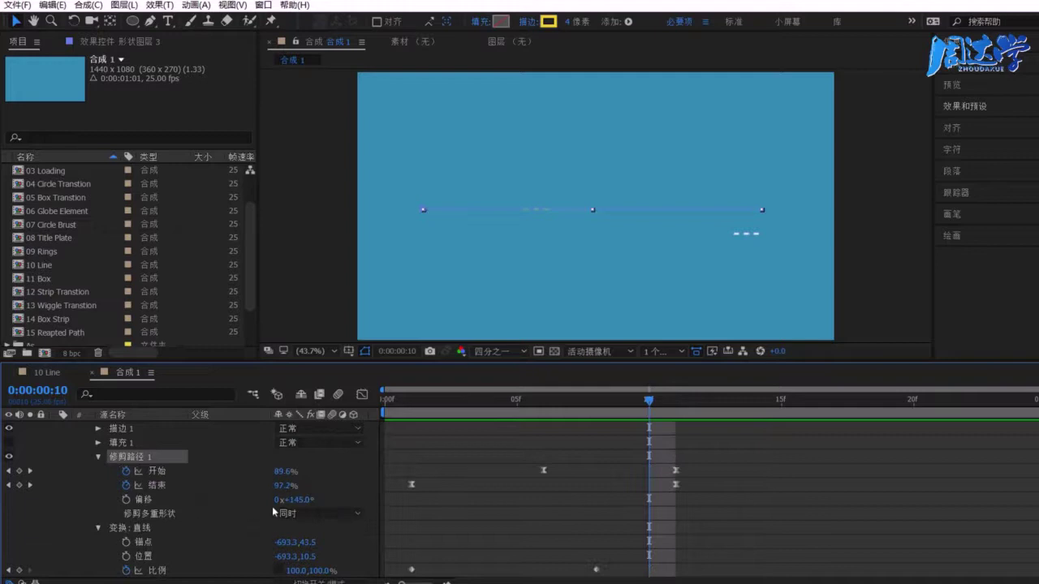
{"action": "left_click_drag", "start_coordinate": [304, 500], "coordinate": [313, 500]}
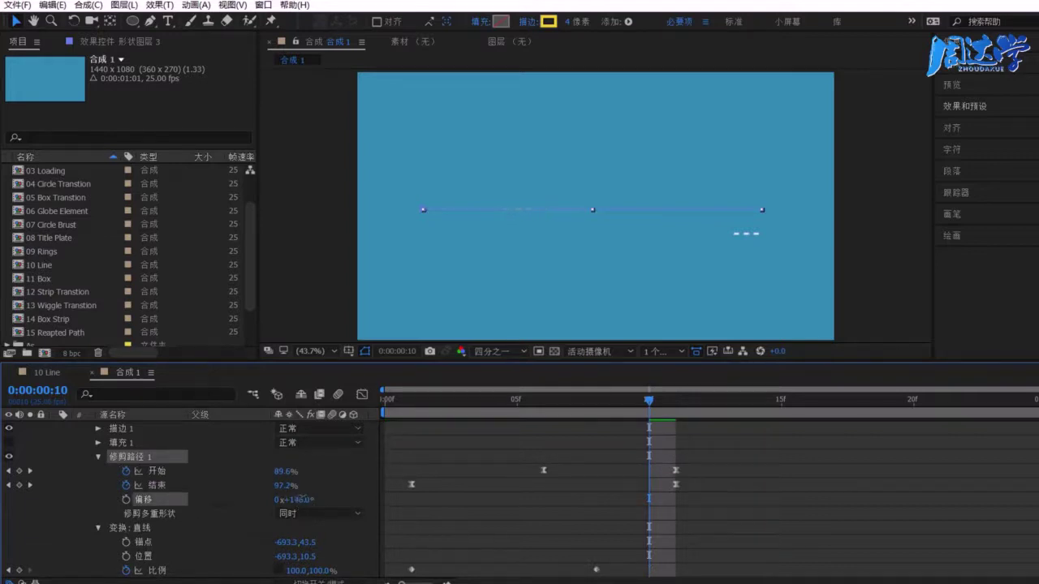
{"action": "left_click_drag", "start_coordinate": [300, 499], "coordinate": [335, 495]}
{"action": "key", "text": "space"}
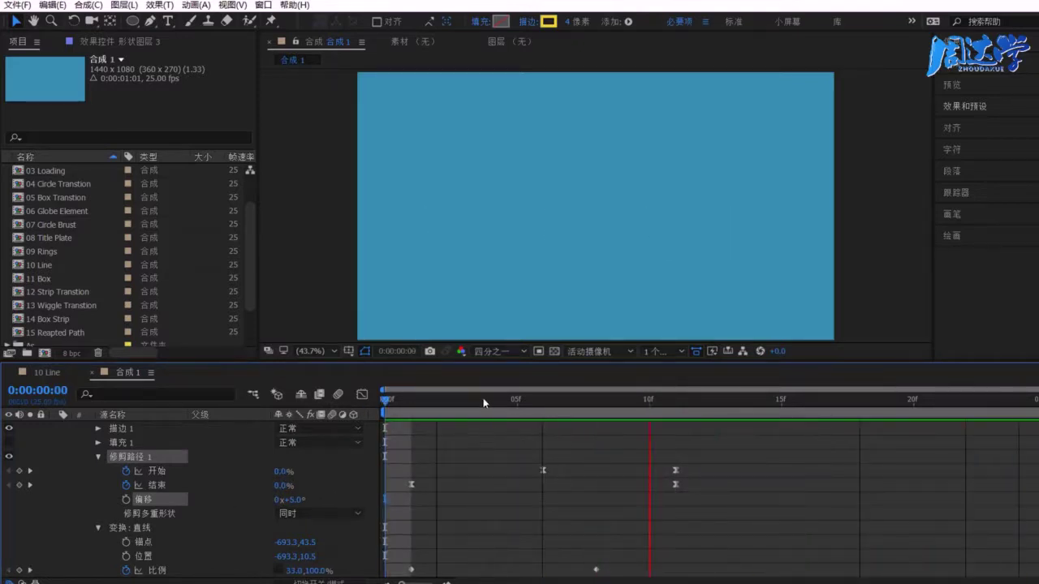
{"action": "left_click_drag", "start_coordinate": [463, 400], "coordinate": [597, 406]}
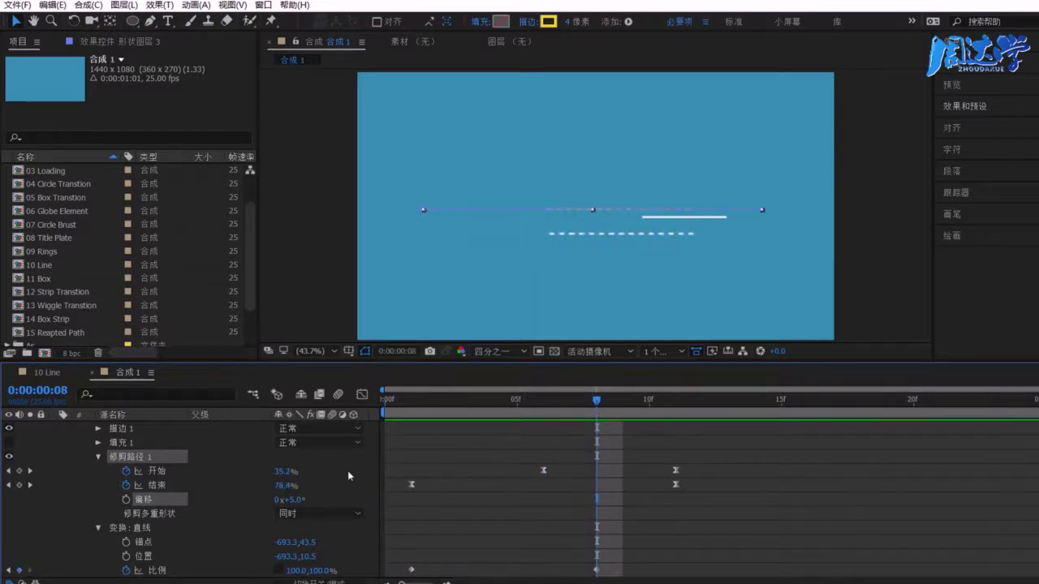
Step: Slide 形状图层 3's layer bar to start at frame 5 and replay the animation
{"action": "scroll", "coordinate": [181, 453], "scroll_direction": "up", "scroll_amount": 1}
{"action": "scroll", "coordinate": [181, 454], "scroll_direction": "up", "scroll_amount": 2}
{"action": "left_click", "coordinate": [154, 429]}
{"action": "left_click_drag", "start_coordinate": [441, 427], "coordinate": [494, 427]}
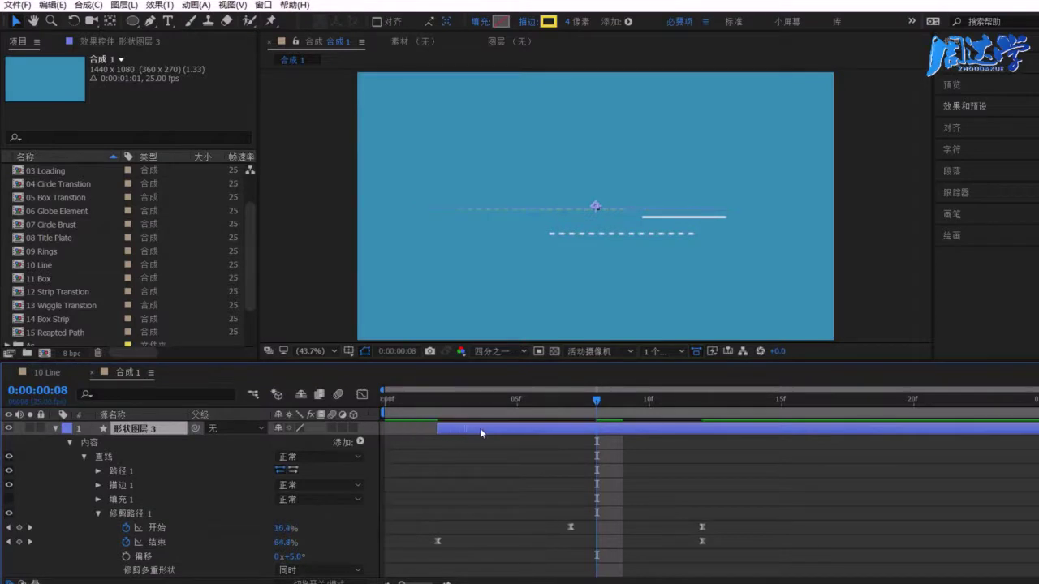
{"action": "left_click", "coordinate": [386, 405]}
{"action": "key", "text": "space"}
{"action": "left_click_drag", "start_coordinate": [490, 427], "coordinate": [540, 429]}
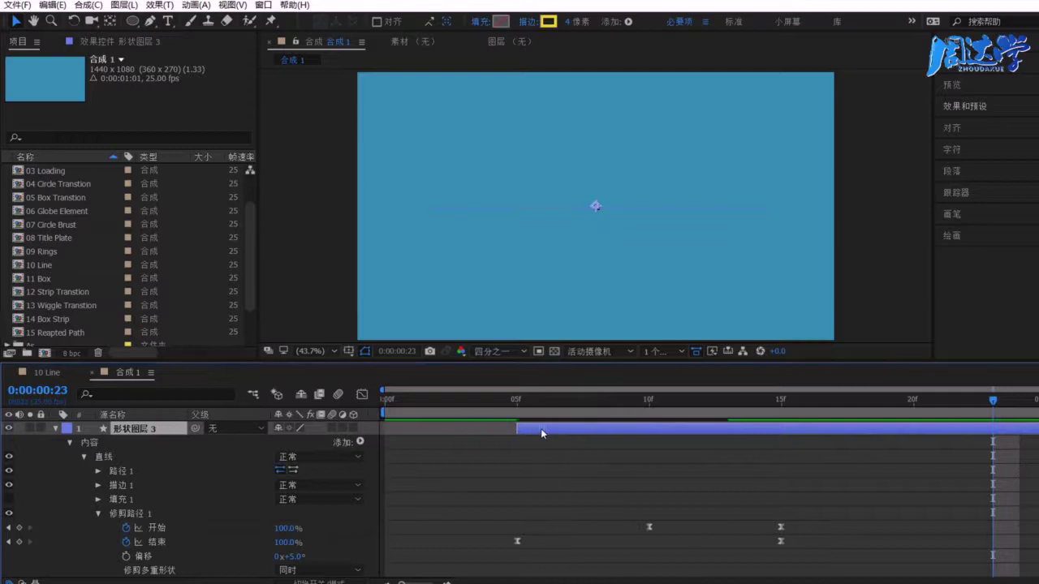
{"action": "left_click", "coordinate": [385, 400]}
{"action": "key", "text": "space"}
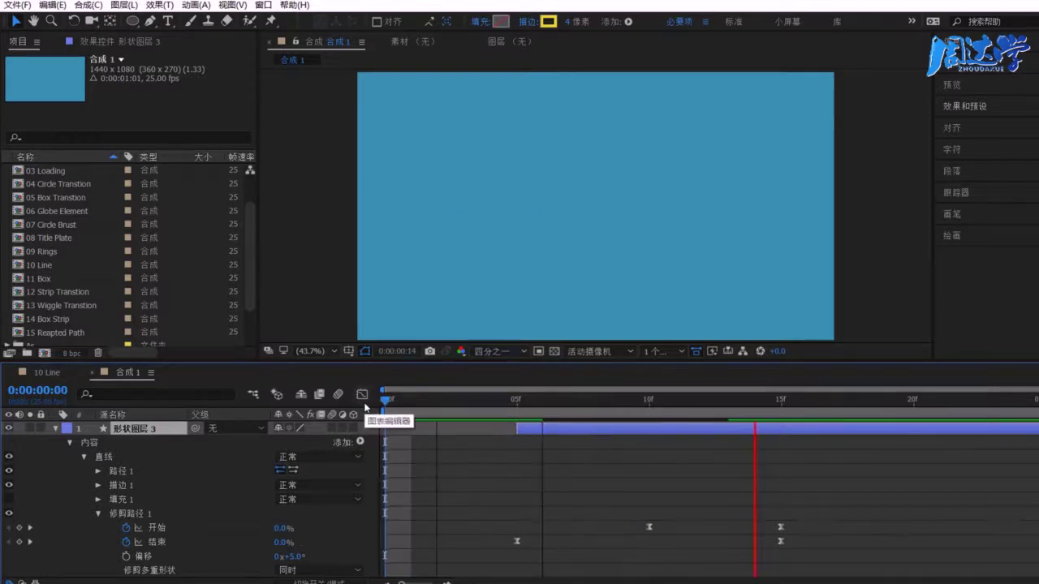
Step: Offset 形状图层 2's start by about one frame and preview the staggered lines
{"action": "left_click", "coordinate": [55, 428]}
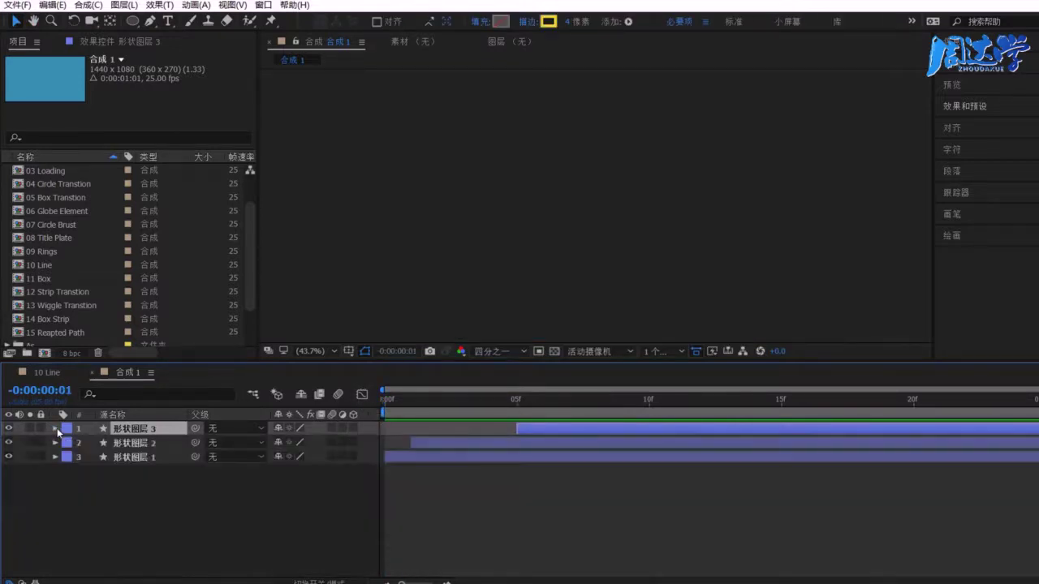
{"action": "left_click_drag", "start_coordinate": [410, 443], "coordinate": [435, 441]}
{"action": "mouse_move", "coordinate": [385, 402]}
{"action": "left_mouse_down"}
{"action": "mouse_move", "coordinate": [601, 422]}
{"action": "mouse_move", "coordinate": [387, 417]}
{"action": "left_mouse_up"}
{"action": "key", "text": "space"}
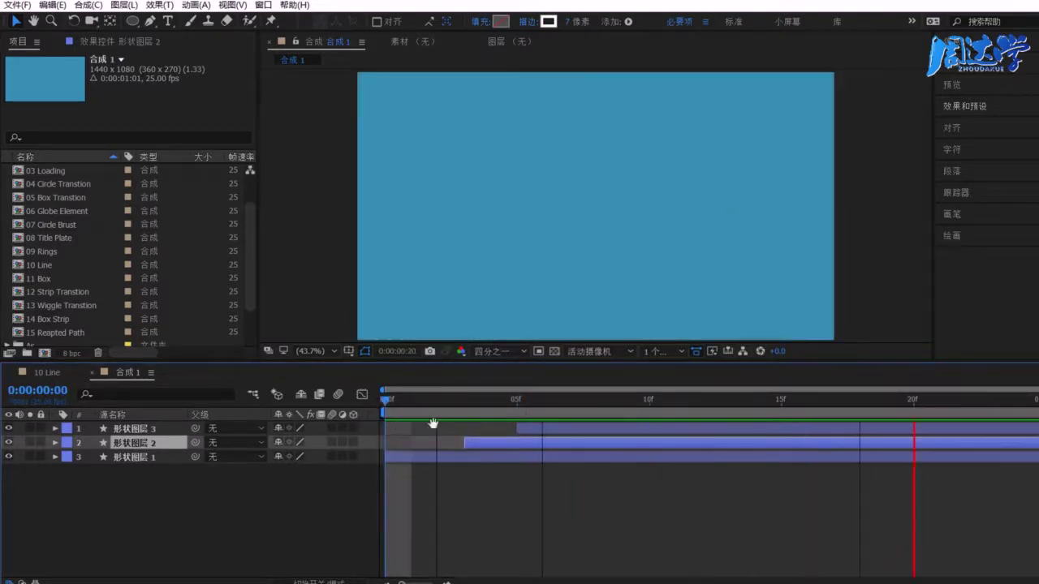
{"action": "left_click_drag", "start_coordinate": [527, 443], "coordinate": [467, 429]}
{"action": "key", "text": "space"}
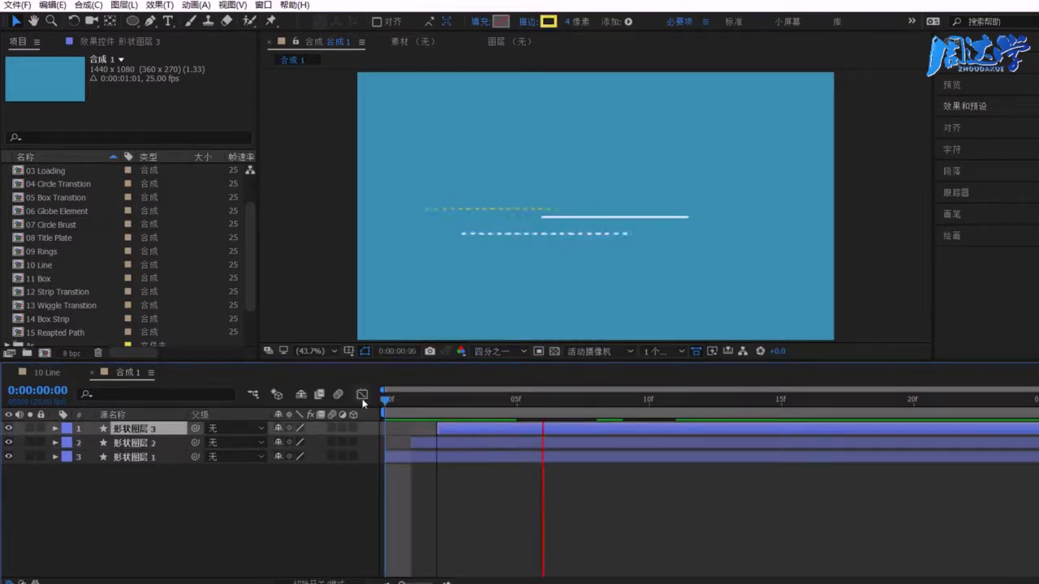
Step: Move 形状图层 3 about one frame earlier, preview it, then bring up the 10 Line comp
{"action": "left_click_drag", "start_coordinate": [384, 398], "coordinate": [466, 401]}
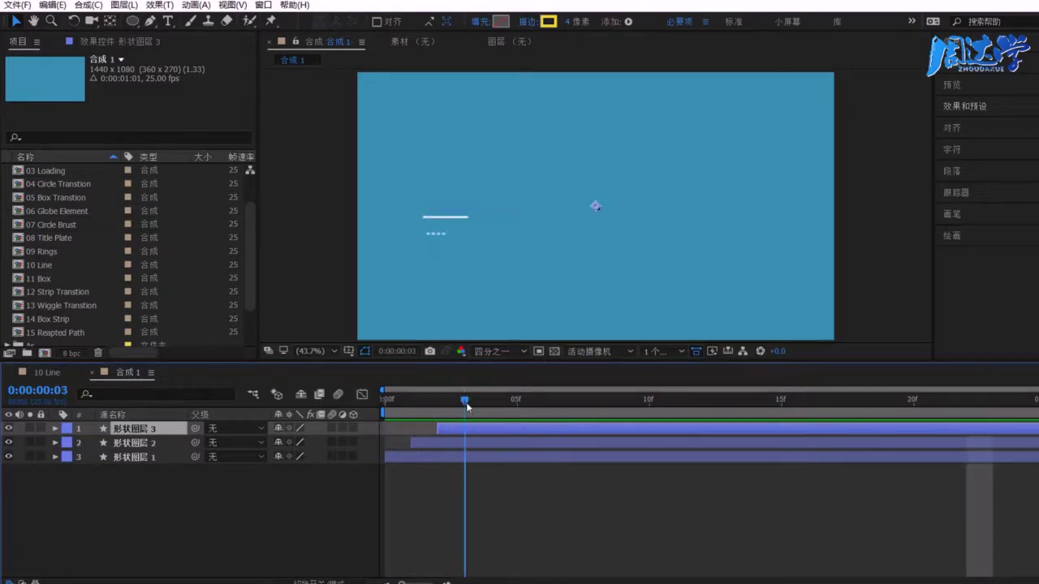
{"action": "key", "text": "Page_Down"}
{"action": "left_click", "coordinate": [468, 440]}
{"action": "left_click_drag", "start_coordinate": [456, 429], "coordinate": [435, 428]}
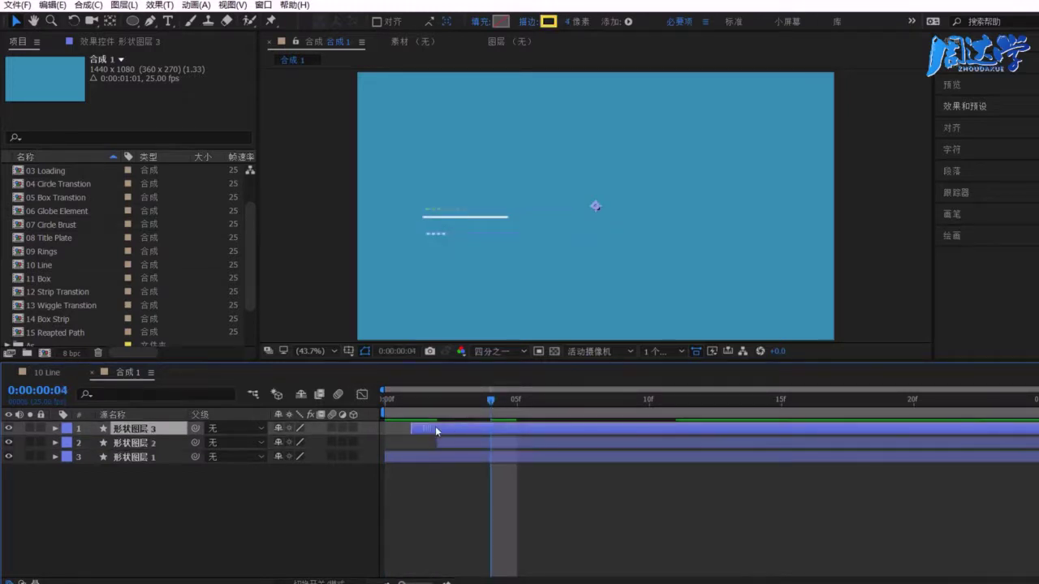
{"action": "key", "text": "space"}
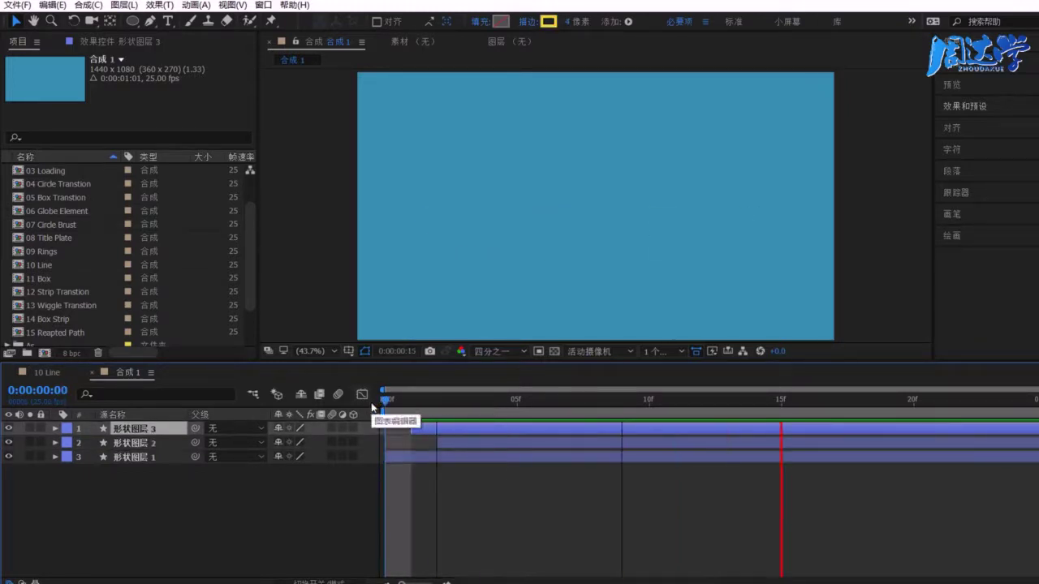
{"action": "mouse_move", "coordinate": [687, 416]}
{"action": "left_mouse_down"}
{"action": "mouse_move", "coordinate": [371, 403]}
{"action": "mouse_move", "coordinate": [627, 418]}
{"action": "left_mouse_up"}
{"action": "left_click", "coordinate": [53, 371]}
Step: Unsolo the Line layer, replay the 10 Line animation, and return to 合成 1
{"action": "left_click", "coordinate": [30, 485]}
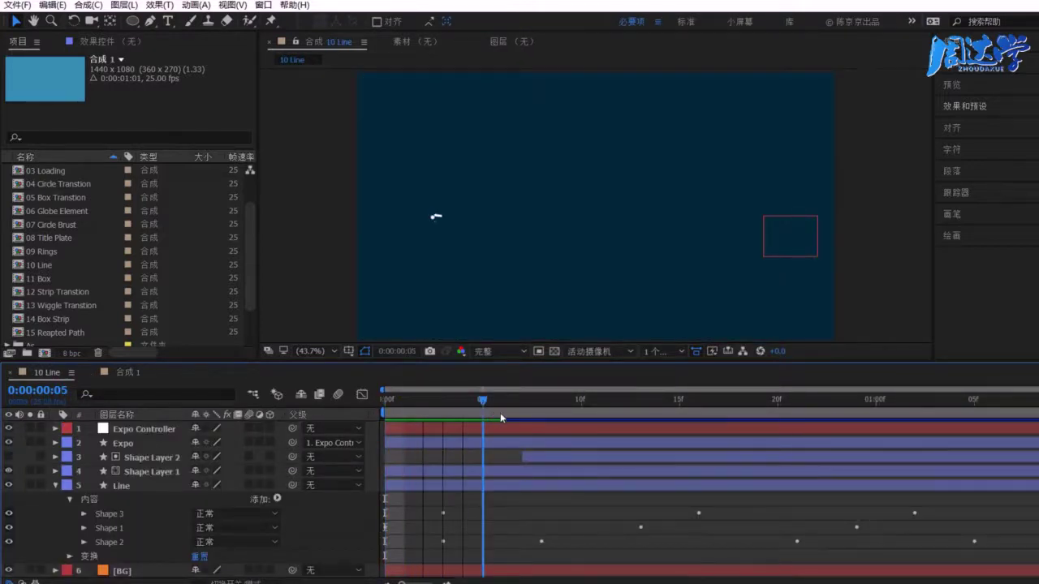
{"action": "key", "text": "space"}
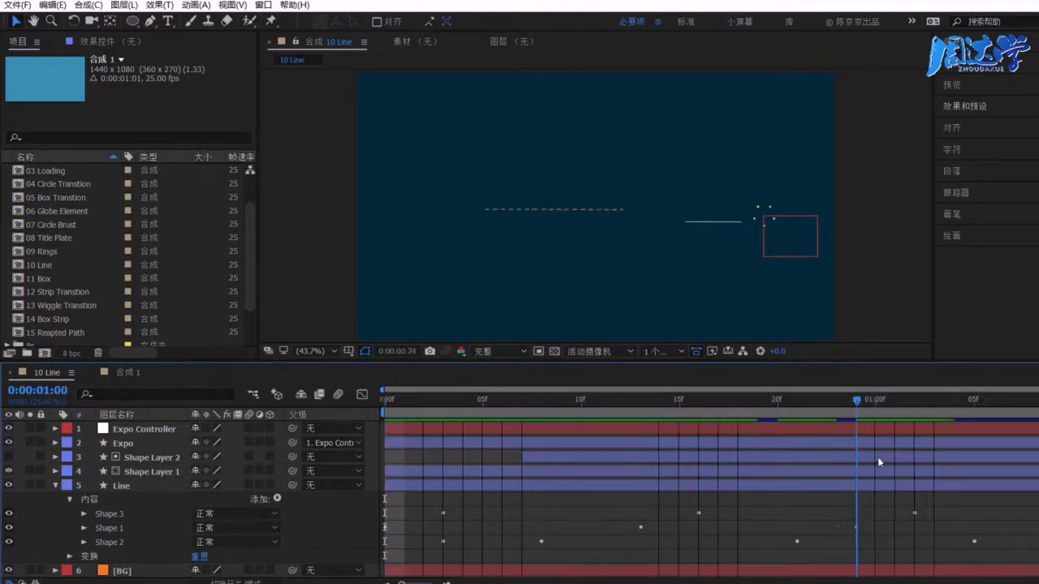
{"action": "key", "text": "space"}
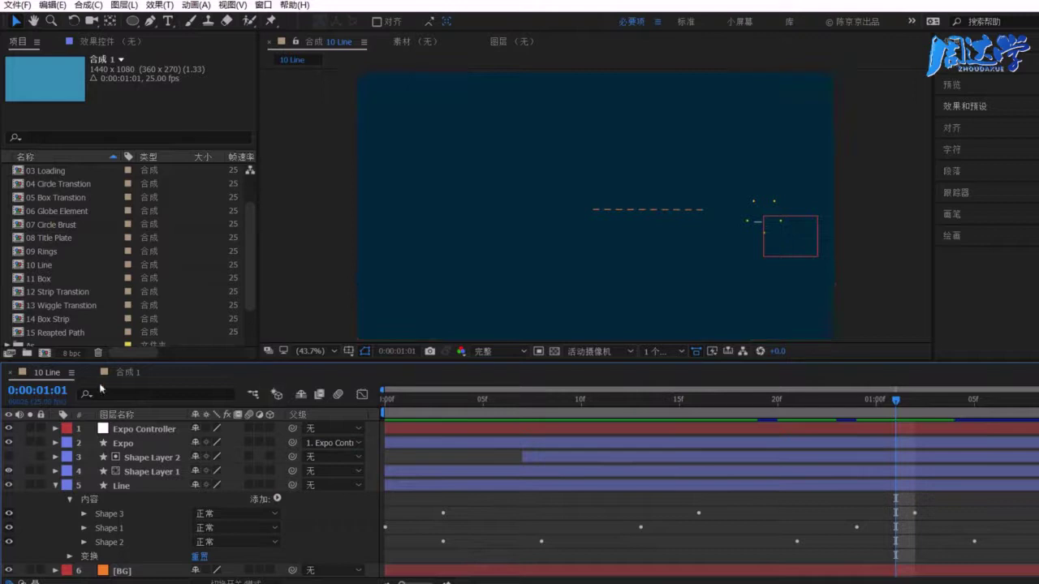
{"action": "left_click", "coordinate": [122, 372]}
Step: Draw a circle with the Ellipse tool and centre its anchor and position in the comp
{"action": "right_click", "coordinate": [213, 480]}
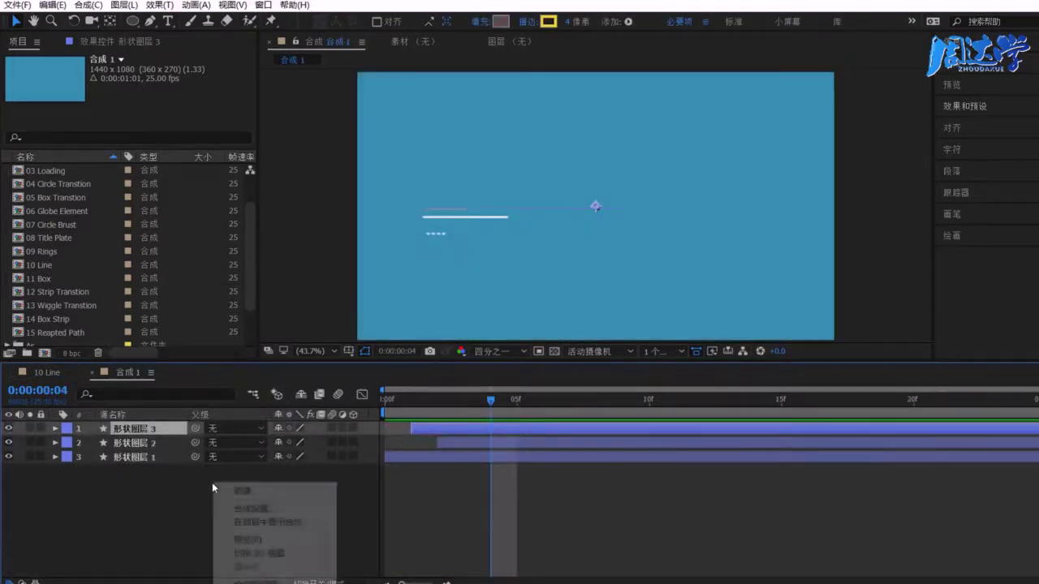
{"action": "key", "text": "Escape"}
{"action": "left_click", "coordinate": [131, 21]}
{"action": "mouse_move", "coordinate": [533, 203]}
{"action": "left_mouse_down"}
{"action": "mouse_move", "coordinate": [602, 258]}
{"action": "mouse_move", "coordinate": [651, 280]}
{"action": "left_mouse_up"}
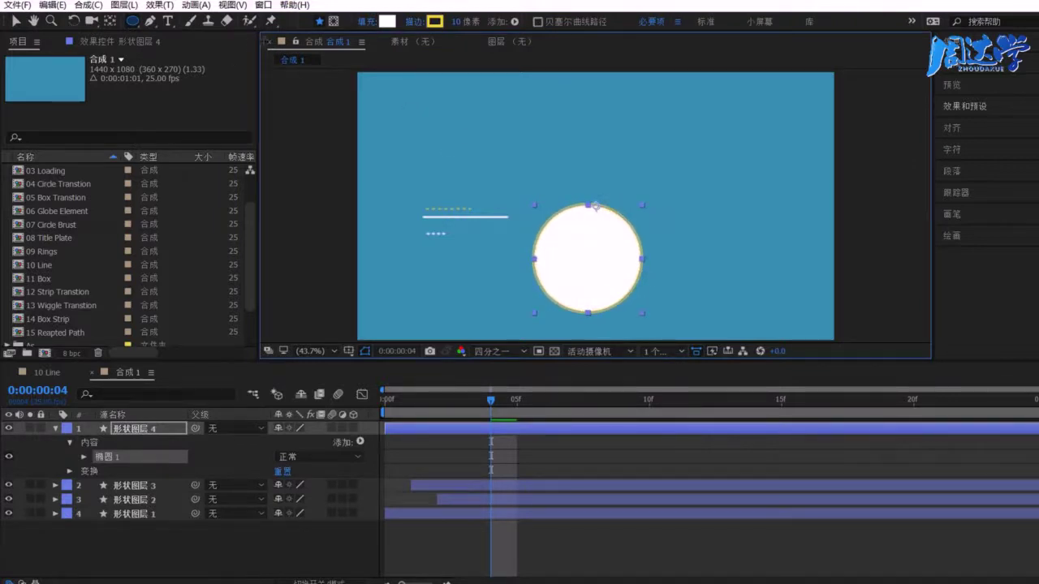
{"action": "left_click", "coordinate": [458, 21]}
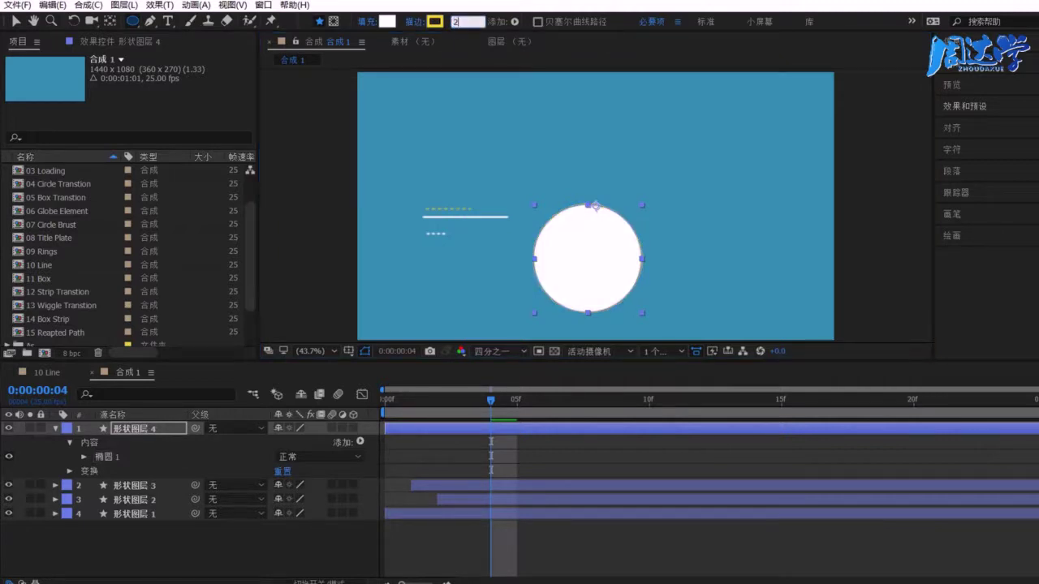
{"action": "key", "text": "Return"}
{"action": "key", "text": "v"}
{"action": "key", "text": "ctrl+alt+Home"}
{"action": "key", "text": "ctrl+Home"}
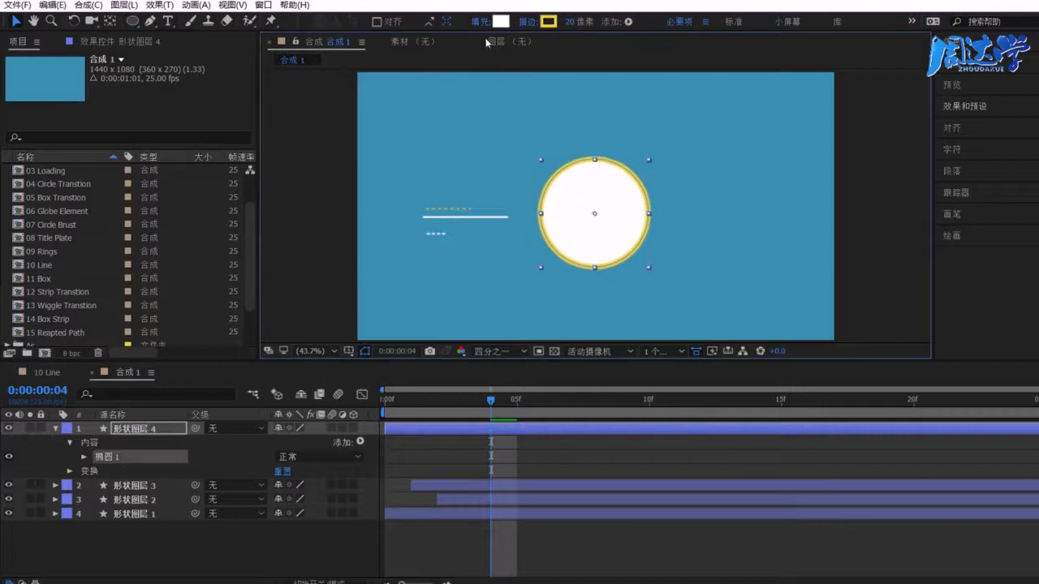
Step: Set the circle's fill to None, thicken the yellow stroke to 67 px, and expand the ellipse's properties
{"action": "left_click", "coordinate": [480, 22]}
{"action": "left_click", "coordinate": [468, 254]}
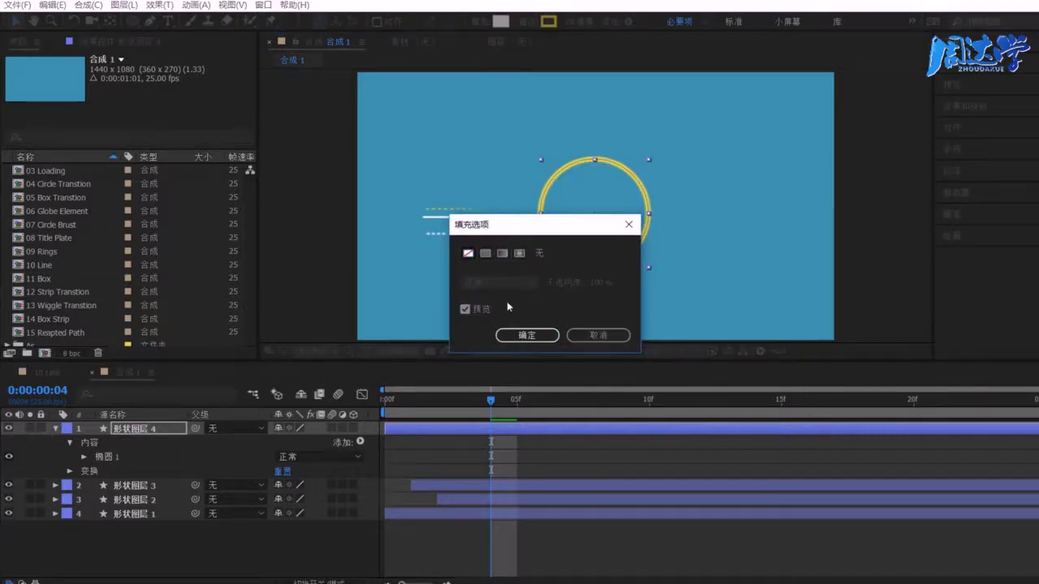
{"action": "left_click", "coordinate": [520, 335]}
{"action": "mouse_move", "coordinate": [572, 22]}
{"action": "left_mouse_down"}
{"action": "mouse_move", "coordinate": [652, 37]}
{"action": "mouse_move", "coordinate": [618, 35]}
{"action": "left_mouse_up"}
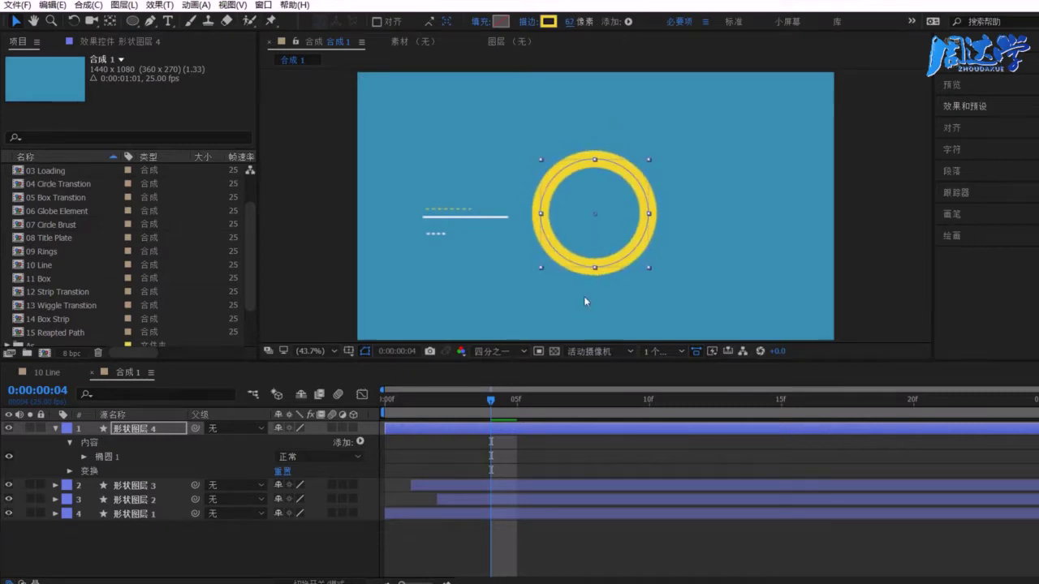
{"action": "left_click", "coordinate": [69, 442]}
{"action": "left_click", "coordinate": [69, 442]}
{"action": "left_click", "coordinate": [69, 442]}
{"action": "left_click", "coordinate": [69, 443]}
{"action": "left_click", "coordinate": [84, 457]}
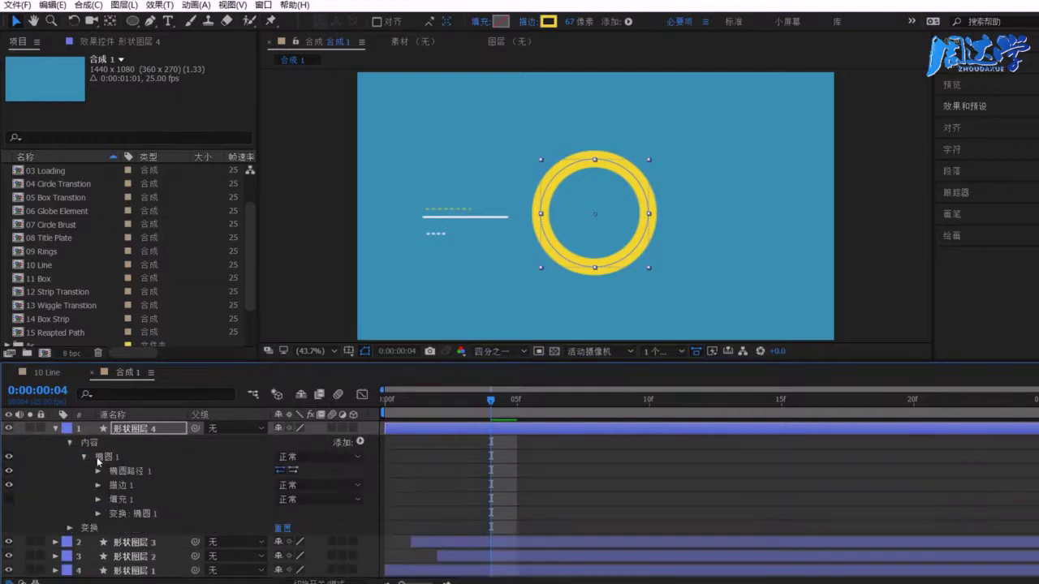
Step: Keyframe the ellipse's Scale from 0% up to 100%
{"action": "left_click", "coordinate": [125, 513]}
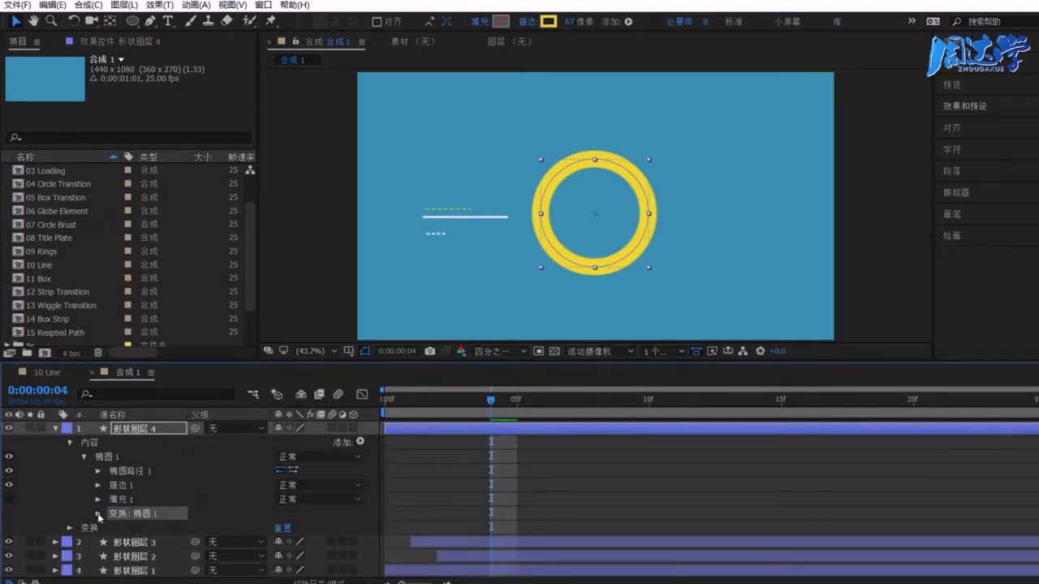
{"action": "left_click", "coordinate": [99, 515]}
{"action": "left_click", "coordinate": [146, 515]}
{"action": "left_click", "coordinate": [126, 513]}
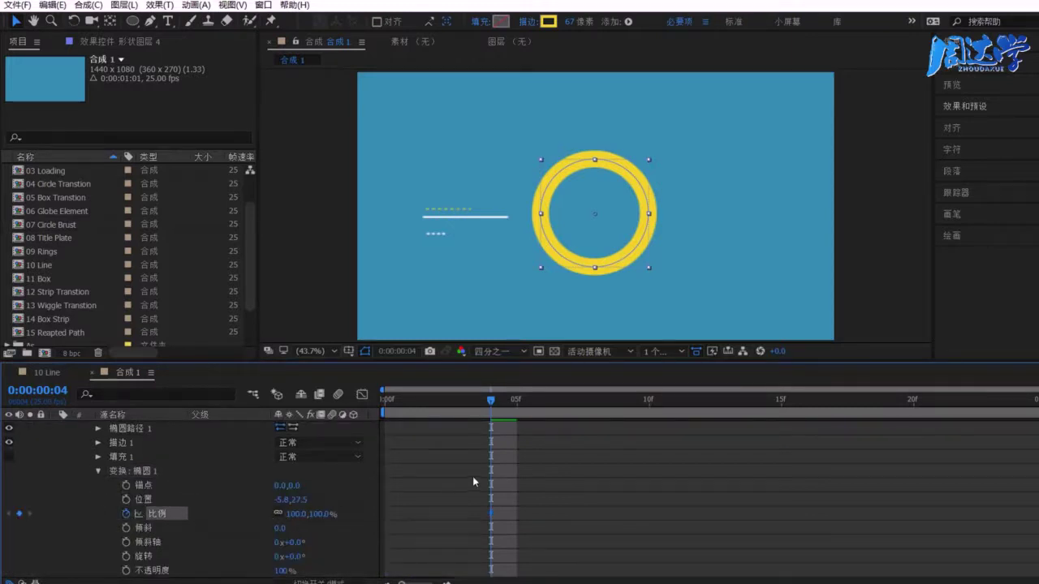
{"action": "mouse_move", "coordinate": [298, 514]}
{"action": "left_mouse_down"}
{"action": "mouse_move", "coordinate": [240, 513]}
{"action": "mouse_move", "coordinate": [296, 518]}
{"action": "left_mouse_up"}
{"action": "left_click", "coordinate": [295, 513]}
{"action": "type", "text": "0"}
{"action": "key", "text": "Return"}
{"action": "key", "text": "space"}
{"action": "left_click", "coordinate": [302, 513]}
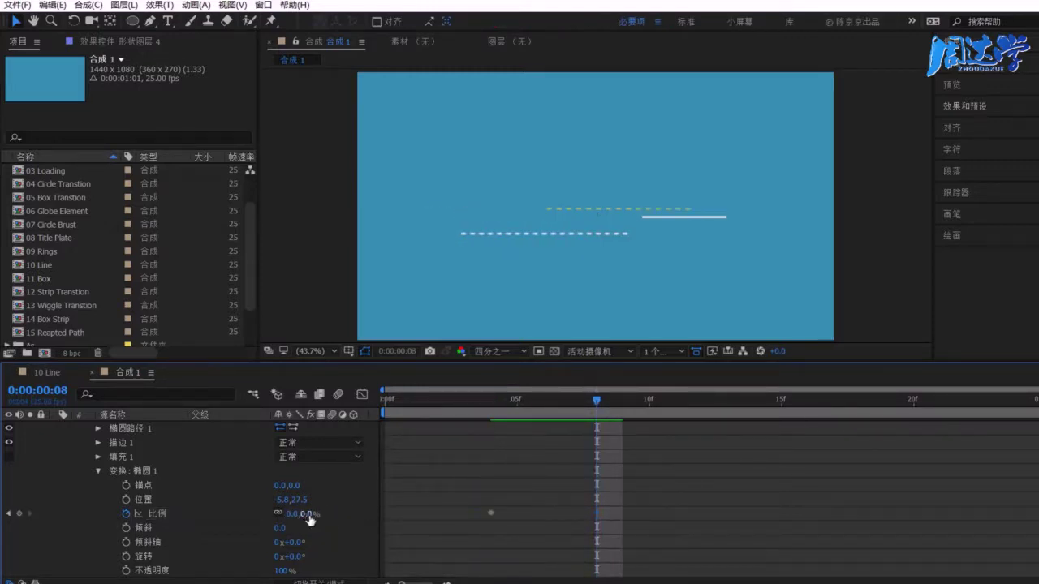
{"action": "type", "text": "100"}
{"action": "key", "text": "Tab"}
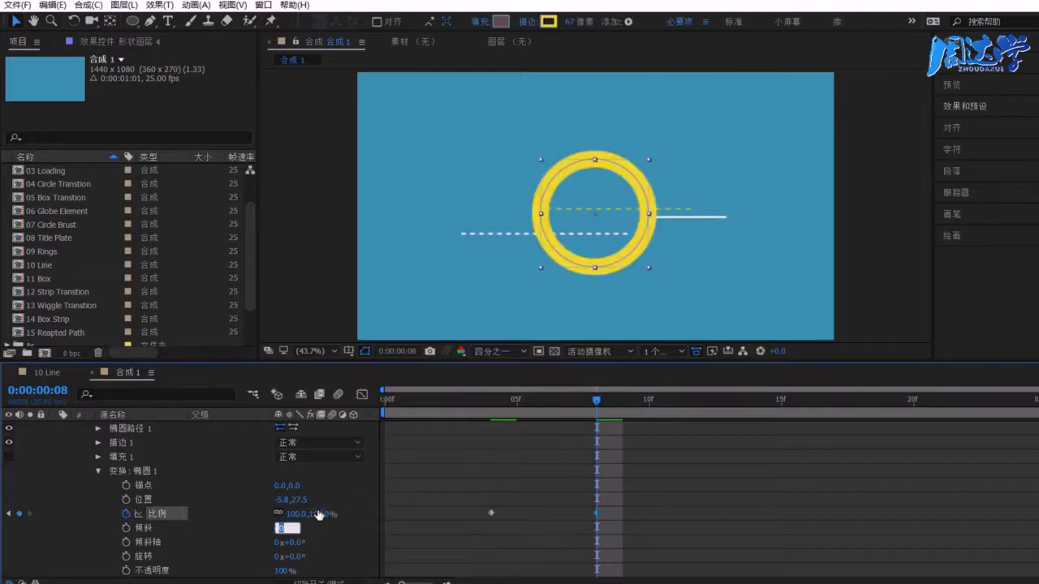
Step: Keyframe the ring's Stroke Width from 75 at frame 5 down to 0 at frame 8
{"action": "left_click", "coordinate": [130, 444]}
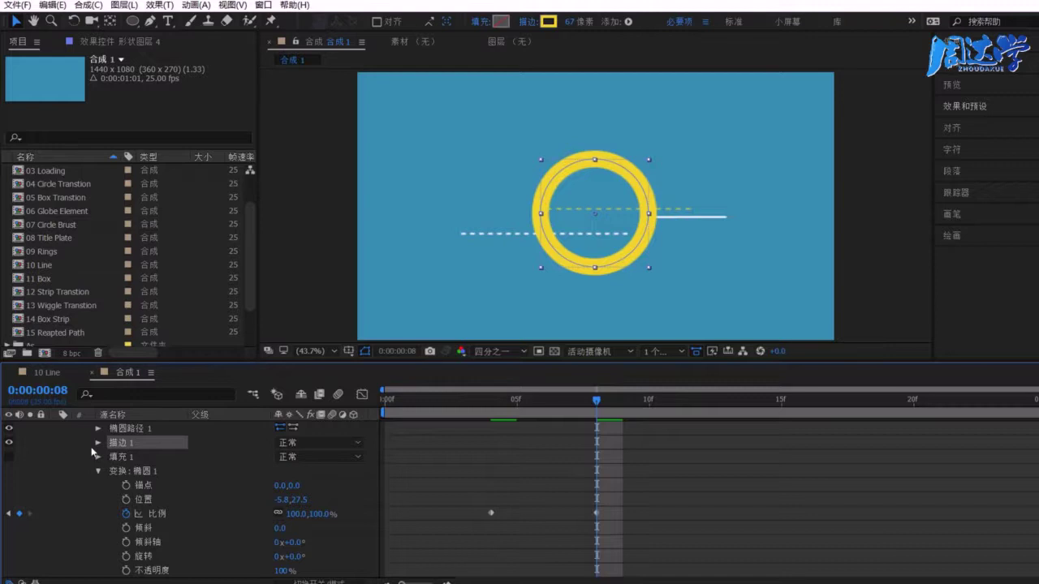
{"action": "left_click", "coordinate": [97, 443]}
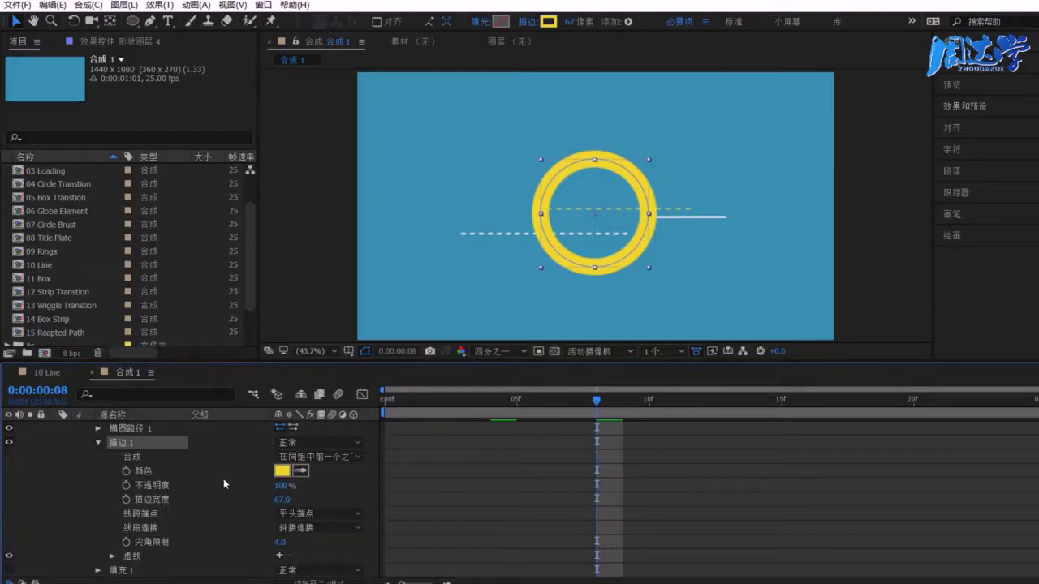
{"action": "left_click", "coordinate": [280, 500]}
{"action": "type", "text": "0"}
{"action": "key", "text": "Tab"}
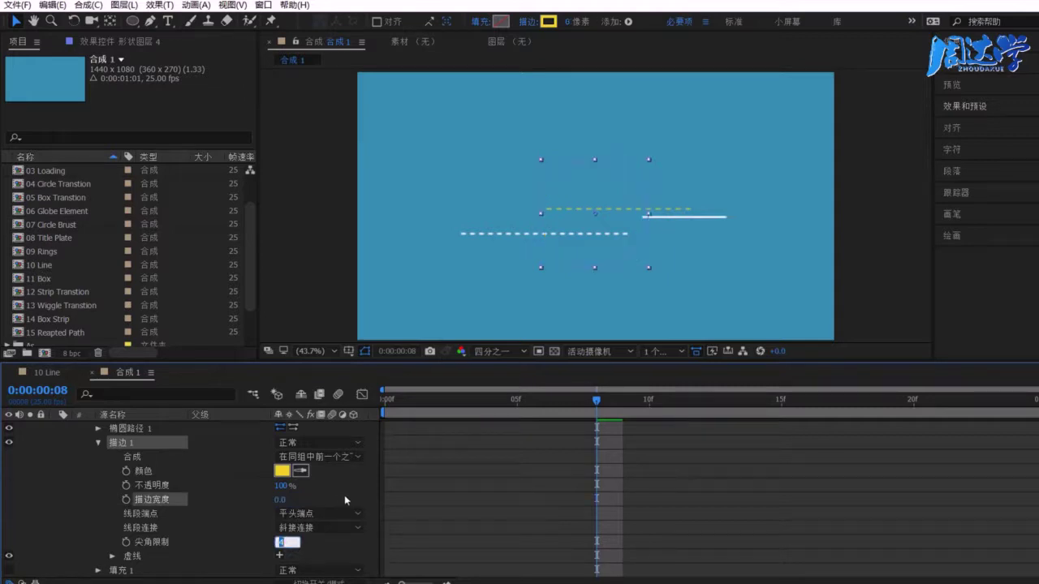
{"action": "left_click", "coordinate": [126, 500]}
{"action": "left_click_drag", "start_coordinate": [593, 401], "coordinate": [511, 406]}
{"action": "left_click", "coordinate": [280, 500]}
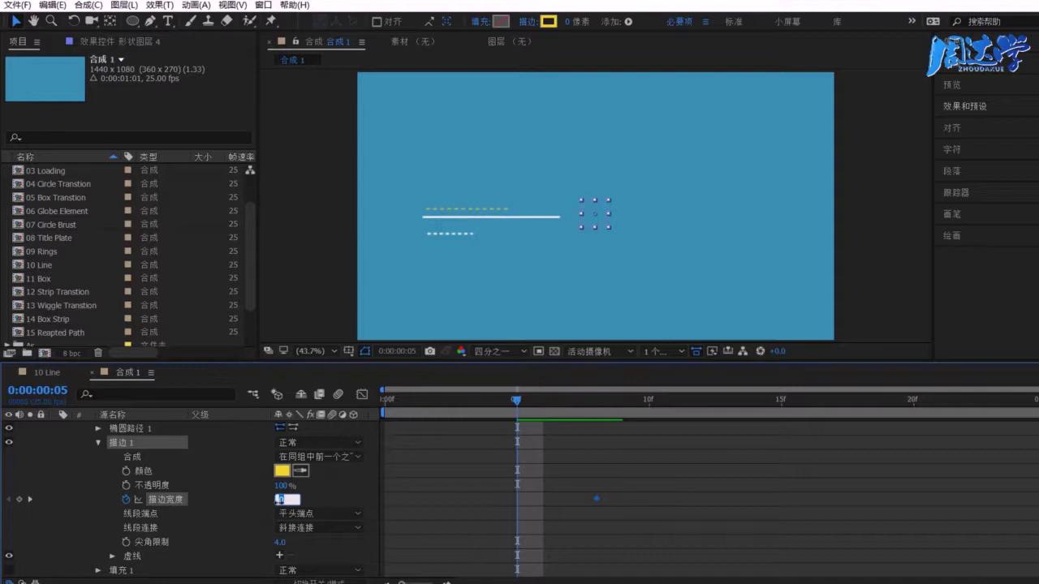
{"action": "type", "text": "75"}
{"action": "key", "text": "Tab"}
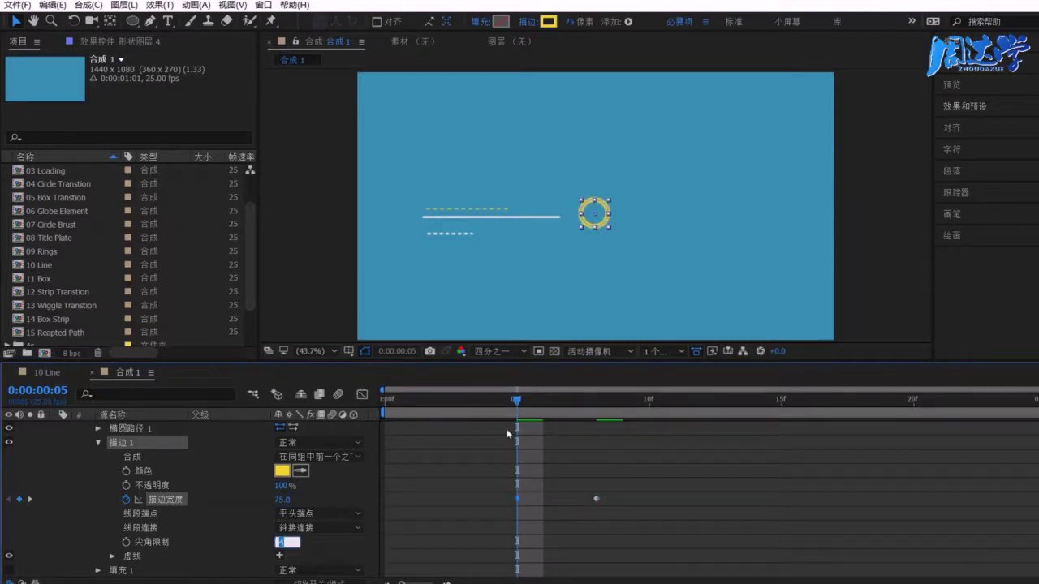
{"action": "left_click_drag", "start_coordinate": [482, 404], "coordinate": [490, 404]}
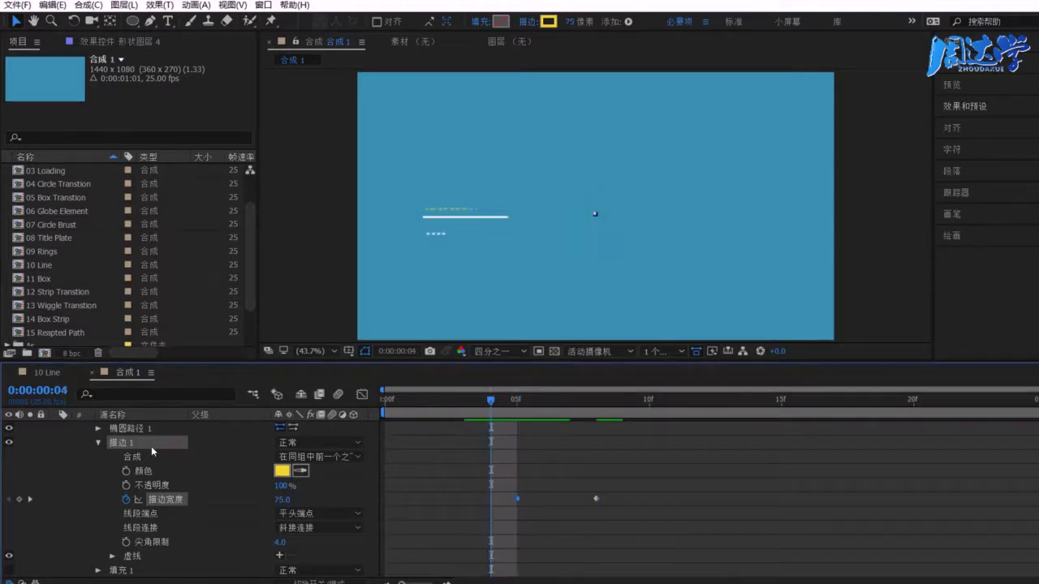
Step: Show the animated properties with U, shift the first stroke-width keyframe earlier, and preview the ring
{"action": "left_click", "coordinate": [98, 442]}
{"action": "left_click", "coordinate": [130, 429]}
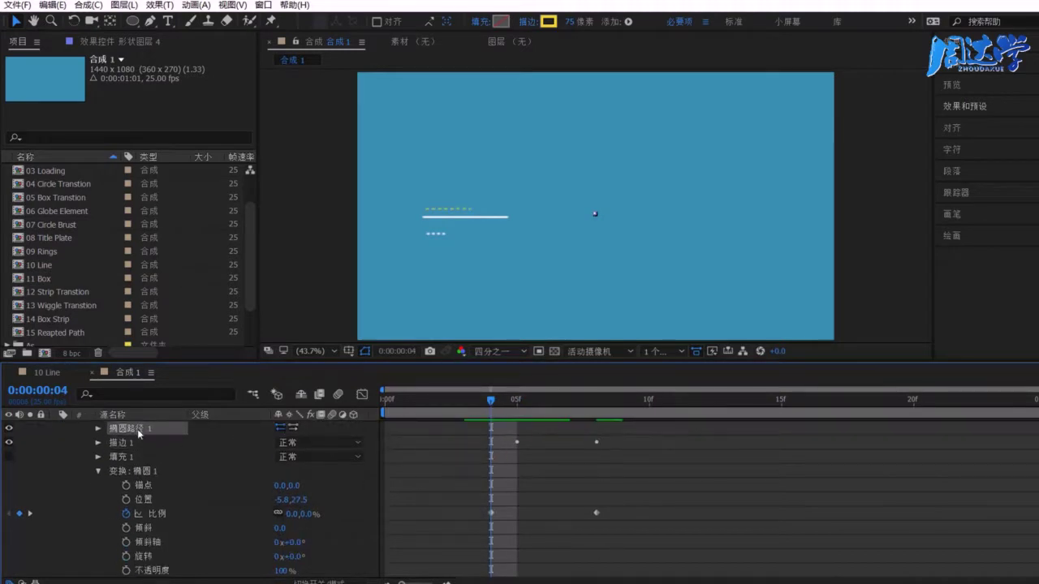
{"action": "scroll", "coordinate": [138, 434], "scroll_direction": "up", "scroll_amount": 1}
{"action": "left_click", "coordinate": [134, 425]}
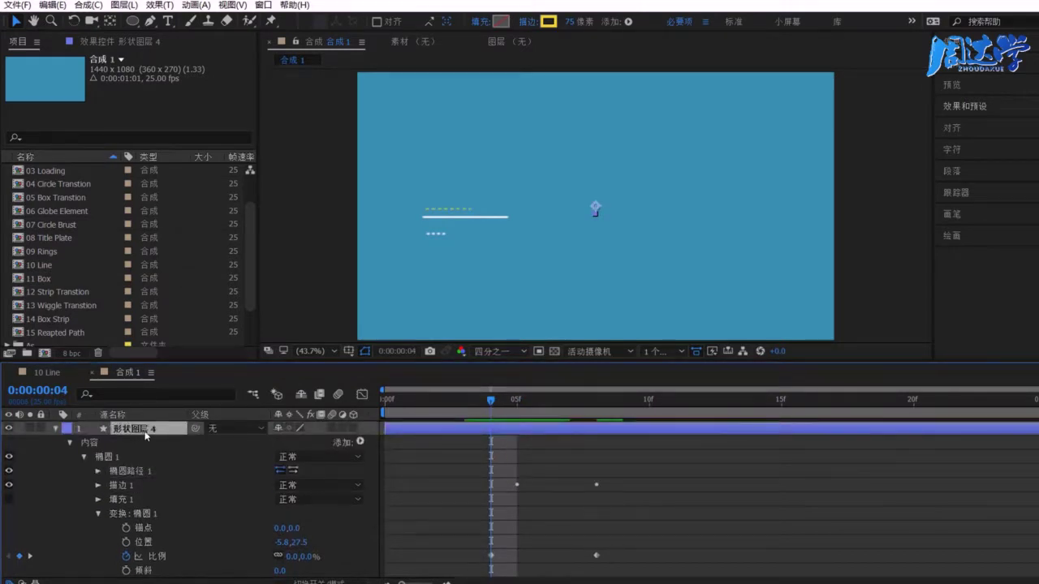
{"action": "key", "text": "u"}
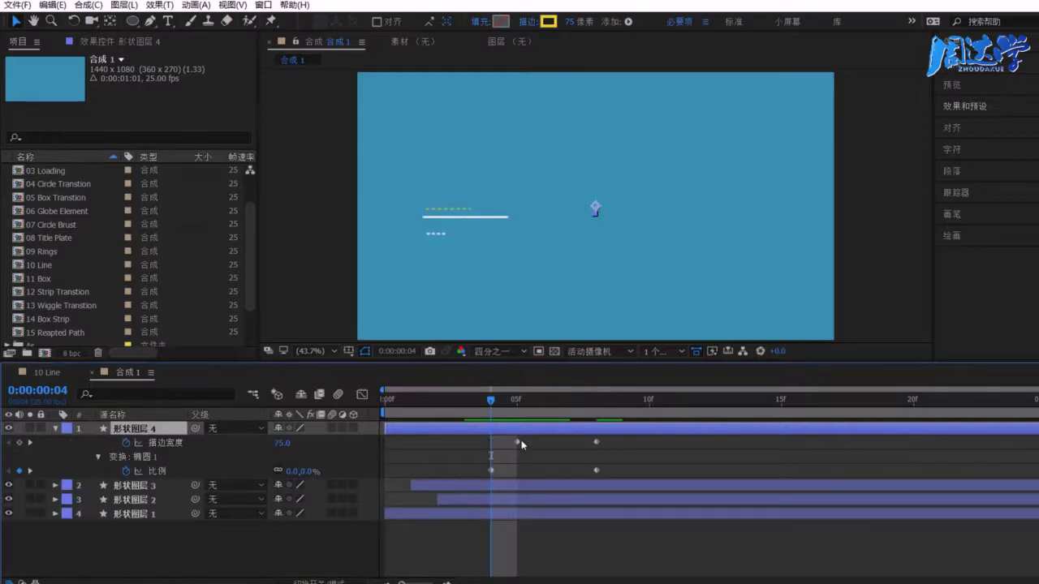
{"action": "left_click_drag", "start_coordinate": [518, 441], "coordinate": [496, 444]}
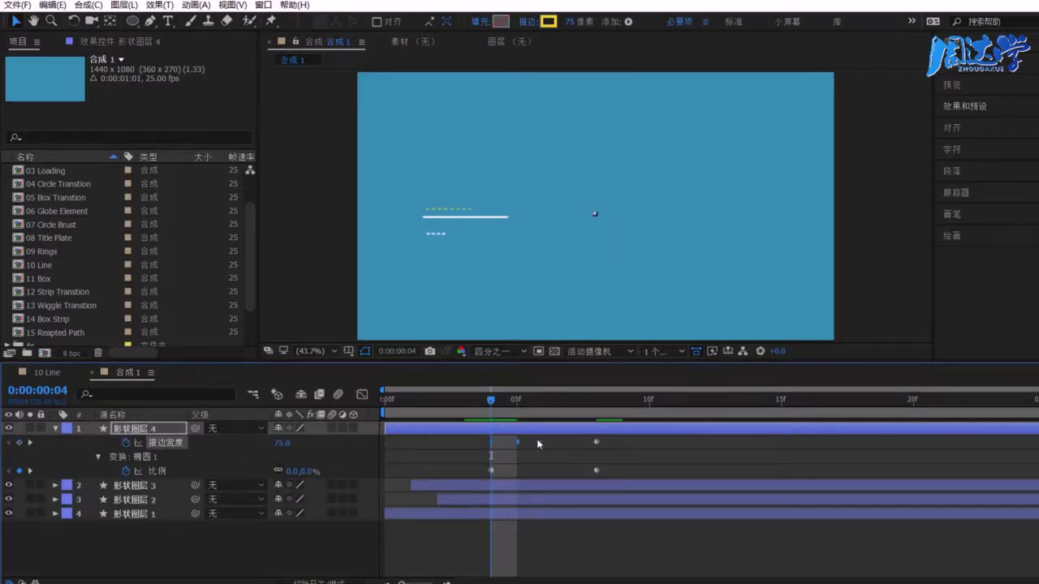
{"action": "key", "text": "space"}
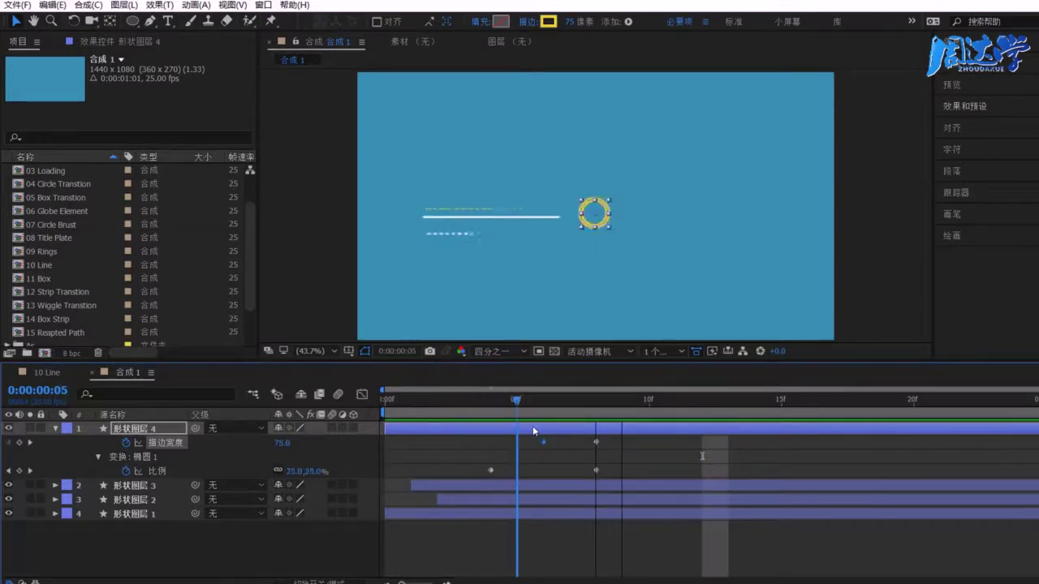
{"action": "key", "text": "space"}
{"action": "left_click_drag", "start_coordinate": [281, 443], "coordinate": [543, 455]}
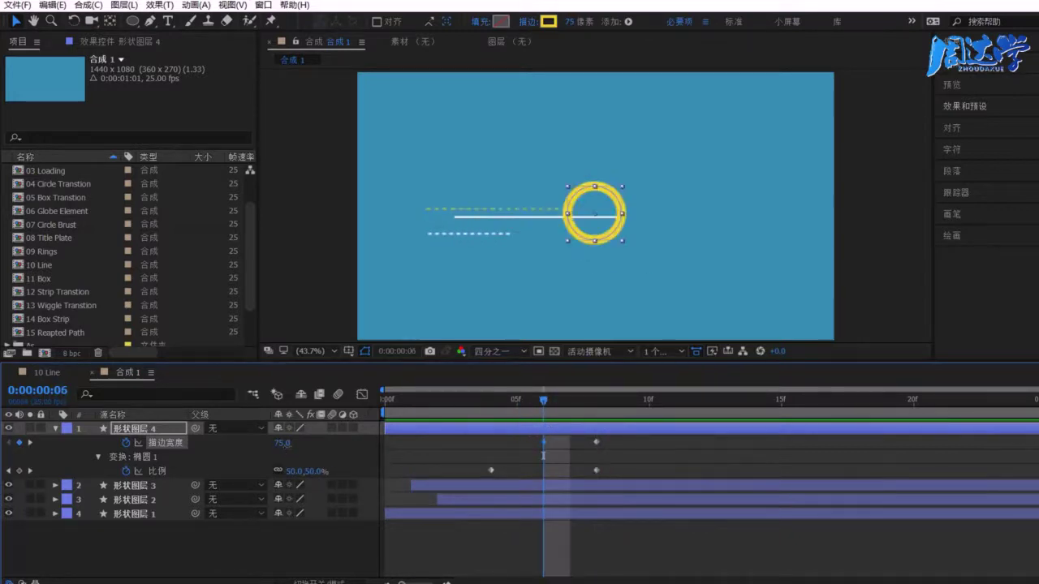
{"action": "left_click_drag", "start_coordinate": [542, 400], "coordinate": [589, 428]}
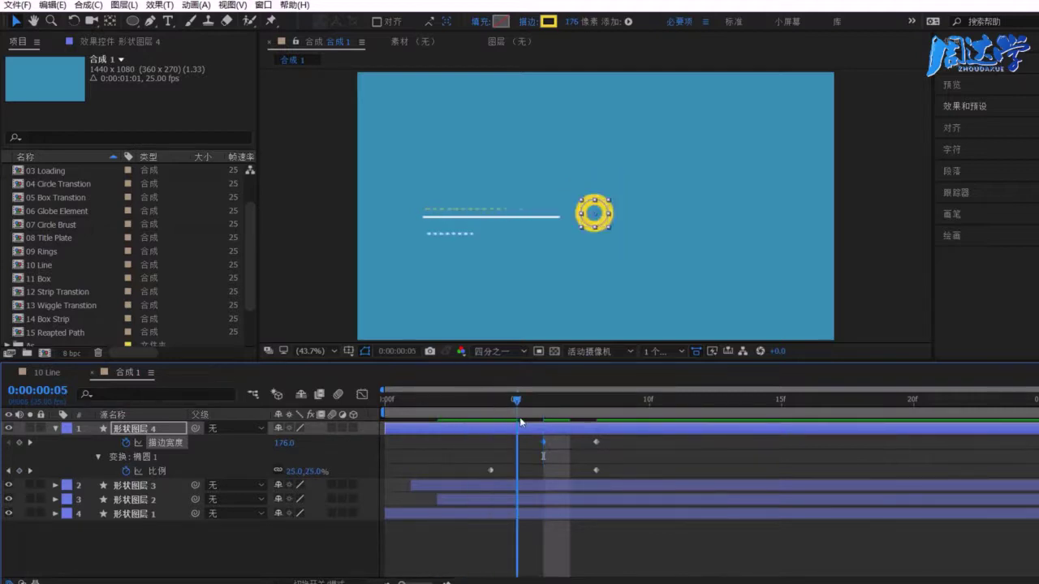
{"action": "key", "text": "Page_Up"}
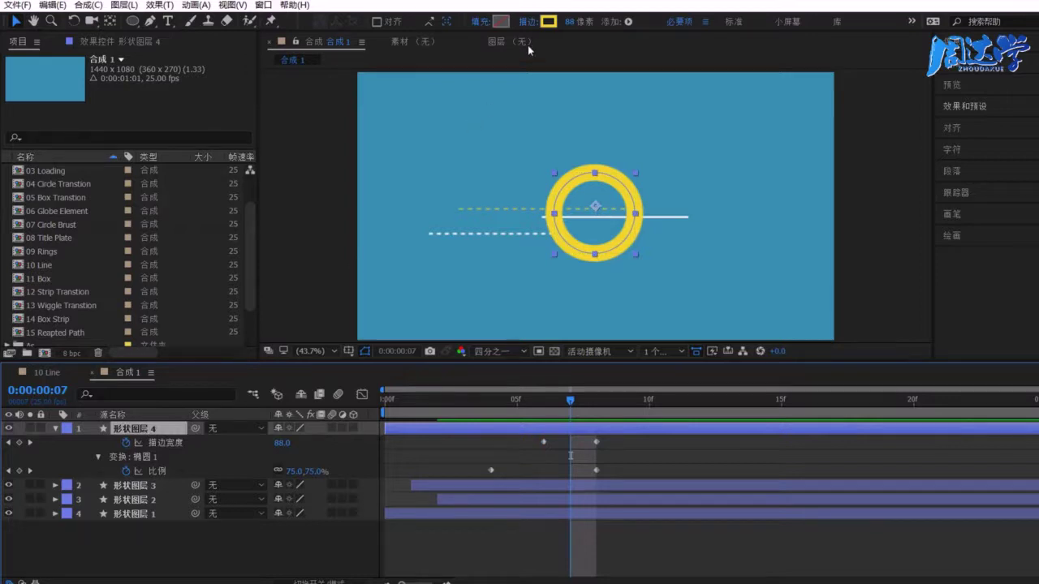
Step: Change the ring's stroke colour to off-white F5F2DE
{"action": "left_click", "coordinate": [549, 21]}
{"action": "left_click", "coordinate": [224, 231]}
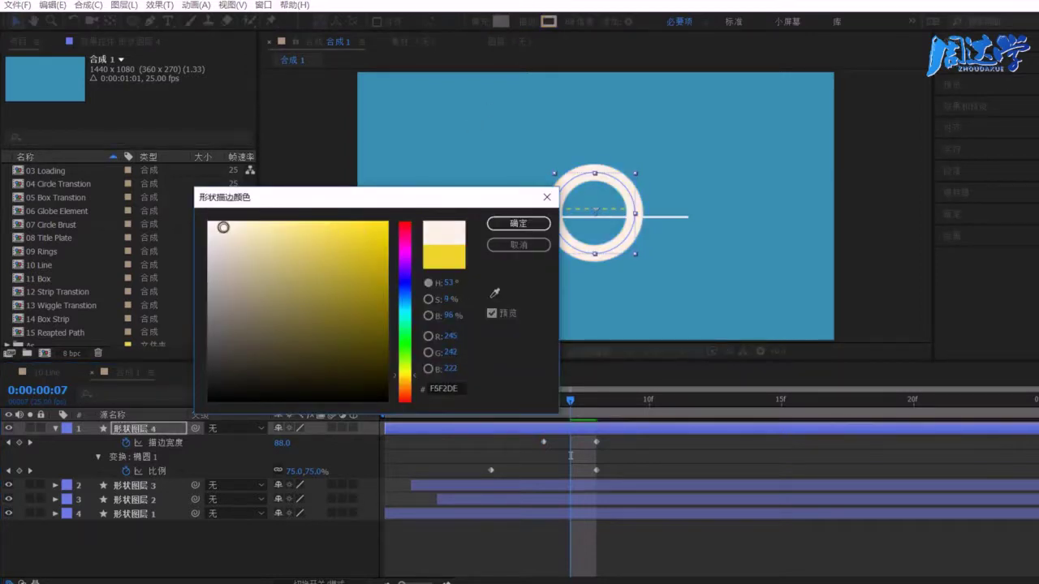
{"action": "left_click", "coordinate": [511, 223]}
Step: Scale 形状图层 4 to 13%, move it left of the dashed lines, and play it back
{"action": "left_click", "coordinate": [172, 428]}
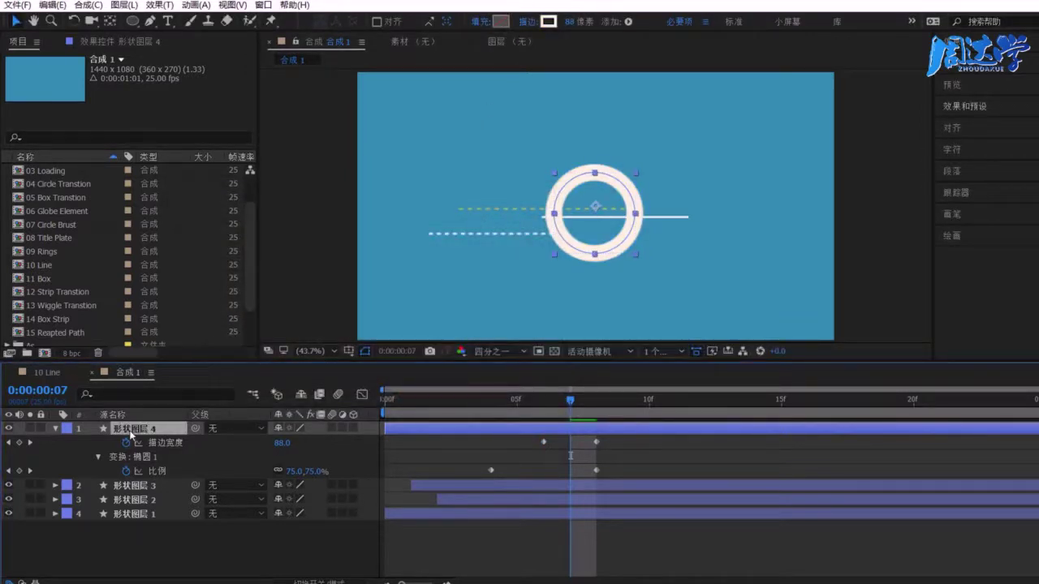
{"action": "key", "text": "s"}
{"action": "mouse_move", "coordinate": [318, 452]}
{"action": "left_mouse_down"}
{"action": "mouse_move", "coordinate": [268, 452]}
{"action": "mouse_move", "coordinate": [337, 443]}
{"action": "left_mouse_up"}
{"action": "left_click_drag", "start_coordinate": [617, 241], "coordinate": [482, 254]}
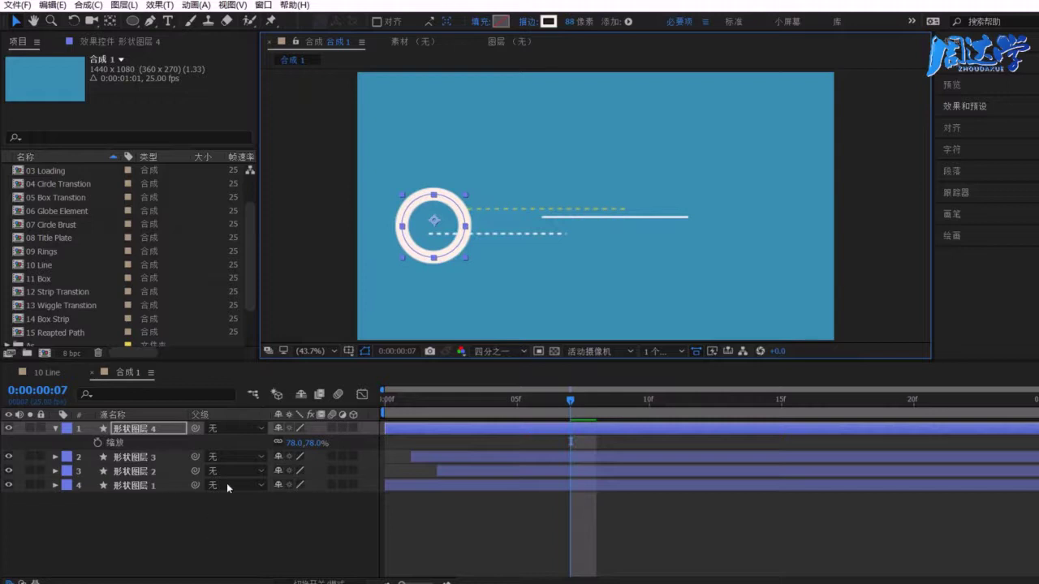
{"action": "left_click_drag", "start_coordinate": [296, 443], "coordinate": [239, 448]}
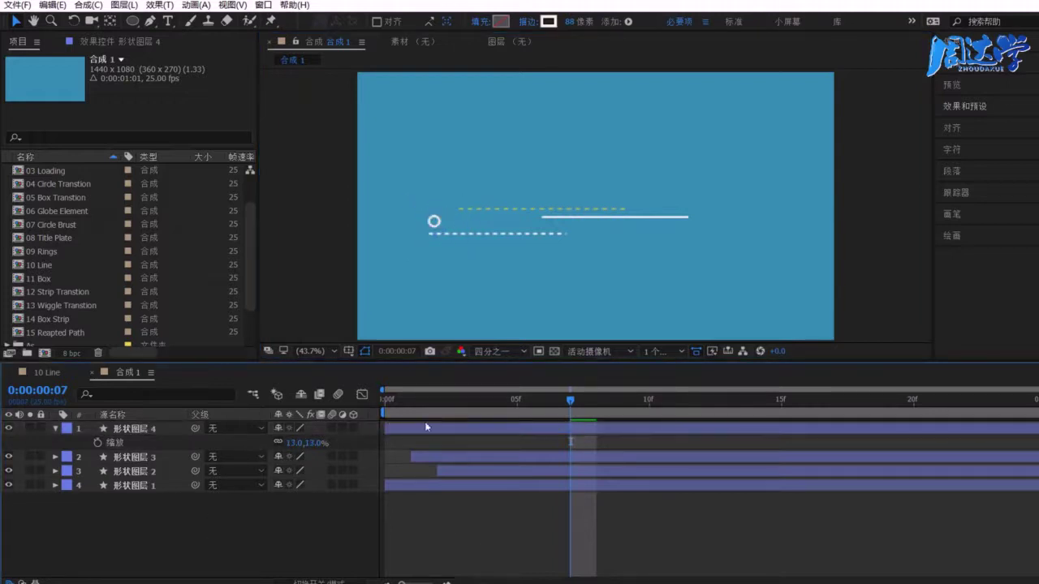
{"action": "left_click", "coordinate": [386, 411]}
{"action": "key", "text": "space"}
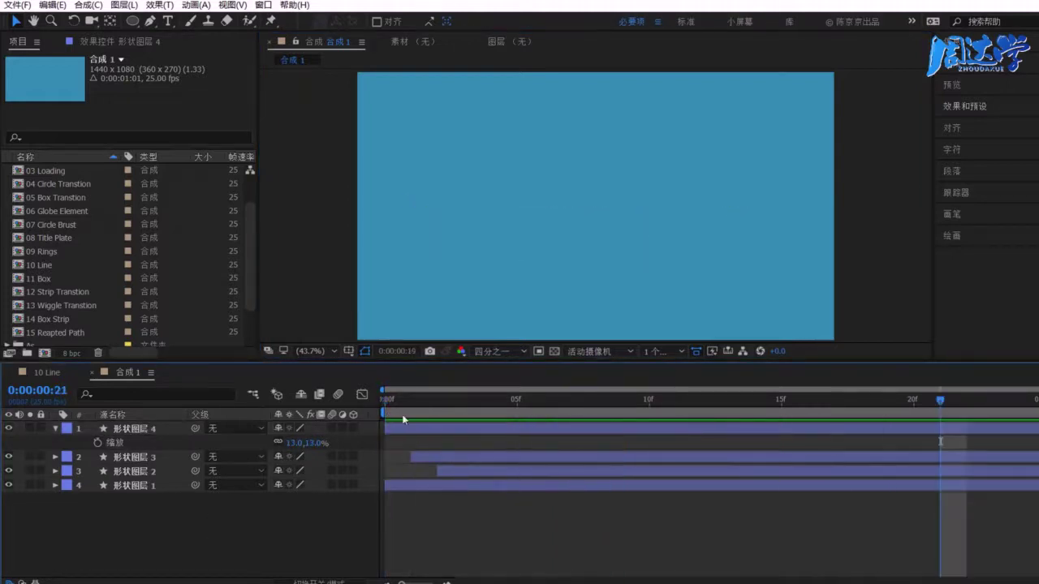
Step: Select the ring layer, check frames 1–5, and preview from the start
{"action": "left_click", "coordinate": [155, 434]}
{"action": "left_click_drag", "start_coordinate": [385, 399], "coordinate": [596, 410]}
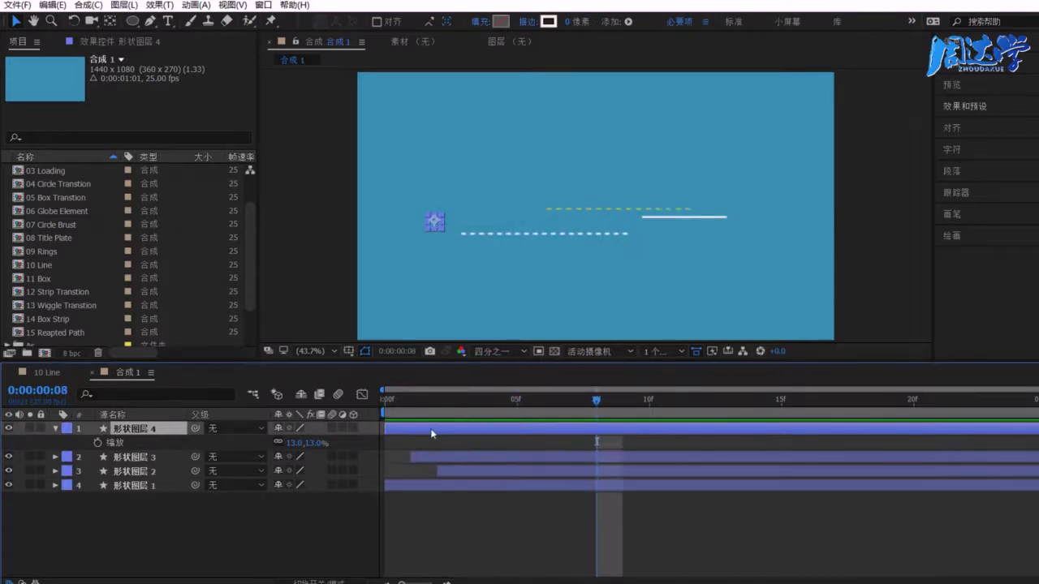
{"action": "left_click", "coordinate": [428, 401]}
{"action": "left_click_drag", "start_coordinate": [430, 403], "coordinate": [436, 400]}
{"action": "key", "text": "Home"}
{"action": "key", "text": "space"}
{"action": "key", "text": "space"}
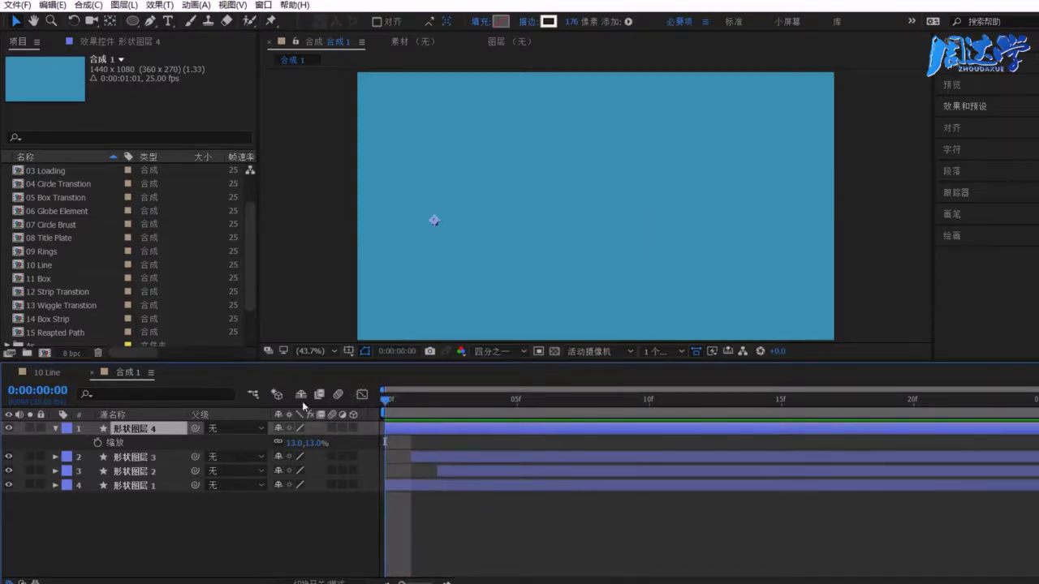
Step: Replay the preview, comparing the start of 形状图层 3 with the ring layer
{"action": "key", "text": "Return"}
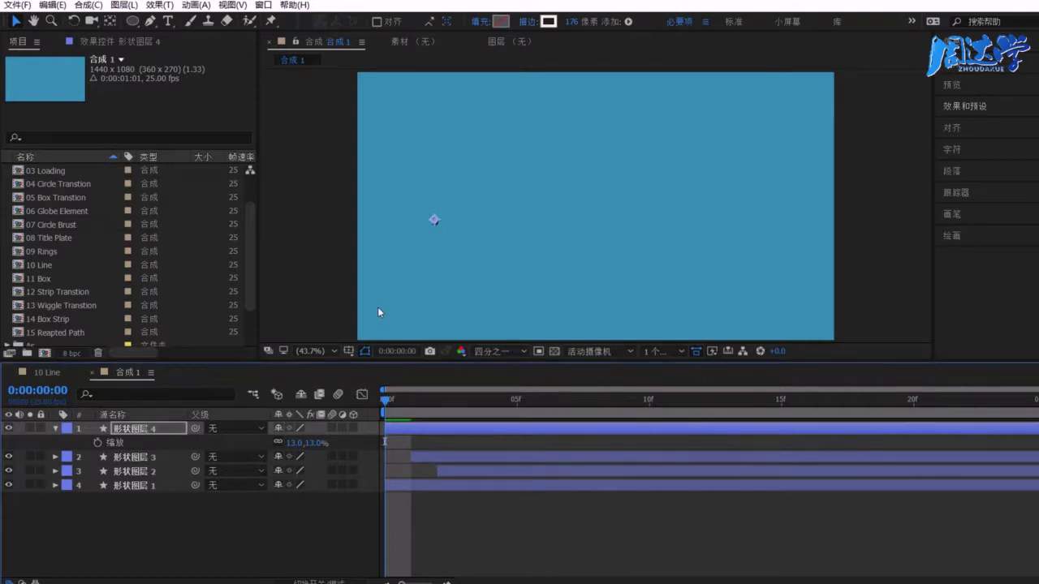
{"action": "key", "text": "space"}
{"action": "key", "text": "space"}
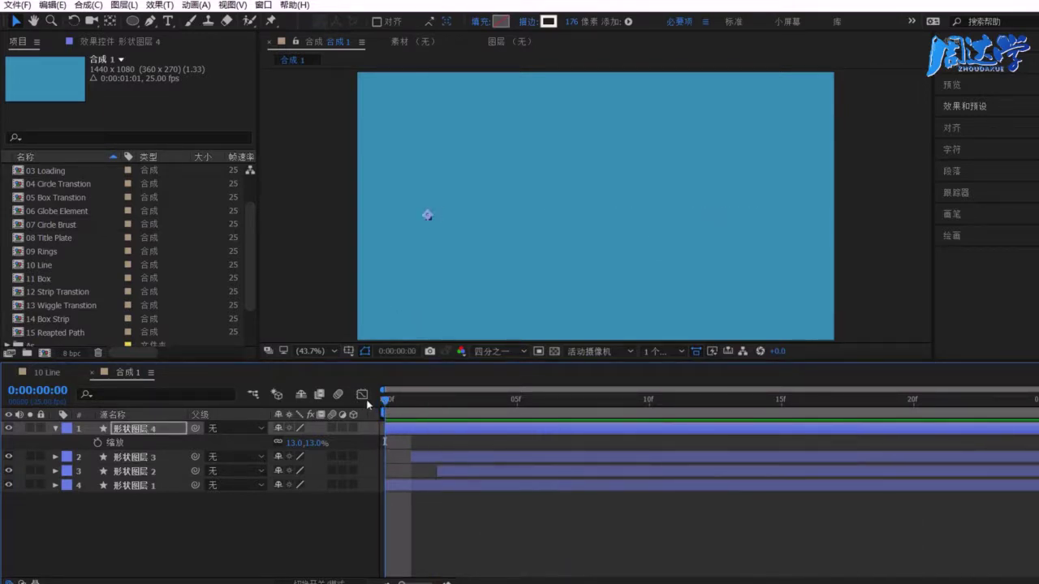
{"action": "left_click", "coordinate": [453, 457]}
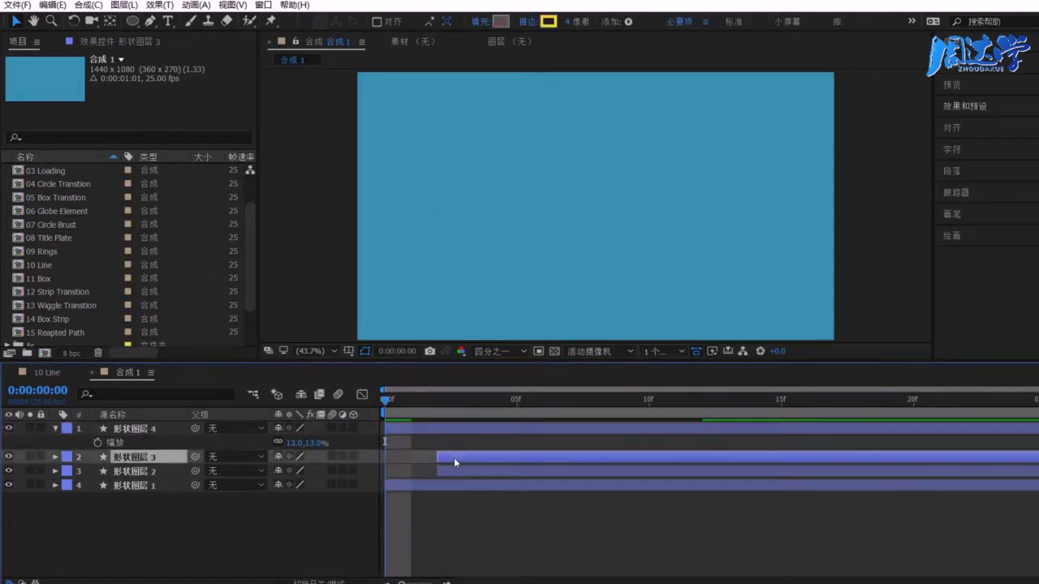
{"action": "left_click", "coordinate": [406, 428]}
{"action": "key", "text": "space"}
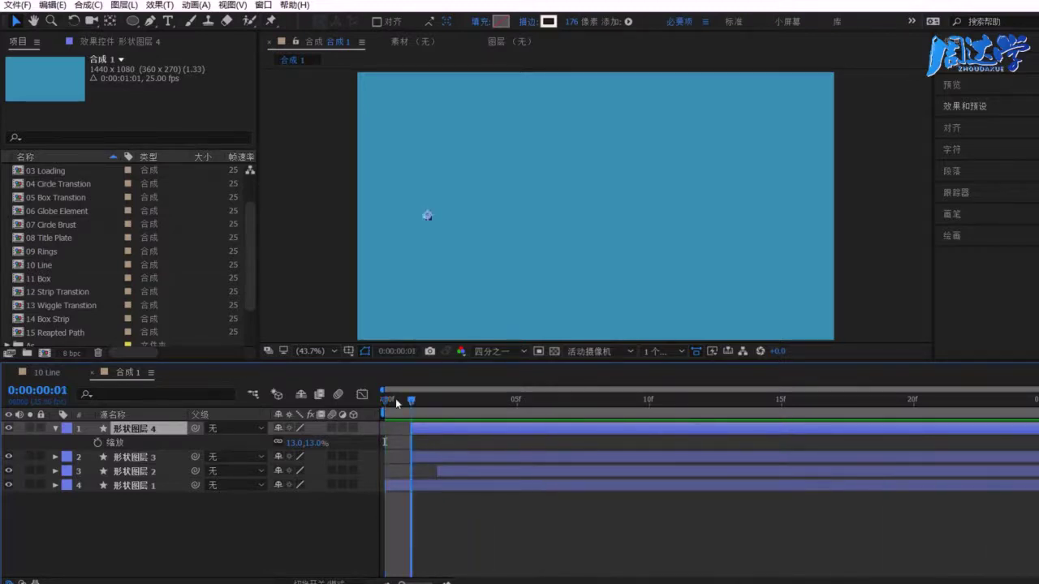
{"action": "key", "text": "space"}
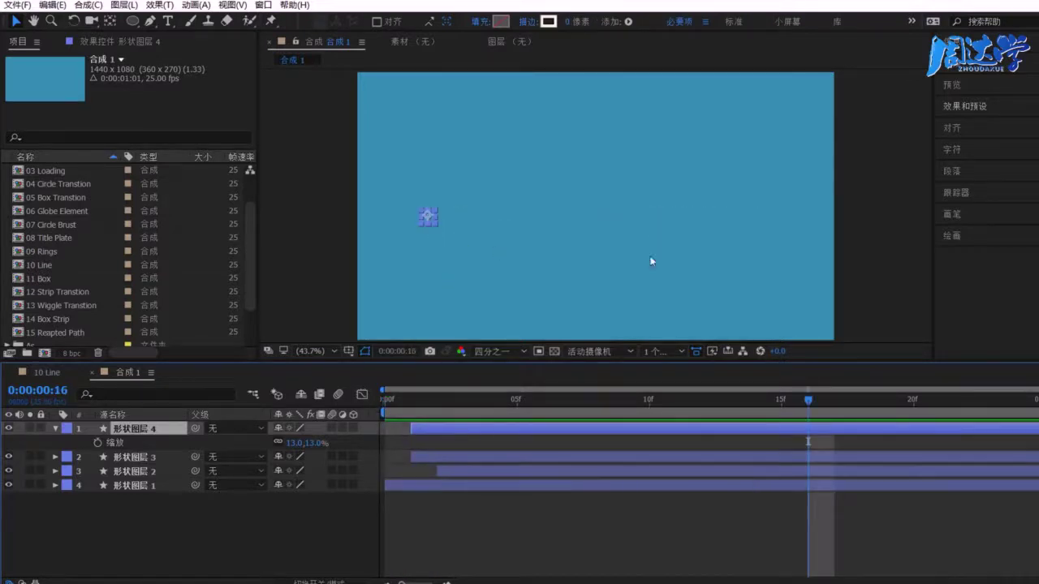
{"action": "key", "text": "space"}
Step: Scrub through the 10 Line reference animation, then return to 合成 1
{"action": "left_click", "coordinate": [49, 372]}
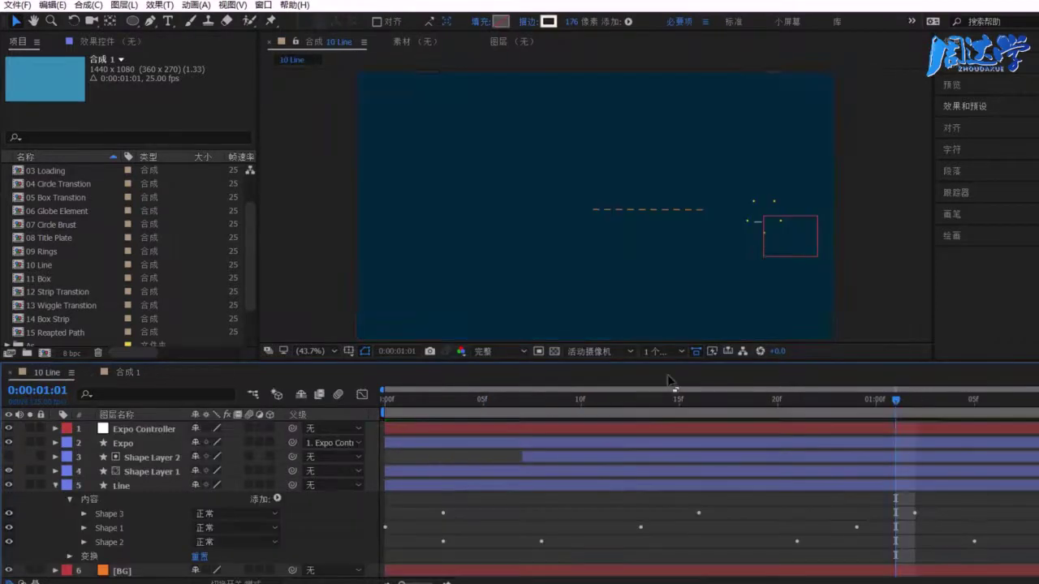
{"action": "left_click_drag", "start_coordinate": [899, 410], "coordinate": [875, 400]}
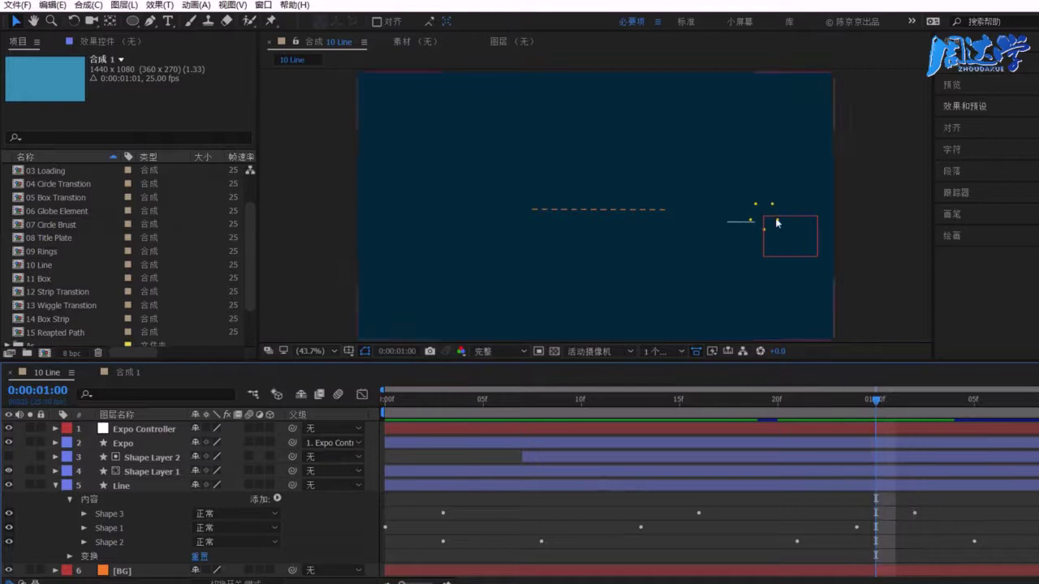
{"action": "left_click", "coordinate": [128, 373]}
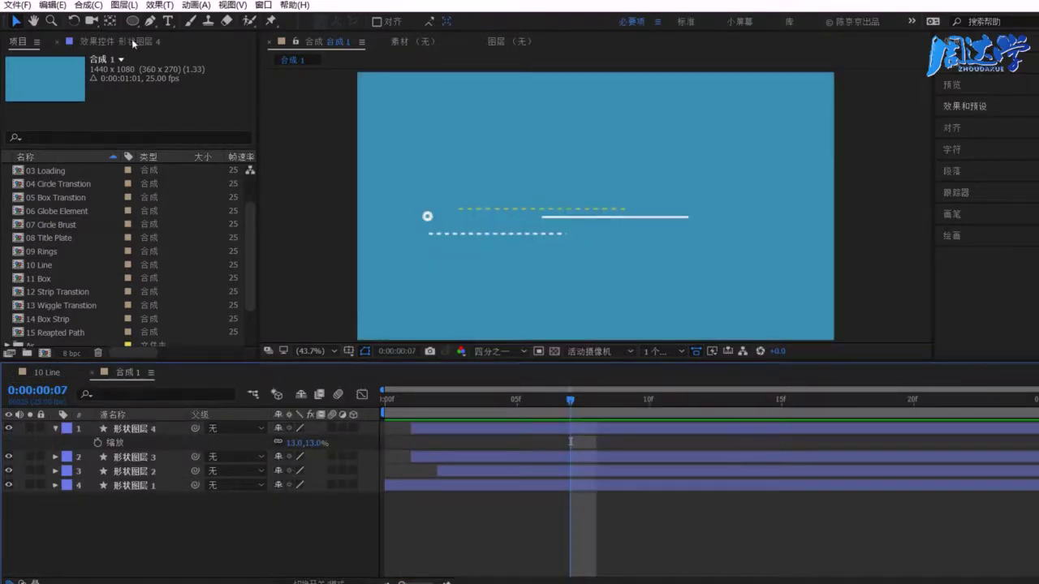
Step: Draw a small star at the canvas's upper right with the Star tool
{"action": "left_click_drag", "start_coordinate": [132, 21], "coordinate": [162, 54]}
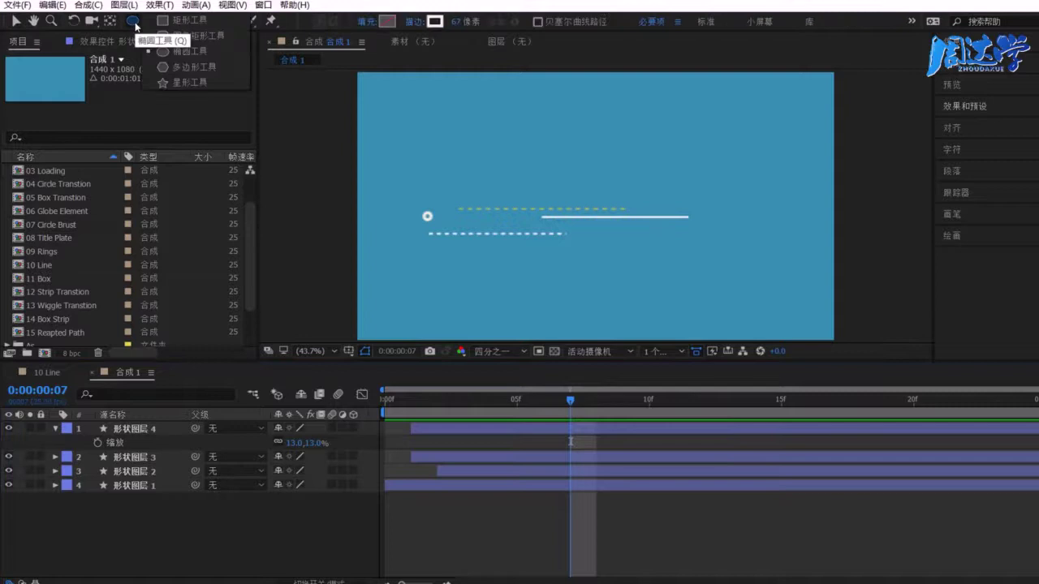
{"action": "left_click", "coordinate": [177, 83]}
{"action": "mouse_move", "coordinate": [684, 173]}
{"action": "left_mouse_down"}
{"action": "mouse_move", "coordinate": [686, 150]}
{"action": "mouse_move", "coordinate": [696, 180]}
{"action": "left_mouse_up"}
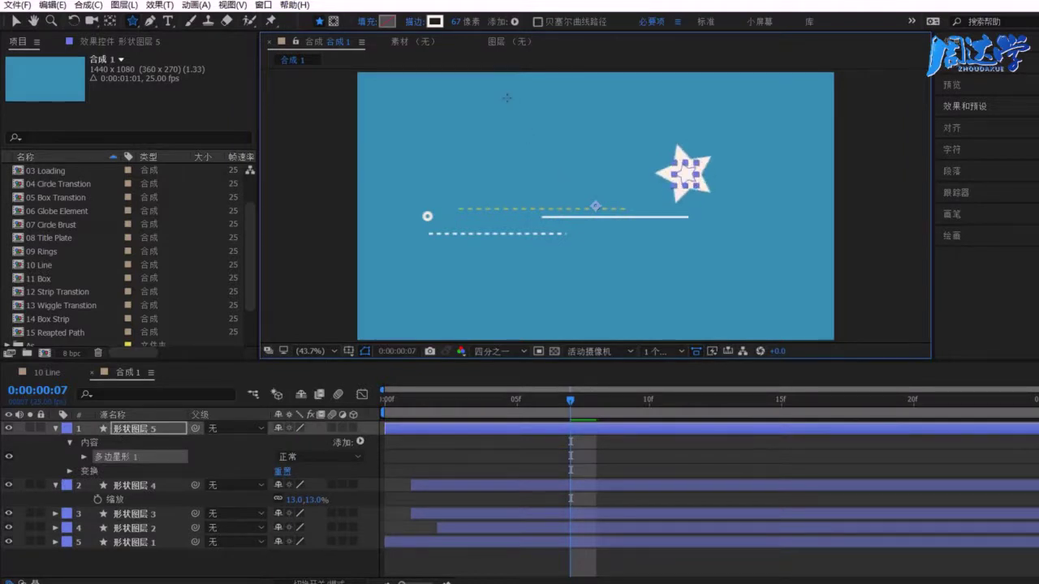
Step: Give the star no stroke and a solid white fill, then reselect it with the Selection tool
{"action": "left_click", "coordinate": [435, 22]}
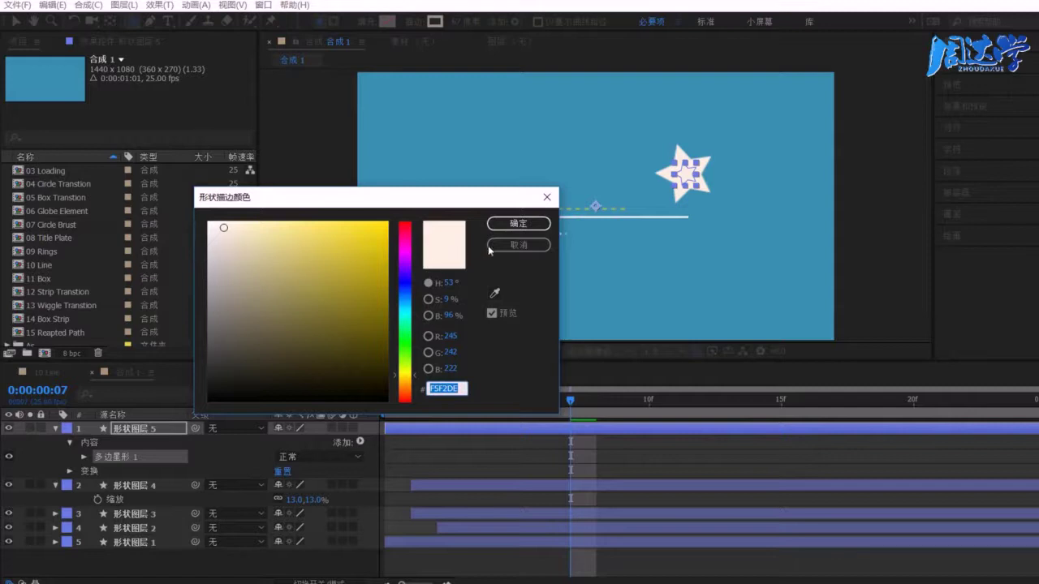
{"action": "left_click", "coordinate": [491, 246]}
{"action": "left_click", "coordinate": [410, 23]}
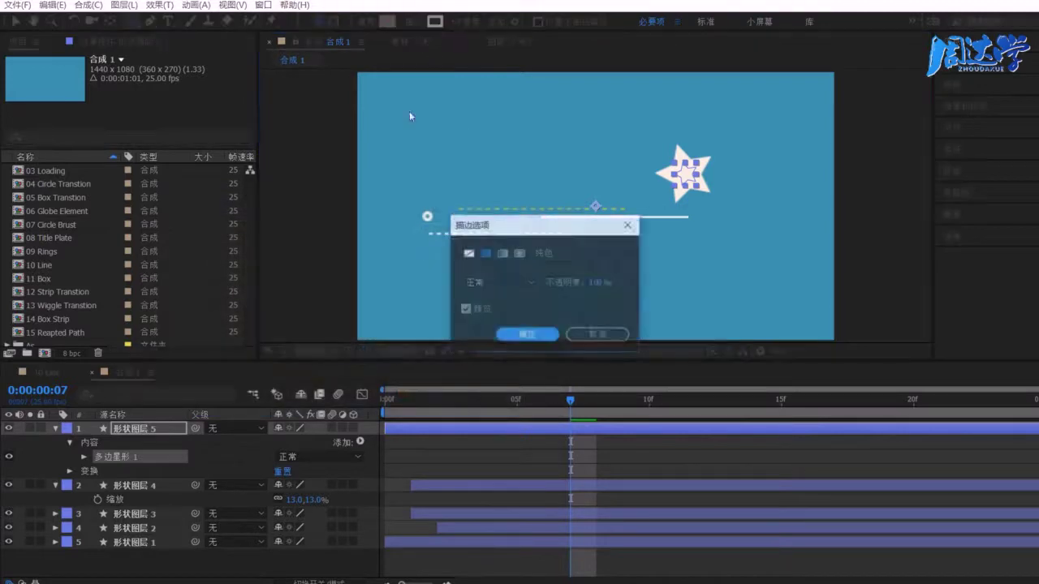
{"action": "left_click", "coordinate": [467, 253]}
{"action": "left_click", "coordinate": [527, 335]}
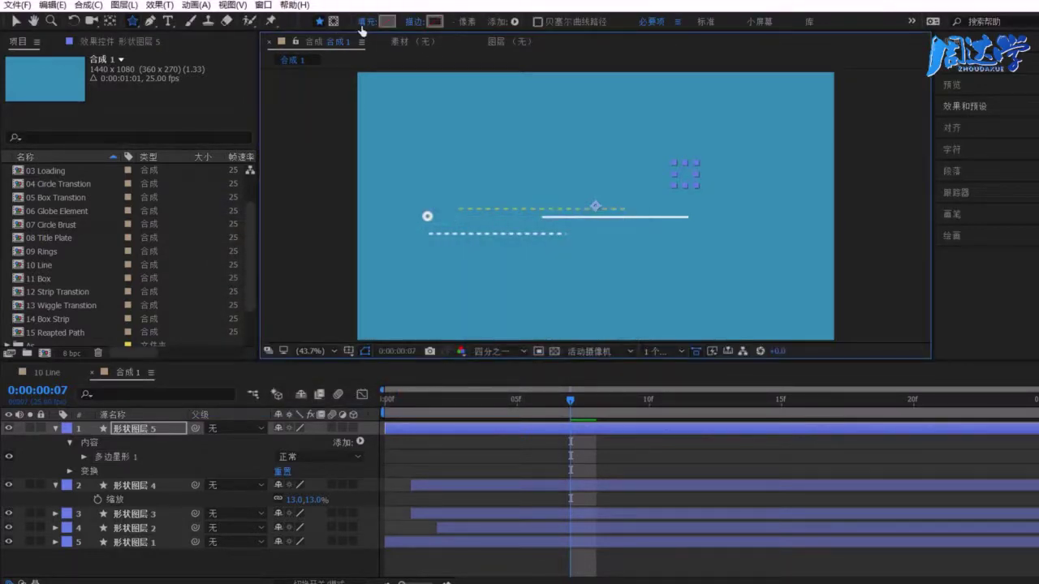
{"action": "left_click", "coordinate": [366, 22]}
{"action": "left_click", "coordinate": [485, 253]}
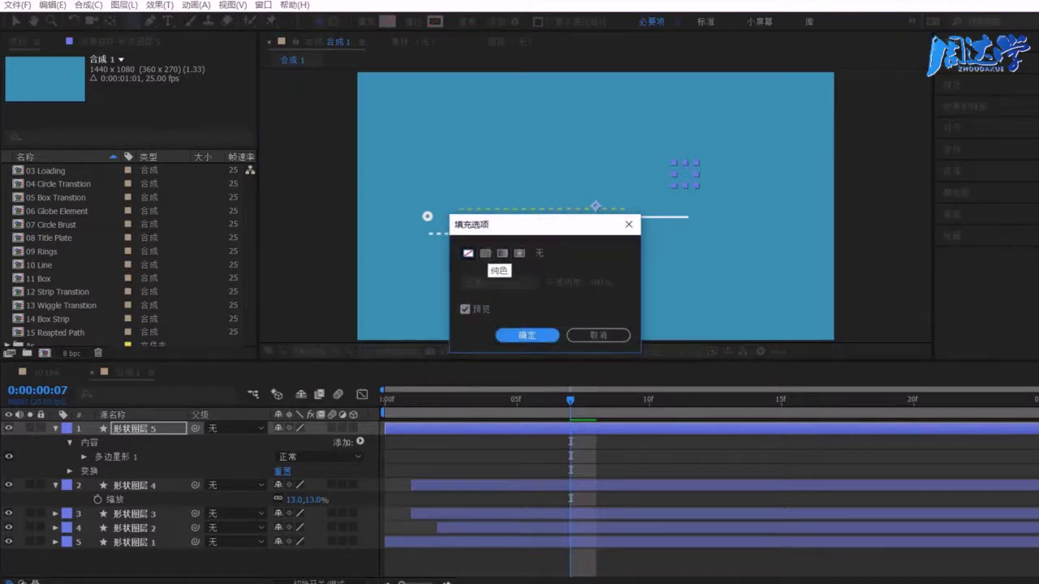
{"action": "left_click", "coordinate": [556, 335]}
{"action": "key", "text": "v"}
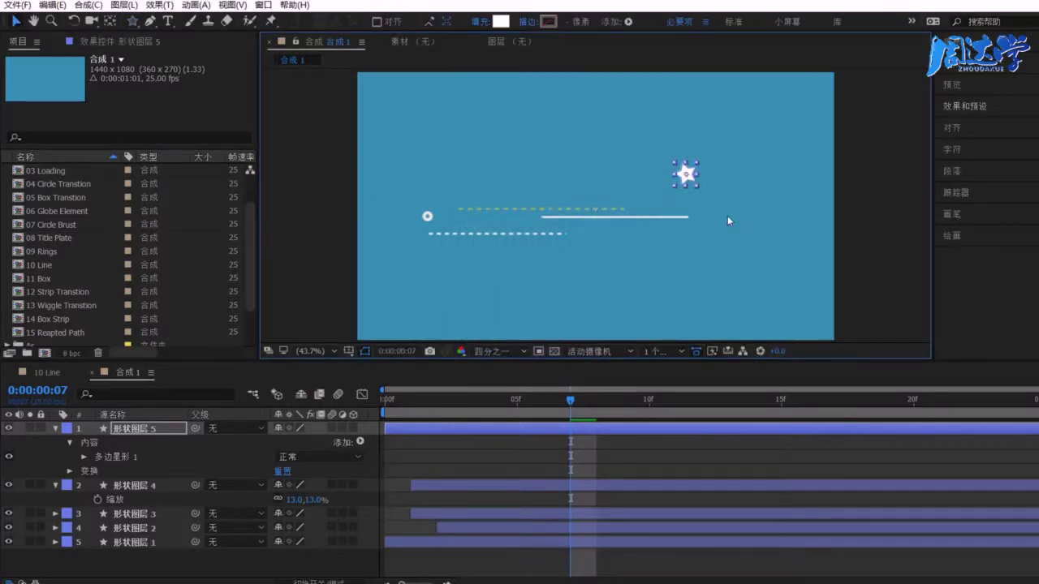
{"action": "left_click", "coordinate": [699, 189]}
{"action": "left_click", "coordinate": [688, 173]}
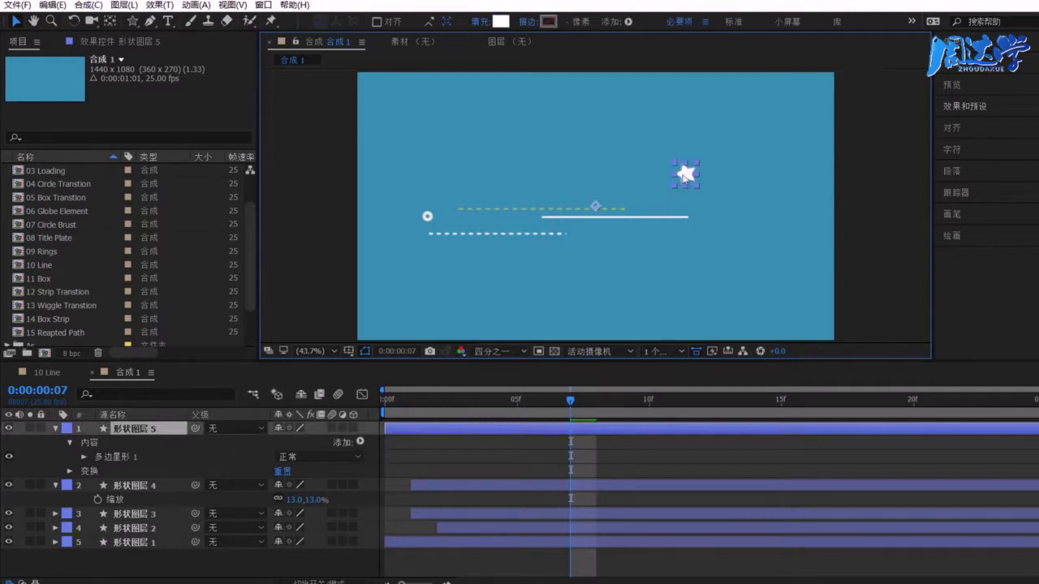
Step: Set the star path's rotation (旋转) to 0° so it stands upright
{"action": "key", "text": "F2"}
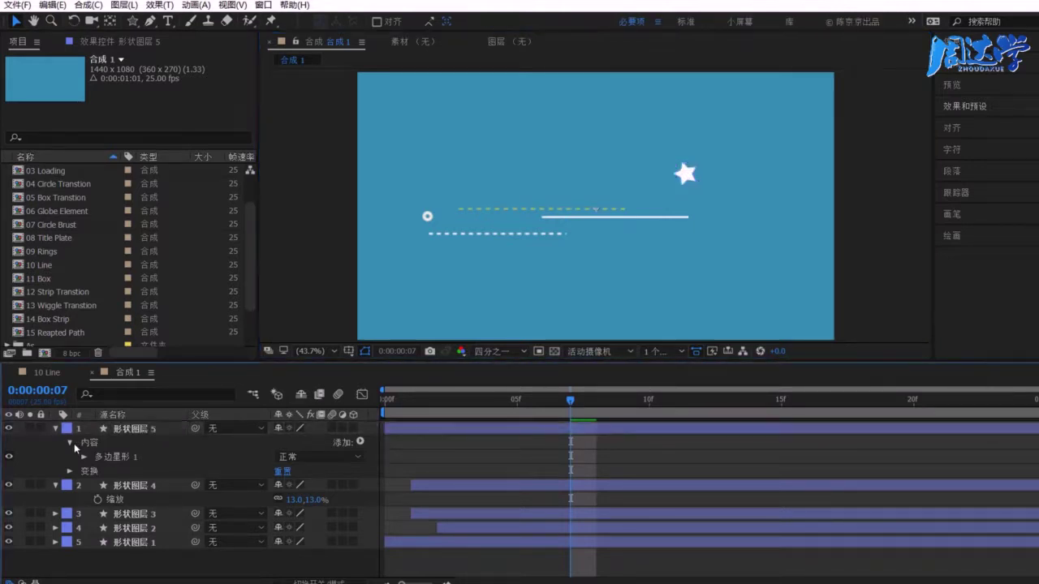
{"action": "left_click", "coordinate": [84, 459]}
{"action": "left_click", "coordinate": [121, 471]}
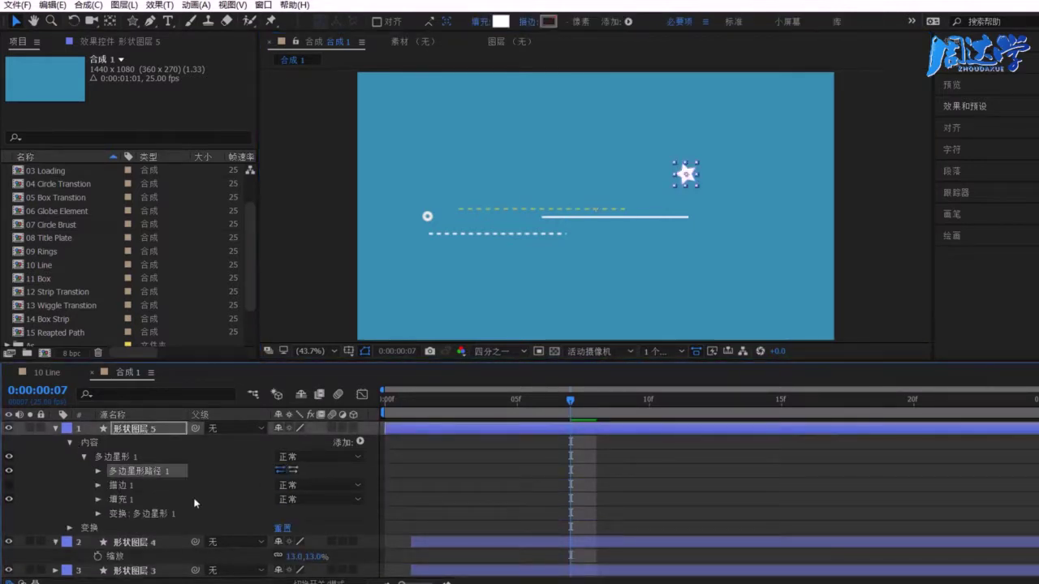
{"action": "left_click", "coordinate": [98, 472]}
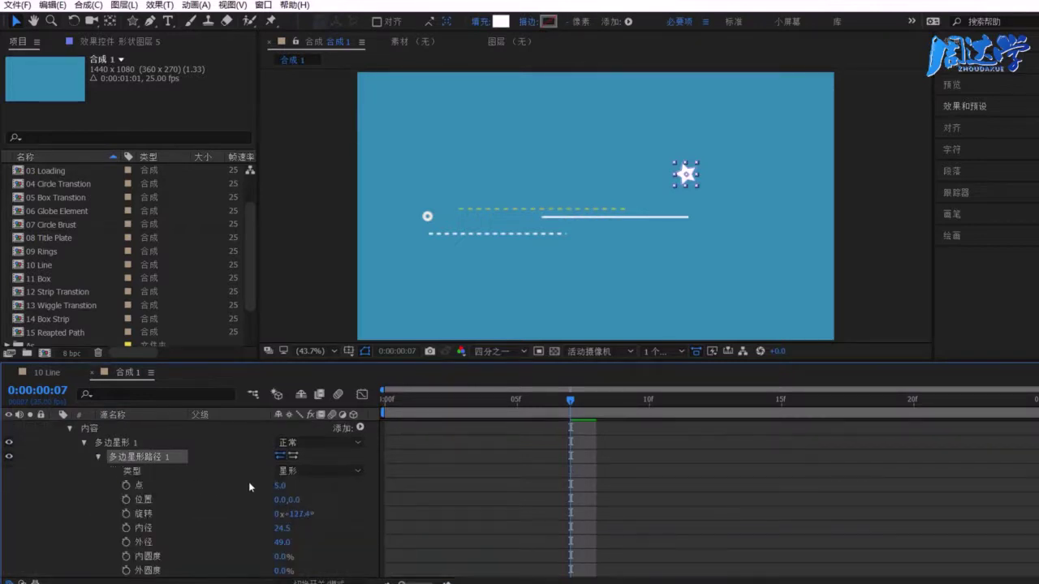
{"action": "left_click", "coordinate": [305, 513]}
{"action": "type", "text": "0"}
{"action": "left_click", "coordinate": [349, 513]}
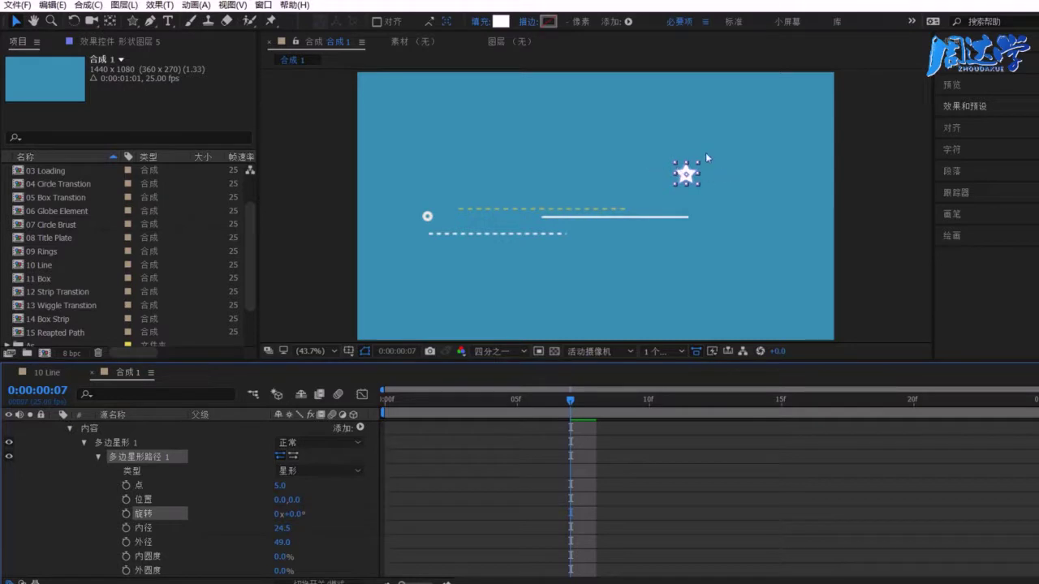
Step: View the comp at 100% framing the star and lines, and set preview resolution to Full (完整)
{"action": "left_click", "coordinate": [313, 350]}
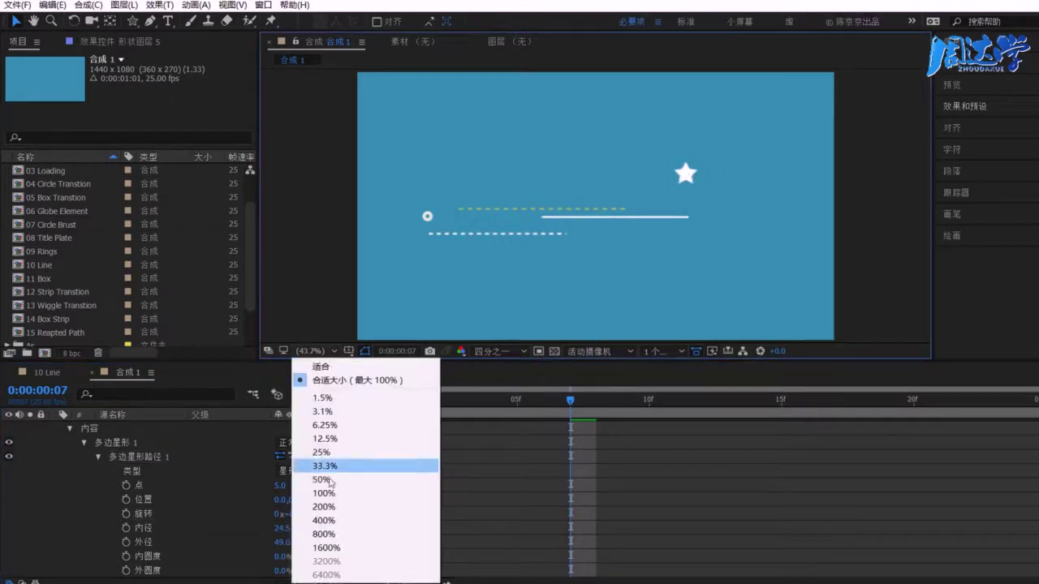
{"action": "left_click", "coordinate": [325, 447]}
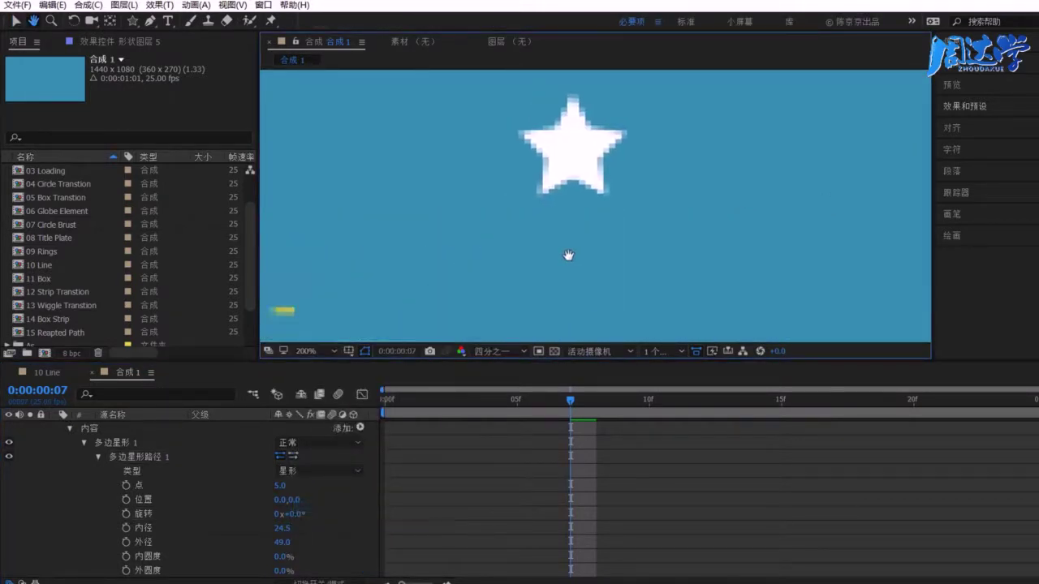
{"action": "left_click", "coordinate": [312, 350]}
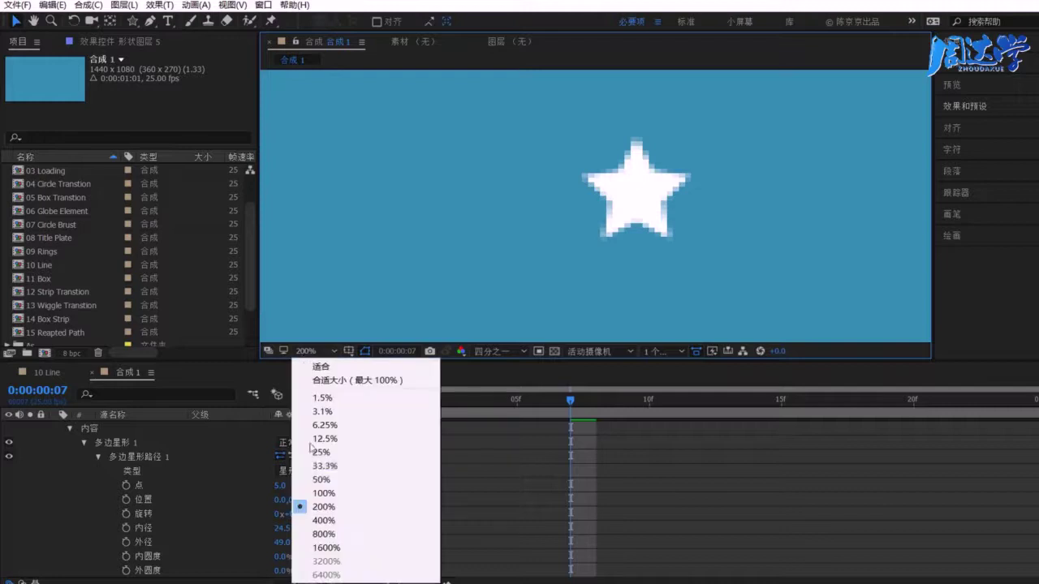
{"action": "left_click", "coordinate": [324, 489]}
{"action": "left_click_drag", "start_coordinate": [623, 236], "coordinate": [641, 197]}
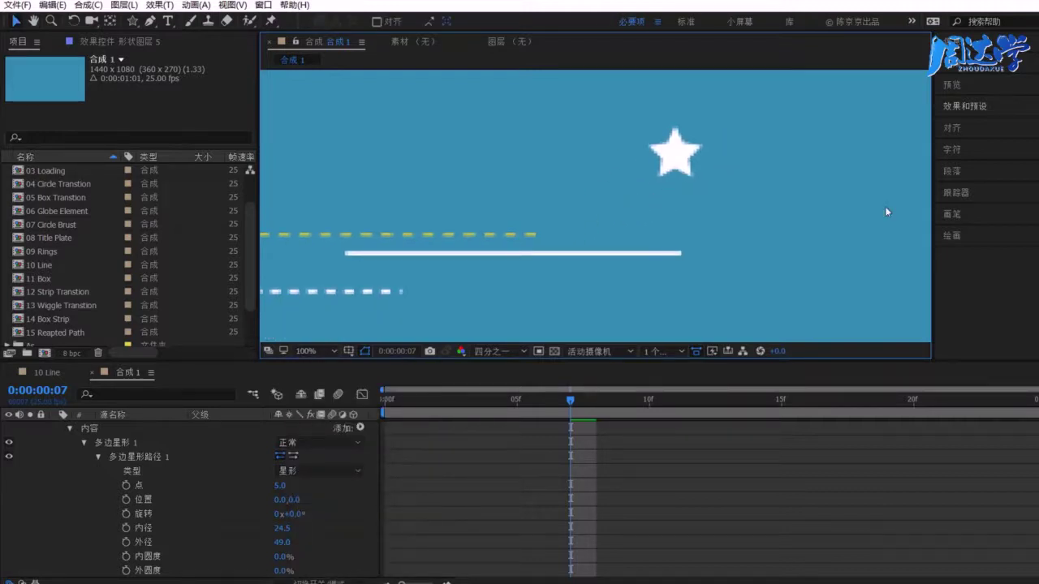
{"action": "scroll", "coordinate": [166, 521], "scroll_direction": "up", "scroll_amount": 1}
{"action": "left_click", "coordinate": [149, 430]}
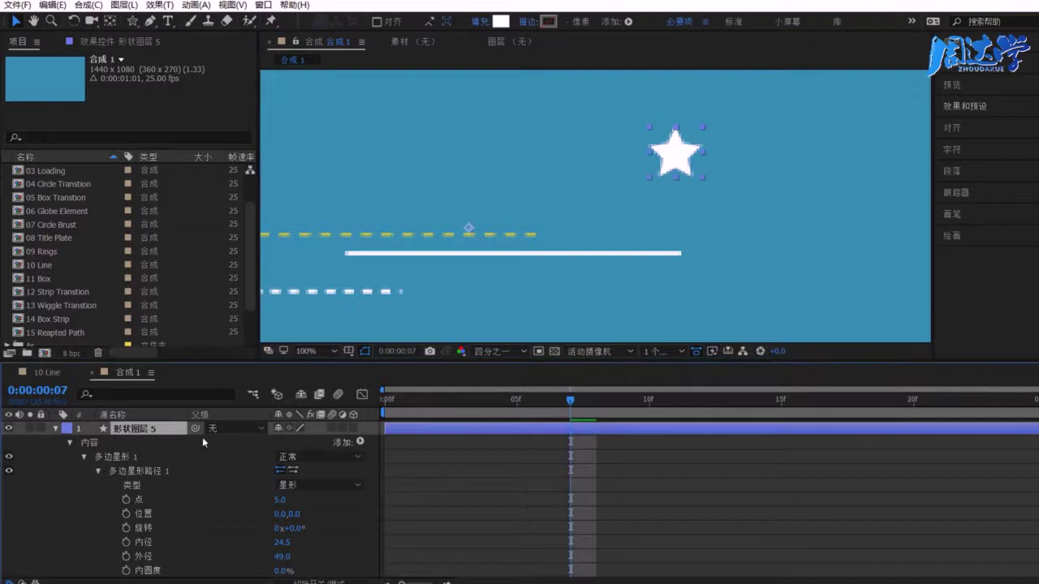
{"action": "left_click", "coordinate": [288, 427]}
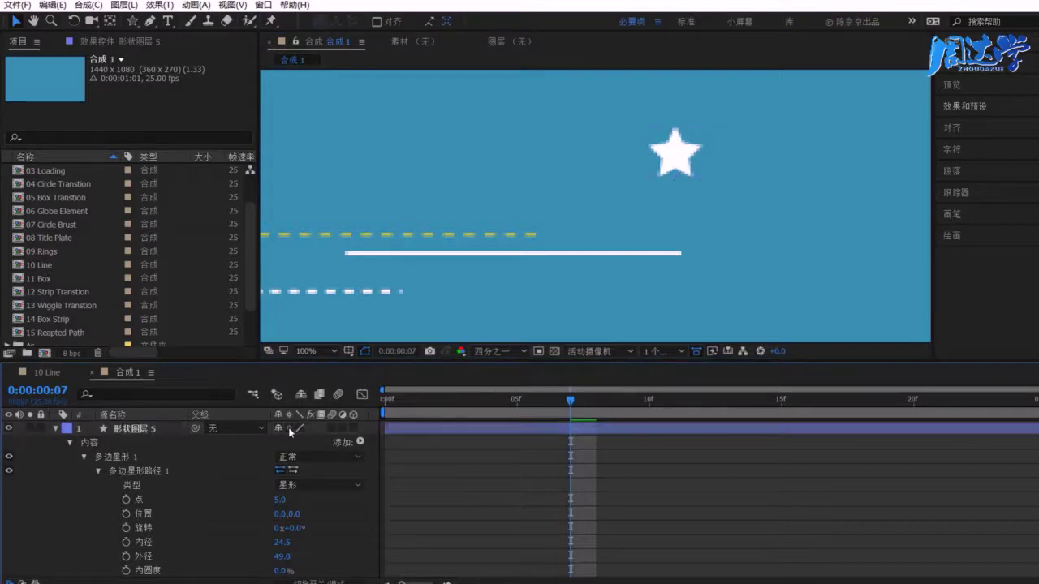
{"action": "left_click", "coordinate": [126, 428]}
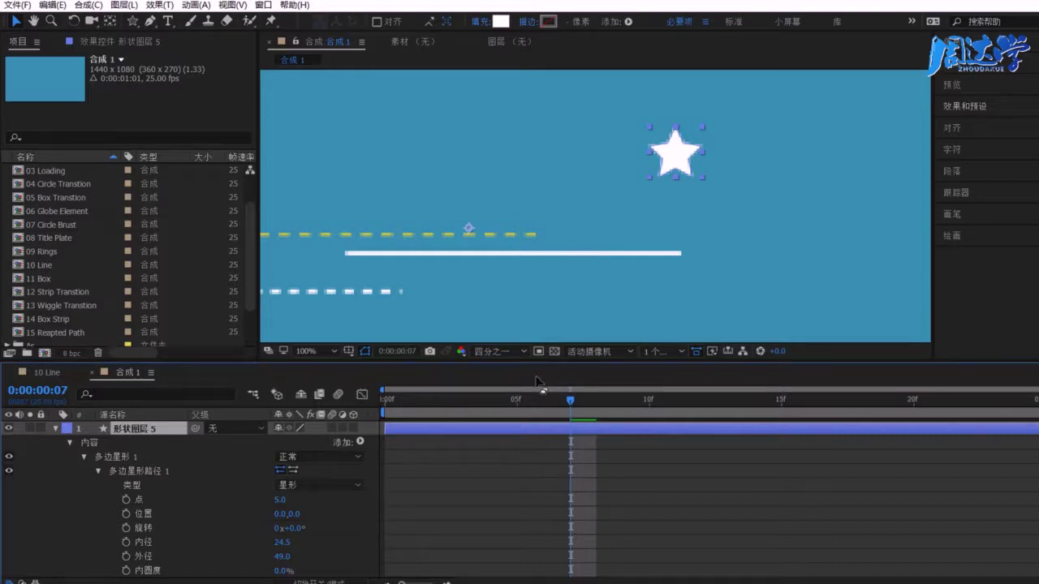
{"action": "left_click", "coordinate": [499, 351]}
{"action": "left_click", "coordinate": [499, 369]}
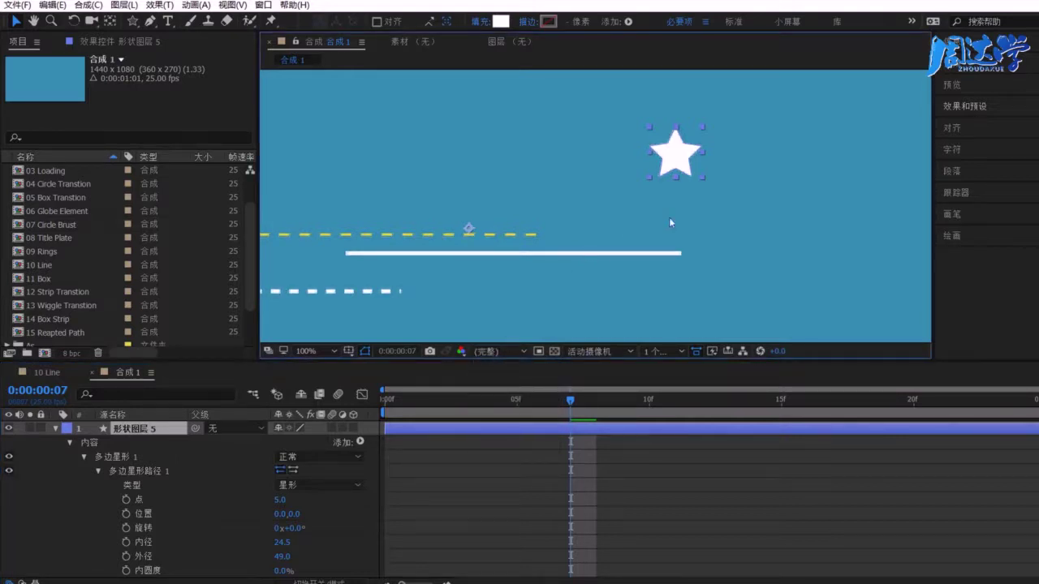
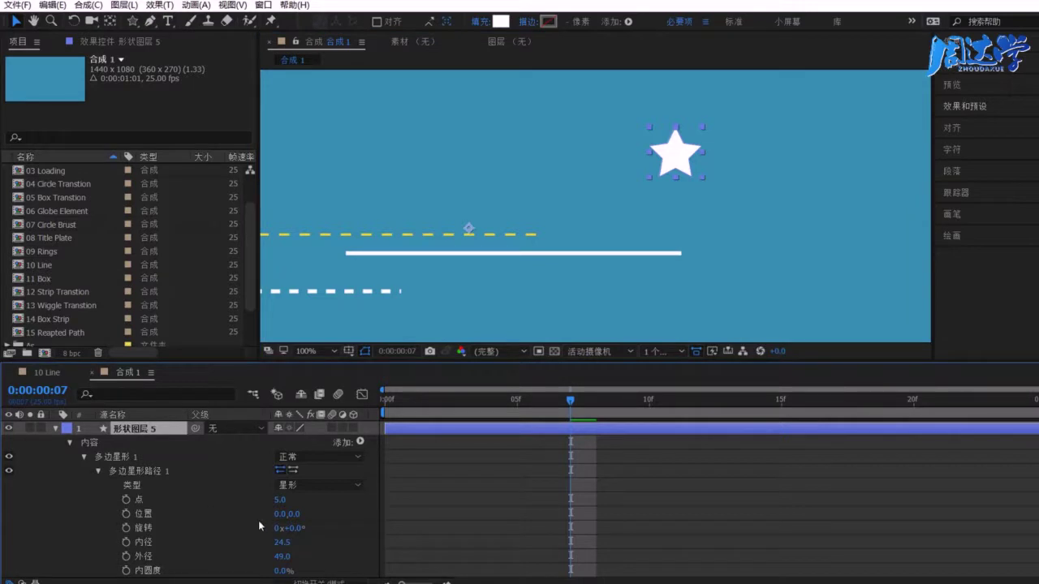
Step: Add a Repeater (中继器 1) to the star layer's contents and expand its settings
{"action": "left_click", "coordinate": [83, 457]}
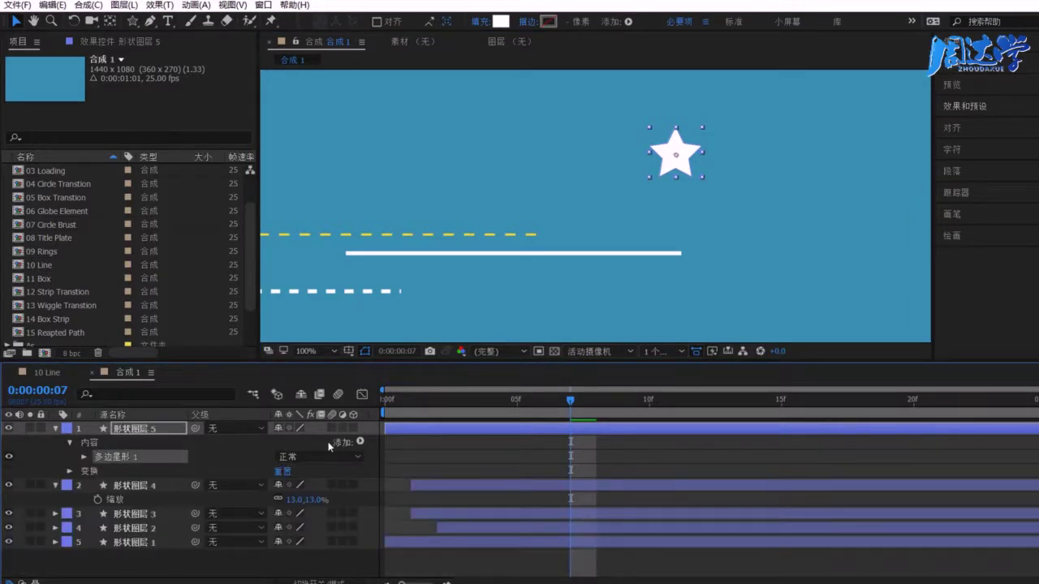
{"action": "left_click", "coordinate": [98, 443]}
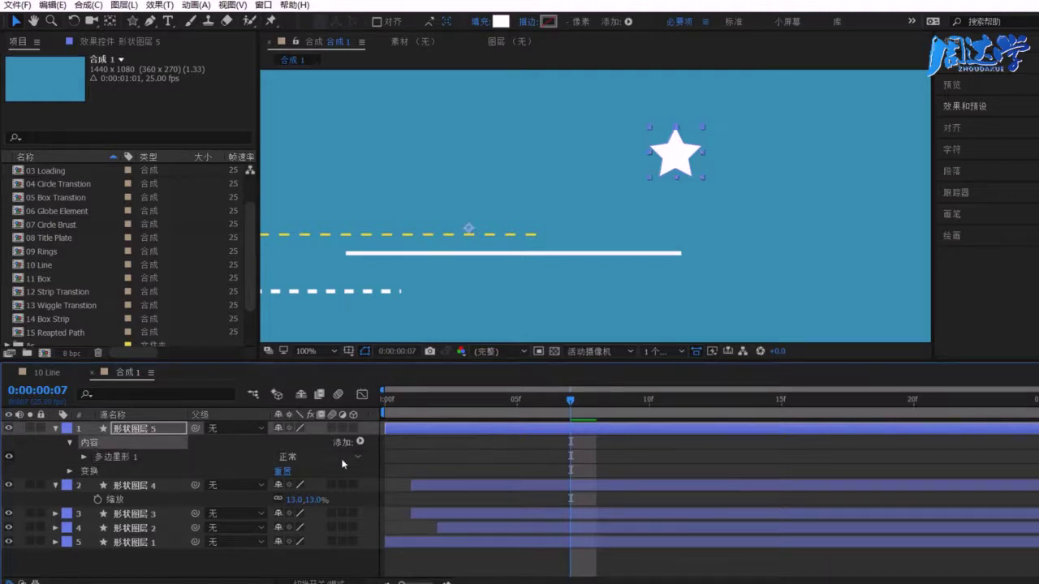
{"action": "left_click", "coordinate": [360, 442]}
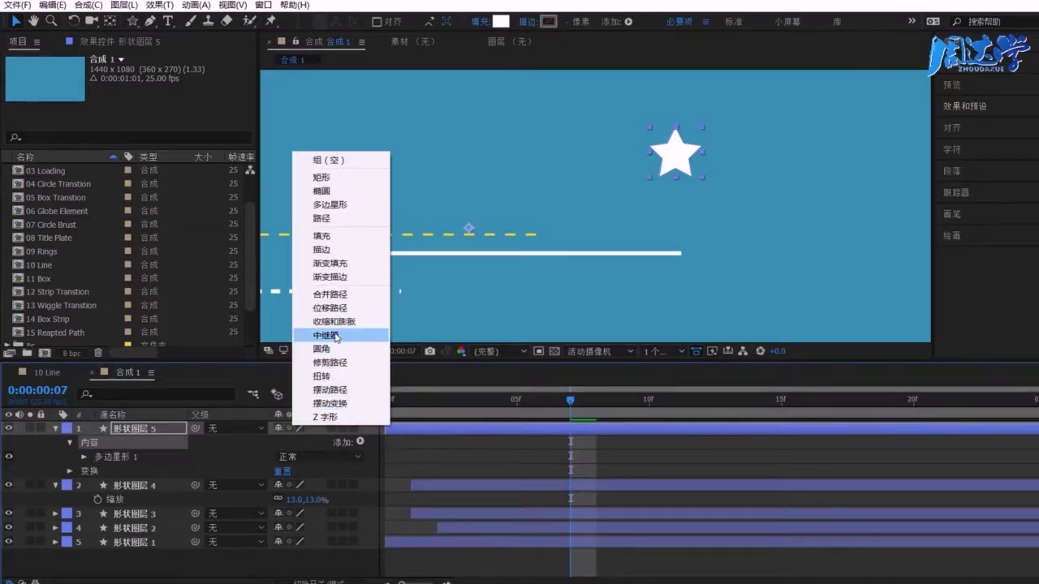
{"action": "left_click", "coordinate": [332, 334]}
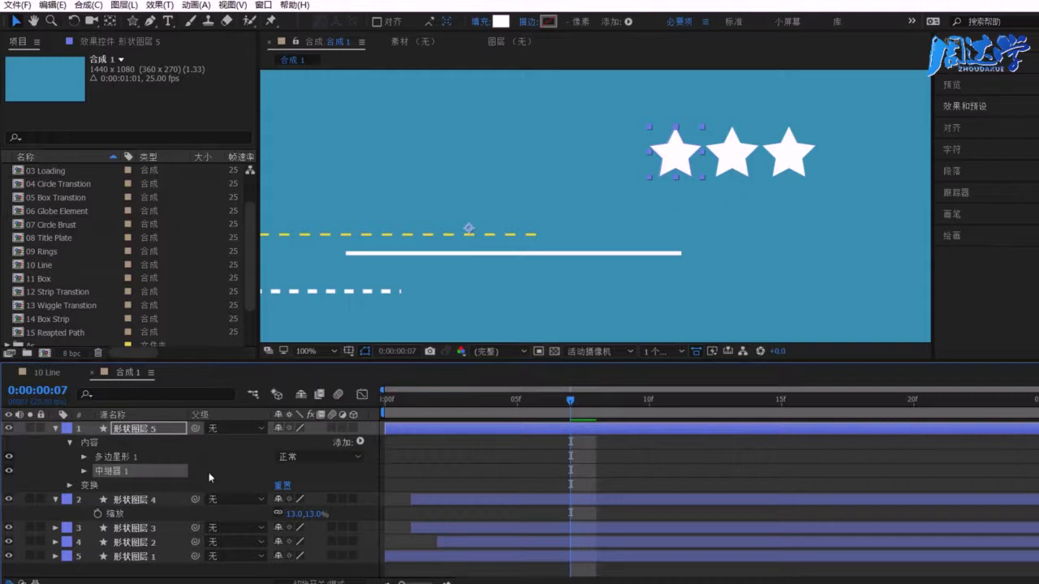
{"action": "left_click", "coordinate": [84, 472]}
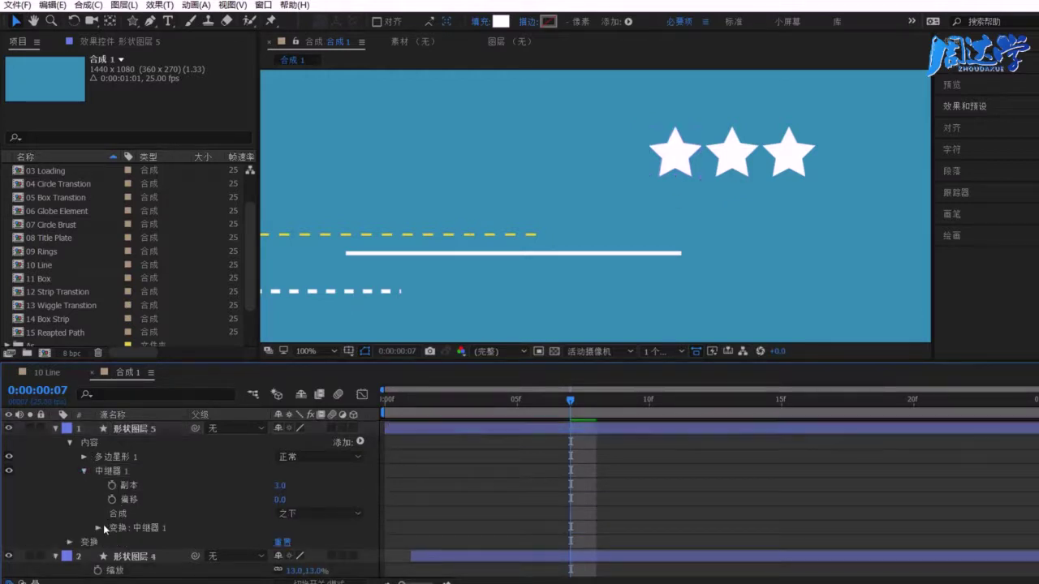
Step: Set the repeater transform position to 0.0,0.0 and rotation to 0x+18.0° per copy
{"action": "left_click", "coordinate": [101, 528]}
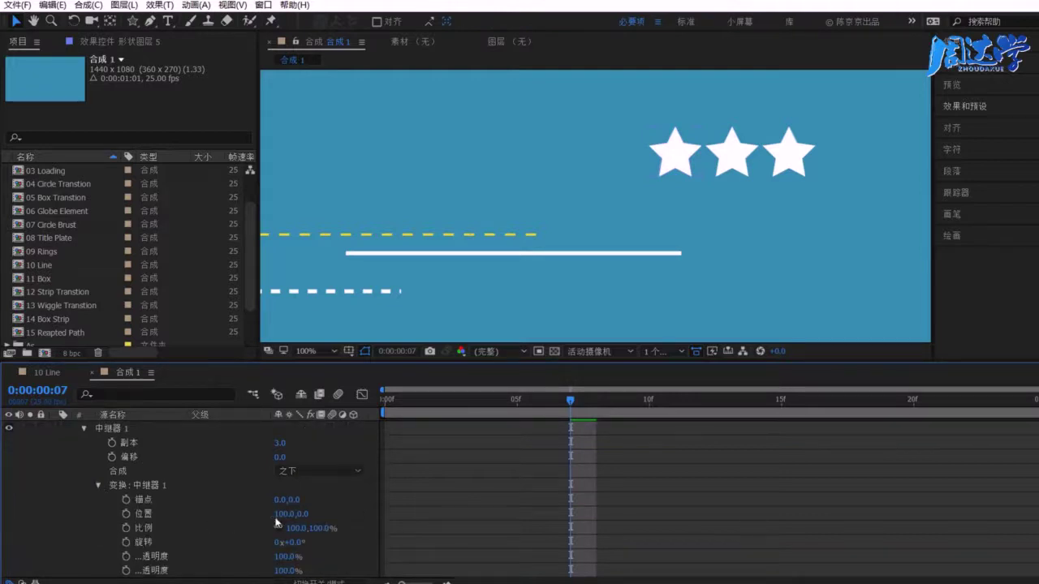
{"action": "left_click_drag", "start_coordinate": [280, 514], "coordinate": [277, 528]}
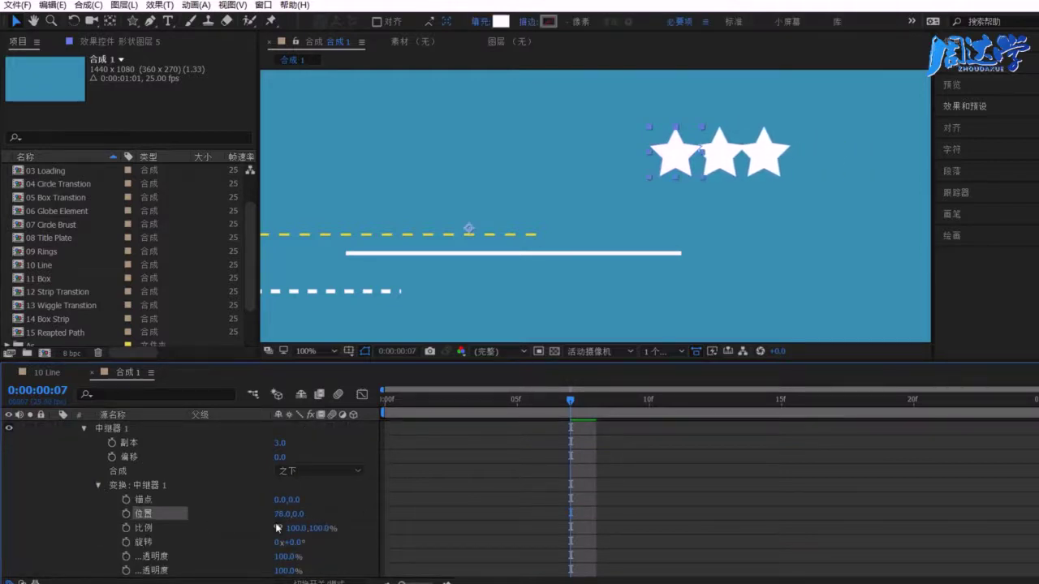
{"action": "left_click", "coordinate": [280, 514]}
{"action": "type", "text": "0"}
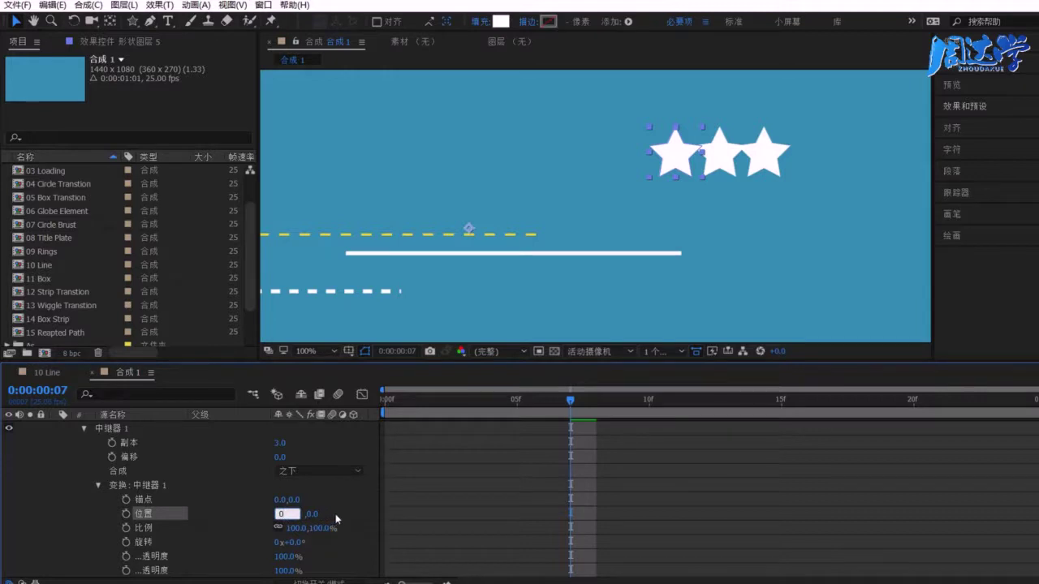
{"action": "left_click", "coordinate": [309, 552]}
{"action": "left_click_drag", "start_coordinate": [299, 542], "coordinate": [320, 552]}
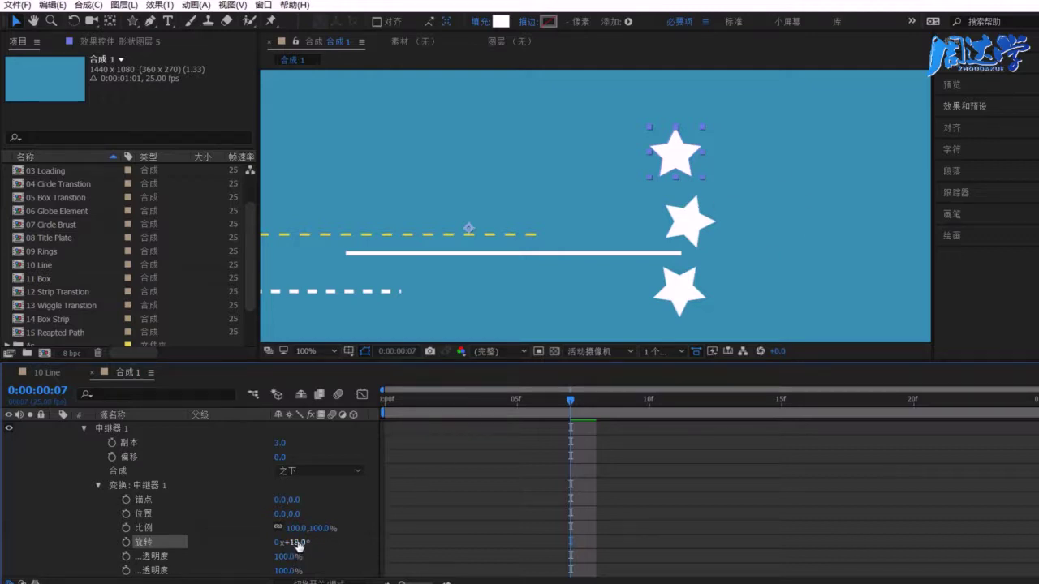
{"action": "mouse_move", "coordinate": [299, 529]}
{"action": "left_mouse_down"}
{"action": "mouse_move", "coordinate": [361, 514]}
{"action": "mouse_move", "coordinate": [284, 515]}
{"action": "mouse_move", "coordinate": [300, 542]}
{"action": "mouse_move", "coordinate": [290, 542]}
{"action": "left_mouse_up"}
Step: Fit the composition in the viewer and raise the per-copy rotation to 90°
{"action": "left_click", "coordinate": [311, 353]}
{"action": "left_click", "coordinate": [321, 368]}
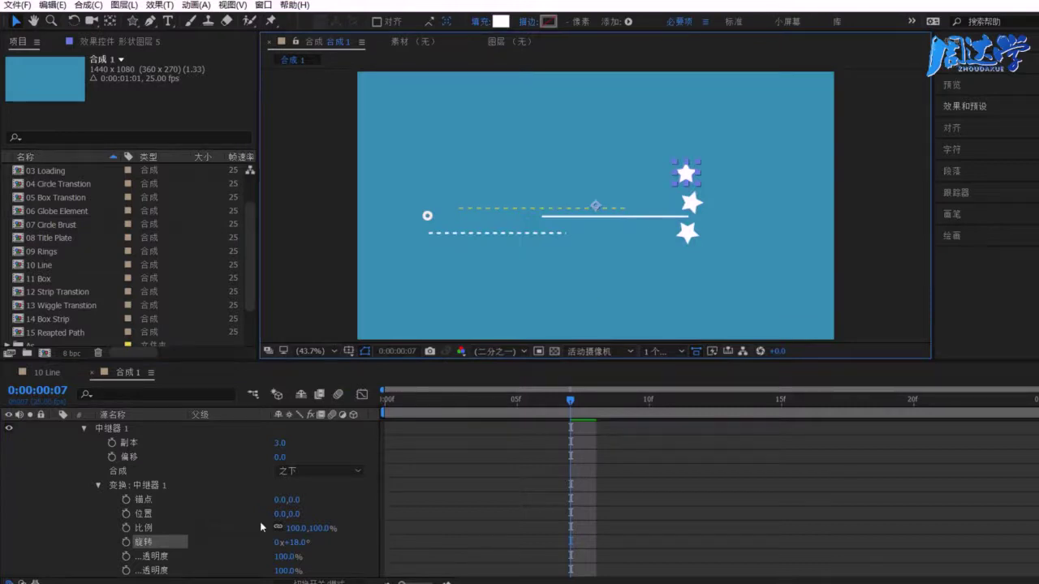
{"action": "left_click_drag", "start_coordinate": [298, 556], "coordinate": [308, 551]}
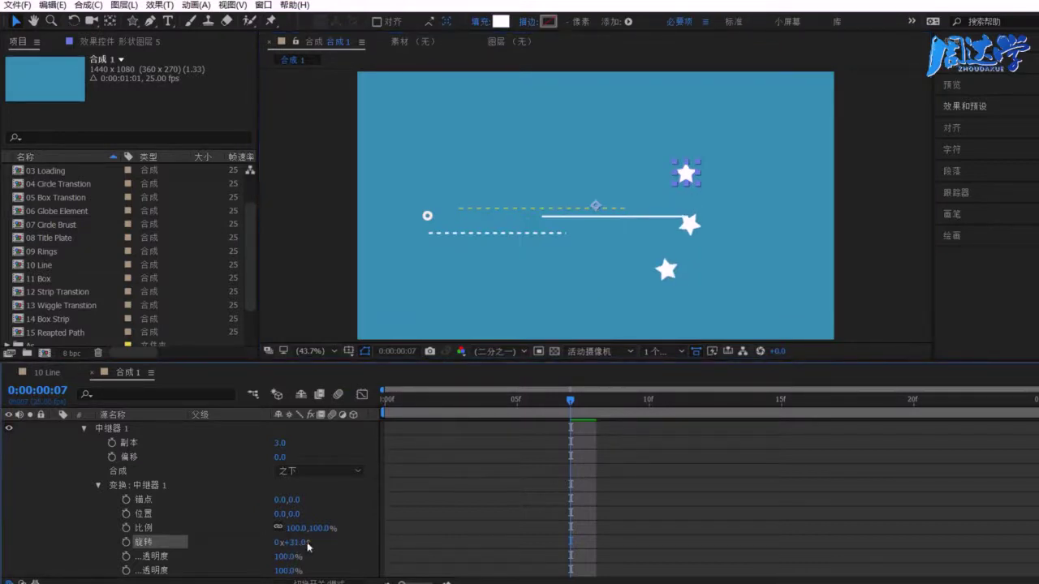
{"action": "left_click", "coordinate": [298, 542]}
{"action": "type", "text": "0"}
{"action": "key", "text": "Tab"}
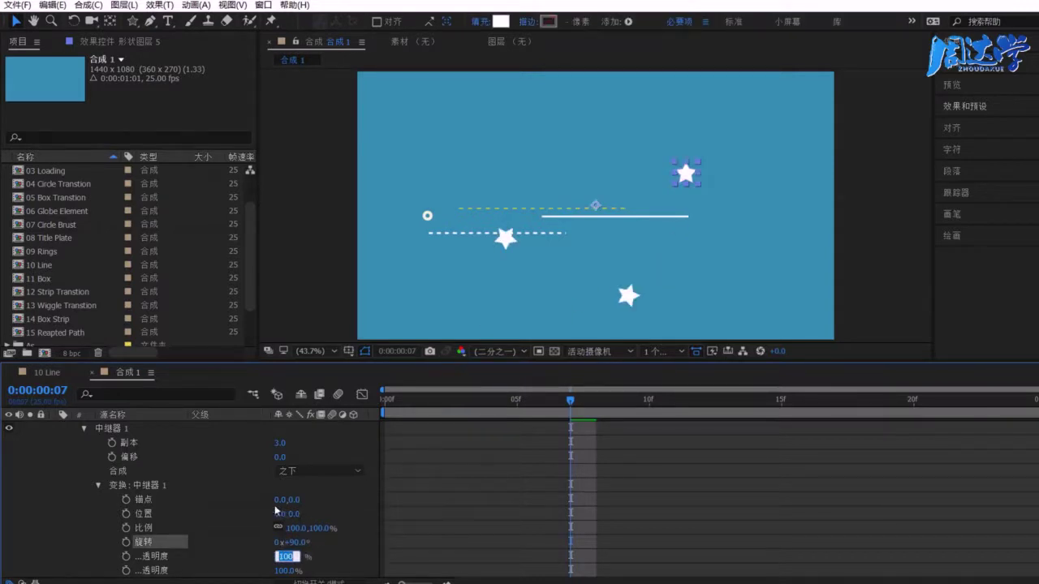
Step: Set the repeater to 5 copies rotated 72° apart, forming a ring
{"action": "left_click", "coordinate": [279, 443]}
{"action": "type", "text": "5"}
{"action": "key", "text": "Tab"}
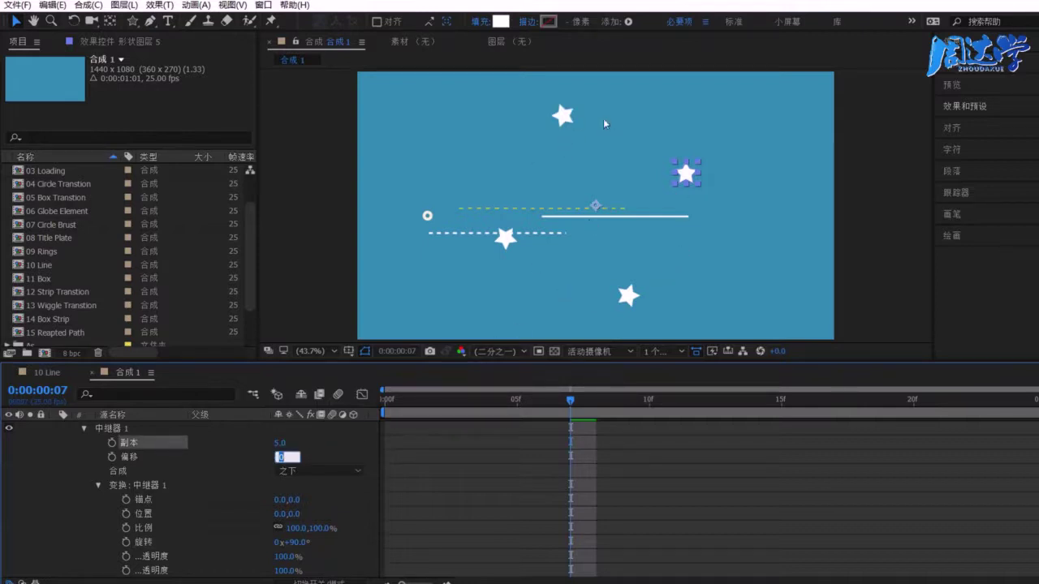
{"action": "left_click_drag", "start_coordinate": [296, 542], "coordinate": [282, 542]}
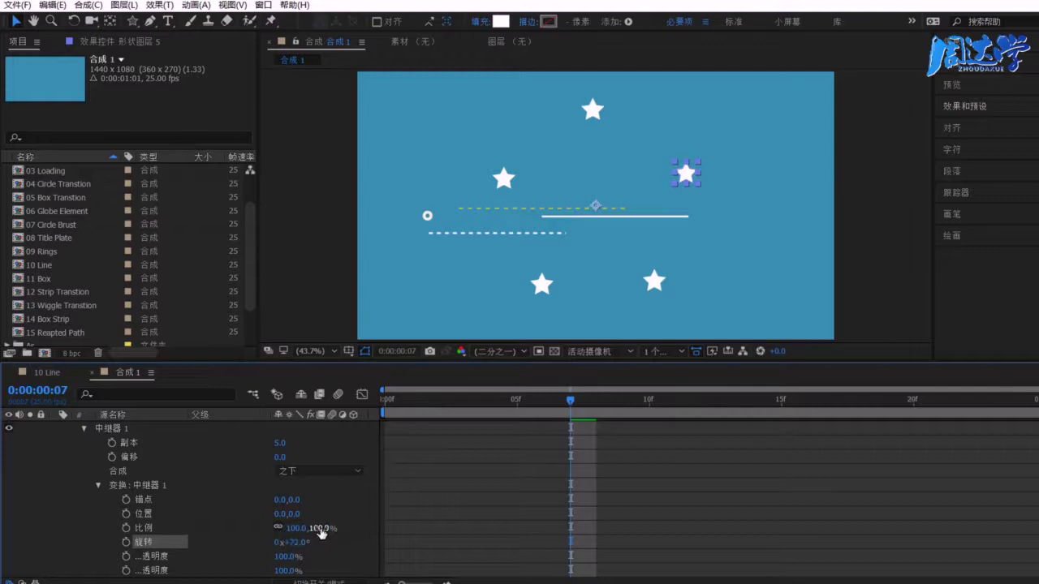
{"action": "left_click", "coordinate": [350, 515]}
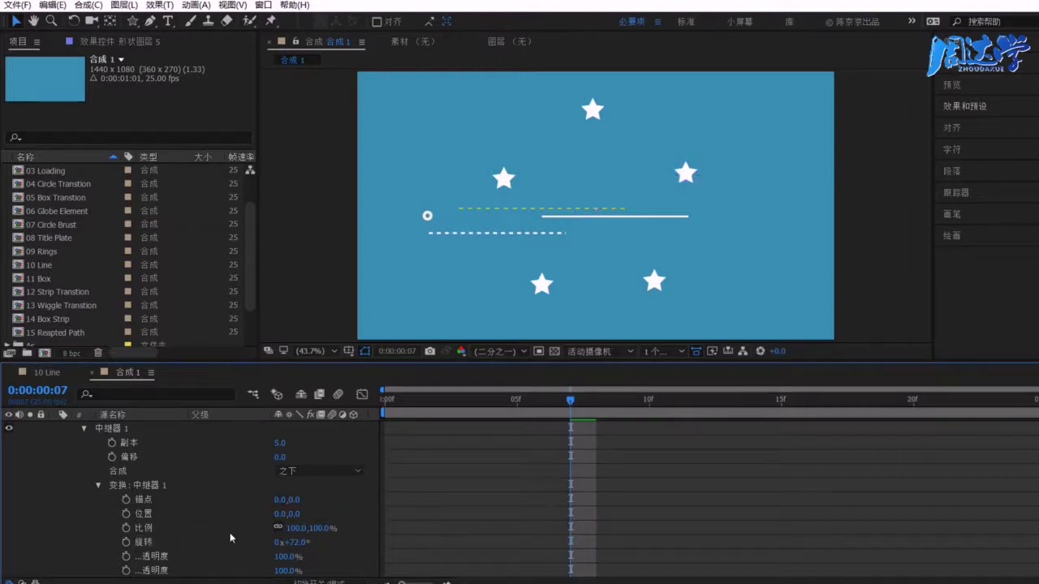
Step: Return the repeater copies' scale to 100%
{"action": "left_click_drag", "start_coordinate": [319, 529], "coordinate": [308, 528]}
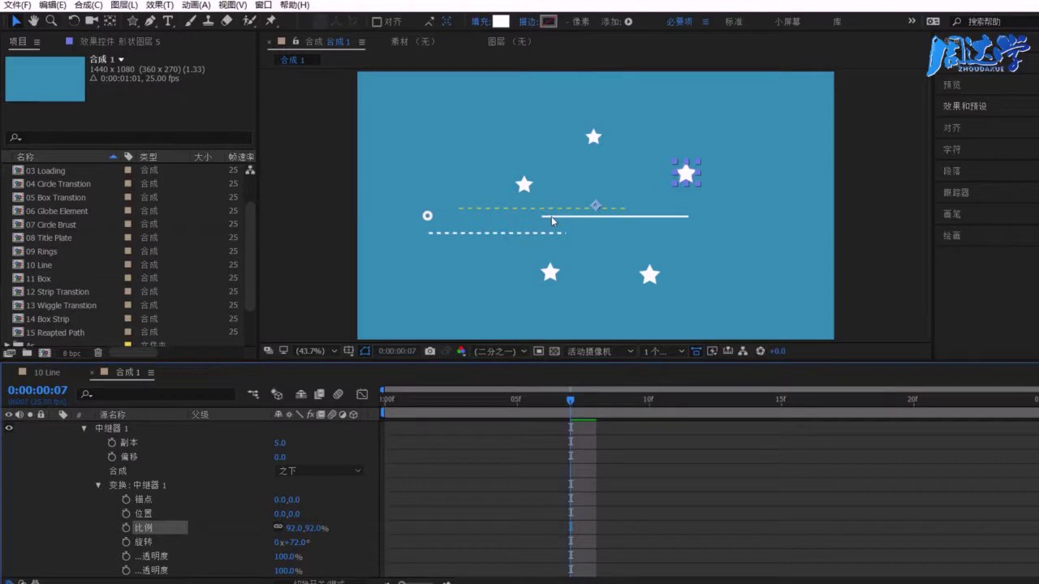
{"action": "left_click", "coordinate": [308, 528]}
{"action": "type", "text": "100"}
{"action": "key", "text": "Return"}
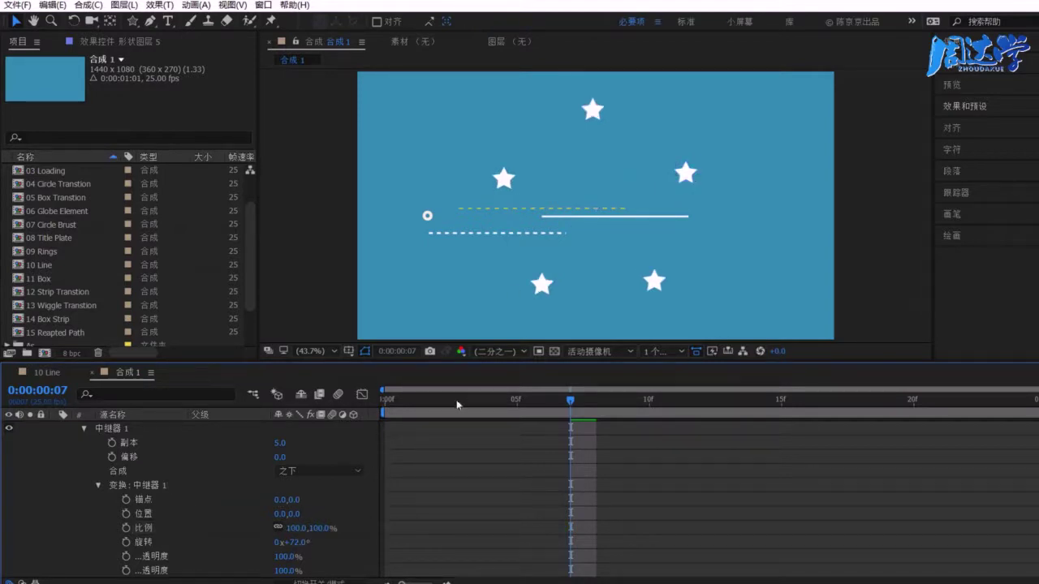
{"action": "scroll", "coordinate": [191, 495], "scroll_direction": "up", "scroll_amount": 1}
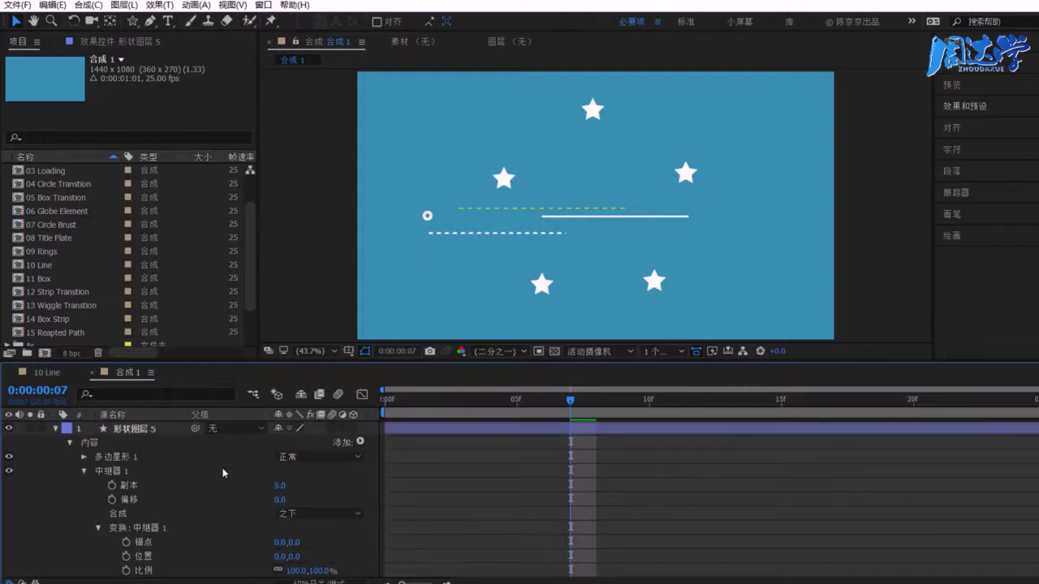
Step: Try offsetting the star path's position, then undo the change
{"action": "left_click", "coordinate": [138, 527]}
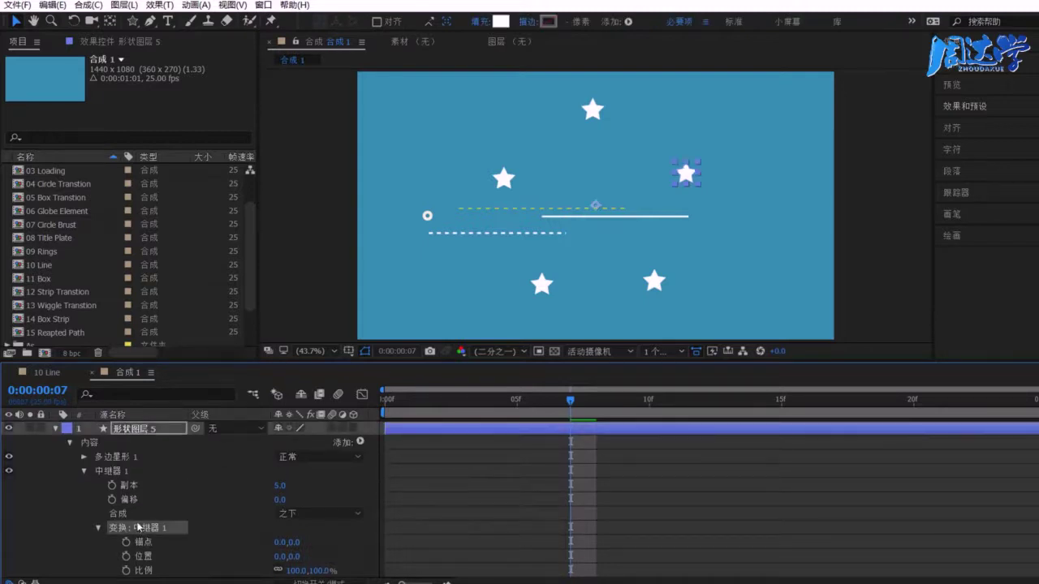
{"action": "left_click", "coordinate": [114, 473]}
{"action": "left_click", "coordinate": [113, 457]}
{"action": "left_click", "coordinate": [83, 457]}
{"action": "scroll", "coordinate": [136, 463], "scroll_direction": "down", "scroll_amount": 1}
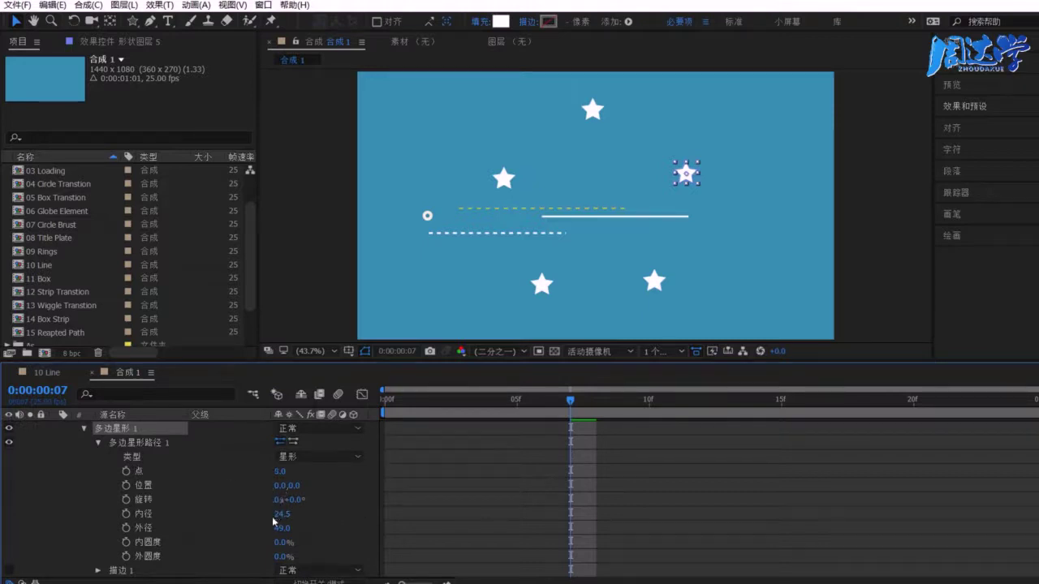
{"action": "mouse_move", "coordinate": [294, 485]}
{"action": "left_mouse_down"}
{"action": "mouse_move", "coordinate": [320, 485]}
{"action": "mouse_move", "coordinate": [4, 486]}
{"action": "mouse_move", "coordinate": [54, 487]}
{"action": "mouse_move", "coordinate": [98, 507]}
{"action": "mouse_move", "coordinate": [130, 495]}
{"action": "left_mouse_up"}
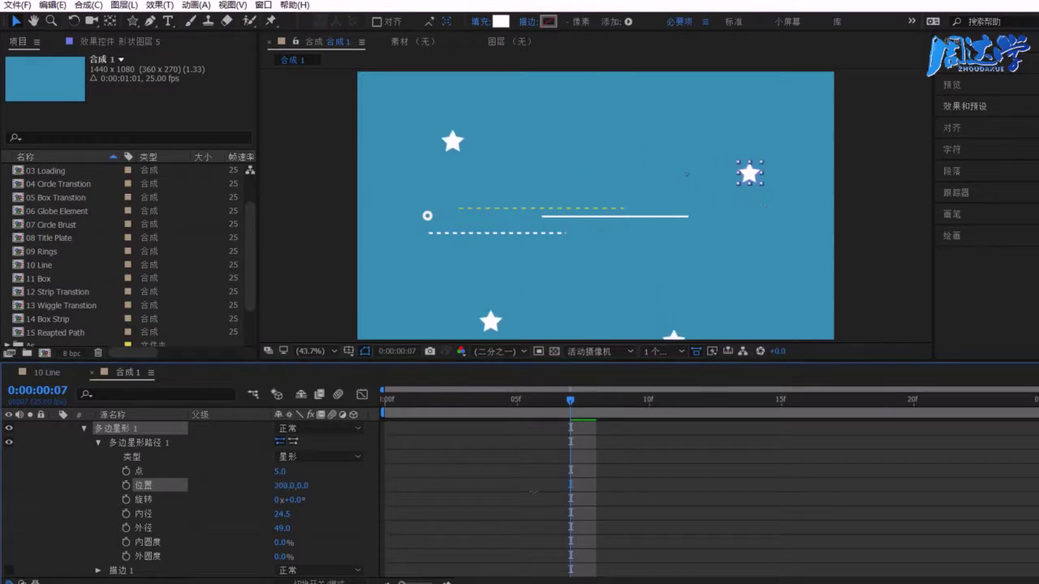
{"action": "left_click_drag", "start_coordinate": [130, 495], "coordinate": [334, 526]}
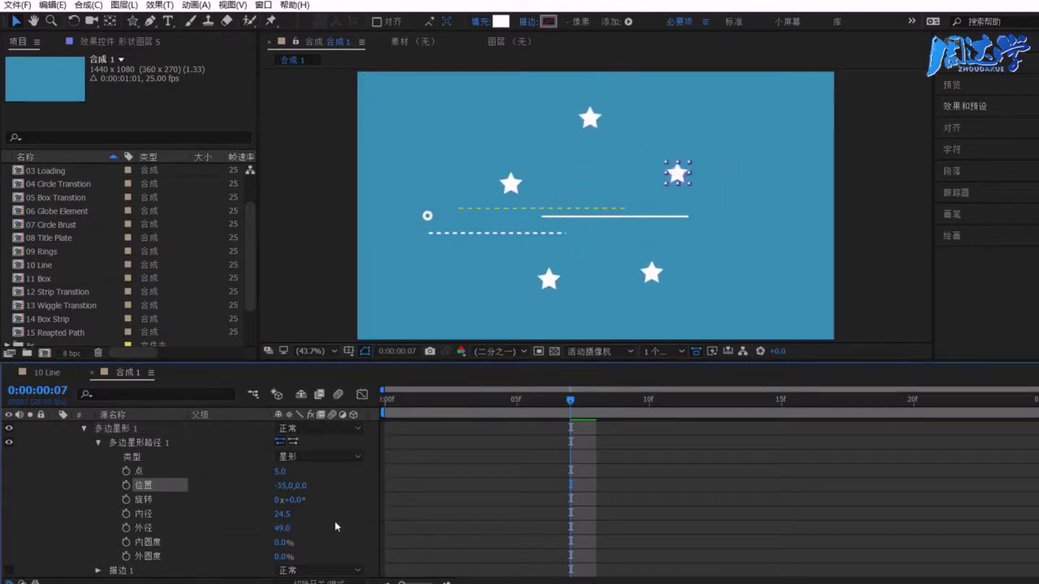
{"action": "key", "text": "ctrl+z"}
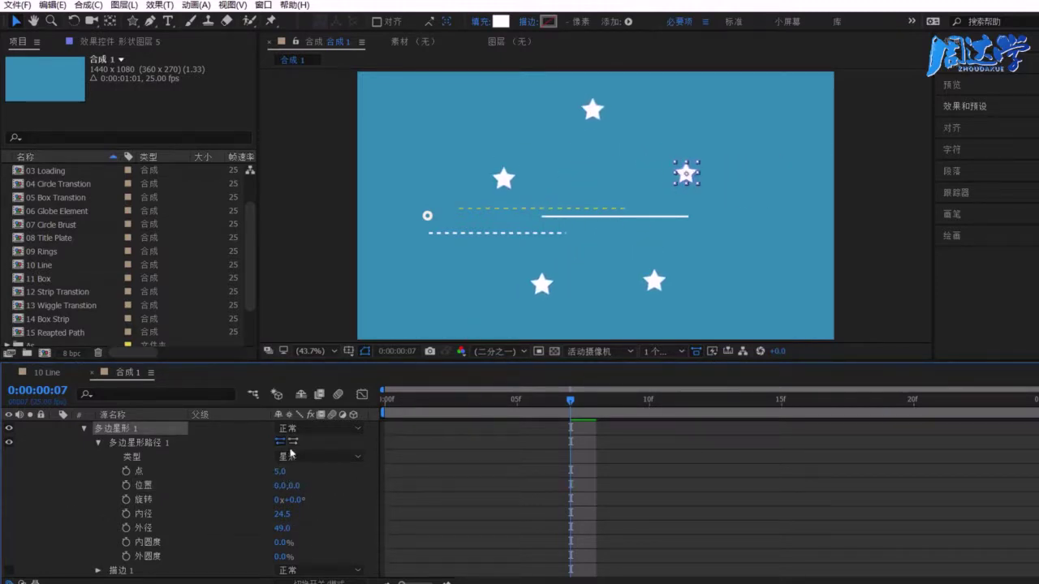
Step: Set the star group's transform position to 0,0, collapsing the copies onto one star
{"action": "left_click", "coordinate": [98, 442]}
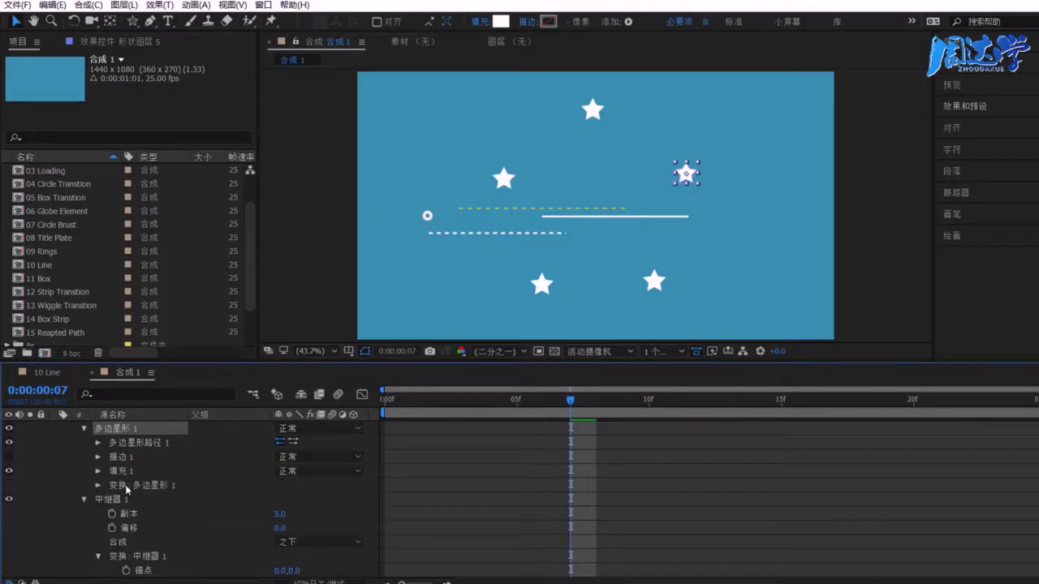
{"action": "left_click", "coordinate": [116, 487]}
{"action": "left_click", "coordinate": [98, 486]}
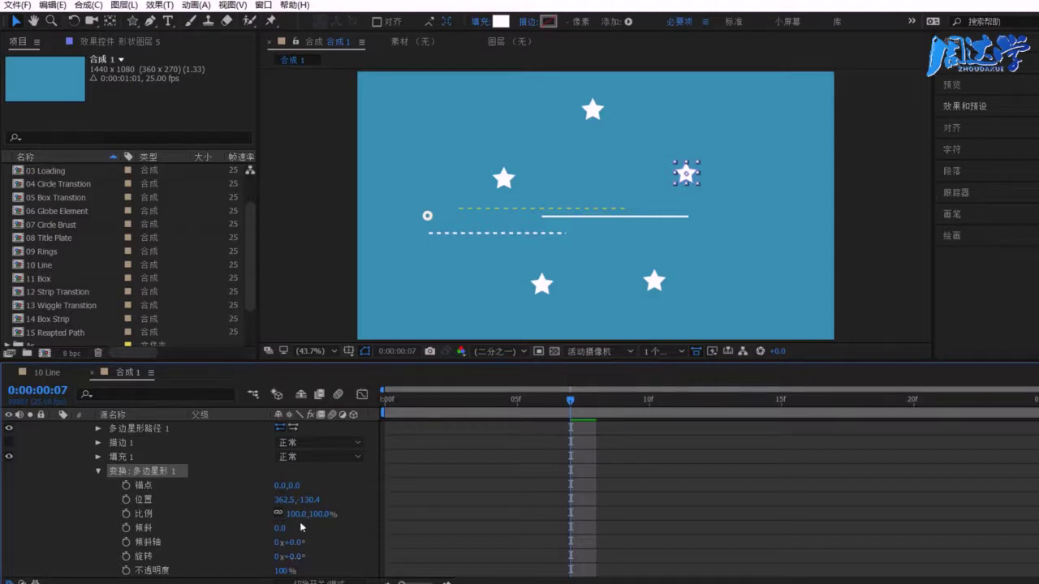
{"action": "left_click_drag", "start_coordinate": [283, 500], "coordinate": [203, 507]}
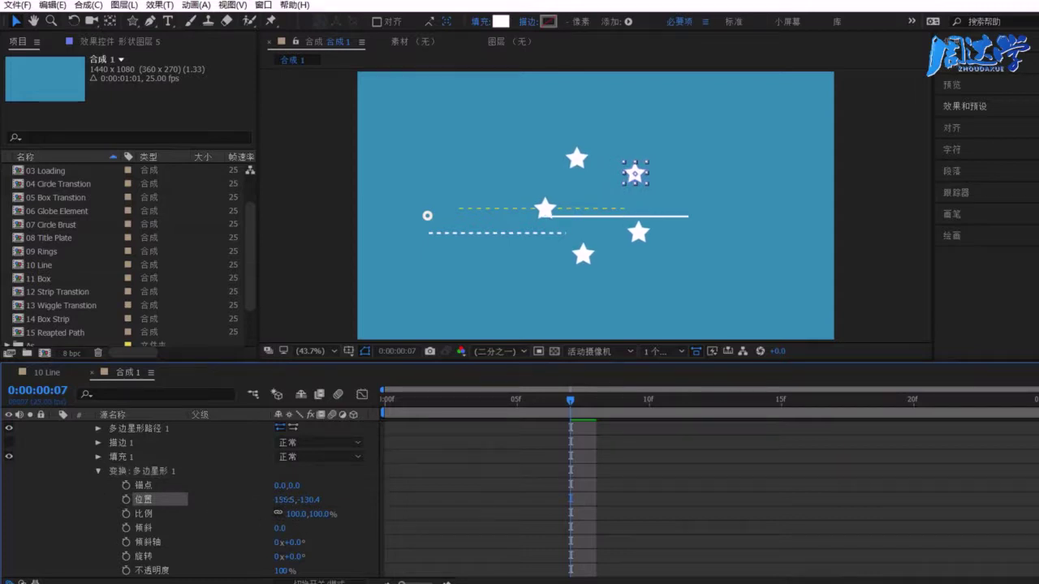
{"action": "left_click", "coordinate": [284, 500]}
{"action": "type", "text": "0"}
{"action": "key", "text": "Return"}
{"action": "left_click", "coordinate": [324, 503]}
{"action": "type", "text": "0"}
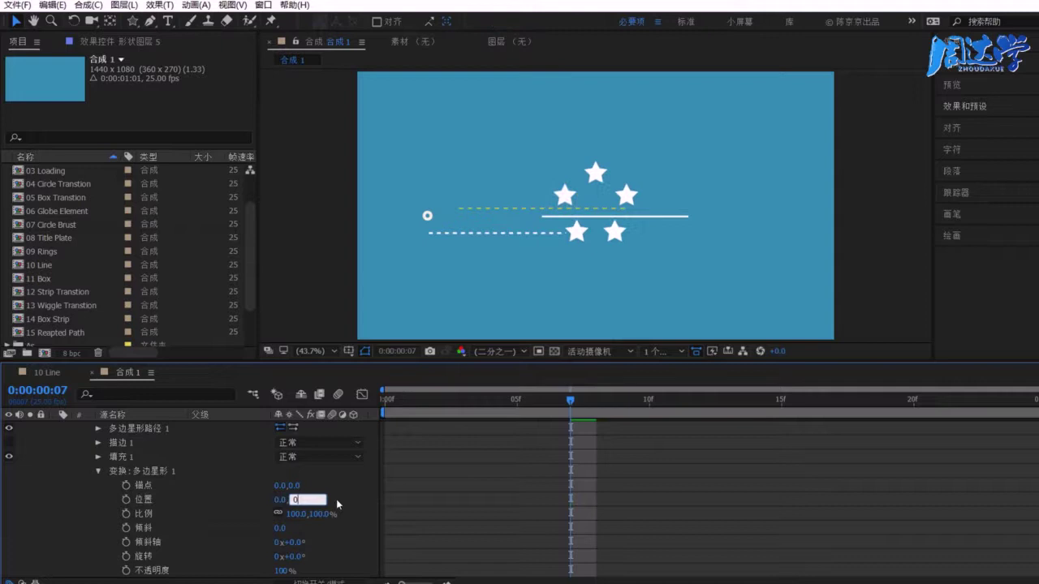
{"action": "key", "text": "Return"}
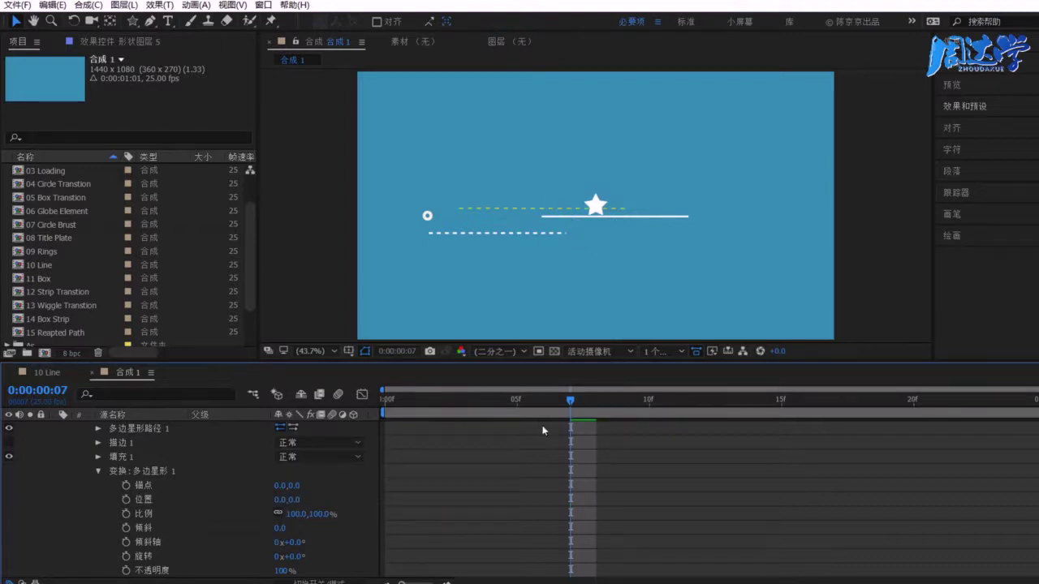
{"action": "scroll", "coordinate": [191, 495], "scroll_direction": "up", "scroll_amount": 2}
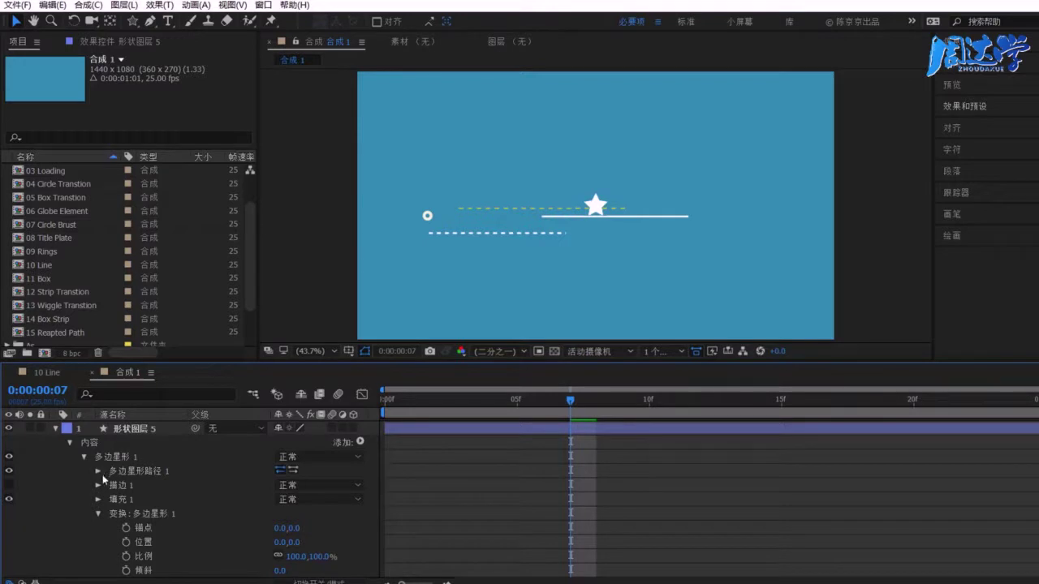
Step: Offset the star path position to 0,223 and shrink the star group to 57% scale
{"action": "left_click", "coordinate": [98, 471]}
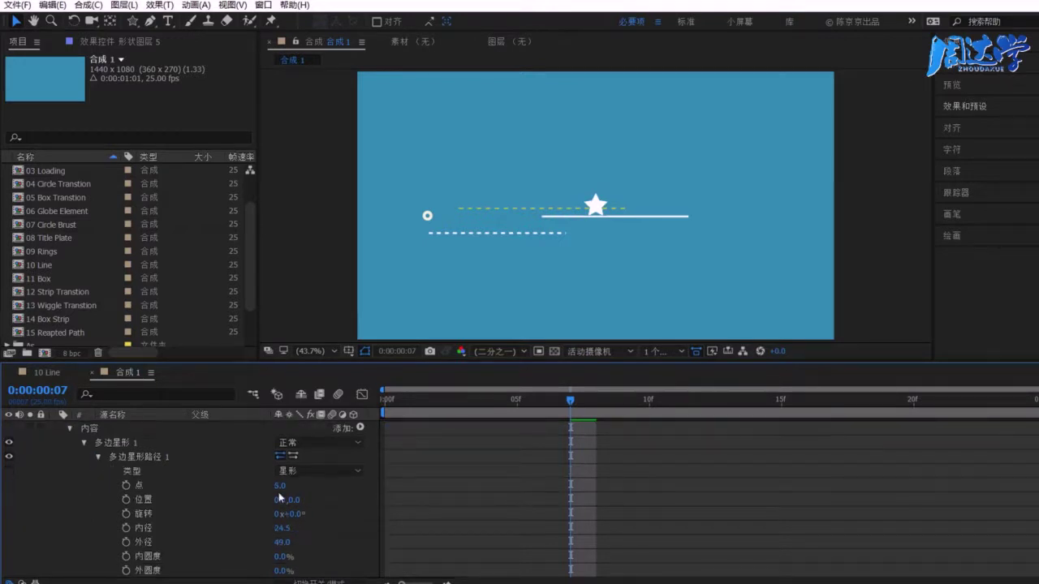
{"action": "left_click_drag", "start_coordinate": [297, 500], "coordinate": [455, 510]}
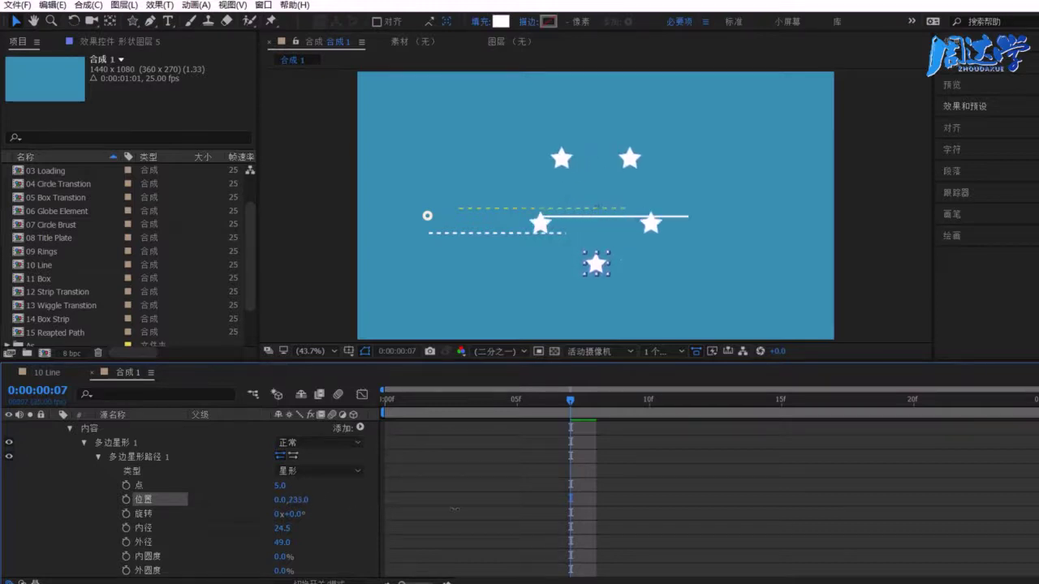
{"action": "left_click_drag", "start_coordinate": [455, 509], "coordinate": [444, 516]}
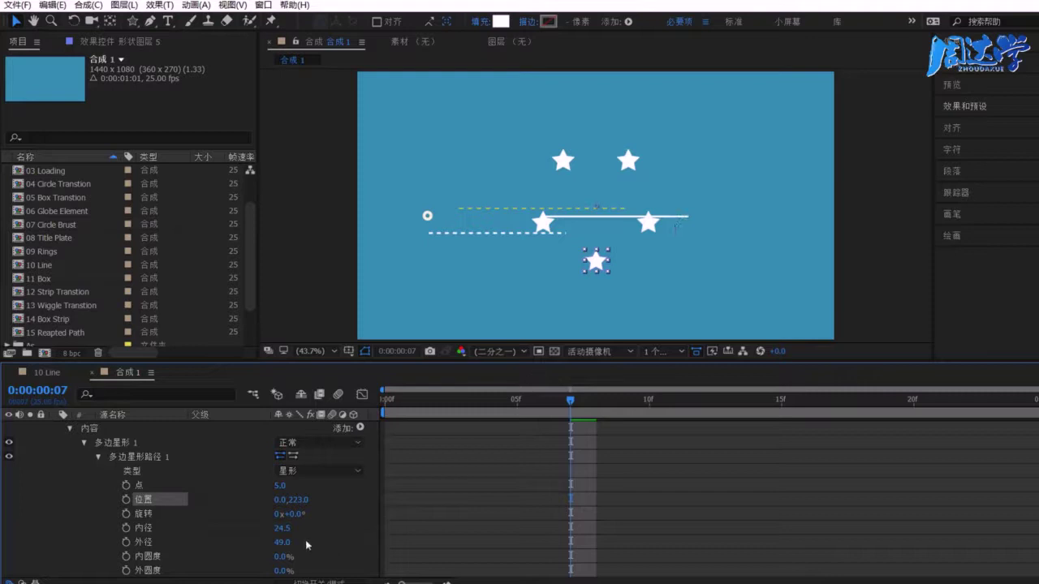
{"action": "left_click", "coordinate": [99, 457]}
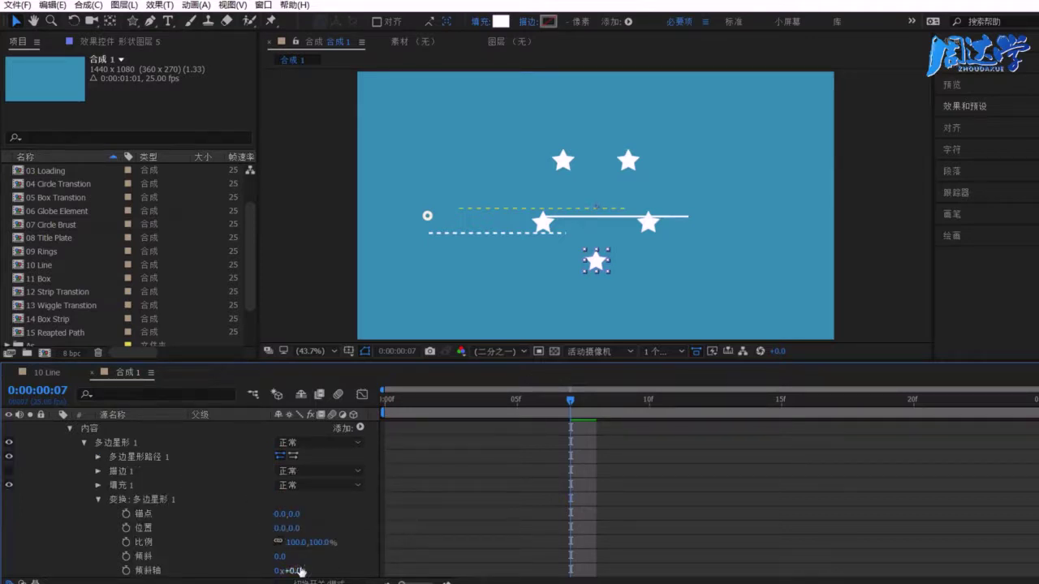
{"action": "mouse_move", "coordinate": [280, 557]}
{"action": "left_mouse_down"}
{"action": "mouse_move", "coordinate": [318, 544]}
{"action": "mouse_move", "coordinate": [264, 542]}
{"action": "mouse_move", "coordinate": [288, 542]}
{"action": "left_mouse_up"}
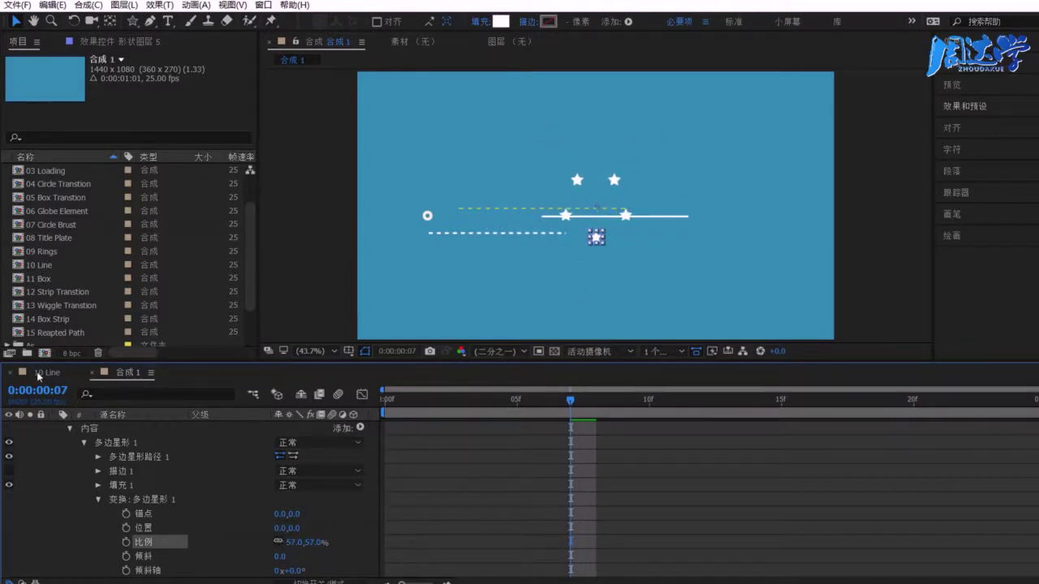
Step: Preview a later frame of the 10 Line reference, then return to 合成 1
{"action": "left_click", "coordinate": [39, 373]}
{"action": "mouse_move", "coordinate": [876, 400]}
{"action": "left_mouse_down"}
{"action": "mouse_move", "coordinate": [932, 405]}
{"action": "mouse_move", "coordinate": [887, 408]}
{"action": "left_mouse_up"}
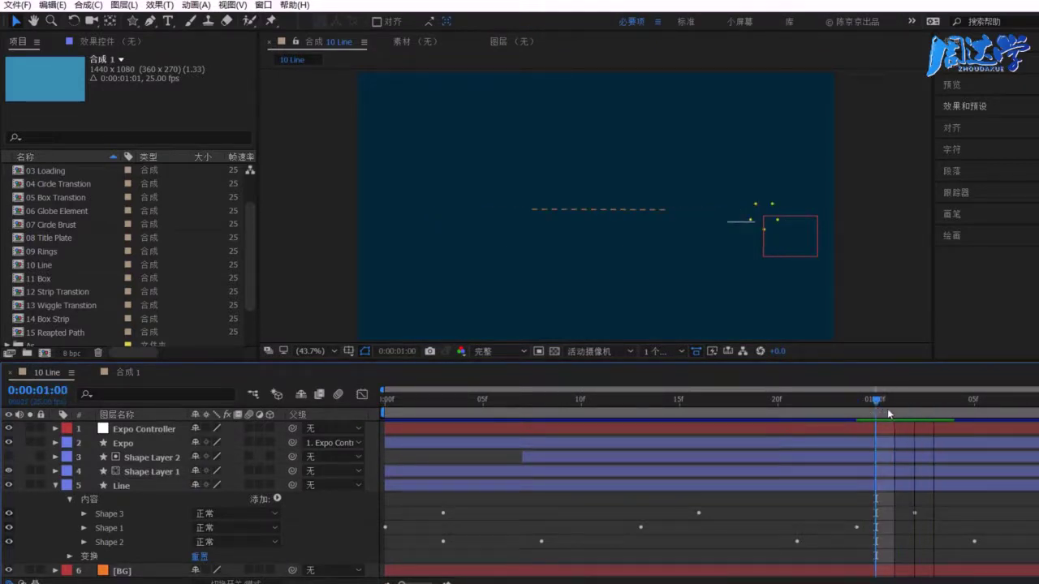
{"action": "left_click", "coordinate": [111, 372]}
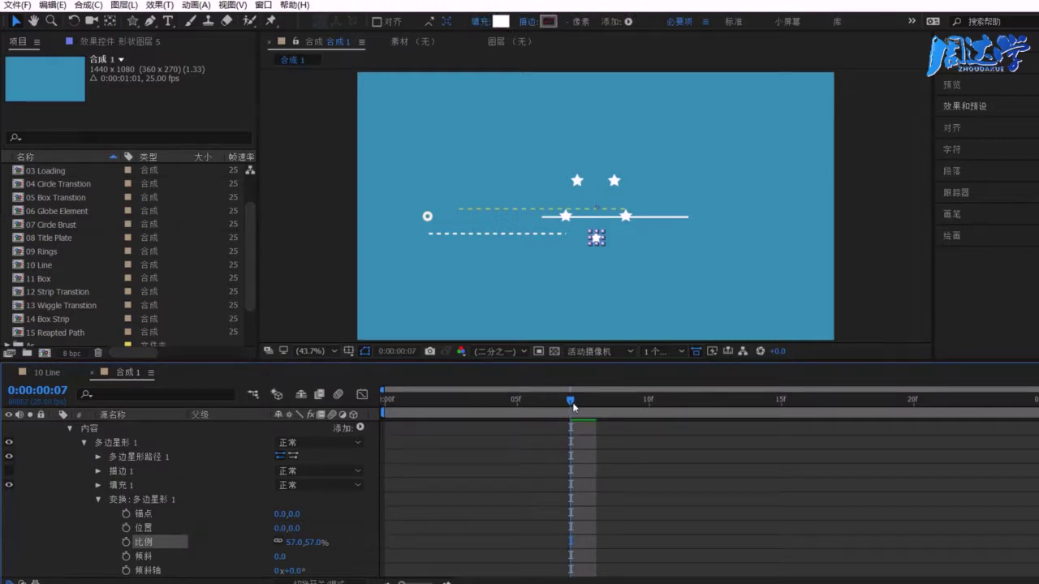
Step: Keyframe the star group's scale at 100% on frame 7 and 0% on frame 5
{"action": "left_click", "coordinate": [297, 542]}
{"action": "key", "text": "Tab"}
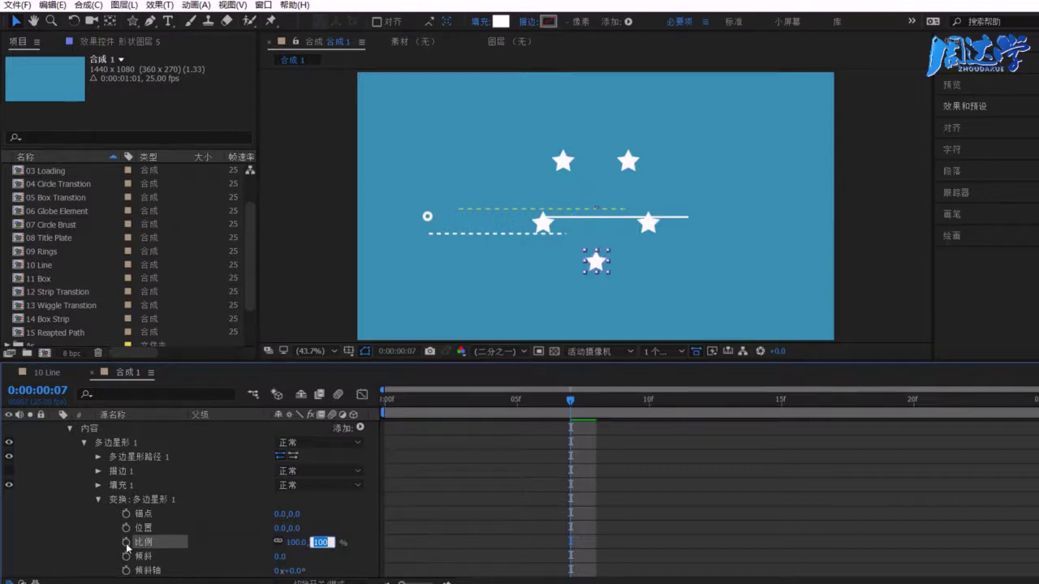
{"action": "left_click", "coordinate": [126, 543]}
{"action": "left_click_drag", "start_coordinate": [570, 402], "coordinate": [516, 400]}
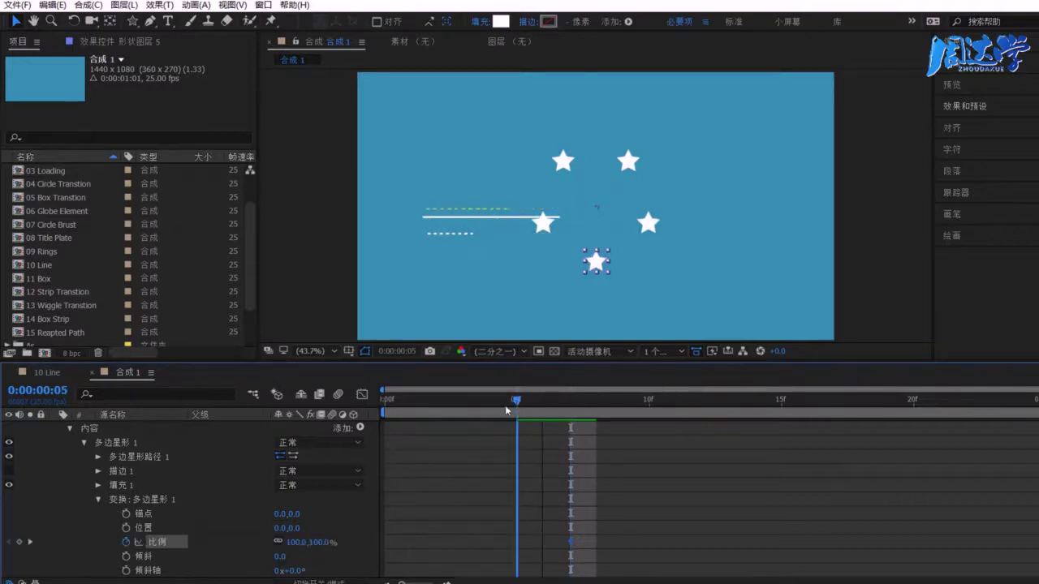
{"action": "left_click", "coordinate": [294, 543]}
{"action": "type", "text": "0"}
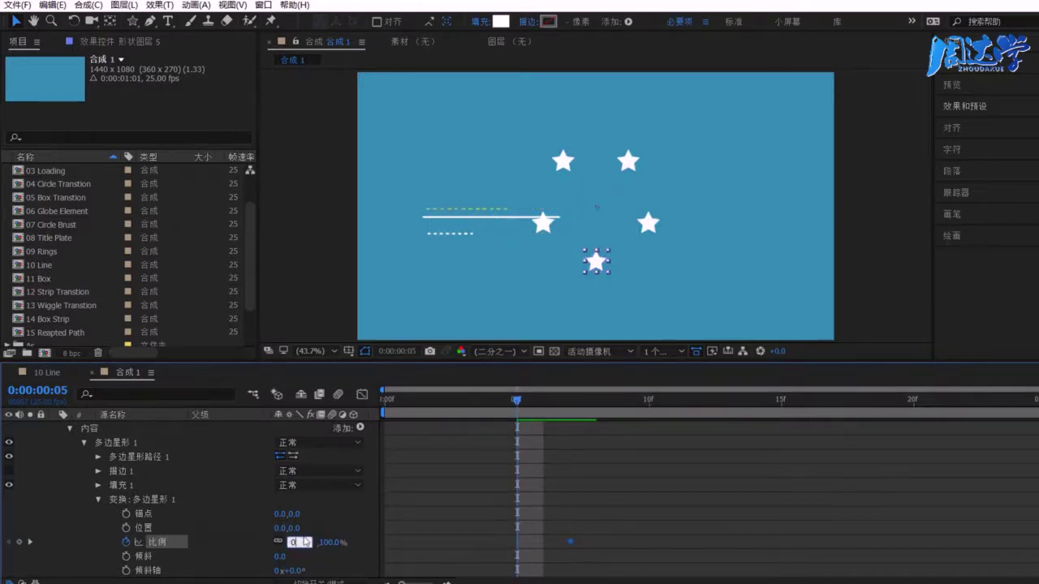
{"action": "key", "text": "Tab"}
{"action": "left_click_drag", "start_coordinate": [518, 401], "coordinate": [566, 407]}
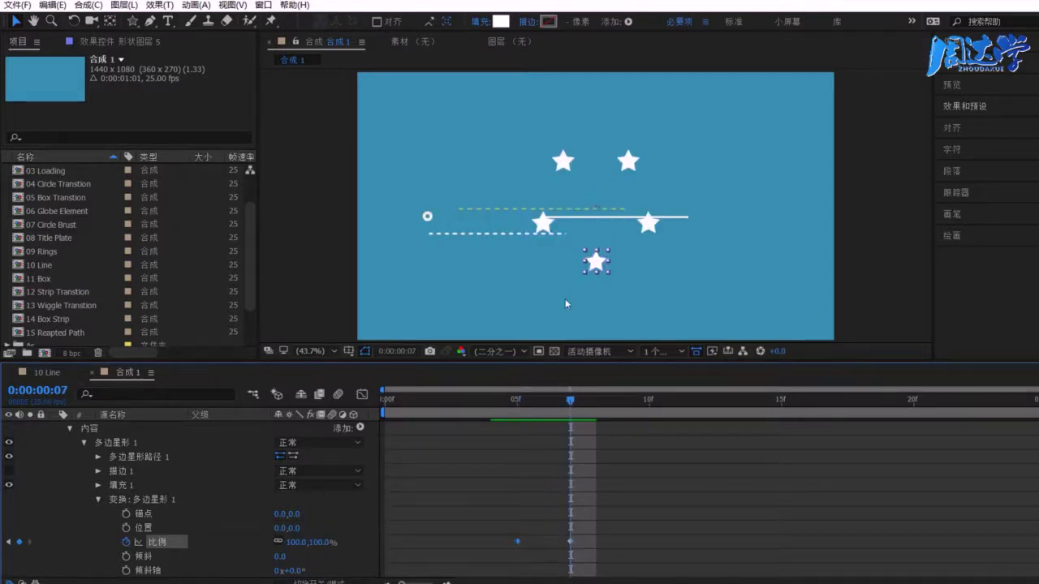
Step: Switch off Fill 1 and switch on the 67-pixel Stroke 1, showing its properties
{"action": "left_click", "coordinate": [98, 499]}
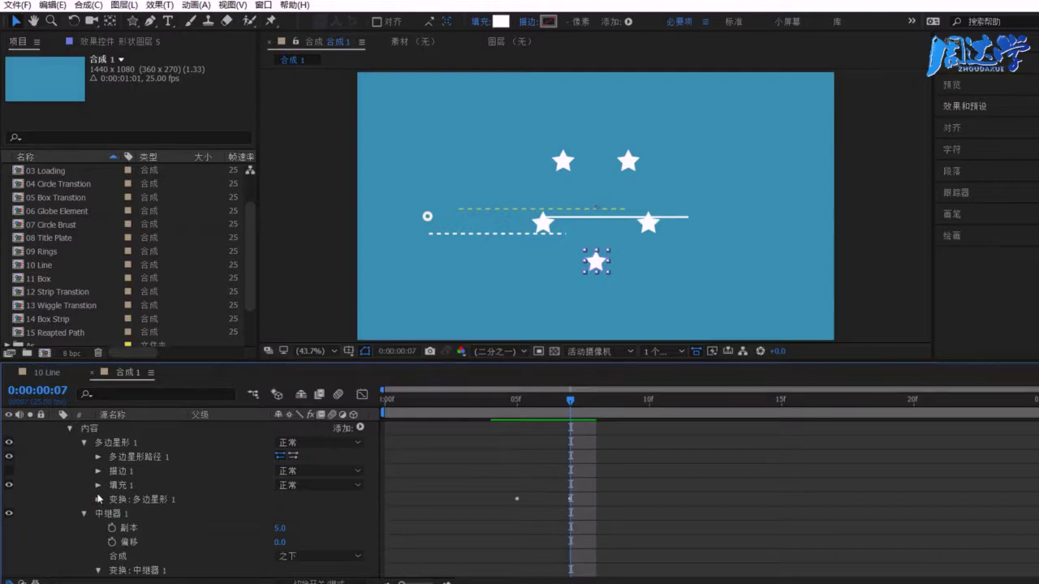
{"action": "left_click", "coordinate": [120, 487]}
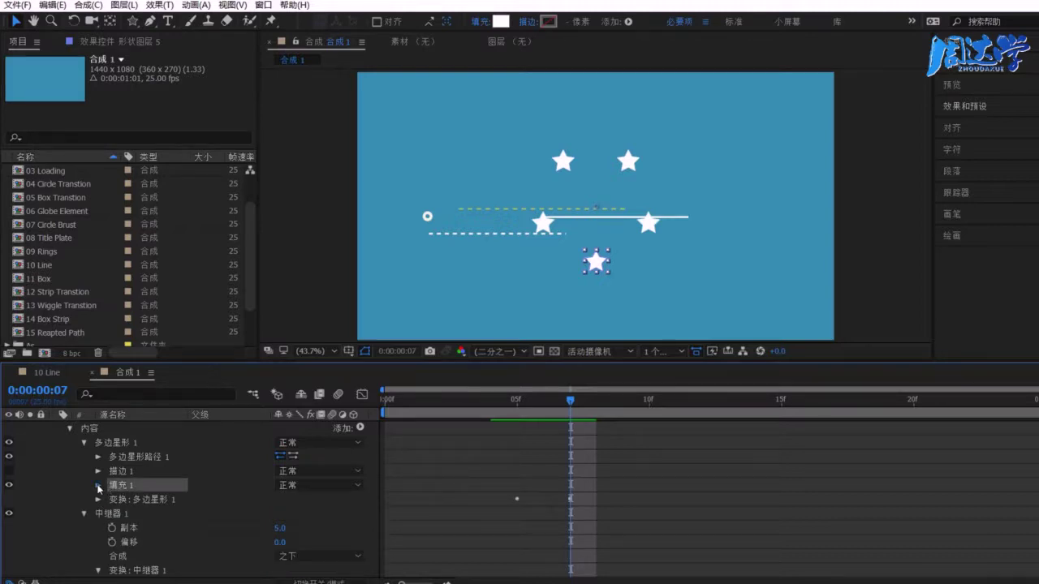
{"action": "left_click", "coordinate": [99, 486]}
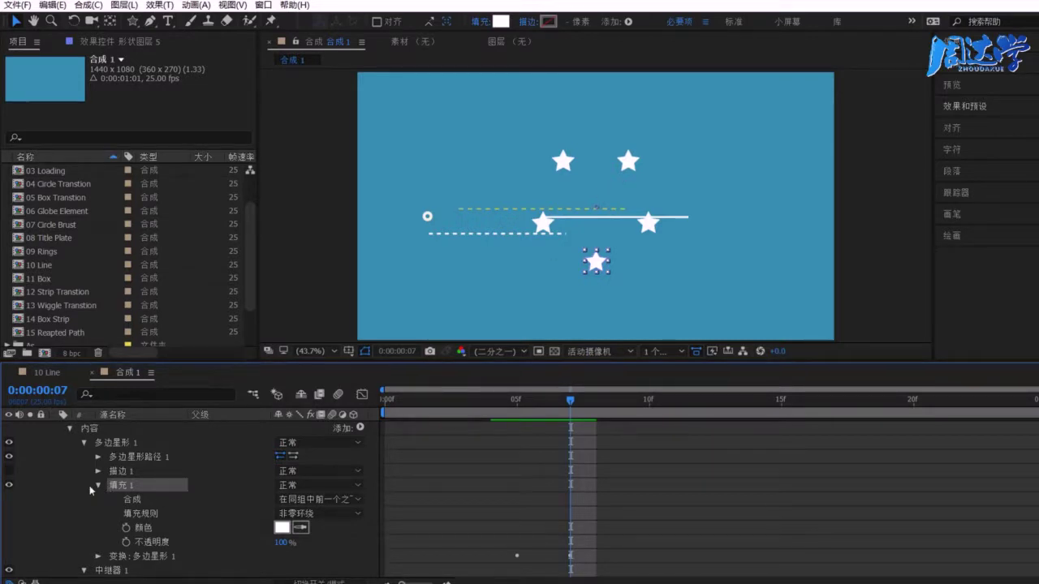
{"action": "left_click", "coordinate": [10, 485]}
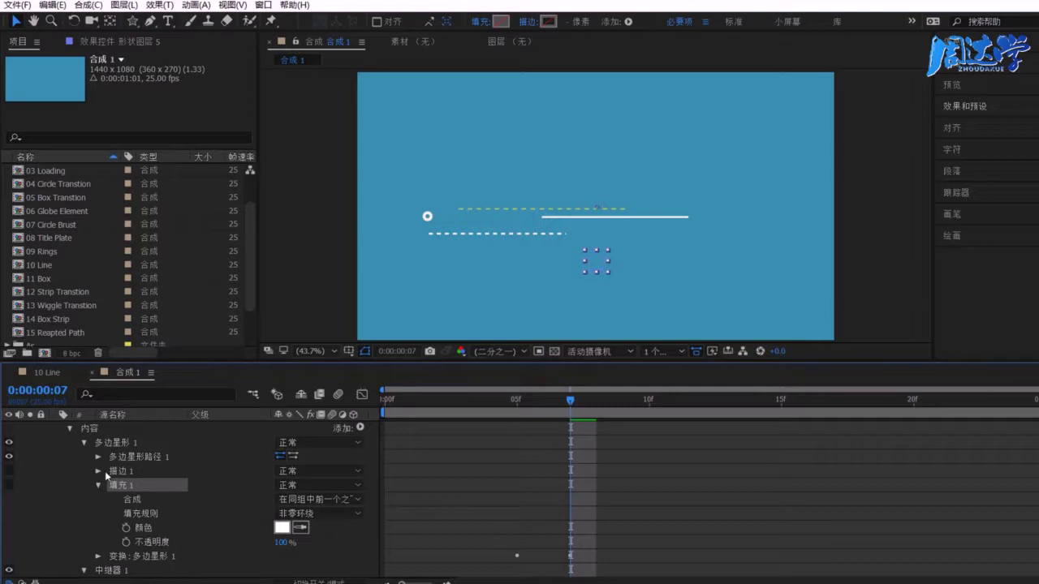
{"action": "left_click", "coordinate": [9, 472]}
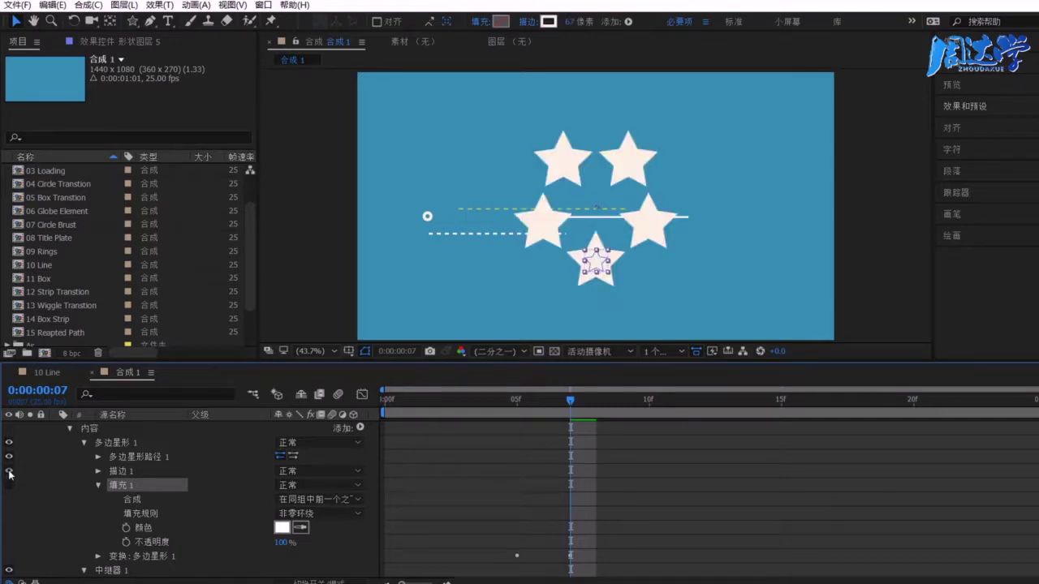
{"action": "left_click", "coordinate": [99, 485]}
{"action": "left_click", "coordinate": [107, 470]}
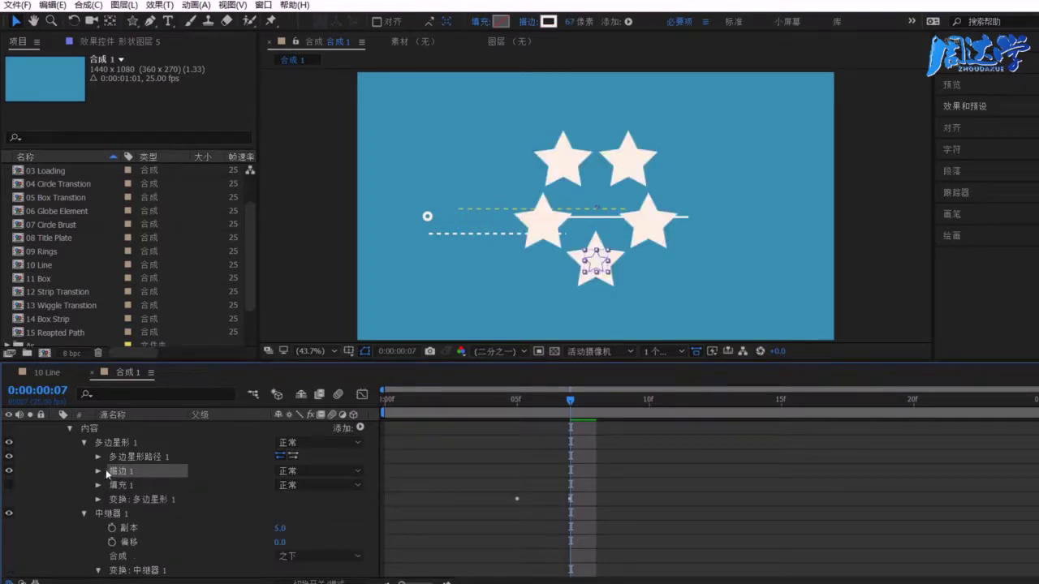
{"action": "left_click", "coordinate": [98, 471]}
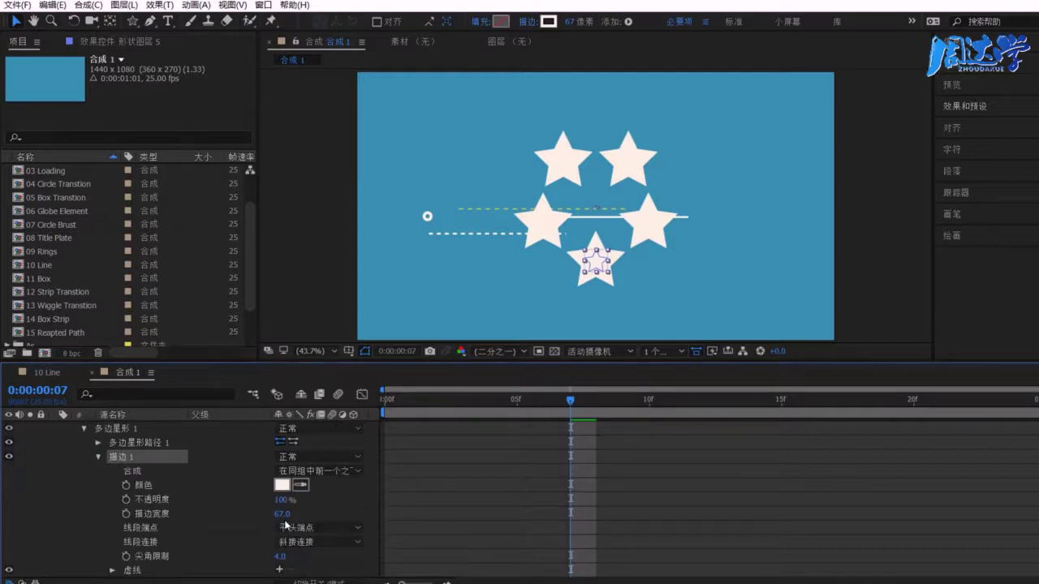
Step: Thin the stroke width to 45, then keyframe it to 0 at frame 9
{"action": "left_click_drag", "start_coordinate": [281, 514], "coordinate": [254, 513]}
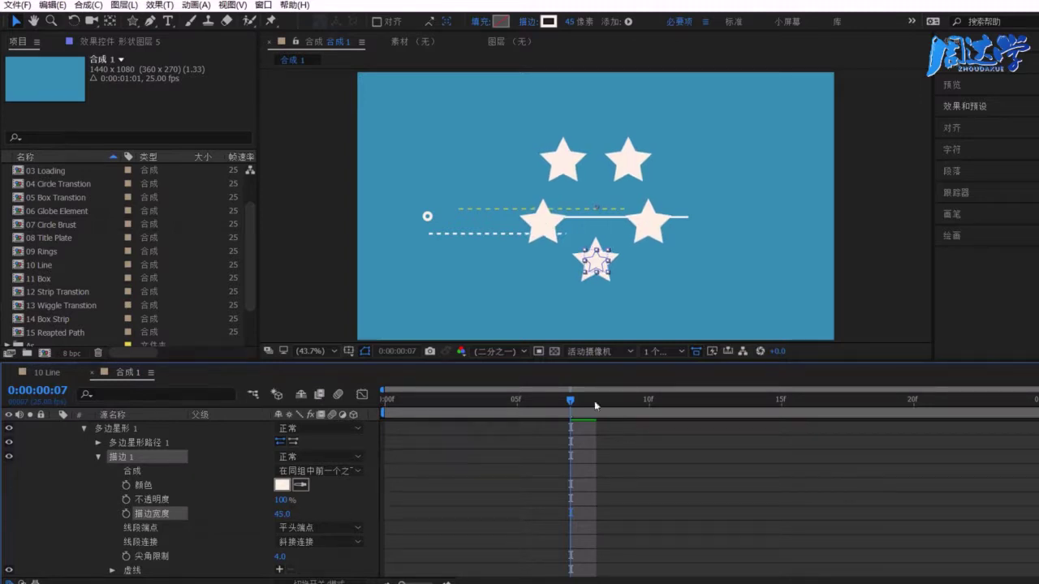
{"action": "mouse_move", "coordinate": [567, 411]}
{"action": "left_mouse_down"}
{"action": "mouse_move", "coordinate": [515, 412]}
{"action": "mouse_move", "coordinate": [571, 411]}
{"action": "mouse_move", "coordinate": [548, 411]}
{"action": "mouse_move", "coordinate": [571, 412]}
{"action": "mouse_move", "coordinate": [576, 430]}
{"action": "mouse_move", "coordinate": [500, 429]}
{"action": "mouse_move", "coordinate": [629, 426]}
{"action": "left_mouse_up"}
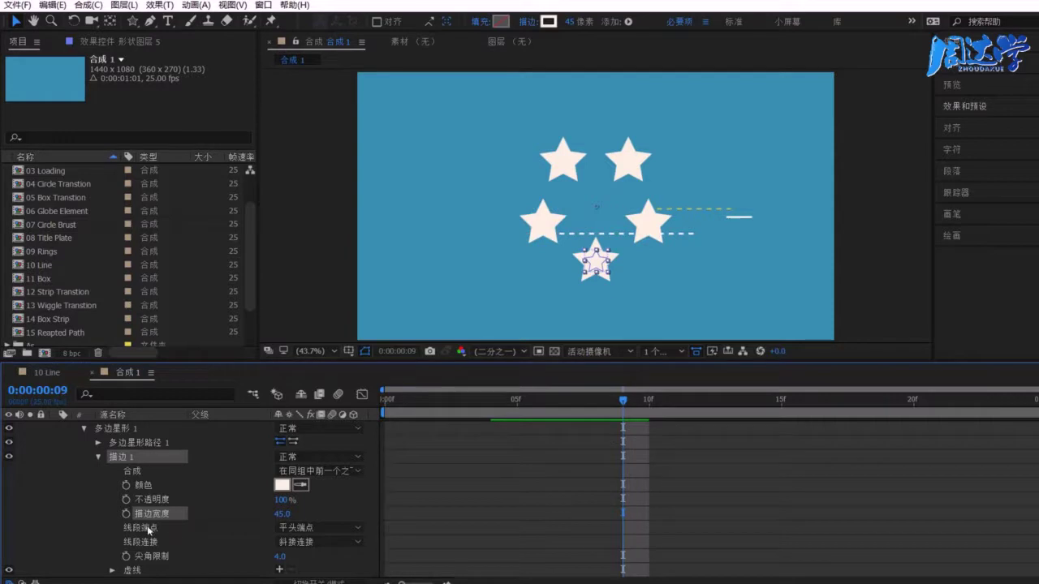
{"action": "left_click", "coordinate": [126, 513]}
{"action": "left_click_drag", "start_coordinate": [279, 514], "coordinate": [261, 514]}
{"action": "left_click", "coordinate": [280, 513]}
{"action": "key", "text": "Tab"}
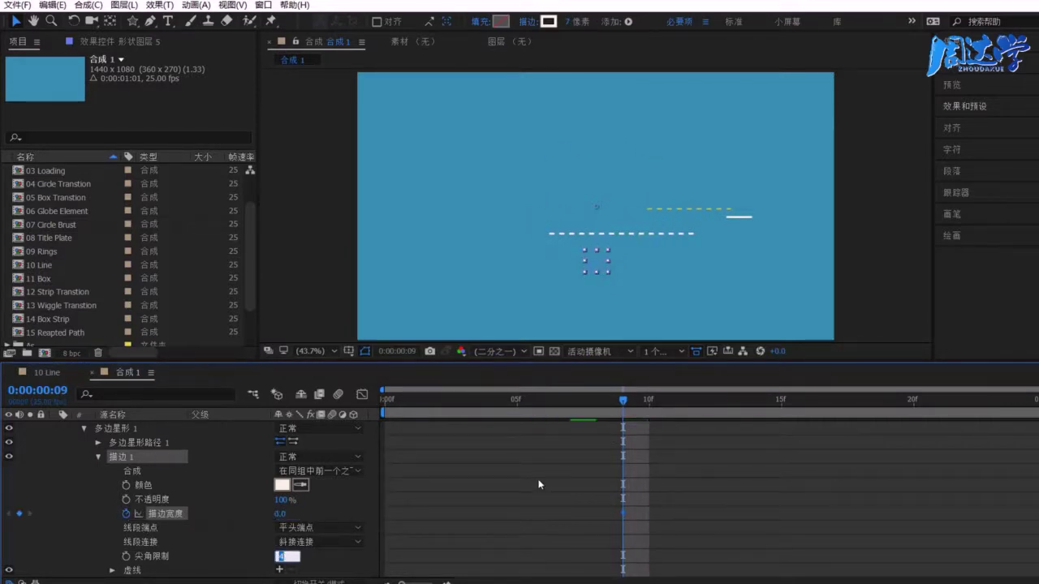
{"action": "left_click_drag", "start_coordinate": [624, 403], "coordinate": [595, 400]}
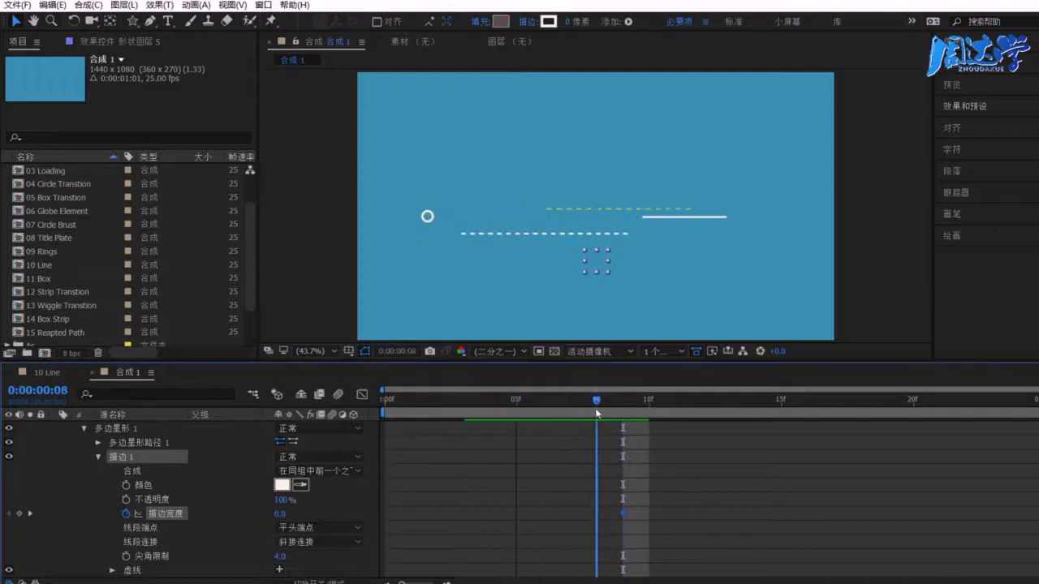
{"action": "scroll", "coordinate": [134, 443], "scroll_direction": "up", "scroll_amount": 2}
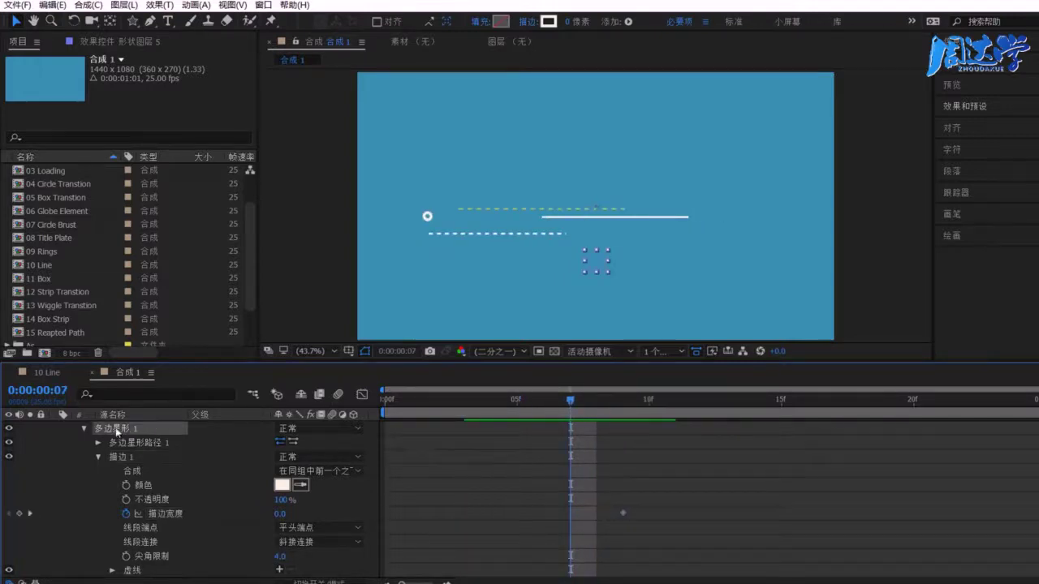
{"action": "left_click", "coordinate": [124, 428]}
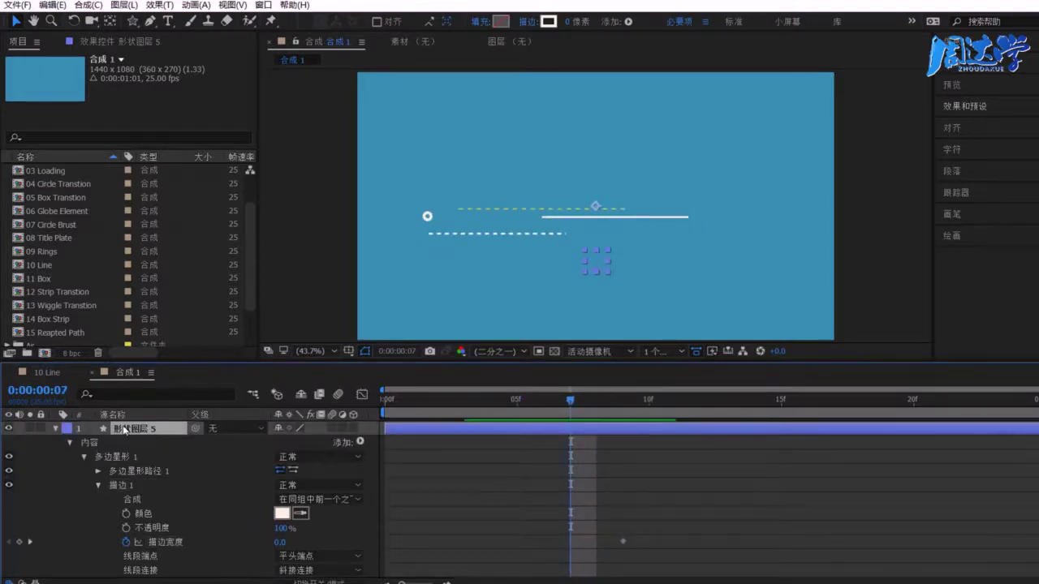
Step: Show the keyframed properties and add a 65 stroke-width keyframe at frame 5
{"action": "key", "text": "u"}
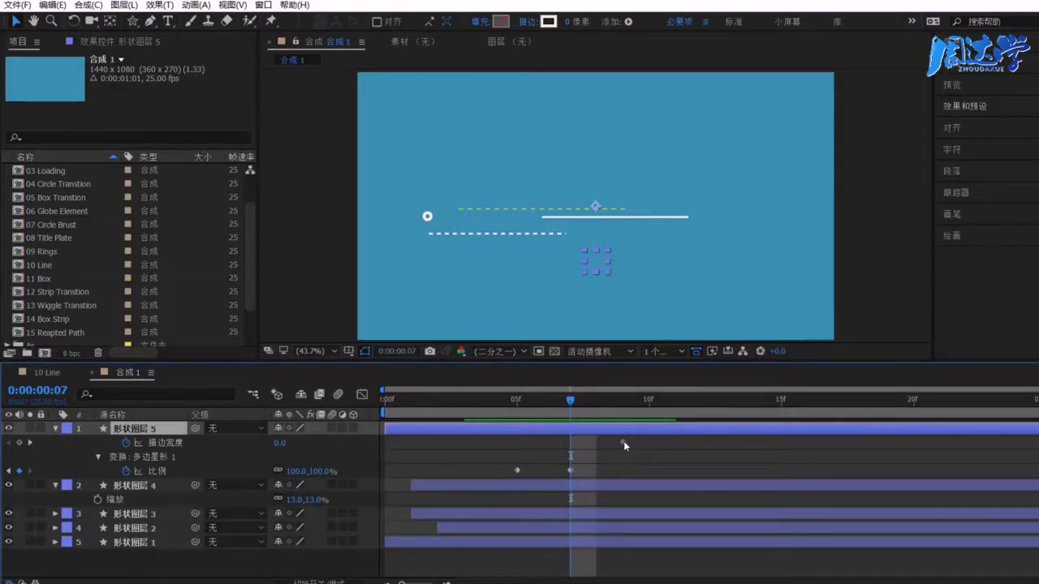
{"action": "left_click", "coordinate": [622, 441]}
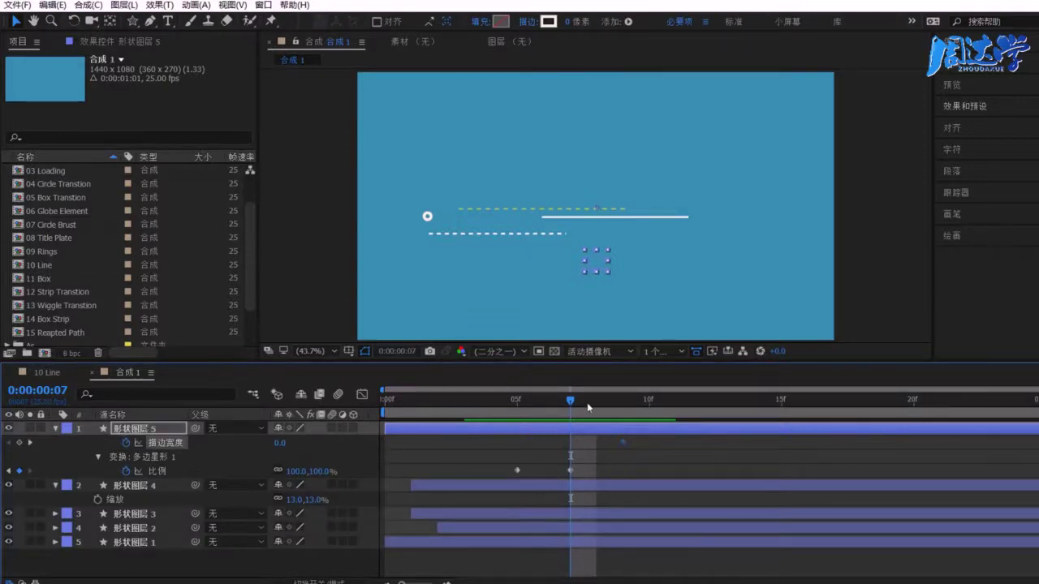
{"action": "left_click_drag", "start_coordinate": [545, 404], "coordinate": [624, 404]}
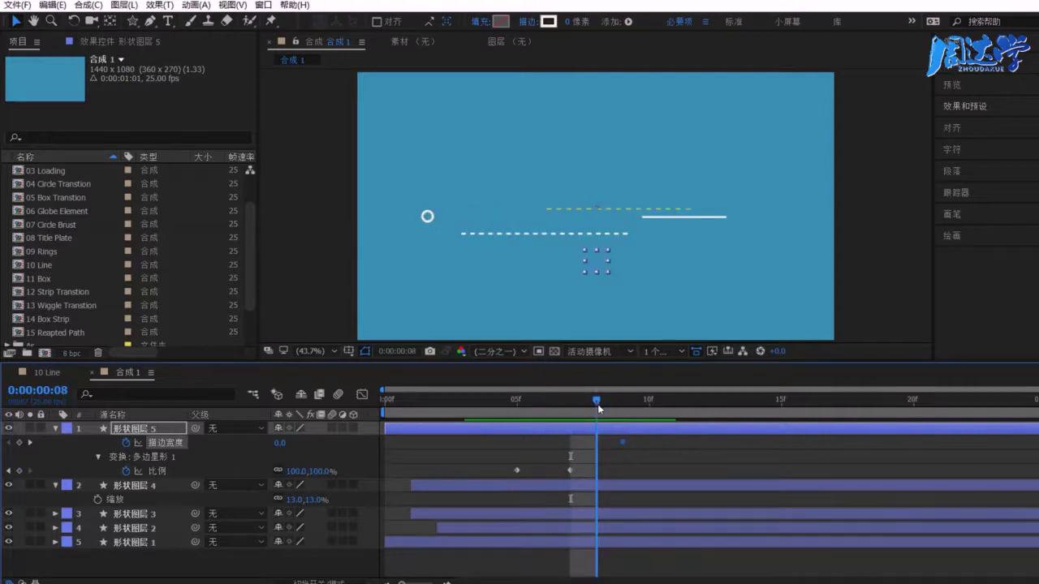
{"action": "left_click_drag", "start_coordinate": [624, 404], "coordinate": [516, 401]}
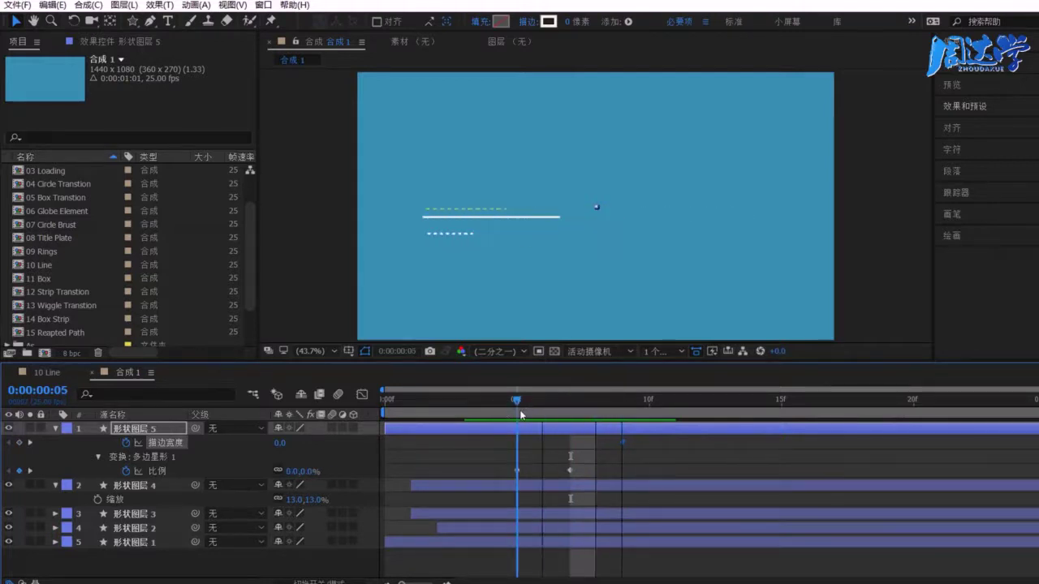
{"action": "mouse_move", "coordinate": [289, 446]}
{"action": "left_mouse_down"}
{"action": "mouse_move", "coordinate": [305, 445]}
{"action": "mouse_move", "coordinate": [271, 443]}
{"action": "left_mouse_up"}
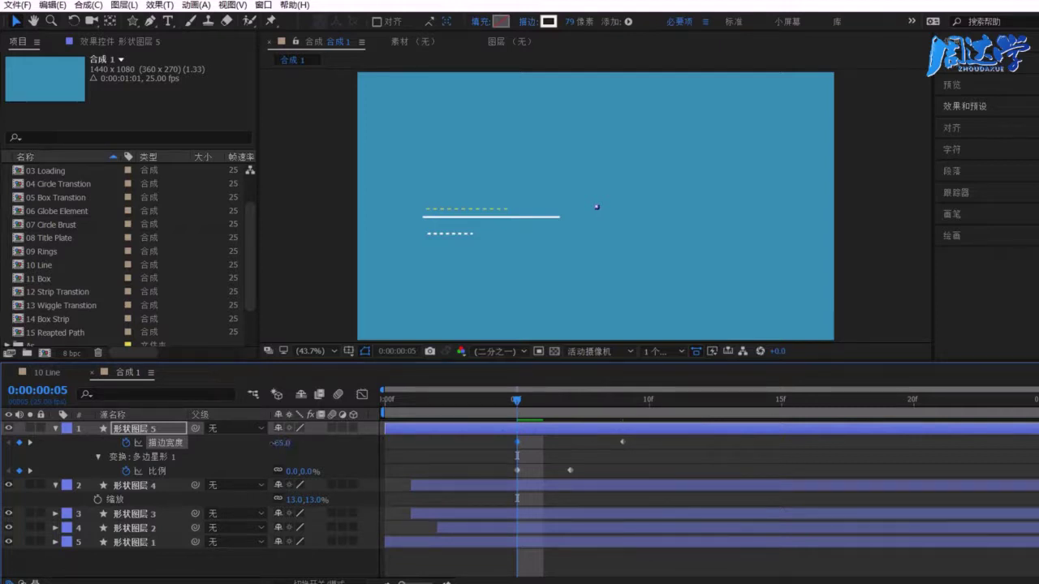
Step: Move the scale end keyframe to frame 8
{"action": "left_click", "coordinate": [517, 471]}
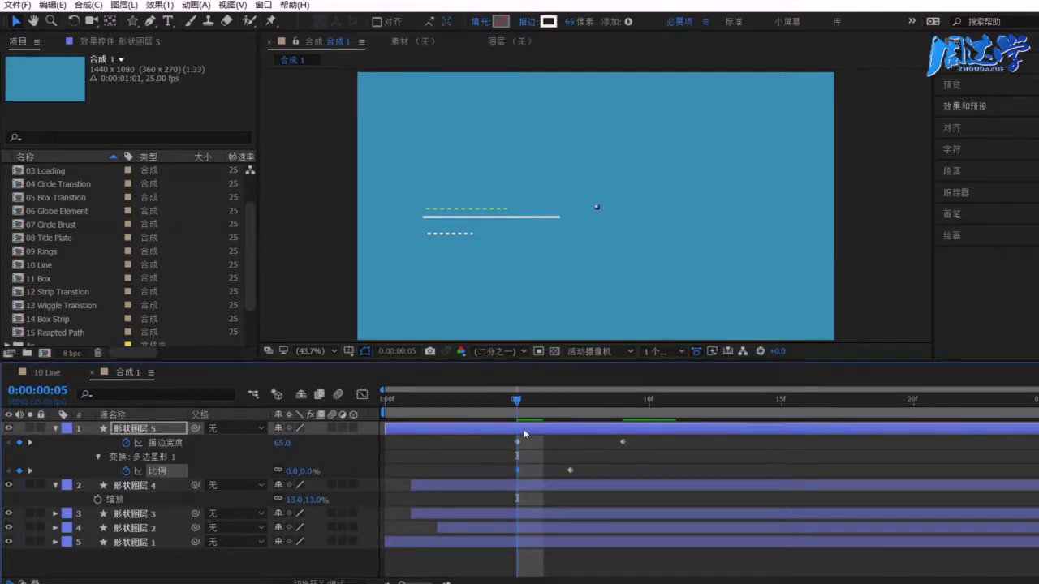
{"action": "left_click_drag", "start_coordinate": [516, 401], "coordinate": [601, 414]}
{"action": "left_click_drag", "start_coordinate": [569, 471], "coordinate": [596, 470]}
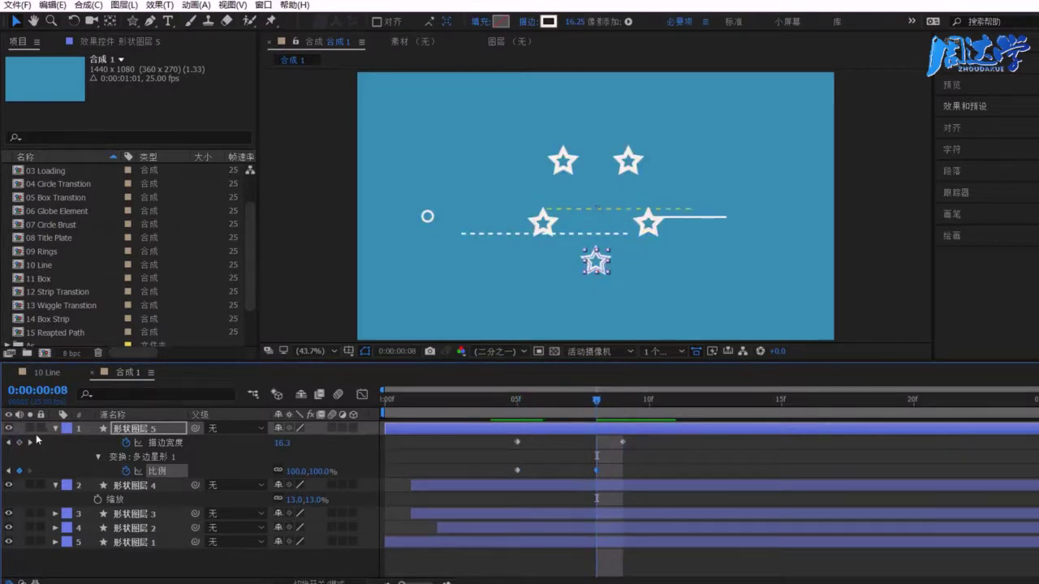
{"action": "left_click", "coordinate": [557, 448]}
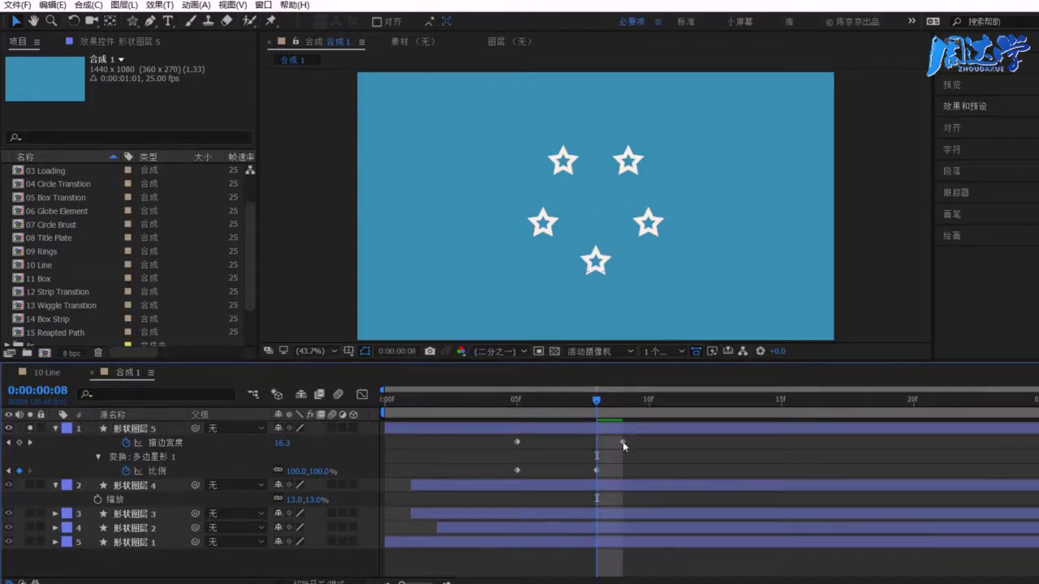
Step: Shift the stroke-width and scale keyframes later so the scale-up ends around frame 11
{"action": "left_click_drag", "start_coordinate": [623, 442], "coordinate": [596, 442]}
{"action": "left_click_drag", "start_coordinate": [516, 442], "coordinate": [570, 443]}
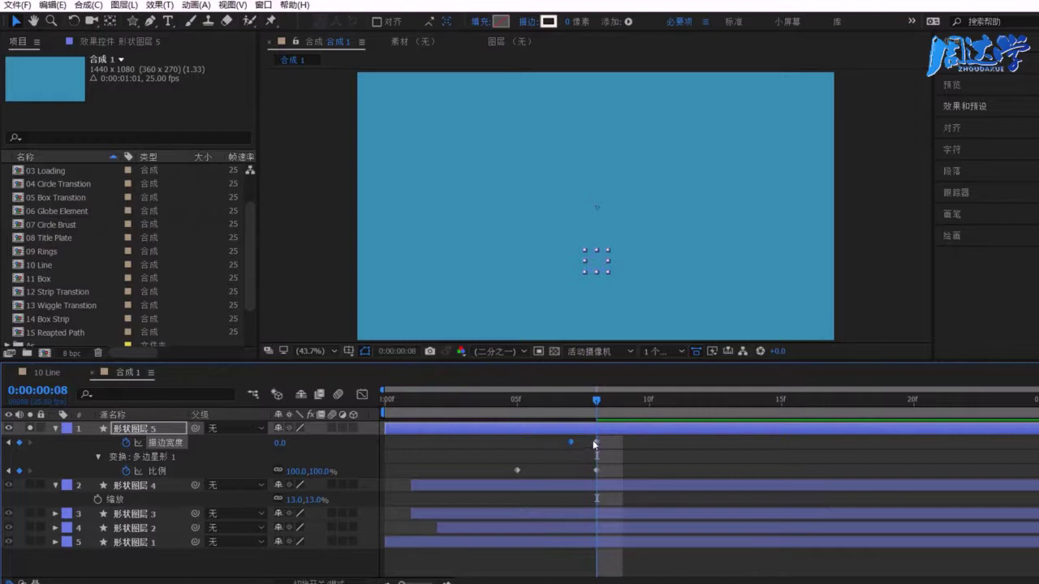
{"action": "left_click", "coordinate": [596, 471]}
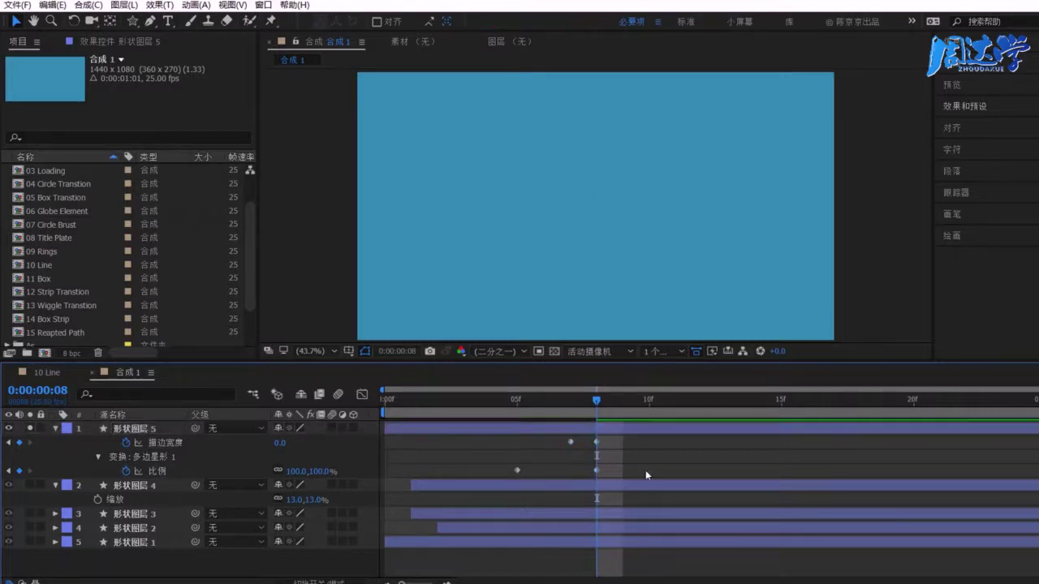
{"action": "left_click_drag", "start_coordinate": [629, 436], "coordinate": [574, 486]}
{"action": "left_click_drag", "start_coordinate": [595, 440], "coordinate": [675, 442]}
Step: Place the stroke-width keyframes at frames 9 and 14, then scrub to check the timing
{"action": "left_click_drag", "start_coordinate": [569, 441], "coordinate": [622, 442]}
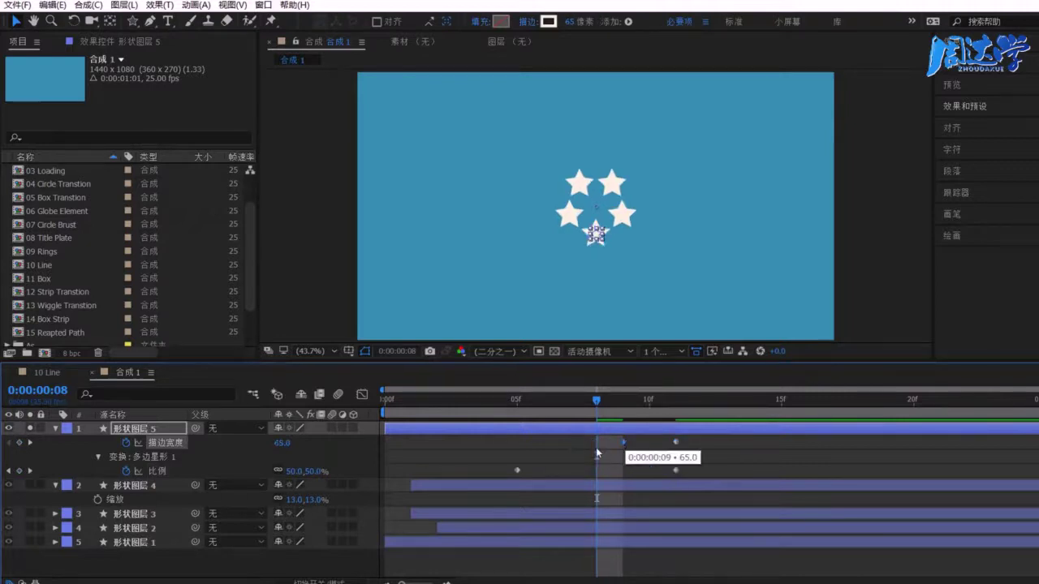
{"action": "left_click_drag", "start_coordinate": [516, 399], "coordinate": [674, 420]}
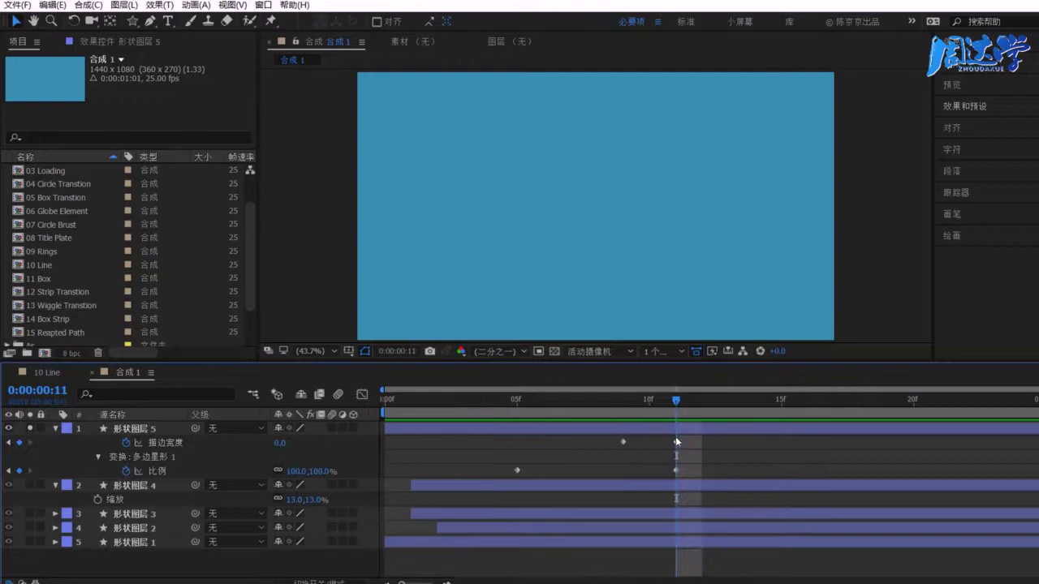
{"action": "mouse_move", "coordinate": [676, 471]}
{"action": "left_mouse_down"}
{"action": "mouse_move", "coordinate": [728, 470]}
{"action": "mouse_move", "coordinate": [676, 471]}
{"action": "mouse_move", "coordinate": [755, 442]}
{"action": "left_mouse_up"}
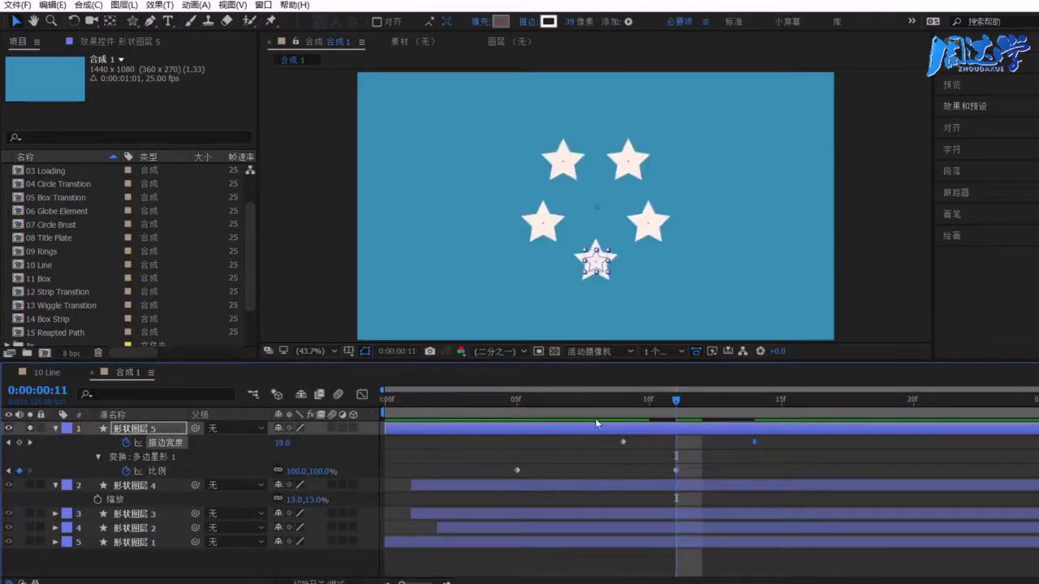
{"action": "left_click_drag", "start_coordinate": [596, 423], "coordinate": [748, 429]}
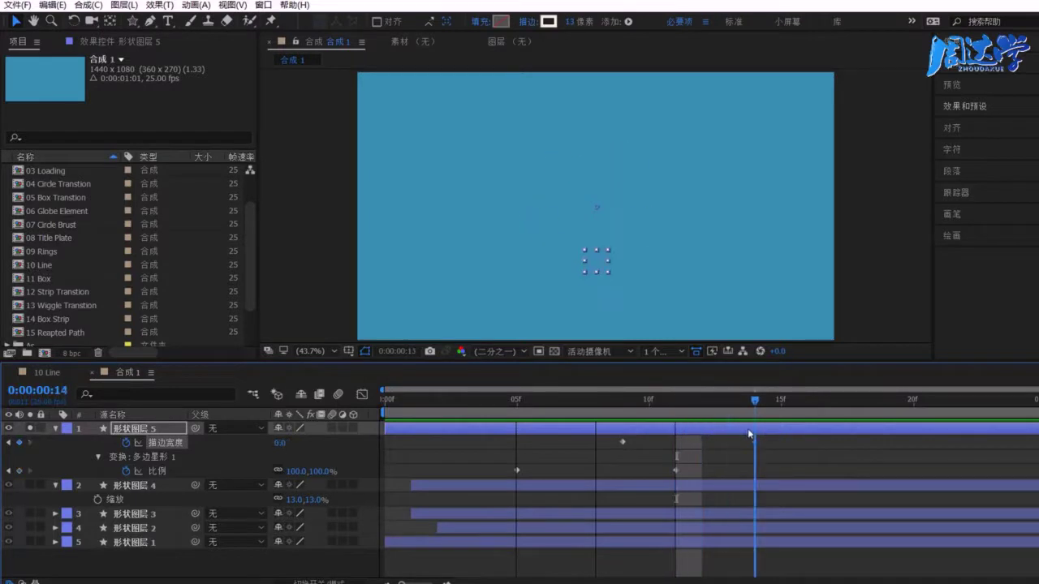
{"action": "left_click", "coordinate": [623, 400]}
Step: Apply Easy Ease to all the stars' scale and stroke-width keyframes
{"action": "left_click_drag", "start_coordinate": [476, 441], "coordinate": [899, 492]}
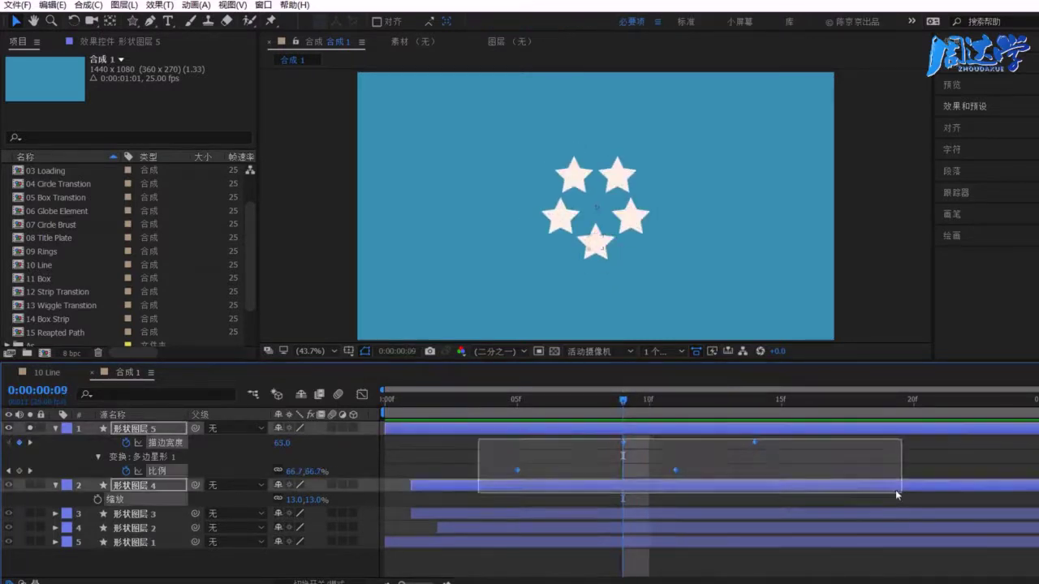
{"action": "right_click", "coordinate": [676, 471]}
{"action": "mouse_move", "coordinate": [730, 583]}
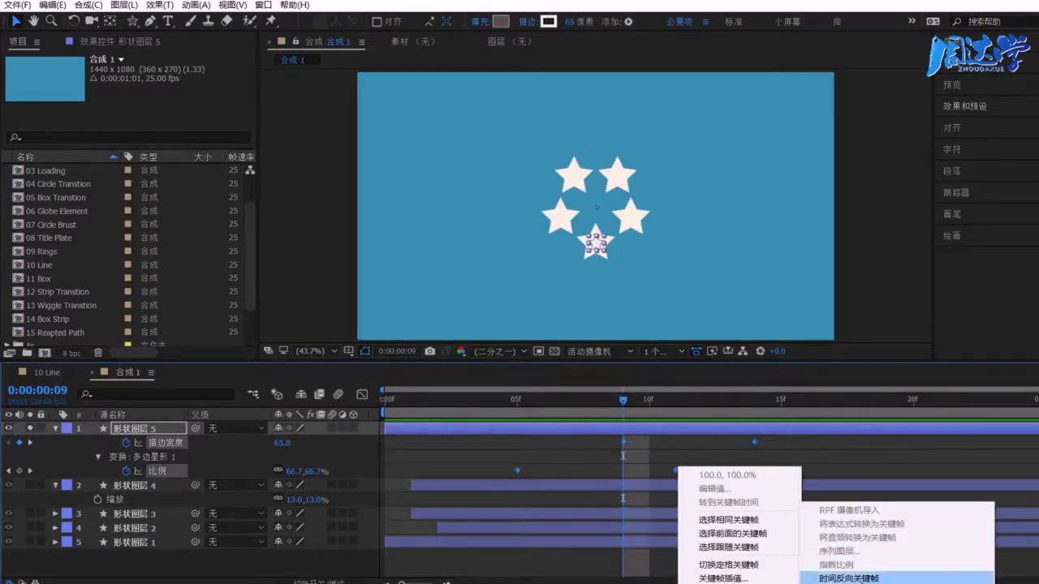
{"action": "left_click", "coordinate": [835, 583]}
Step: Deselect the keyframes and scrub from around frame 4 to check the eased animation
{"action": "left_click", "coordinate": [532, 449]}
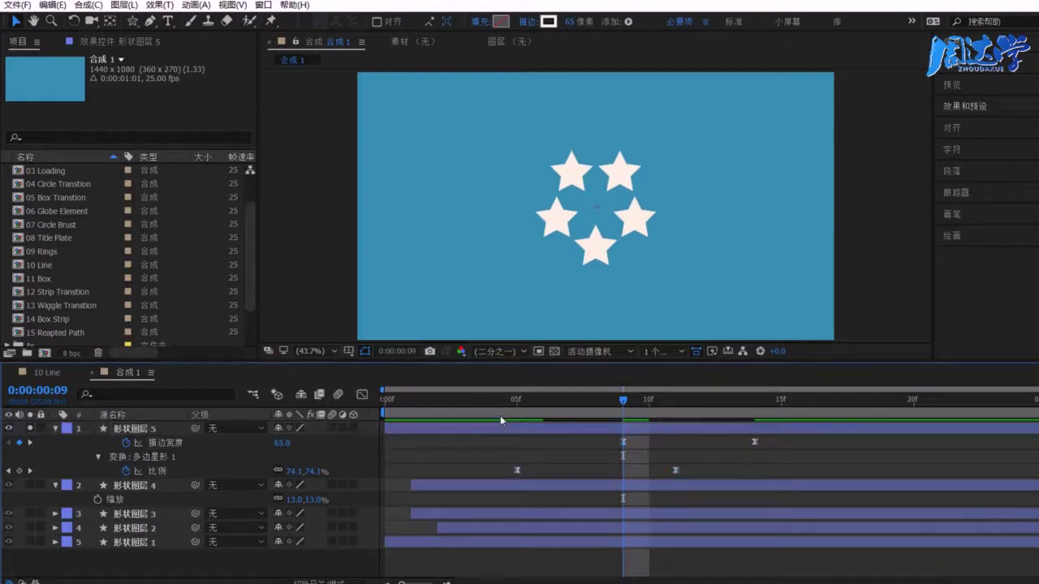
{"action": "left_click", "coordinate": [493, 408]}
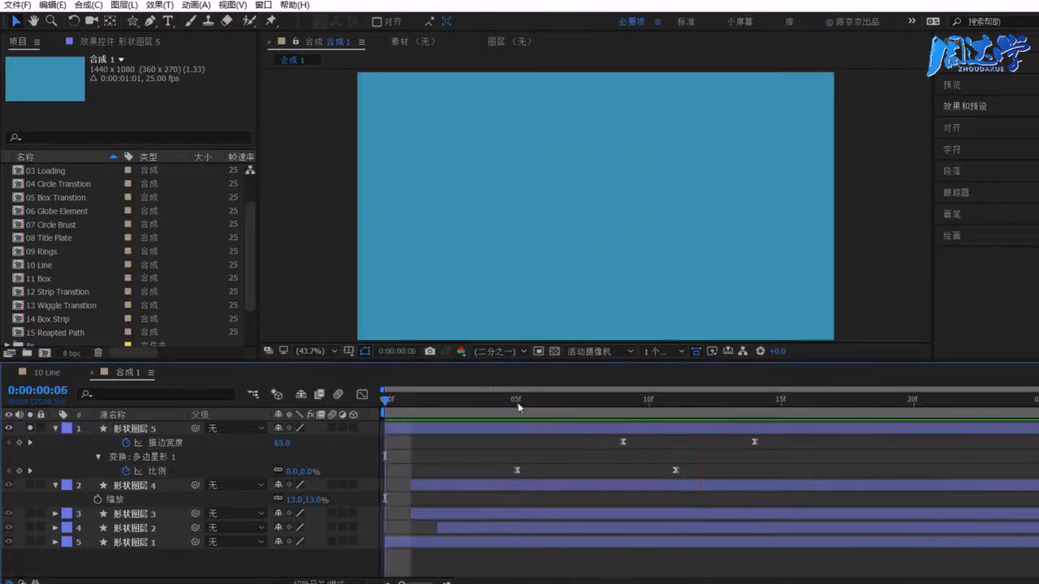
{"action": "left_click", "coordinate": [464, 399]}
{"action": "mouse_move", "coordinate": [496, 400]}
{"action": "left_mouse_down"}
{"action": "mouse_move", "coordinate": [780, 399]}
{"action": "mouse_move", "coordinate": [596, 424]}
{"action": "left_mouse_up"}
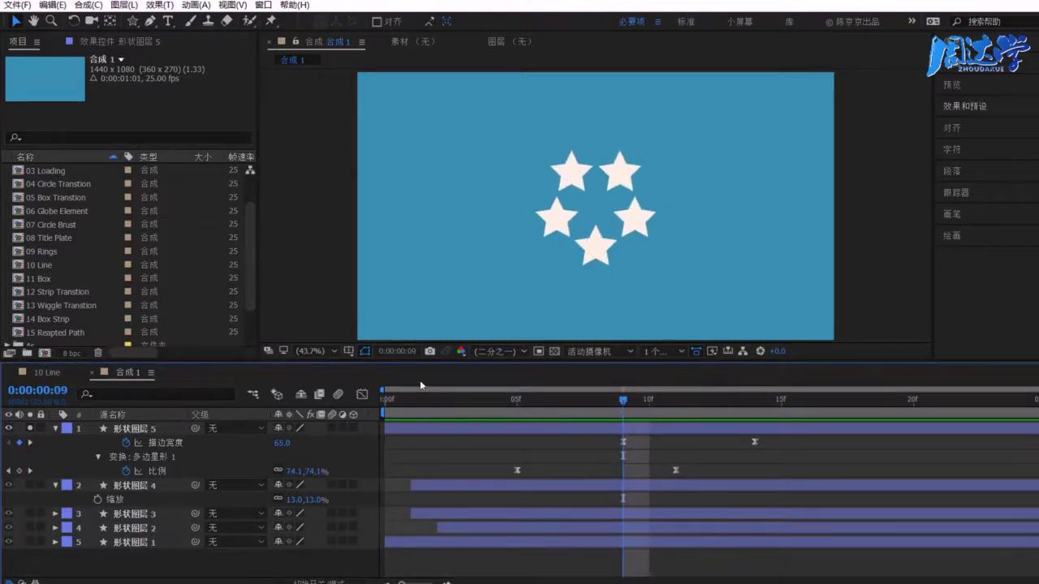
Step: Scale the star ring layer 形状图层 5 down to 11%
{"action": "left_click", "coordinate": [134, 428]}
{"action": "key", "text": "s"}
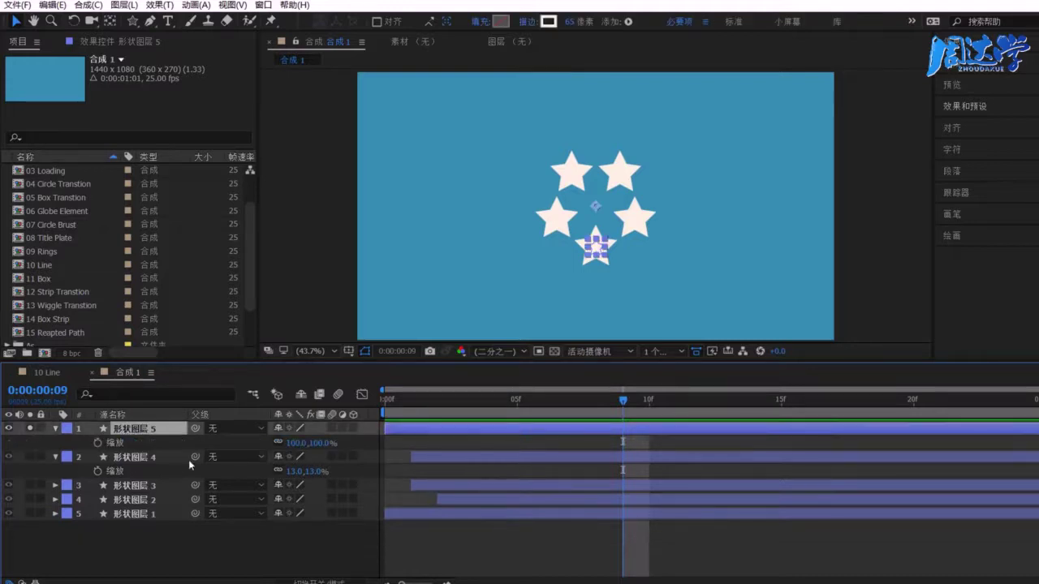
{"action": "left_click_drag", "start_coordinate": [300, 442], "coordinate": [270, 449]}
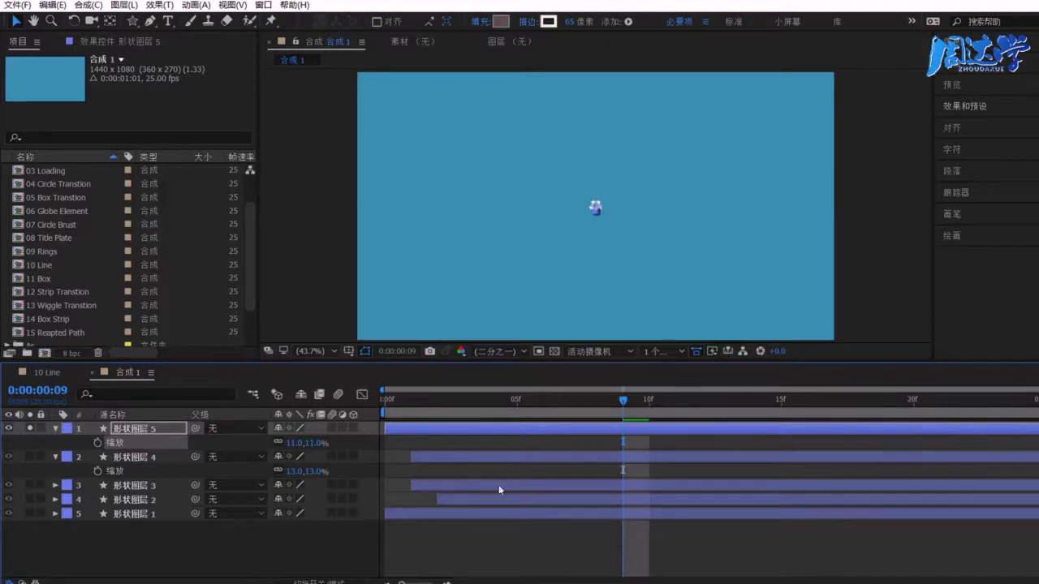
Step: Preview the scaled ring animation from frame 4
{"action": "left_click", "coordinate": [554, 449]}
{"action": "left_click", "coordinate": [517, 400]}
{"action": "key", "text": "space"}
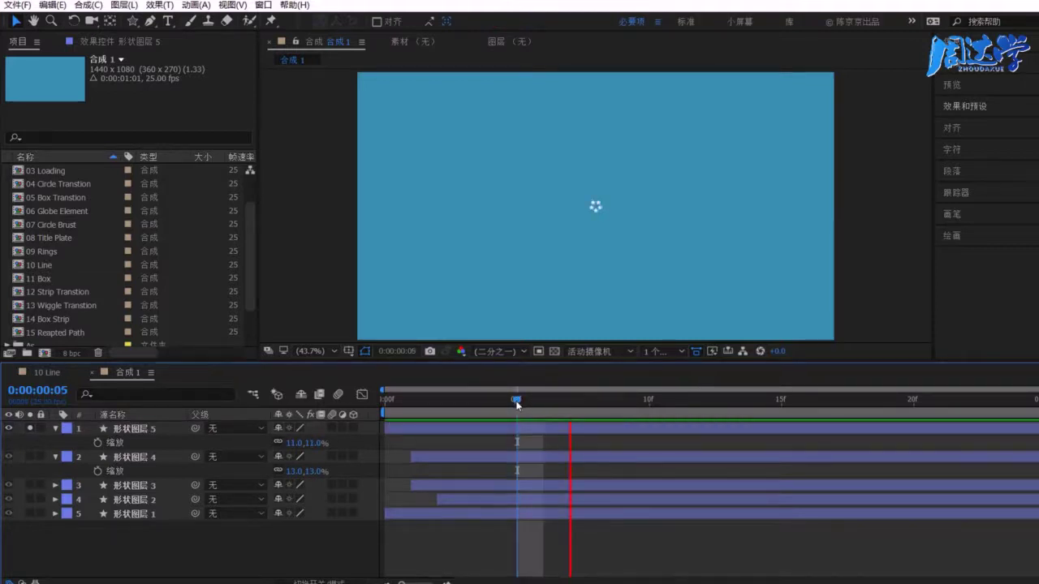
{"action": "left_click", "coordinate": [490, 401]}
{"action": "key", "text": "space"}
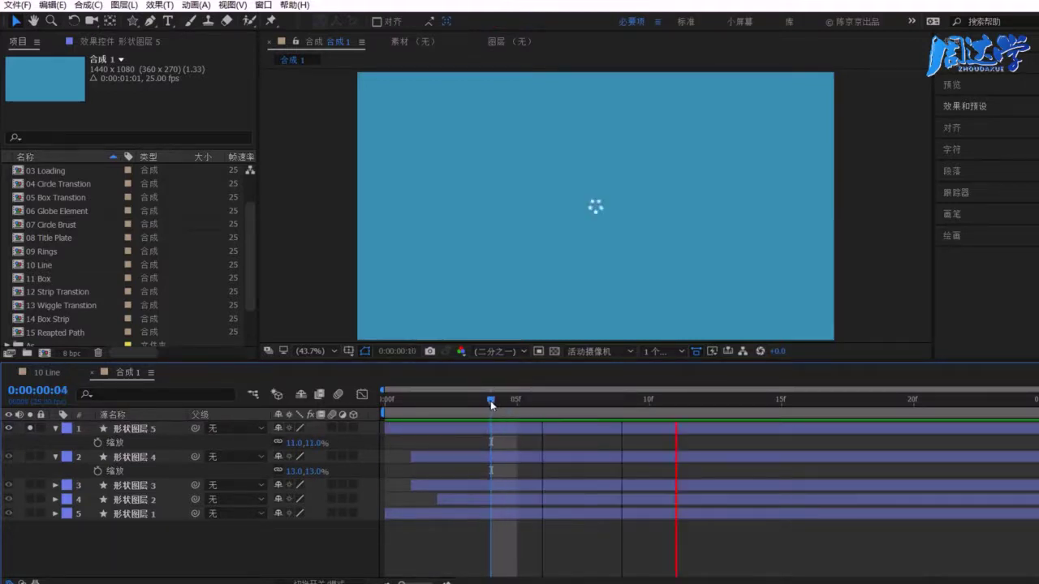
{"action": "key", "text": "space"}
Step: Switch to the 10 Line reference and preview its animation around frame 22
{"action": "left_click", "coordinate": [45, 372]}
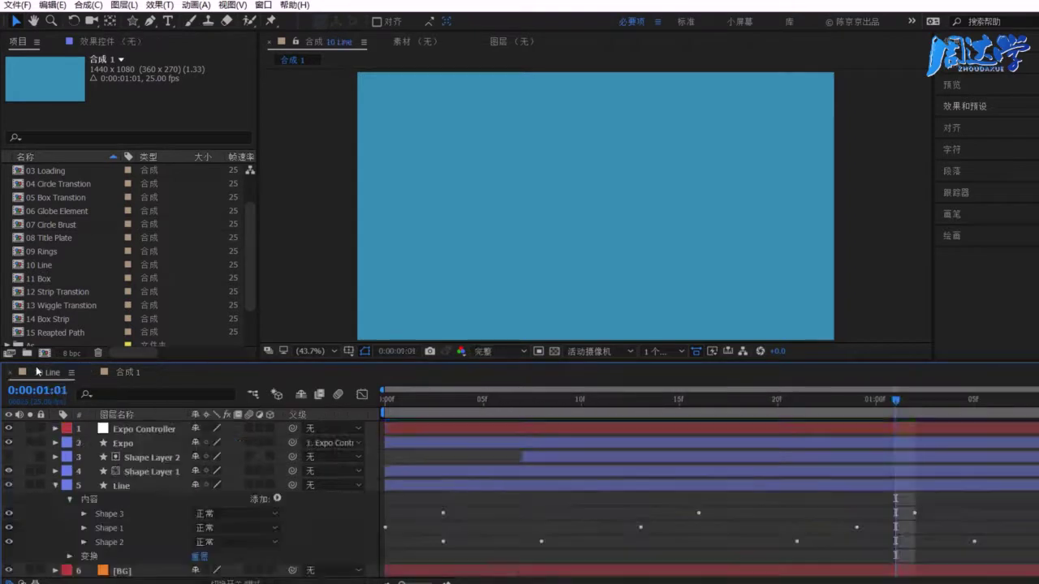
{"action": "left_click", "coordinate": [816, 401]}
{"action": "key", "text": "space"}
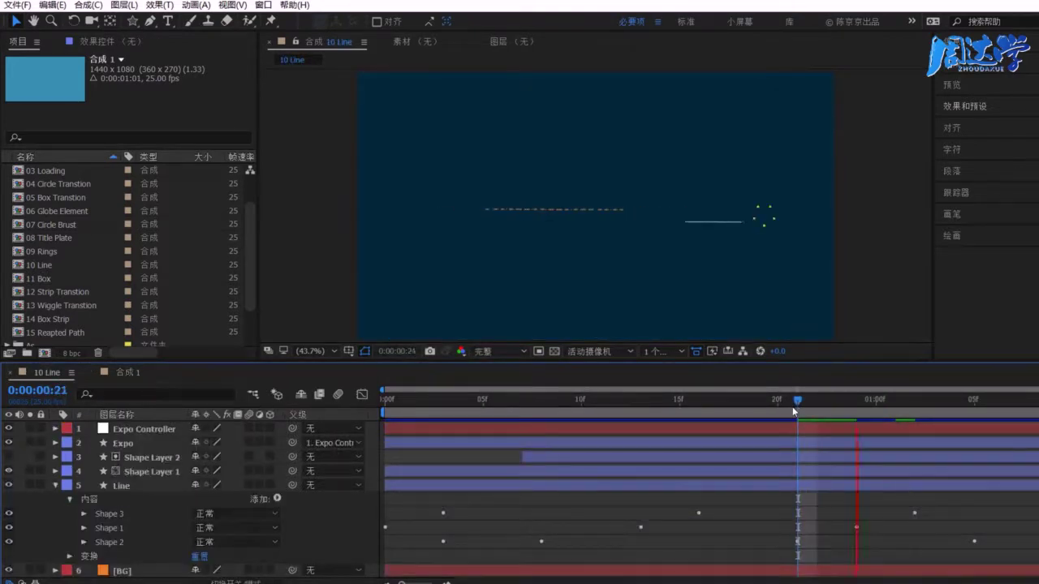
{"action": "key", "text": "space"}
{"action": "key", "text": "space"}
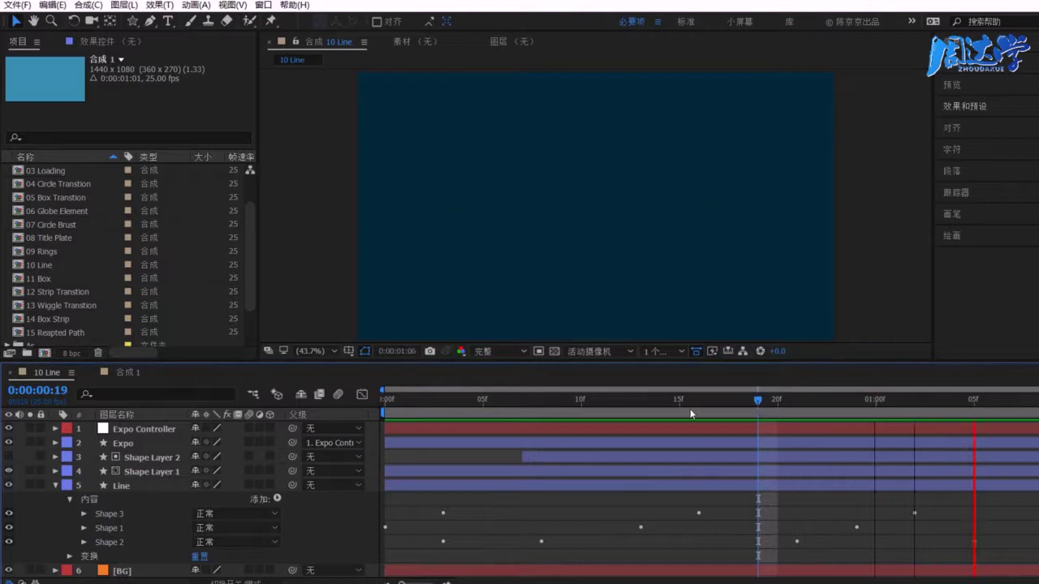
{"action": "left_click_drag", "start_coordinate": [796, 402], "coordinate": [837, 401]}
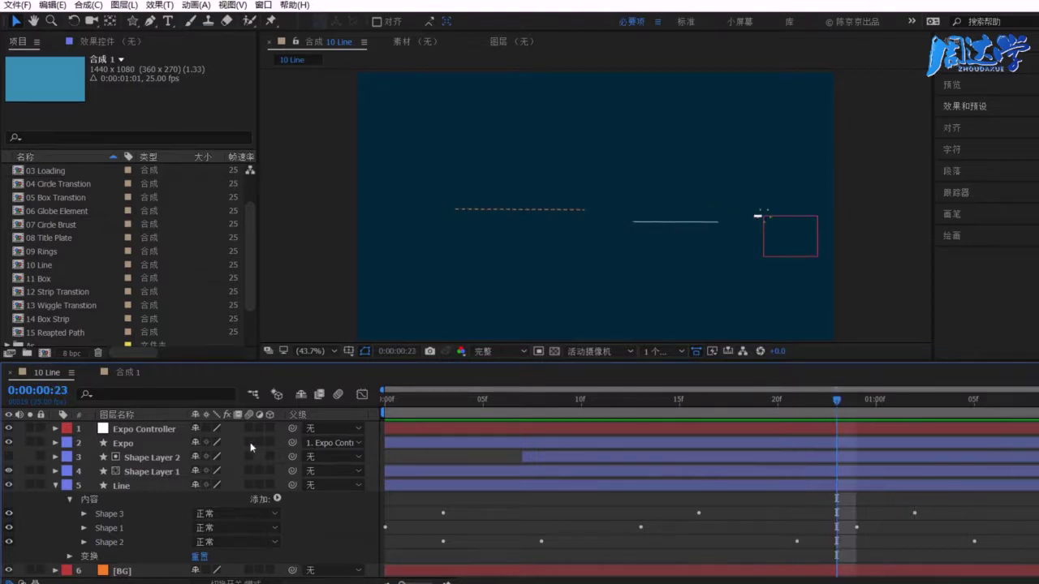
Step: Inspect the Expo layer's Ellipse Path 1 size near 0:00:01:01, then return to 合成 1
{"action": "left_click", "coordinate": [122, 444]}
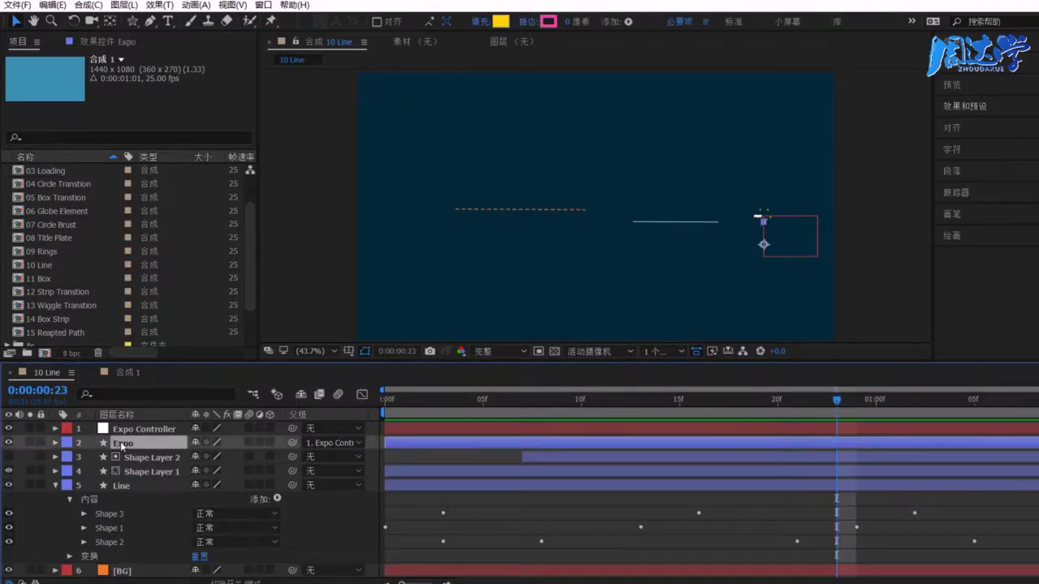
{"action": "left_click", "coordinate": [9, 457]}
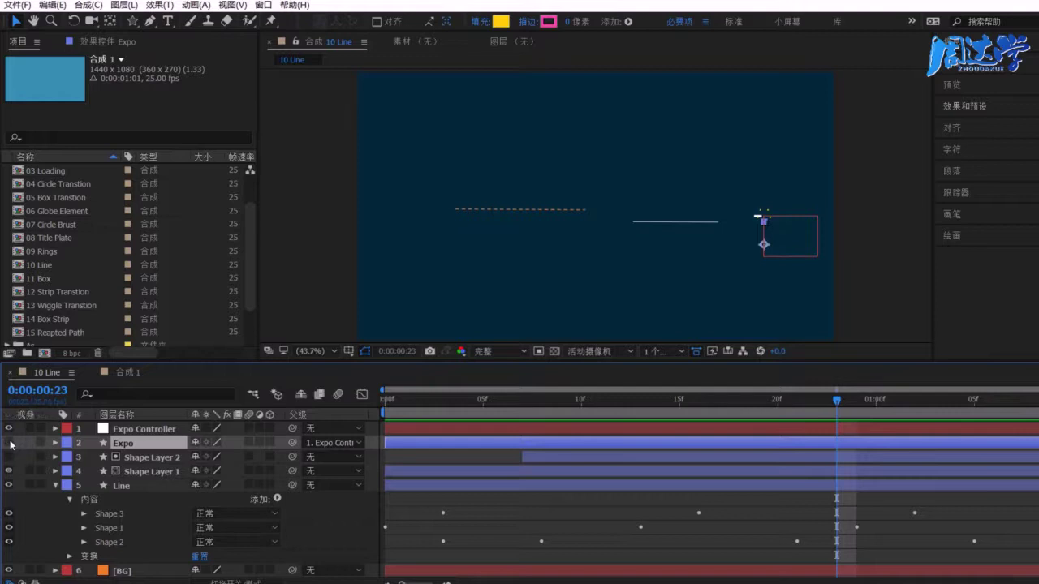
{"action": "left_click", "coordinate": [55, 444]}
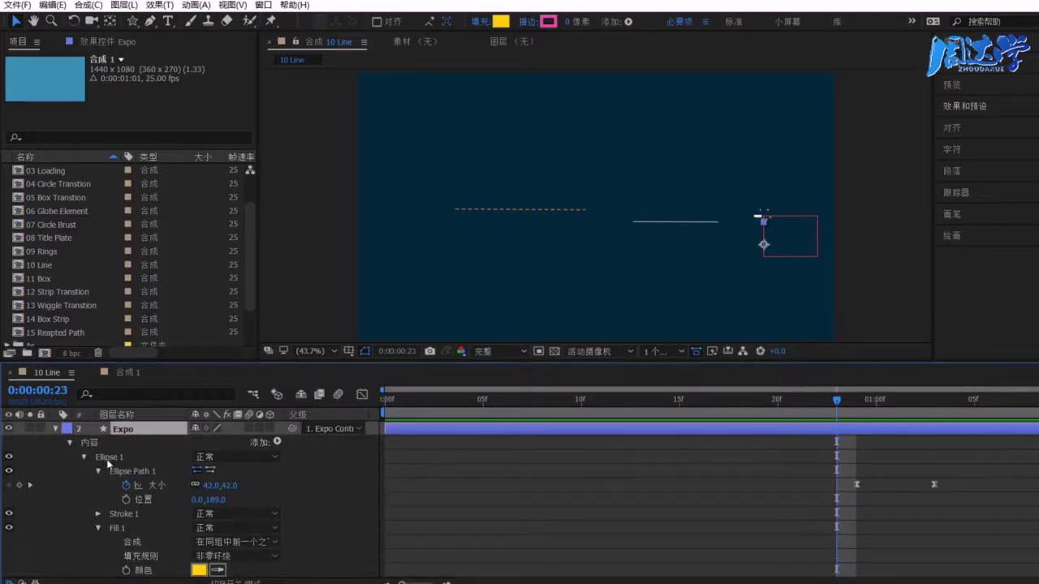
{"action": "left_click", "coordinate": [113, 458]}
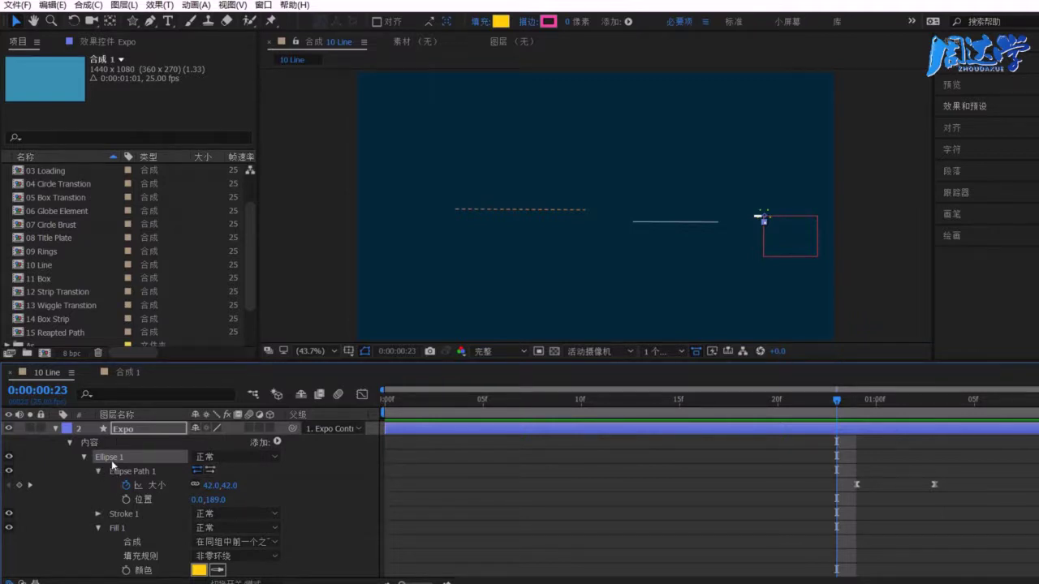
{"action": "left_click", "coordinate": [133, 472]}
{"action": "mouse_move", "coordinate": [778, 399]}
{"action": "left_mouse_down"}
{"action": "mouse_move", "coordinate": [907, 405]}
{"action": "mouse_move", "coordinate": [836, 402]}
{"action": "left_mouse_up"}
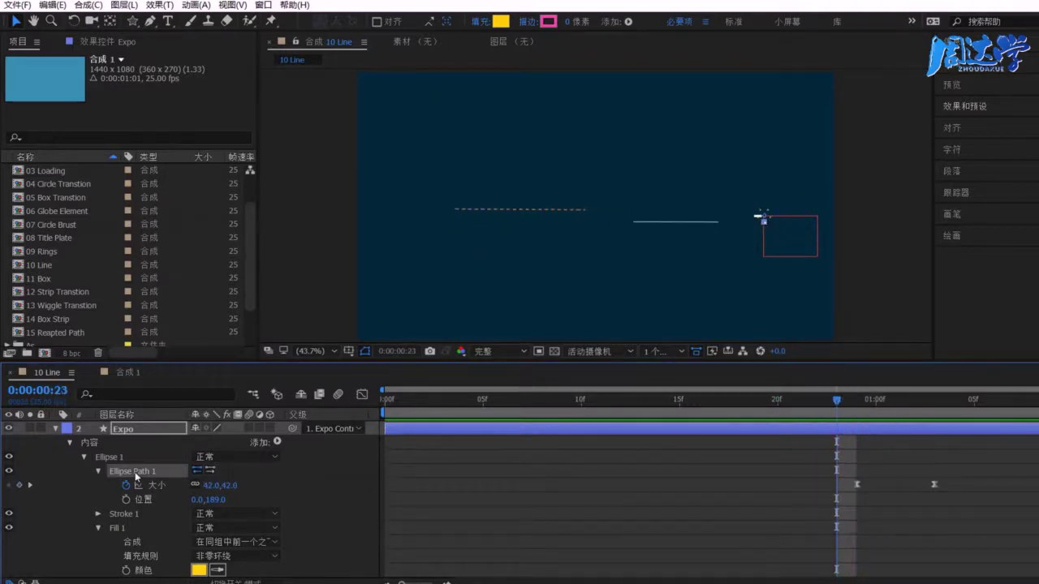
{"action": "left_click", "coordinate": [120, 373]}
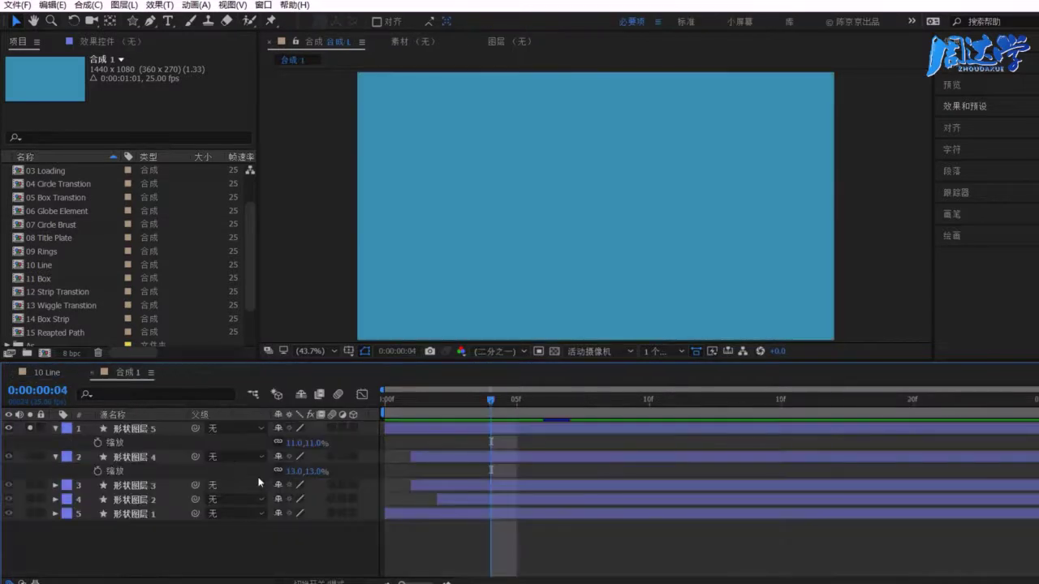
Step: Expand 形状图层 5's contents down to the 多边星形路径 1 settings
{"action": "left_click", "coordinate": [129, 430]}
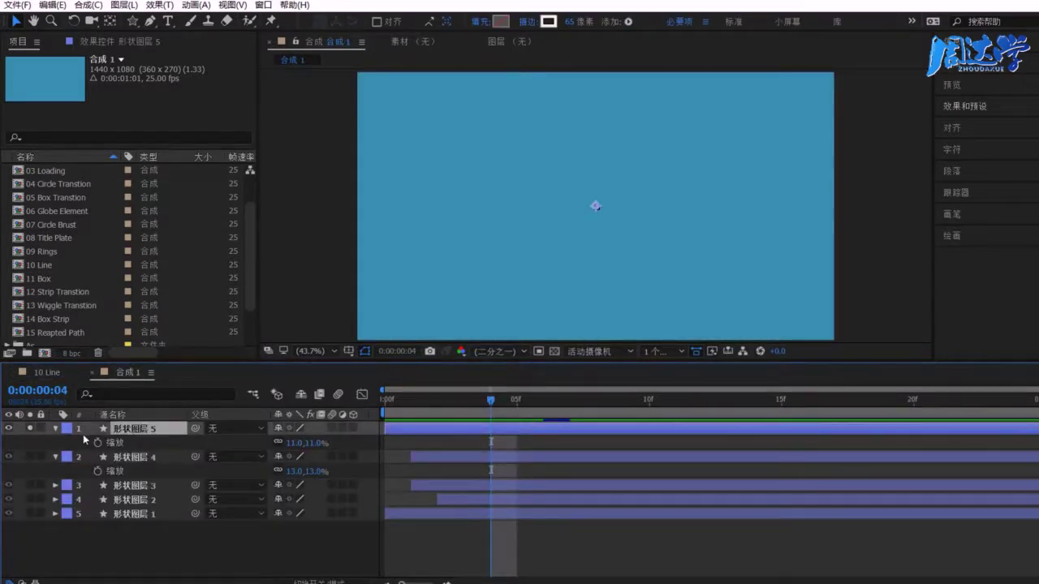
{"action": "left_click", "coordinate": [56, 428]}
{"action": "left_click", "coordinate": [55, 427]}
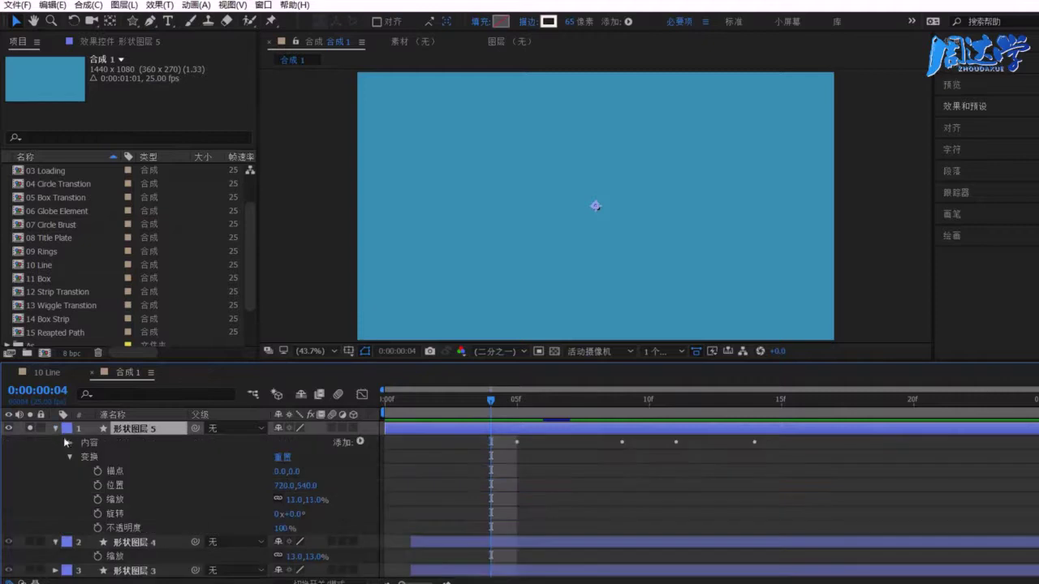
{"action": "left_click", "coordinate": [69, 457]}
{"action": "left_click", "coordinate": [69, 444]}
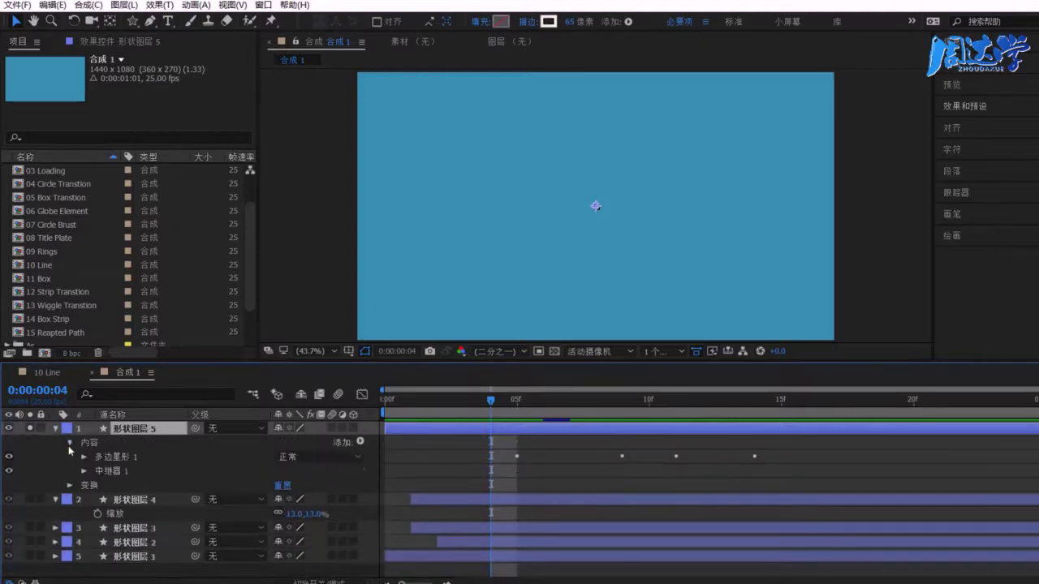
{"action": "left_click", "coordinate": [84, 458]}
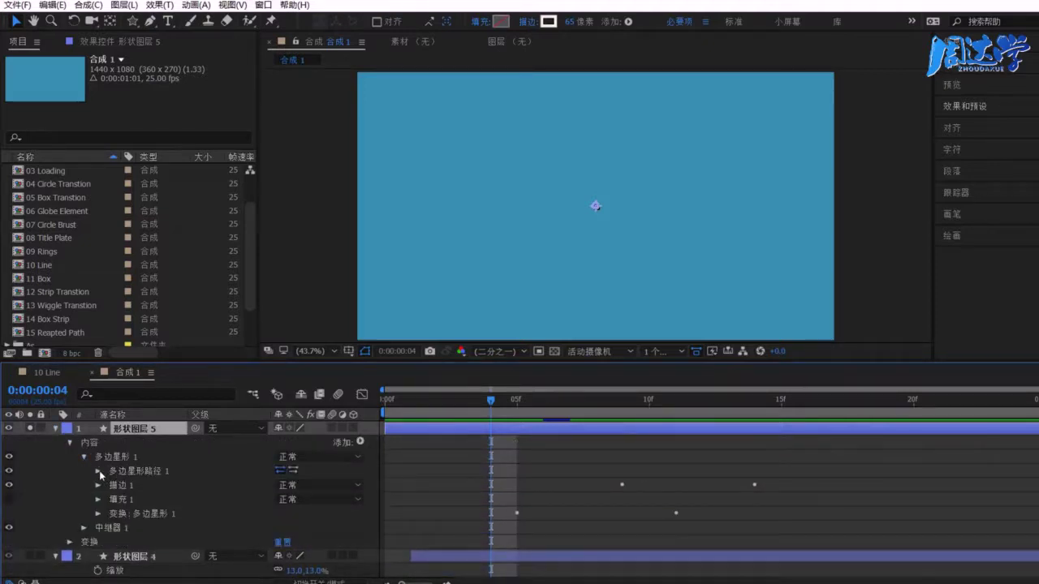
{"action": "left_click", "coordinate": [99, 470]}
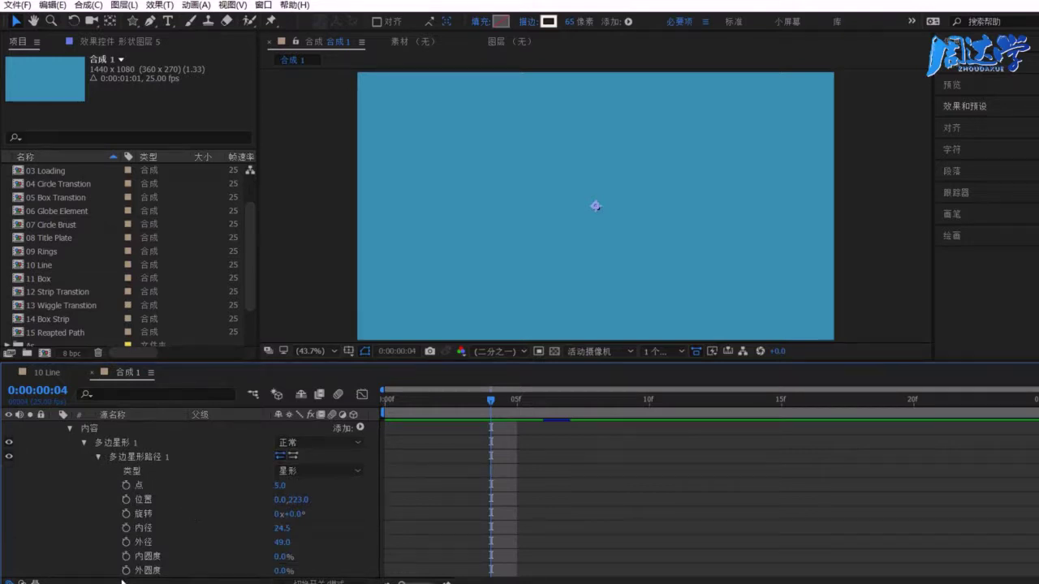
Step: Leave the inner radius at 24.5 and move the playhead to frame 10
{"action": "left_click", "coordinate": [276, 532]}
{"action": "left_click", "coordinate": [138, 528]}
{"action": "left_click_drag", "start_coordinate": [553, 406], "coordinate": [648, 402]}
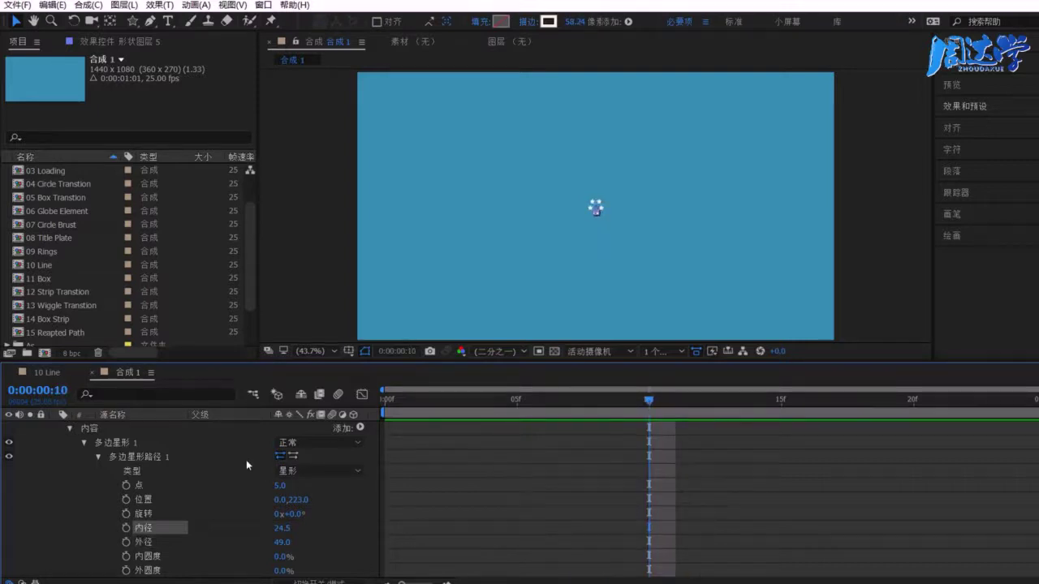
{"action": "key", "text": "s"}
{"action": "left_click", "coordinate": [153, 443]}
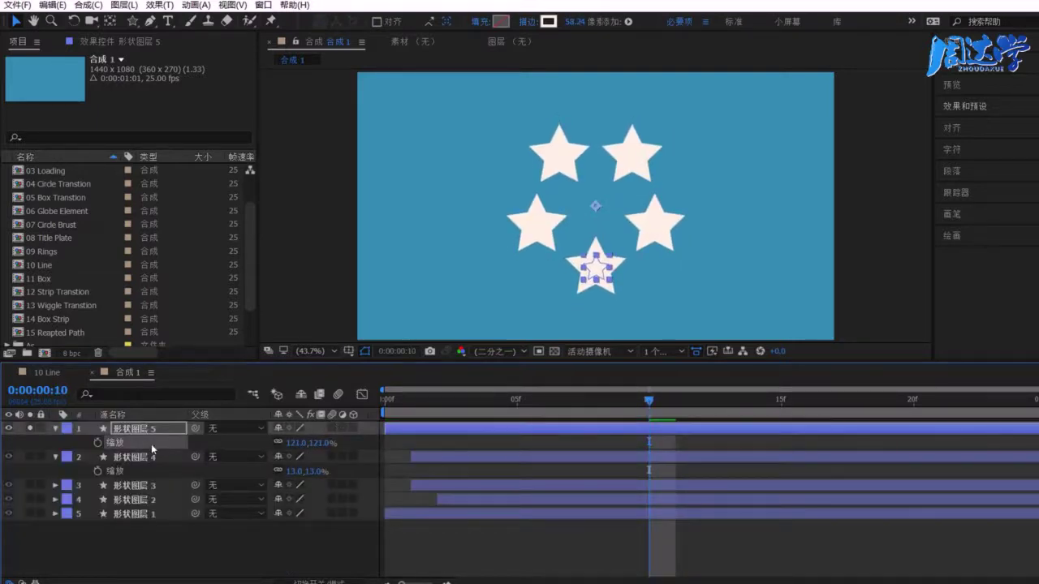
{"action": "left_click", "coordinate": [79, 437]}
{"action": "left_click", "coordinate": [56, 430]}
{"action": "left_click", "coordinate": [55, 430]}
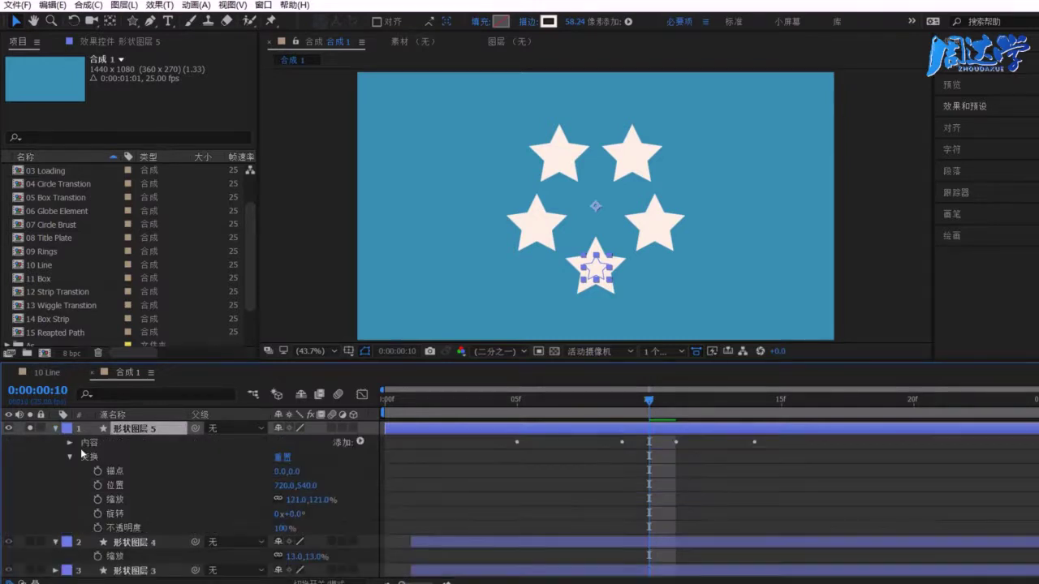
{"action": "left_click", "coordinate": [69, 443]}
{"action": "left_click", "coordinate": [84, 457]}
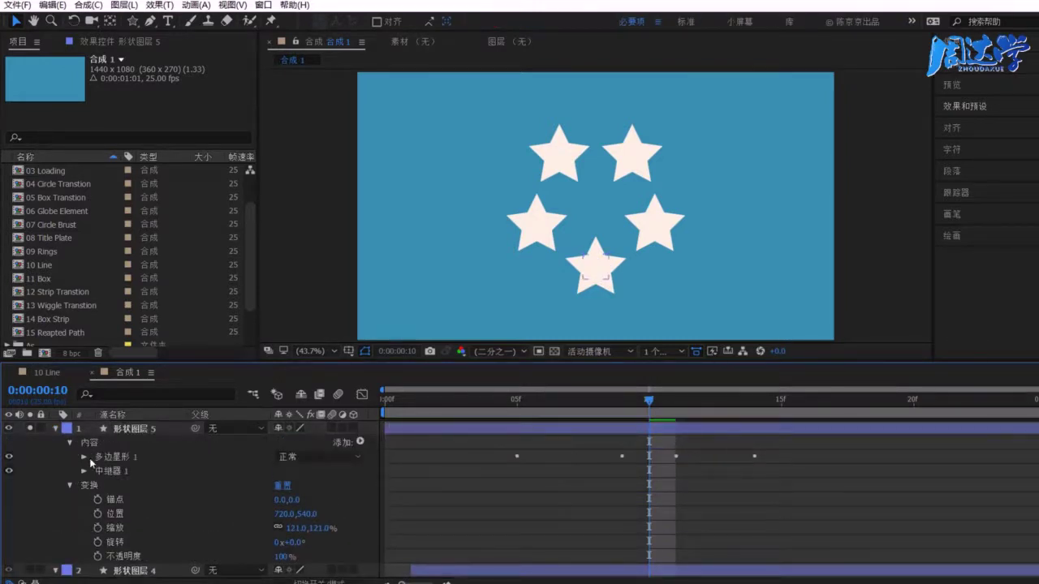
{"action": "left_click", "coordinate": [98, 472]}
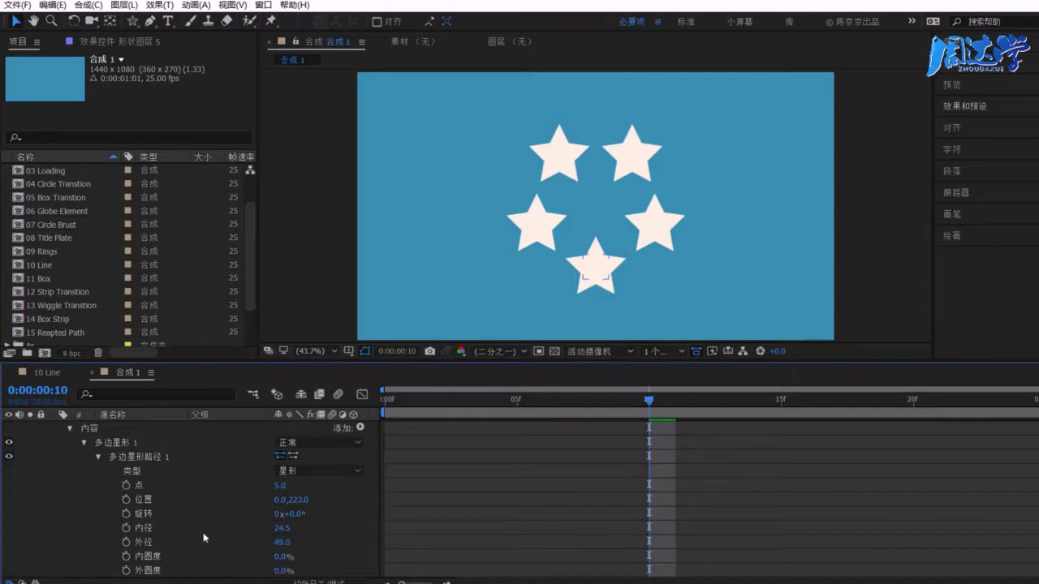
{"action": "left_click_drag", "start_coordinate": [282, 544], "coordinate": [309, 542]}
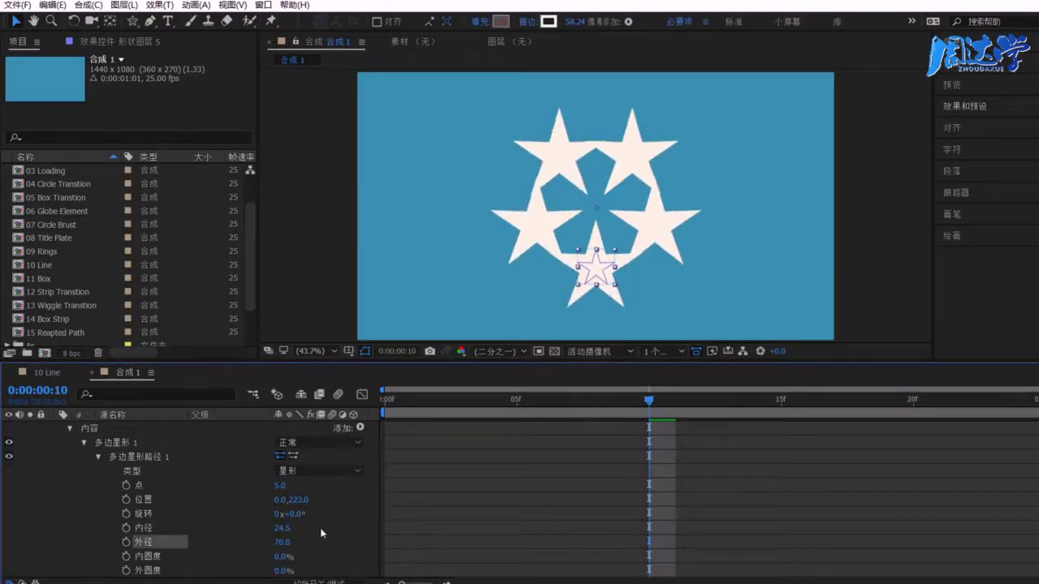
{"action": "key", "text": "ctrl+z"}
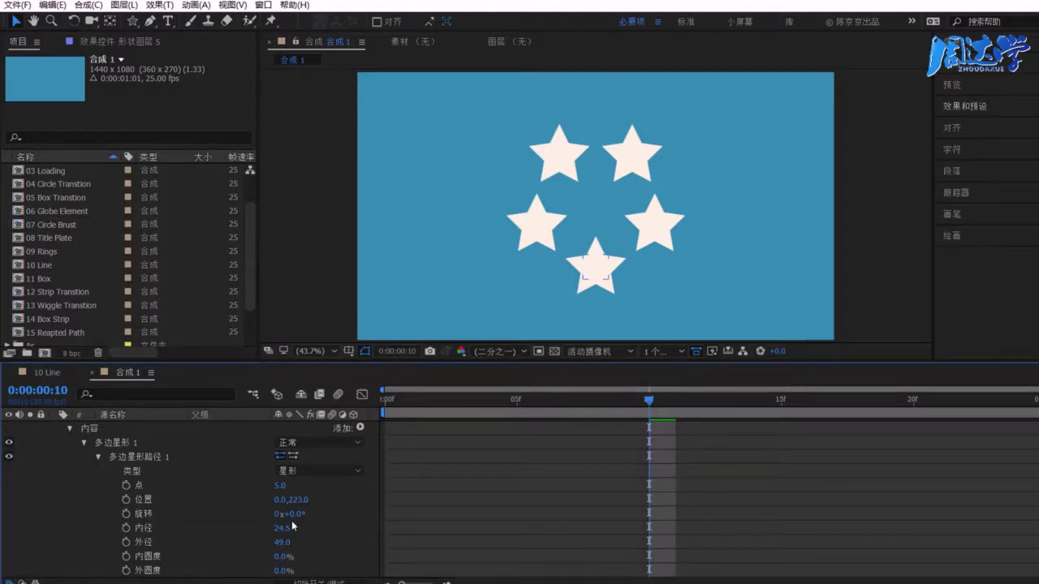
Step: Set the star path to 4 points, 28° rotation and outer radius 57, keeping the star type
{"action": "mouse_move", "coordinate": [280, 487]}
{"action": "left_mouse_down"}
{"action": "mouse_move", "coordinate": [292, 487]}
{"action": "mouse_move", "coordinate": [284, 481]}
{"action": "left_mouse_up"}
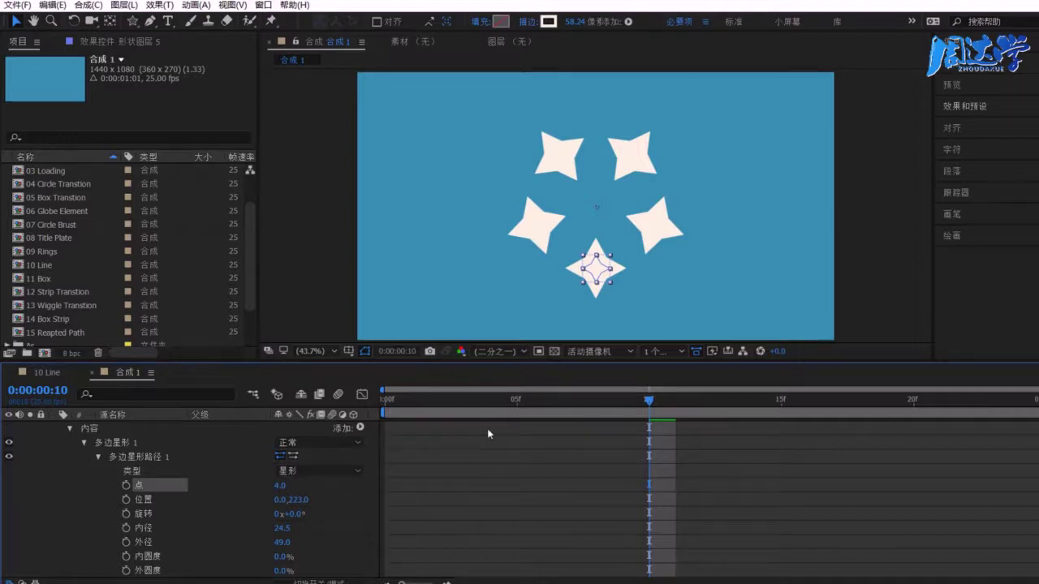
{"action": "left_click", "coordinate": [298, 472]}
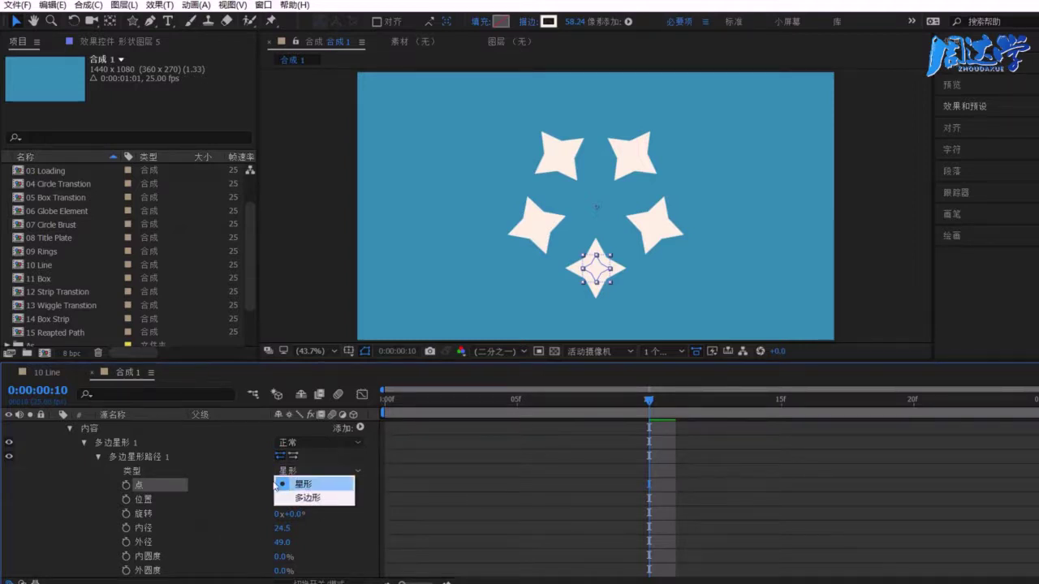
{"action": "left_click", "coordinate": [272, 498]}
{"action": "mouse_move", "coordinate": [288, 513]}
{"action": "left_mouse_down"}
{"action": "mouse_move", "coordinate": [318, 514]}
{"action": "mouse_move", "coordinate": [300, 503]}
{"action": "left_mouse_up"}
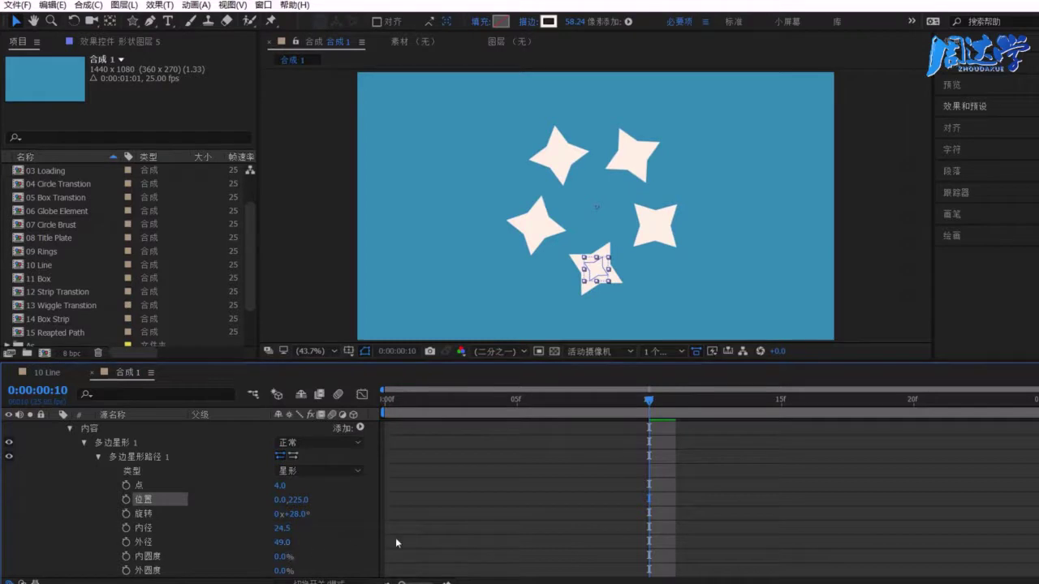
{"action": "left_click_drag", "start_coordinate": [280, 542], "coordinate": [289, 542]}
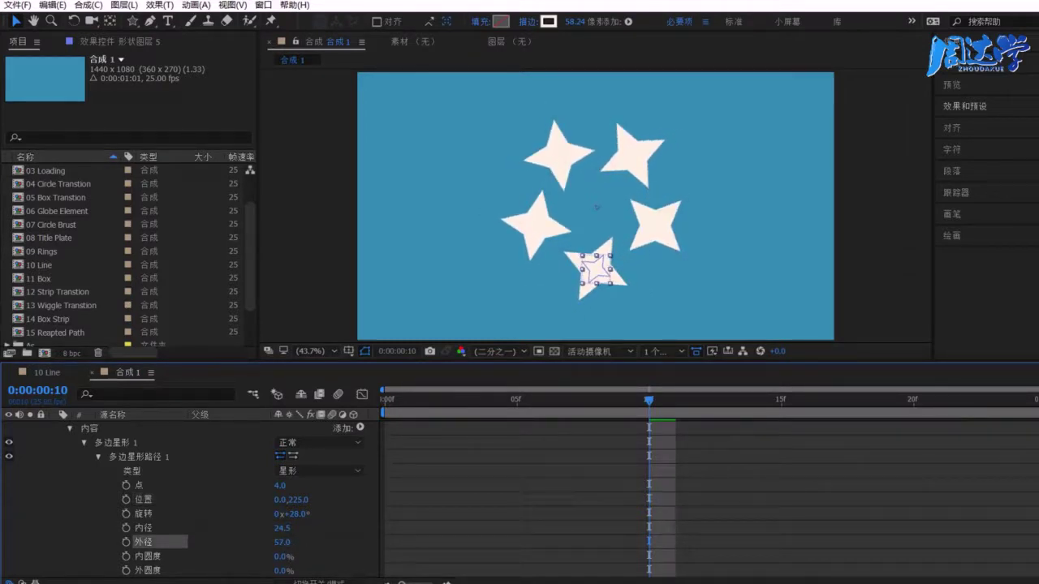
{"action": "scroll", "coordinate": [766, 481], "scroll_direction": "down", "scroll_amount": 2}
{"action": "scroll", "coordinate": [765, 480], "scroll_direction": "up", "scroll_amount": 3}
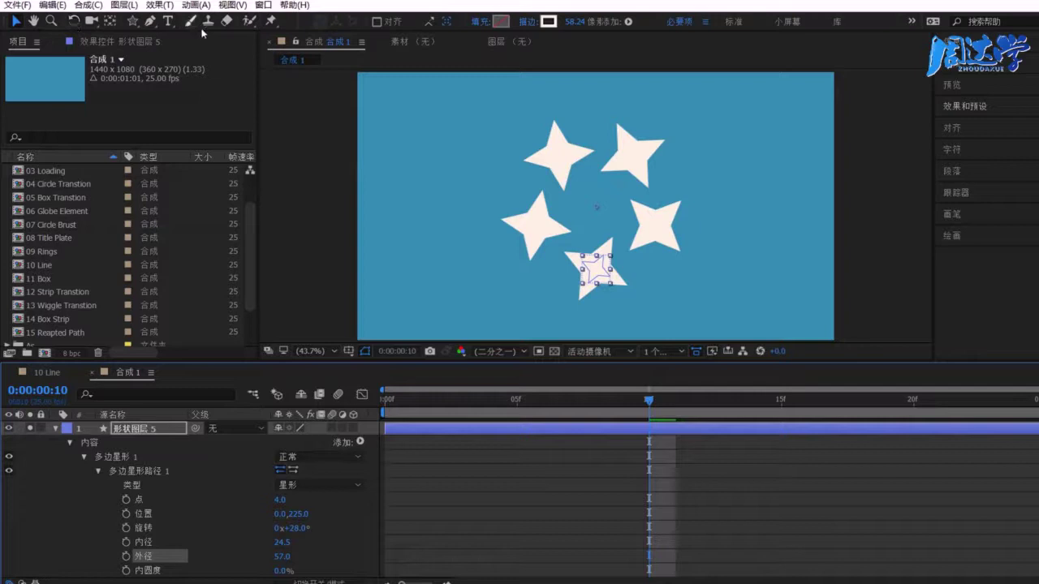
Step: Play the four-point star ring, then play the 10 Line reference from its start
{"action": "left_click", "coordinate": [490, 403]}
{"action": "key", "text": "space"}
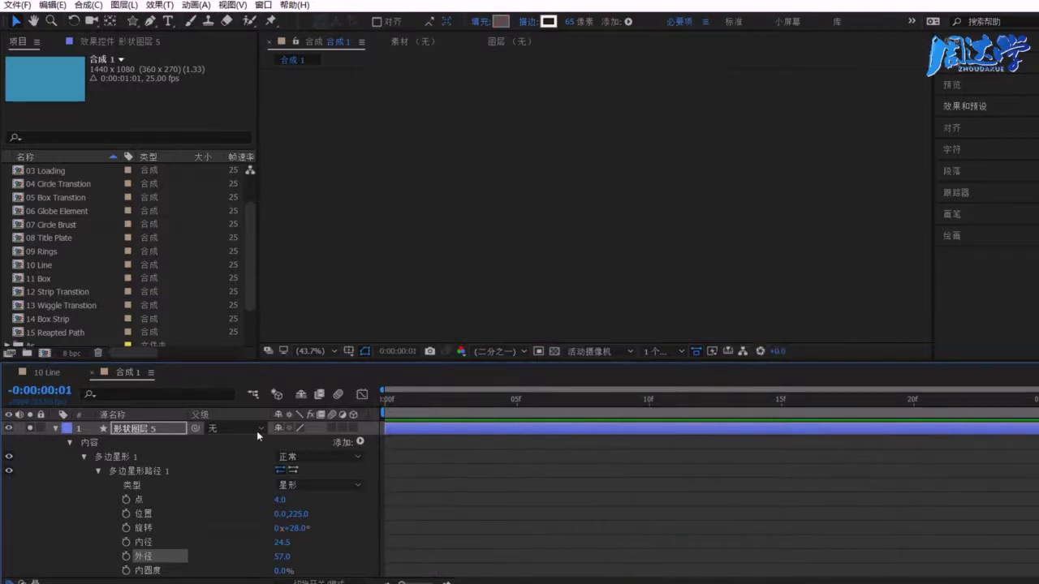
{"action": "left_click", "coordinate": [48, 372]}
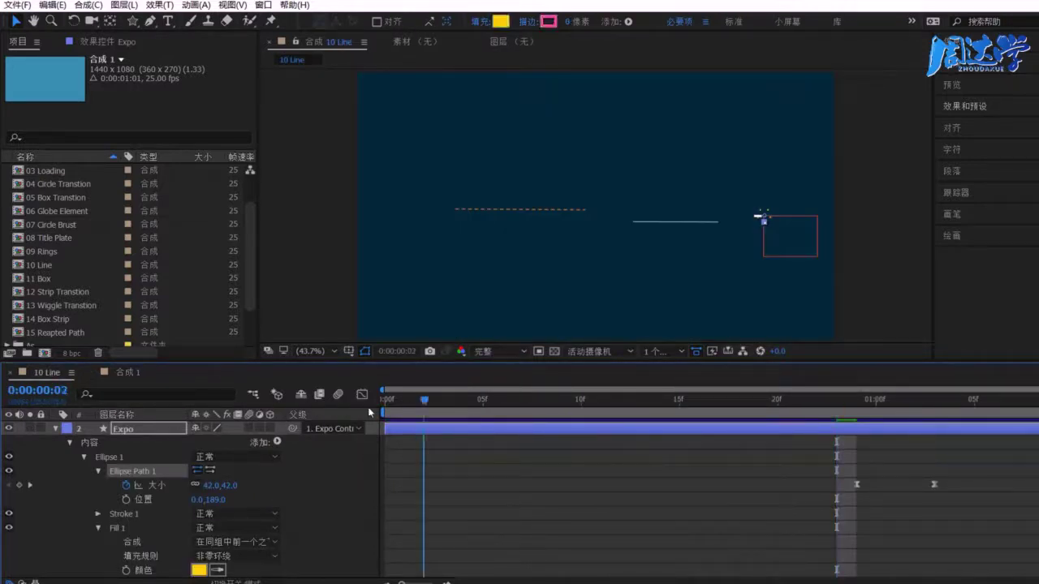
{"action": "key", "text": "Home"}
{"action": "left_click", "coordinate": [56, 428]}
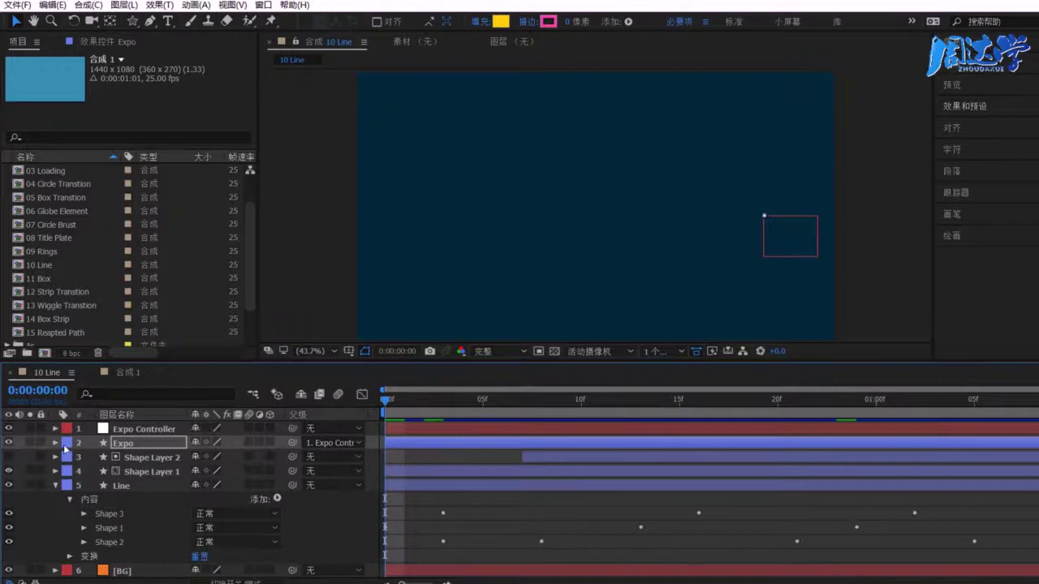
{"action": "key", "text": "space"}
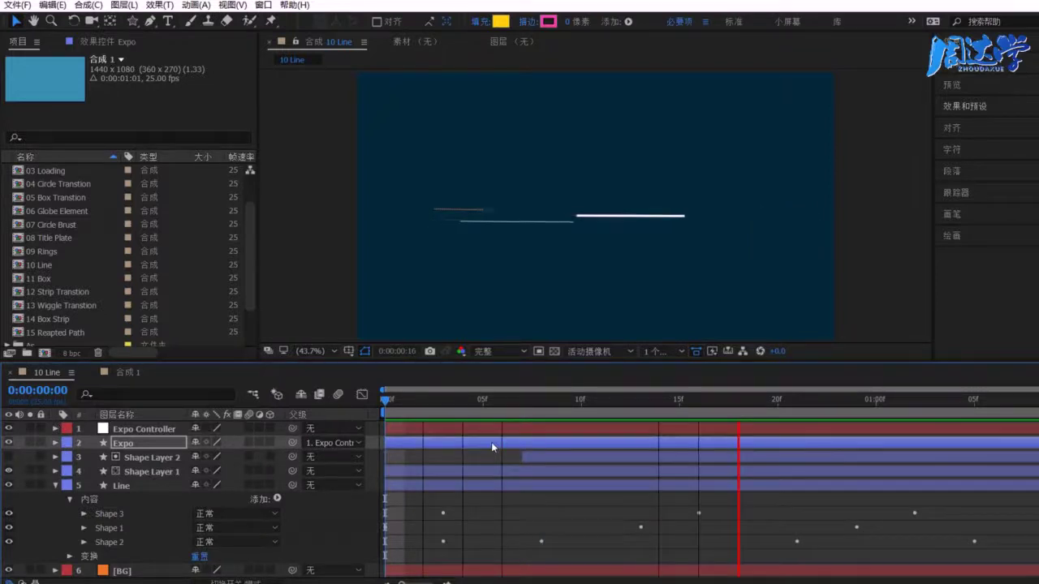